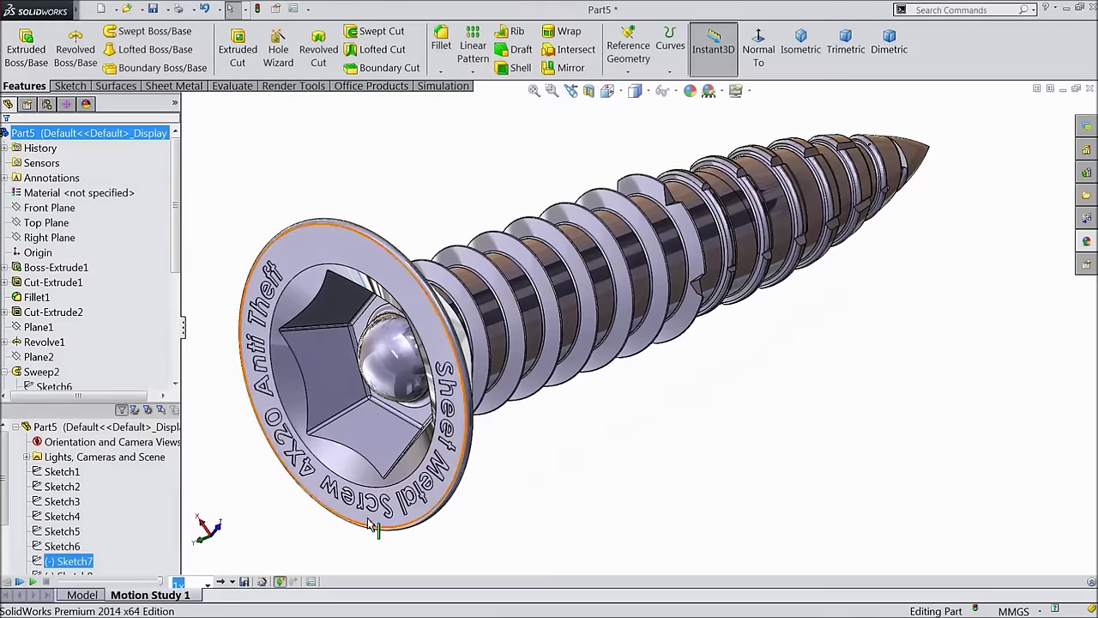
# Step: Play the finished screw's motion study and orbit the model to view its head
pyautogui.click(33, 583)
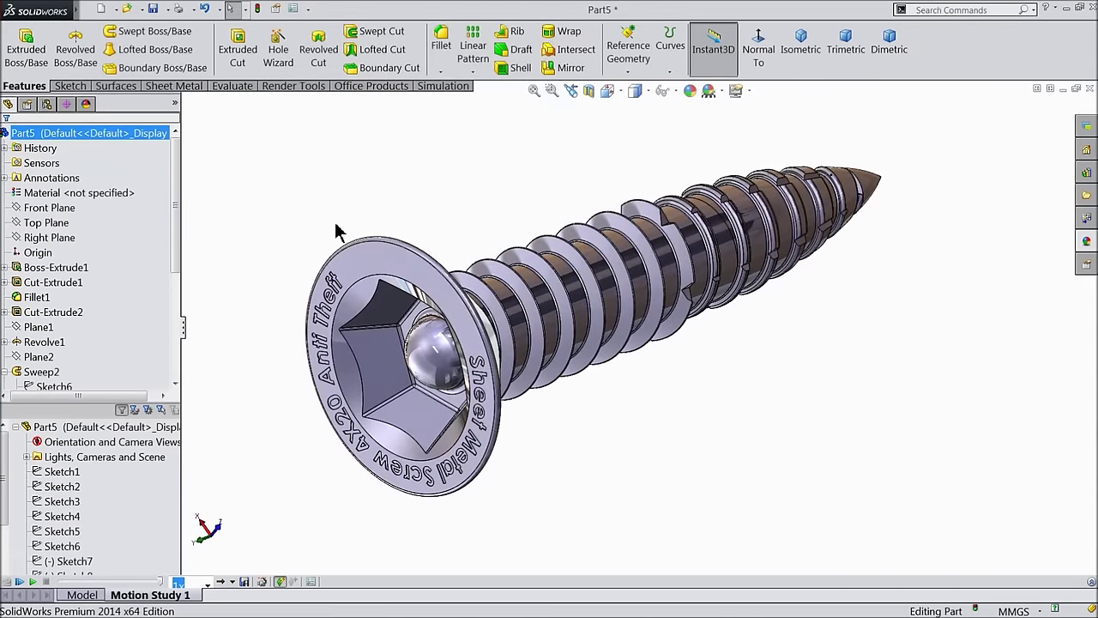
pyautogui.moveTo(341, 234); pyautogui.dragTo(336, 163, button='middle')
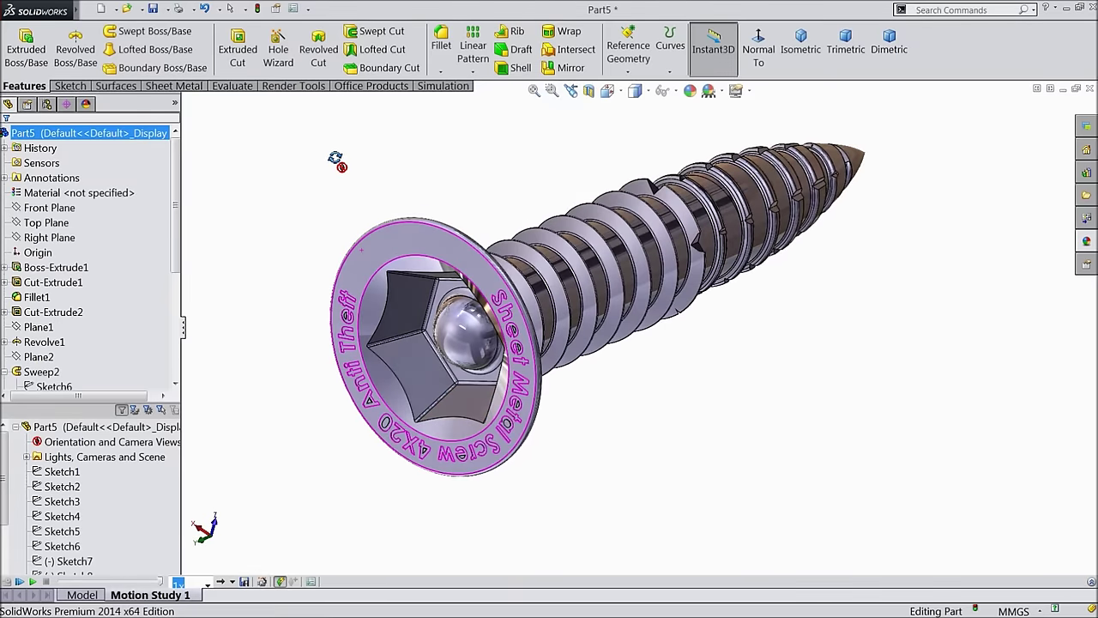
pyautogui.scroll(-3, 549, 248)
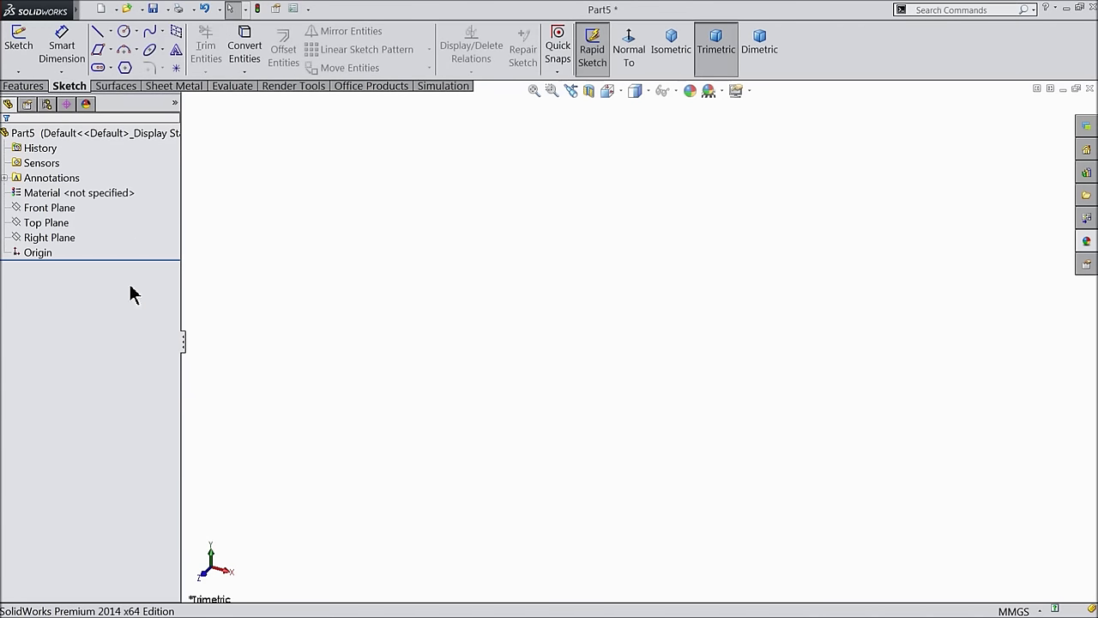
# Step: Sketch an origin-centred circle on the Top Plane and dimension its diameter to 9.88 mm
pyautogui.click(26, 222)
pyautogui.click(63, 211)
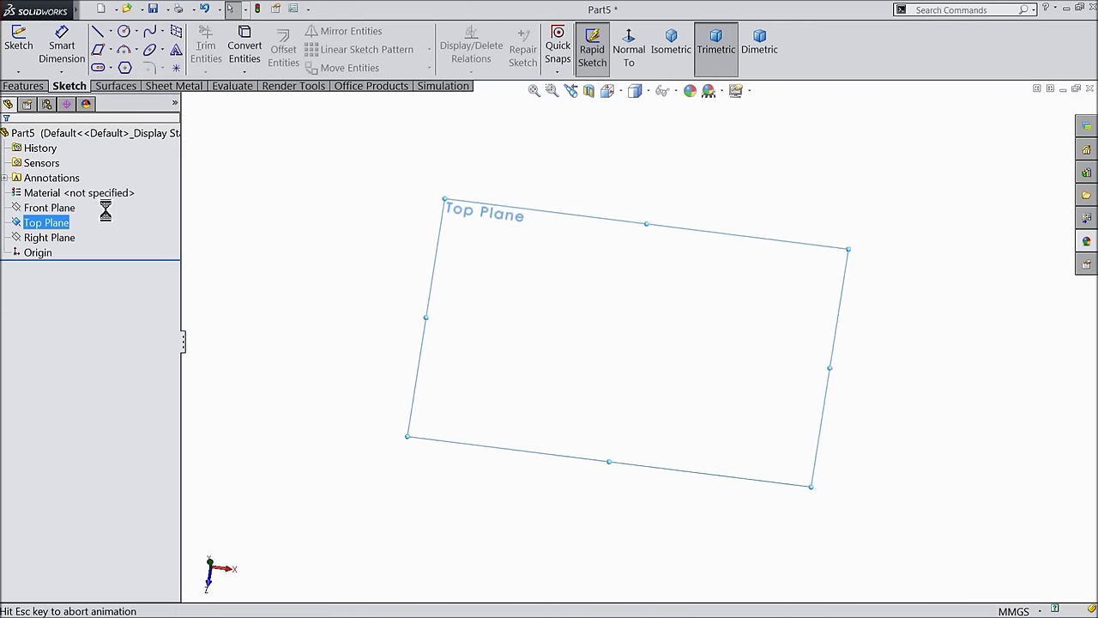
pyautogui.click(123, 31)
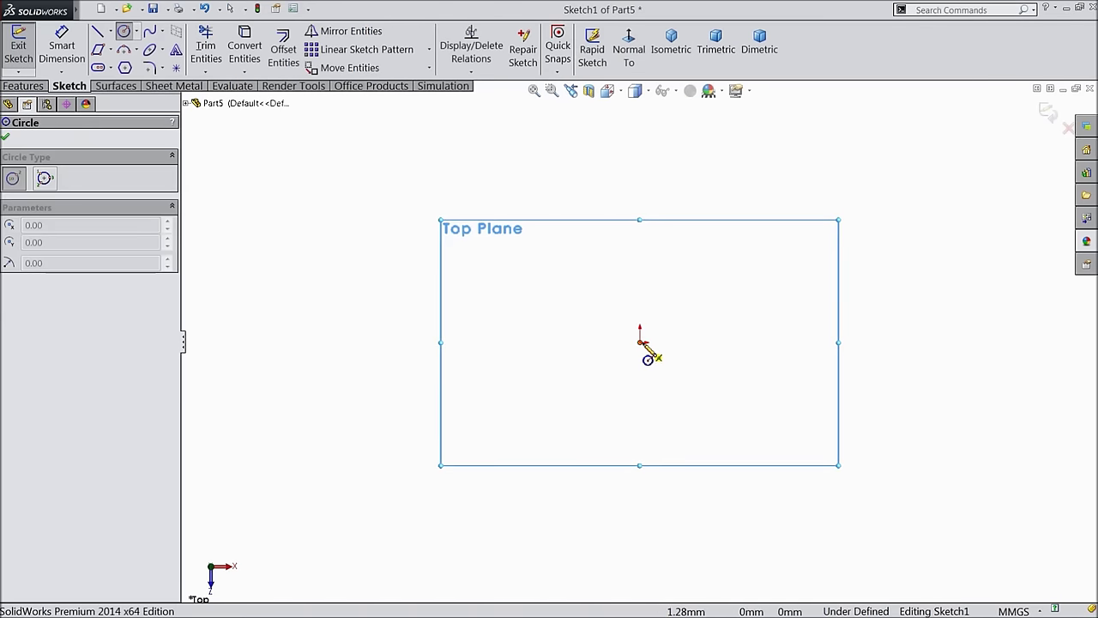
pyautogui.click(640, 343)
pyautogui.click(460, 297)
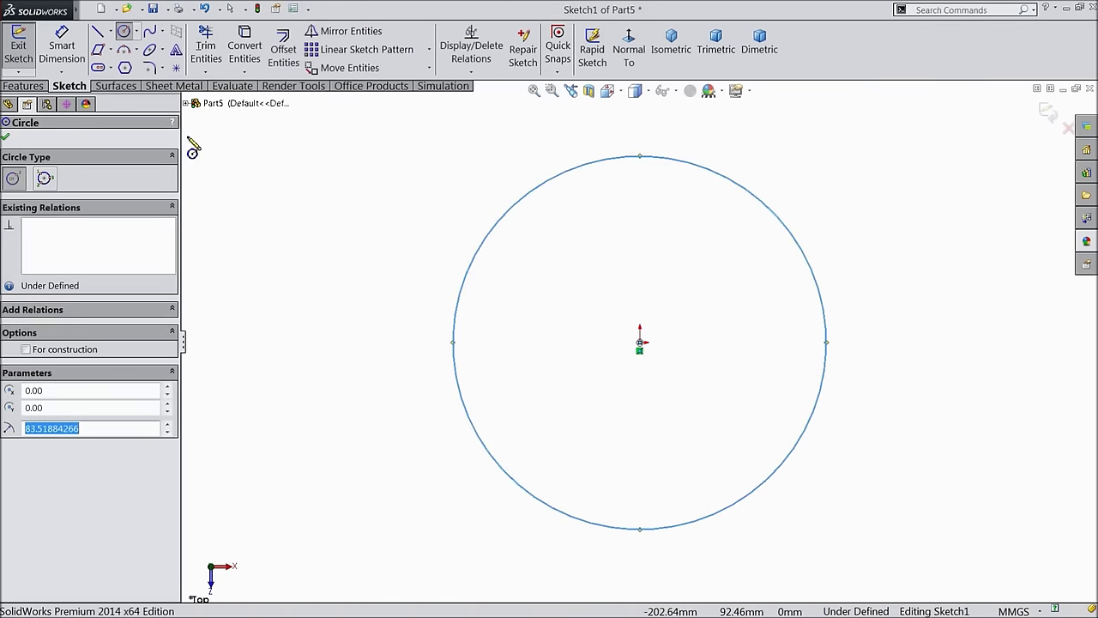
pyautogui.click(74, 54)
pyautogui.click(455, 319)
pyautogui.click(396, 319)
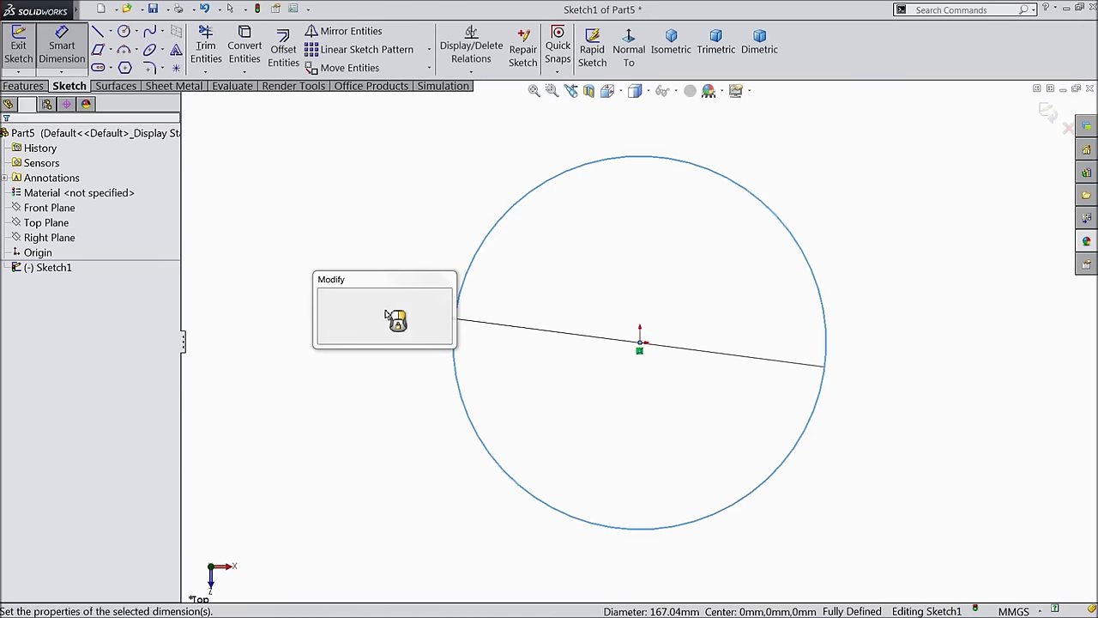
pyautogui.write('9.88')
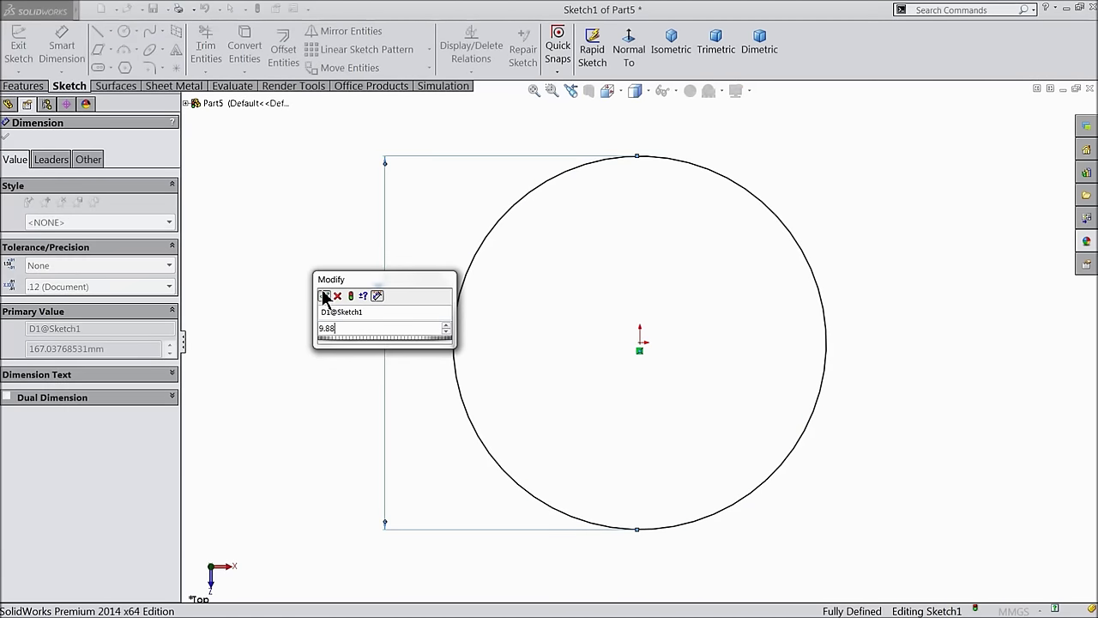
pyautogui.click(325, 296)
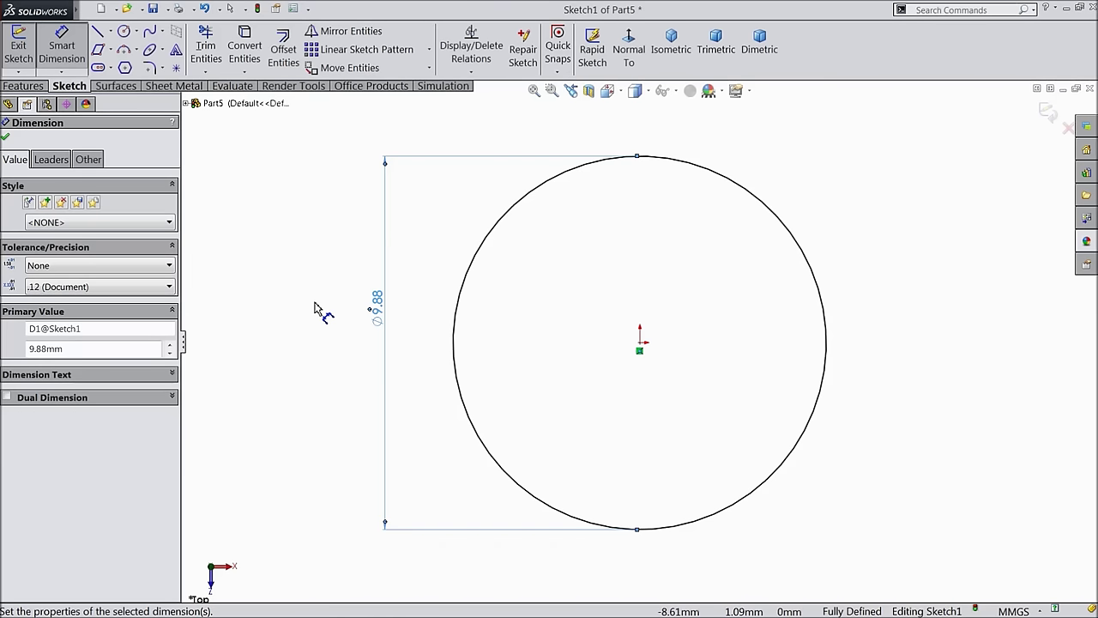
# Step: Extrude the circle 9.70 mm downward with a 45° draft to form a cone
pyautogui.click(35, 90)
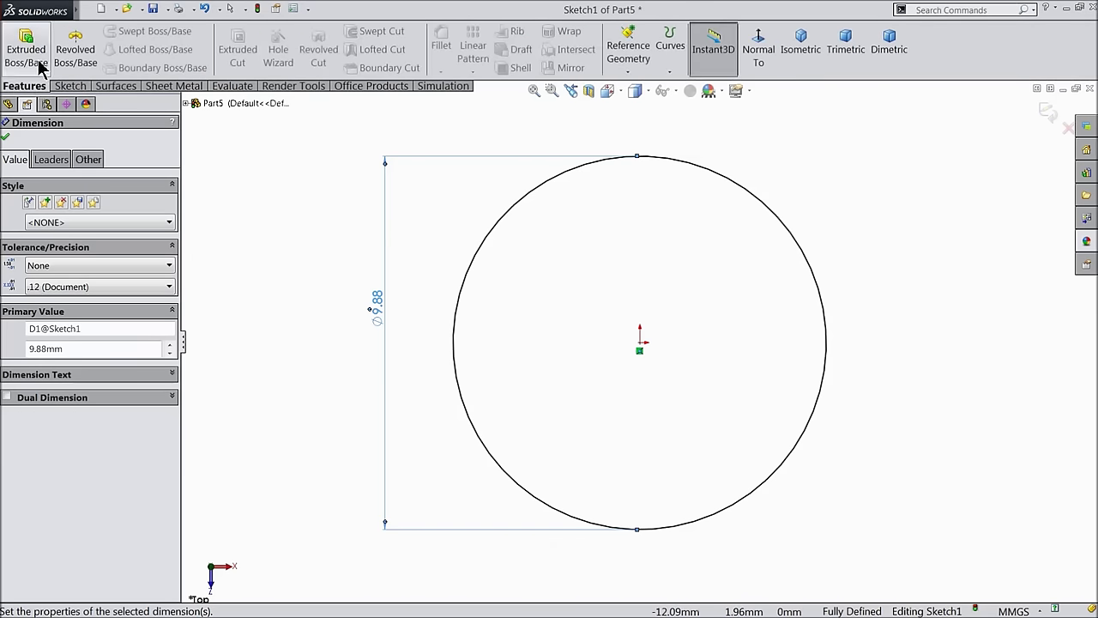
pyautogui.click(33, 52)
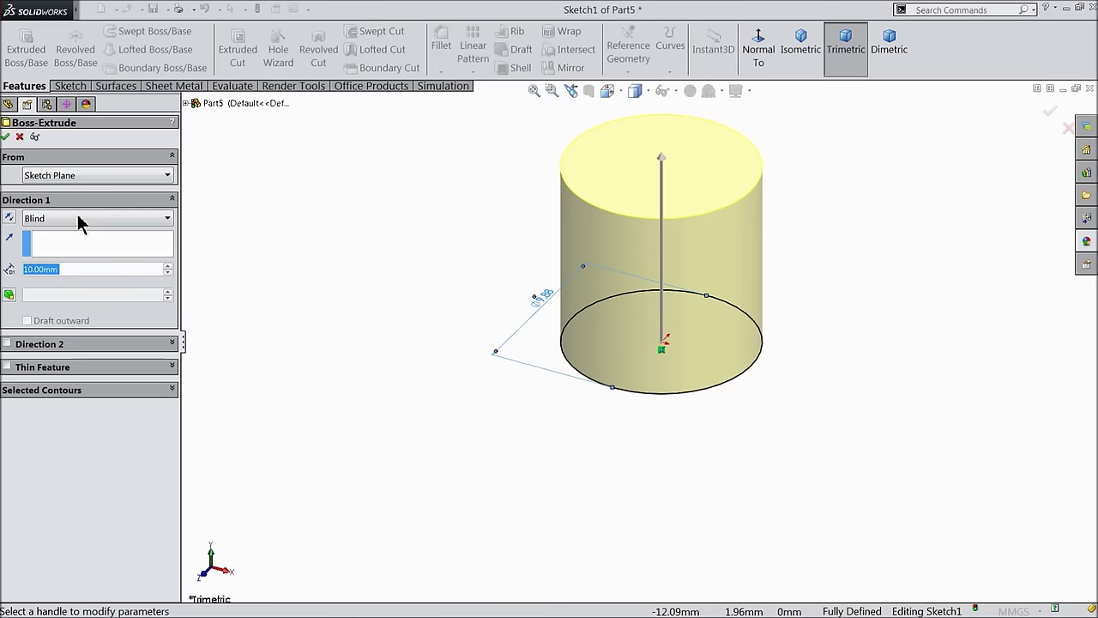
pyautogui.click(8, 219)
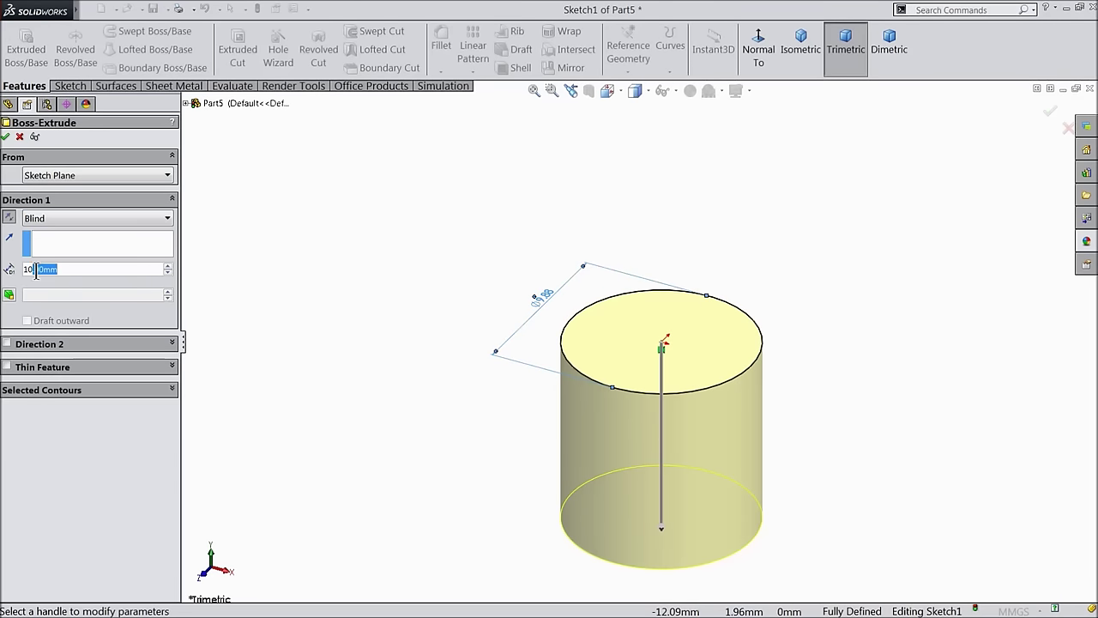
pyautogui.write('9.7')
pyautogui.press('Return')
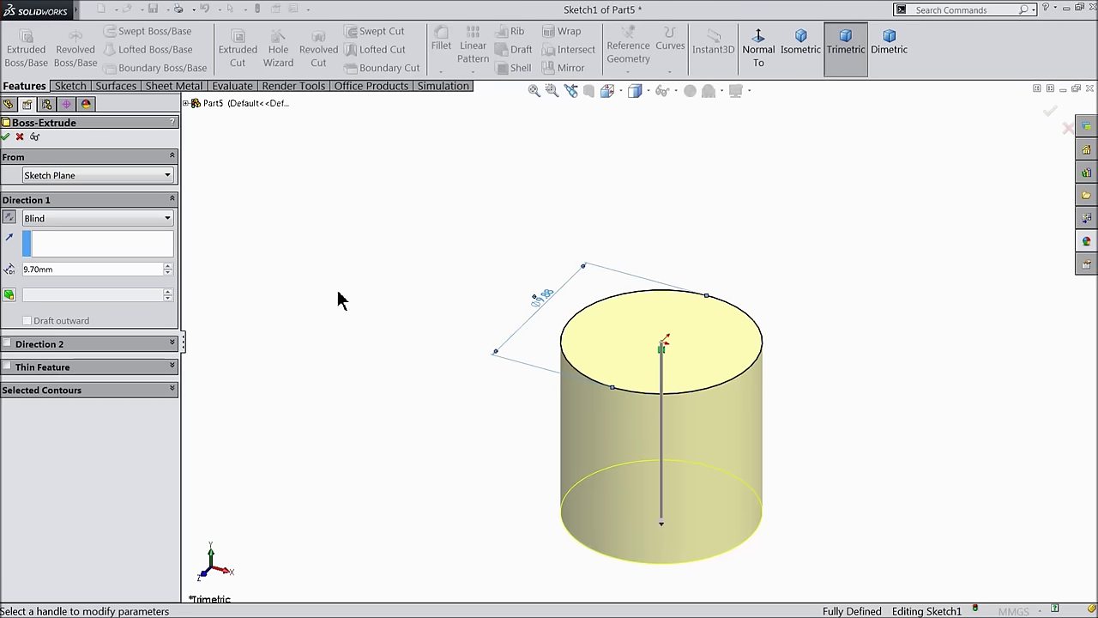
pyautogui.click(9, 295)
pyautogui.write('45')
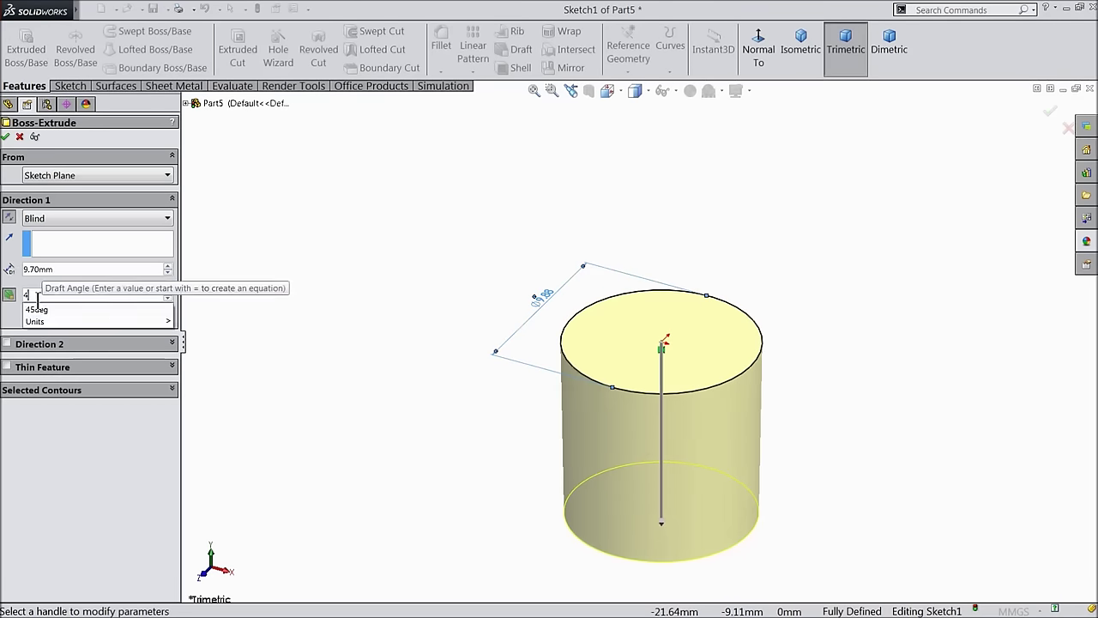
pyautogui.press('Return')
pyautogui.scroll(-3, 746, 441)
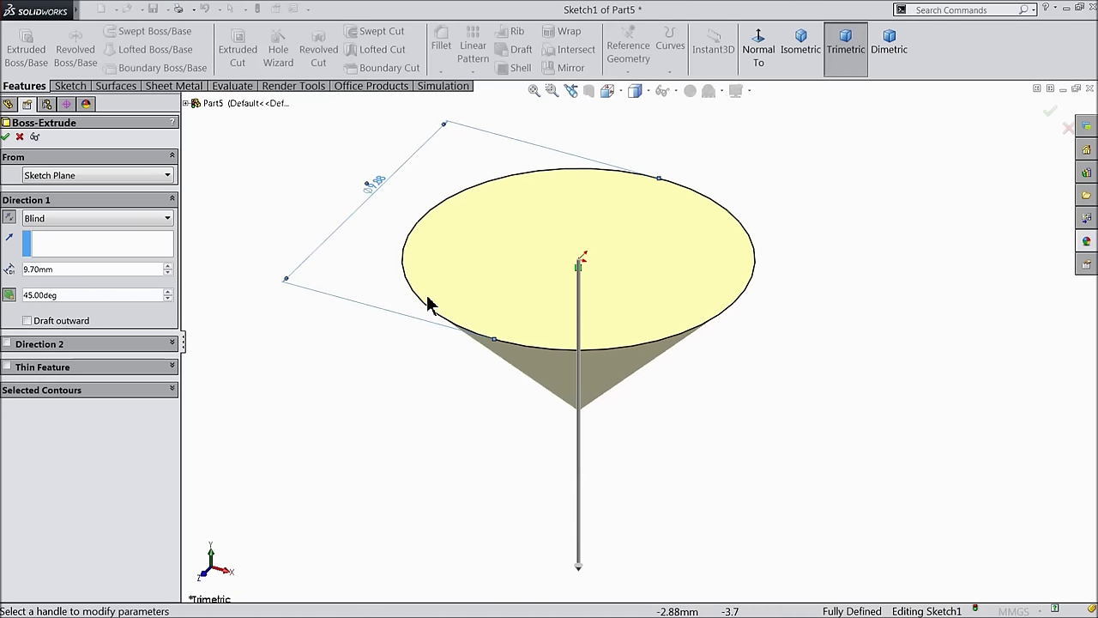
pyautogui.click(6, 138)
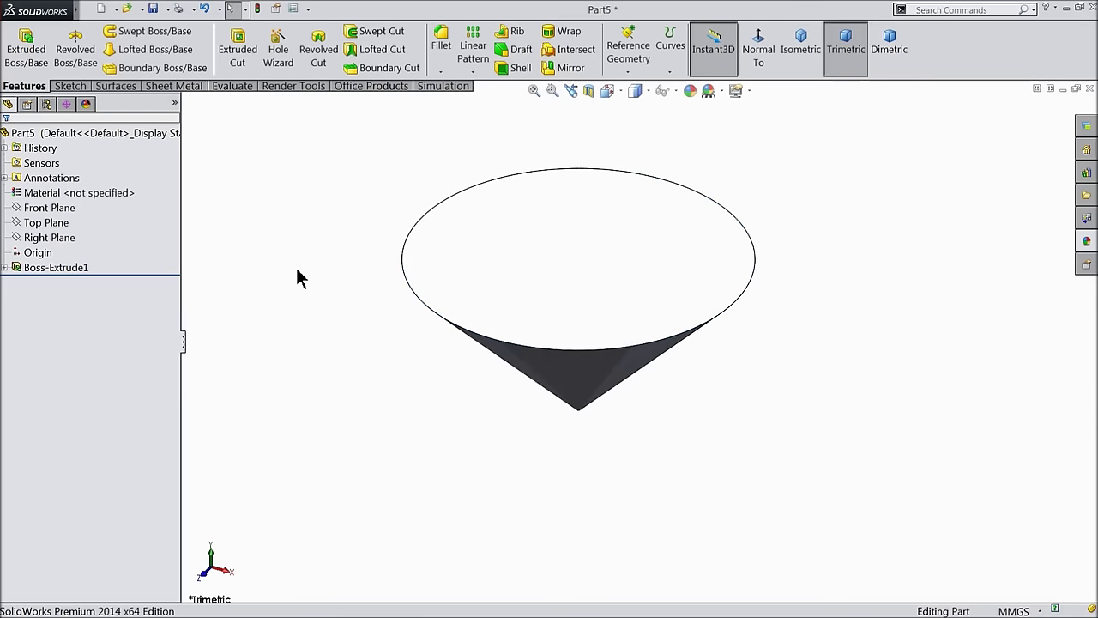
pyautogui.click(128, 137)
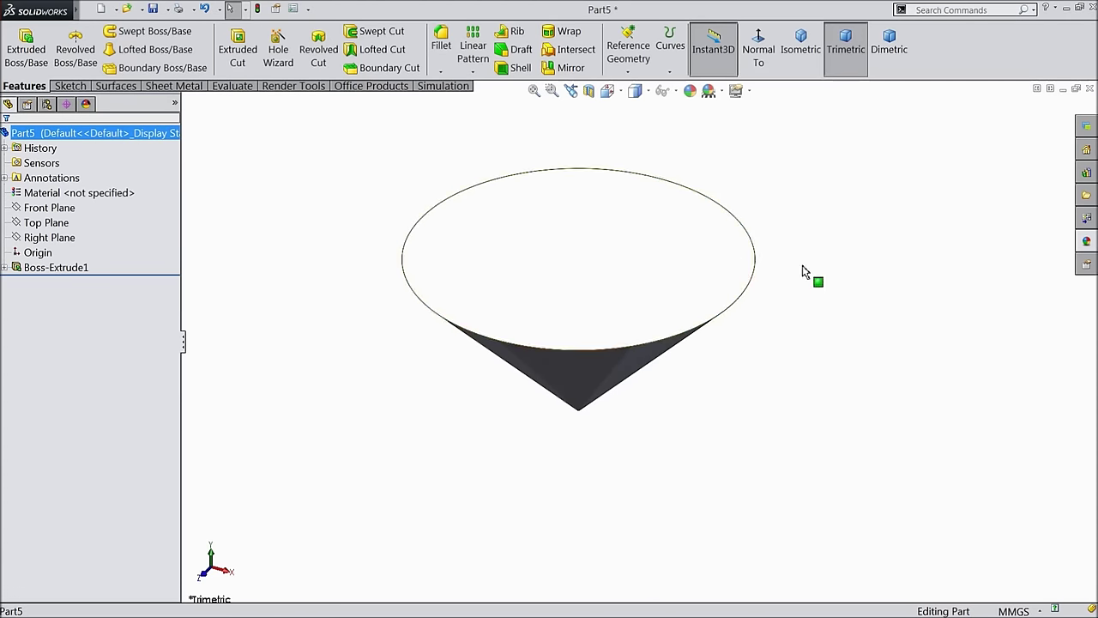
# Step: Apply the brushed magnesium appearance to the cone and orbit it to a side view
pyautogui.click(1092, 246)
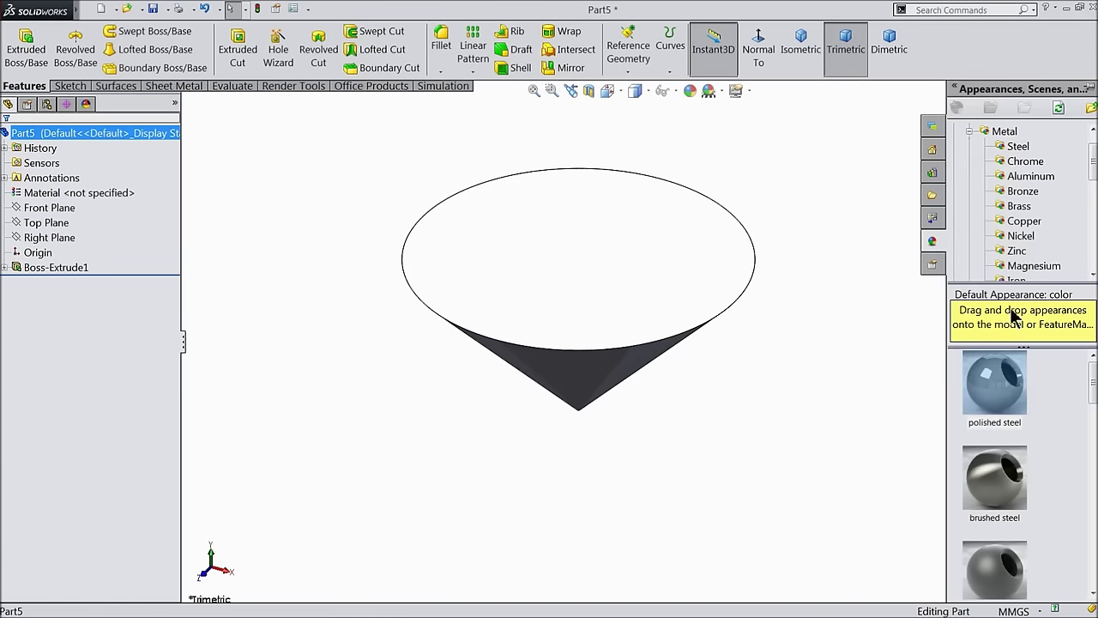
pyautogui.click(1049, 266)
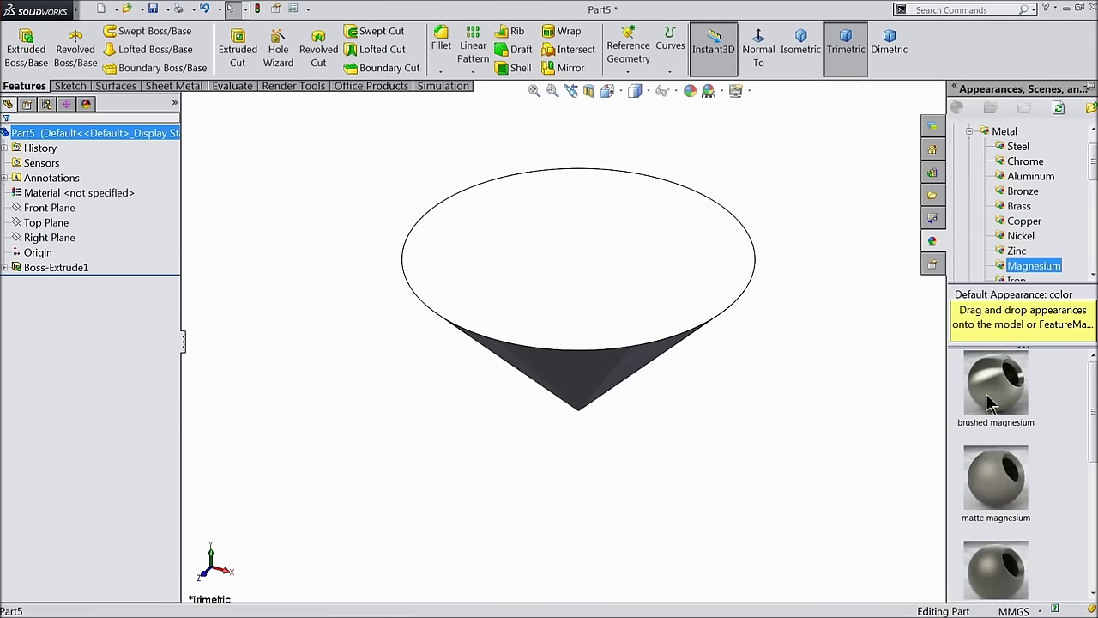
pyautogui.doubleClick(1008, 405)
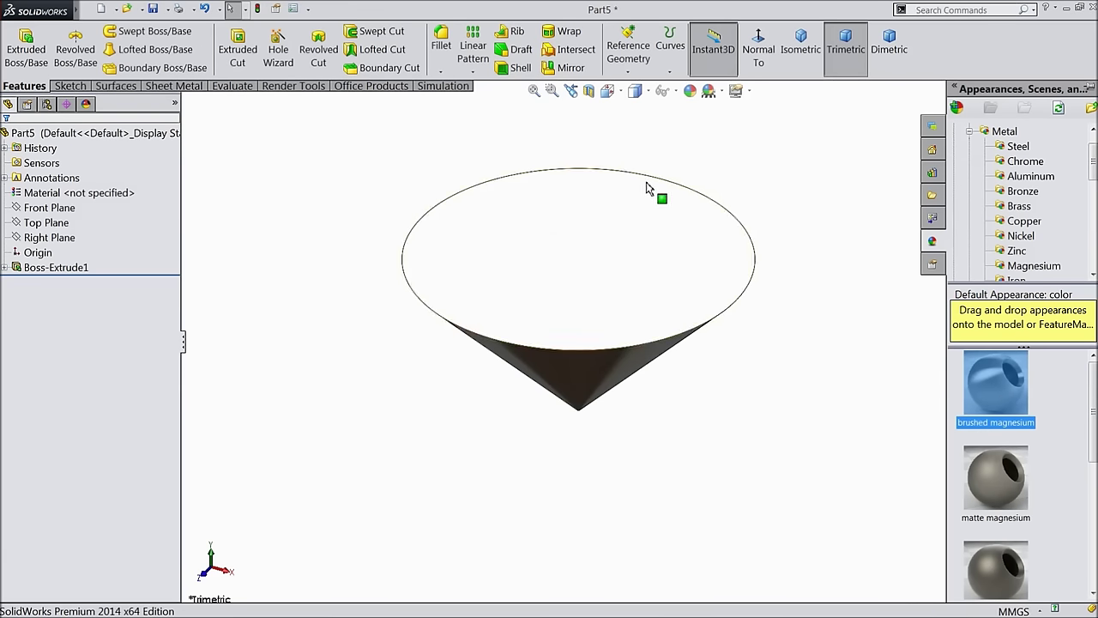
pyautogui.click(690, 91)
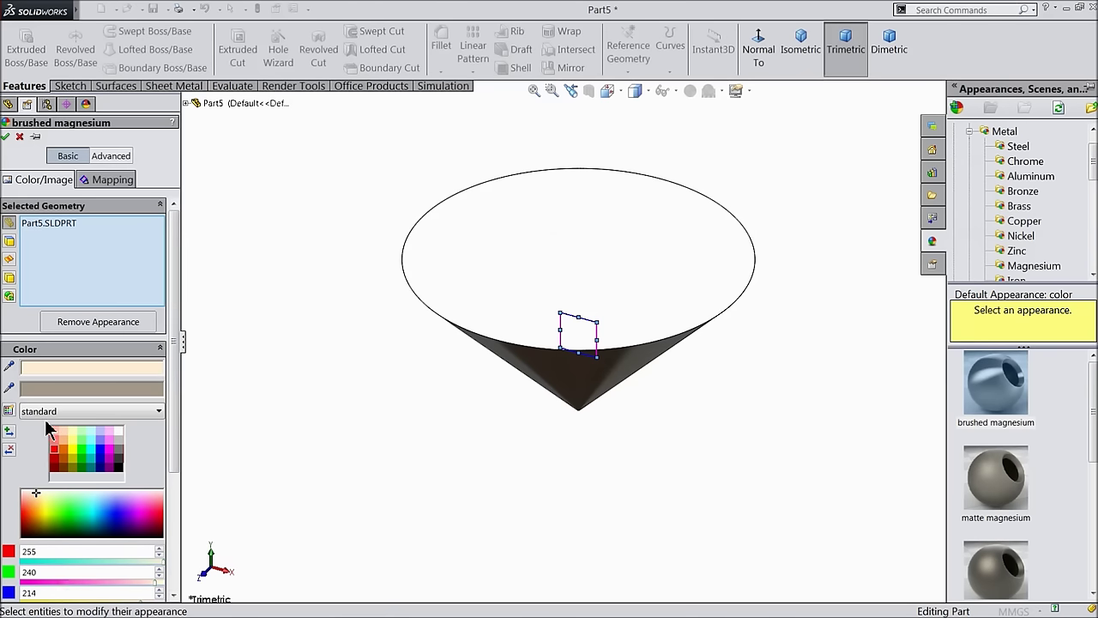
pyautogui.click(20, 137)
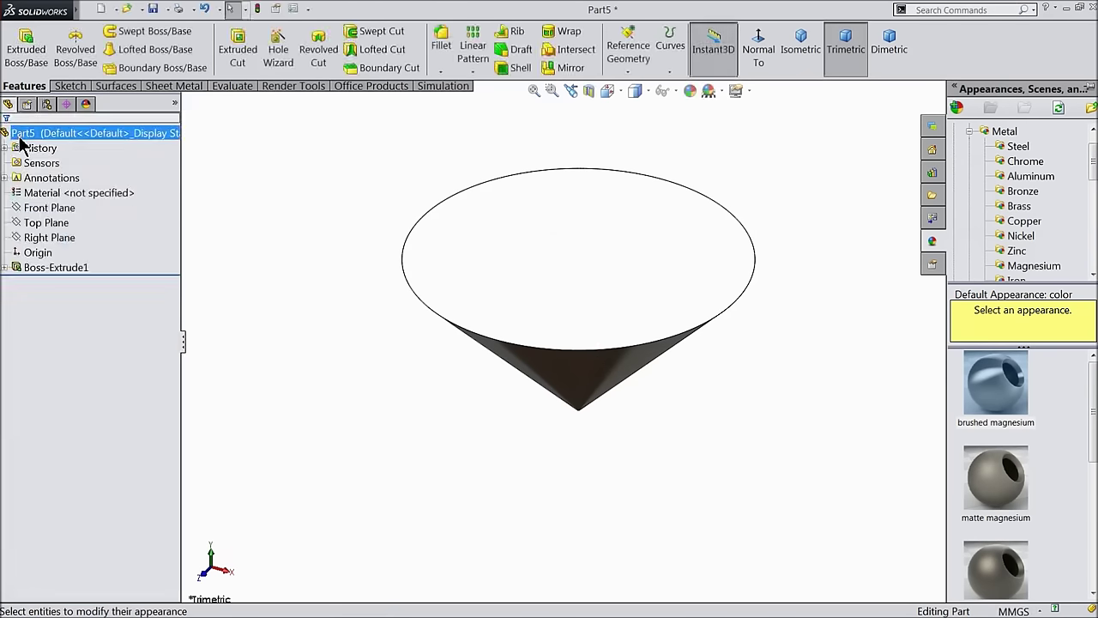
pyautogui.moveTo(360, 351); pyautogui.dragTo(363, 324, button='middle')
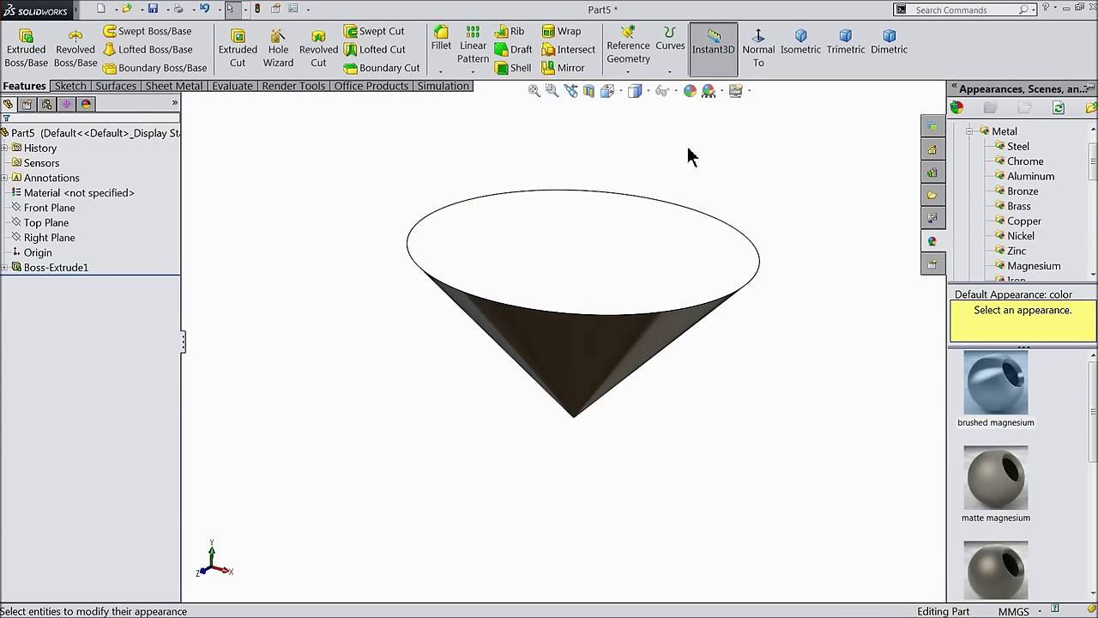
pyautogui.click(690, 92)
pyautogui.moveTo(338, 216)
pyautogui.mouseDown(button='middle')
pyautogui.moveTo(343, 246)
pyautogui.moveTo(357, 135)
pyautogui.moveTo(354, 286)
pyautogui.mouseUp(button='middle')
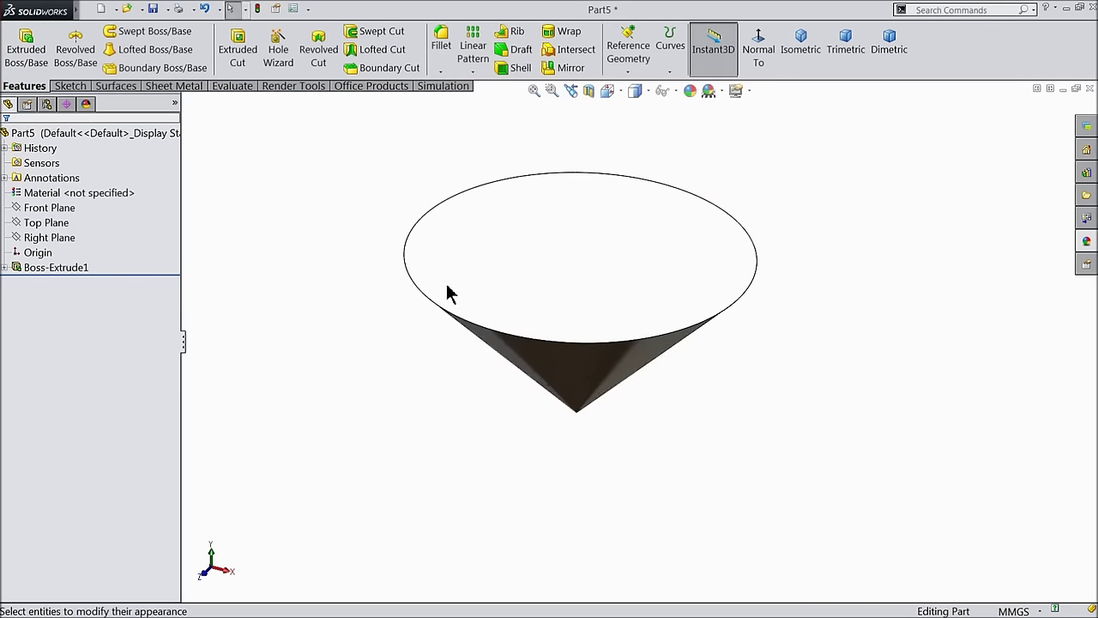
# Step: Sketch a hexagon centred on the cone's flat top face
pyautogui.click(592, 266)
pyautogui.click(639, 238)
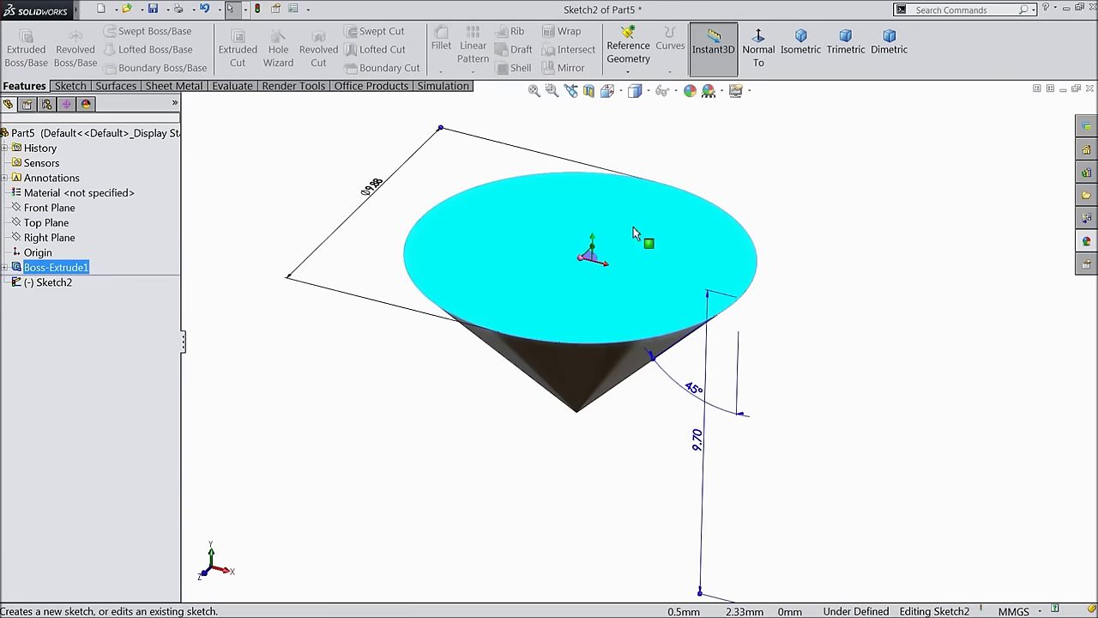
pyautogui.click(746, 72)
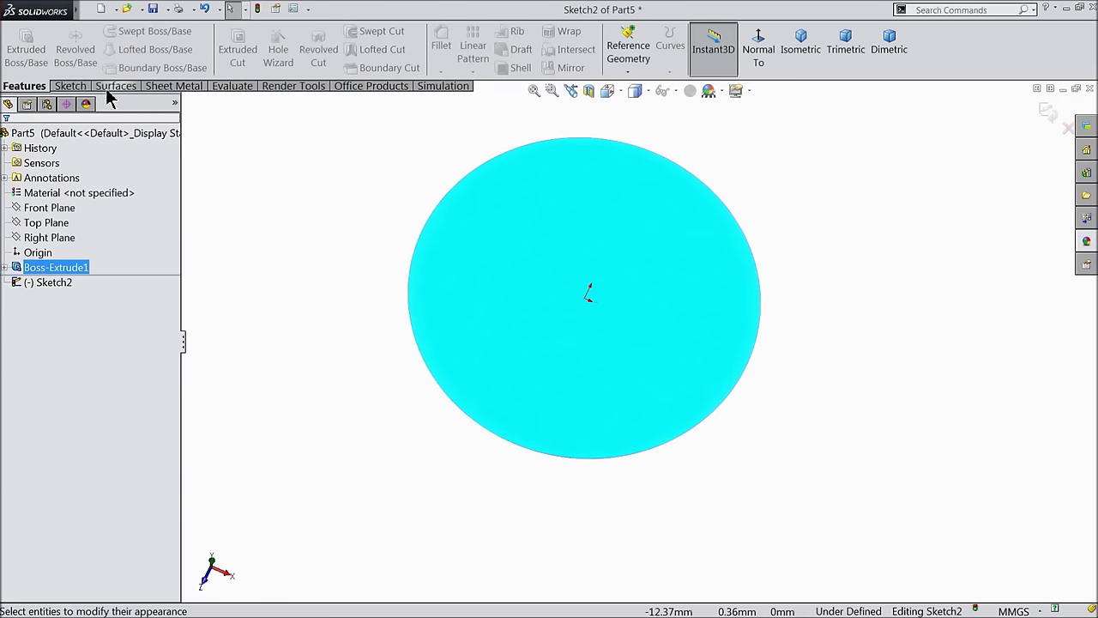
pyautogui.click(70, 86)
pyautogui.click(126, 68)
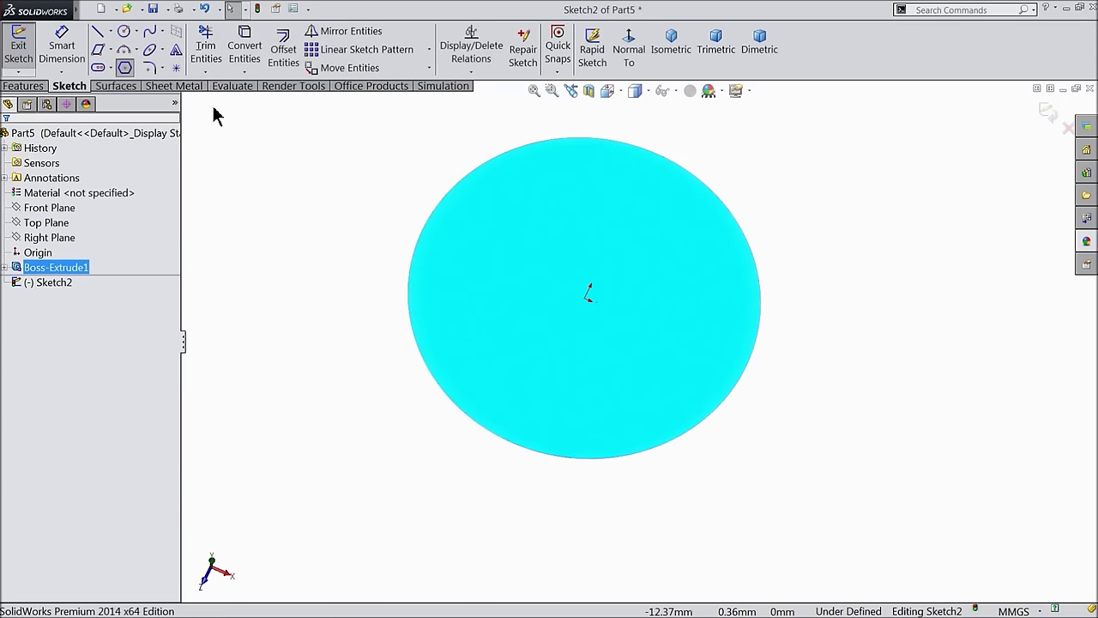
pyautogui.moveTo(588, 300); pyautogui.dragTo(494, 216)
pyautogui.click(629, 54)
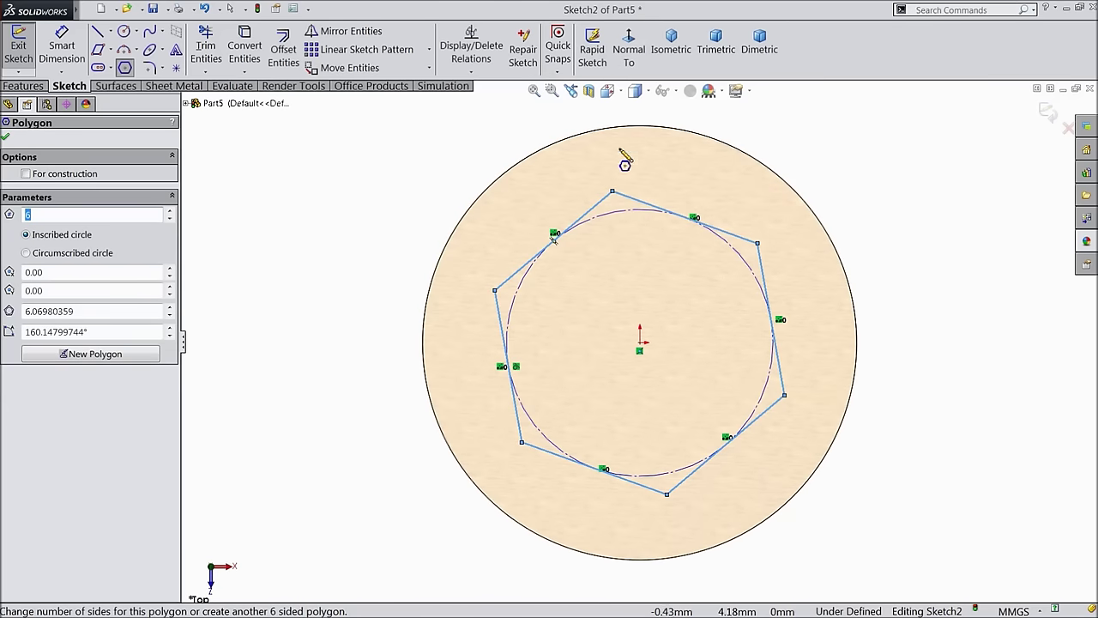
pyautogui.rightClick(219, 172)
pyautogui.click(266, 145)
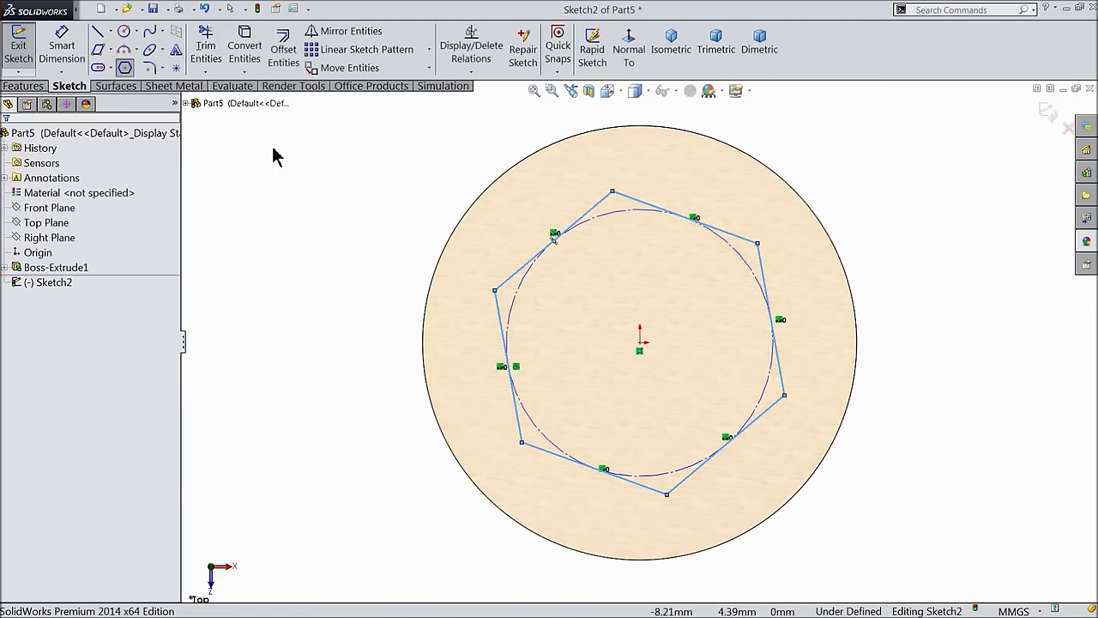
# Step: Make one hexagon edge vertical and dimension it 4.53 mm across flats
pyautogui.click(502, 311)
pyautogui.click(540, 257)
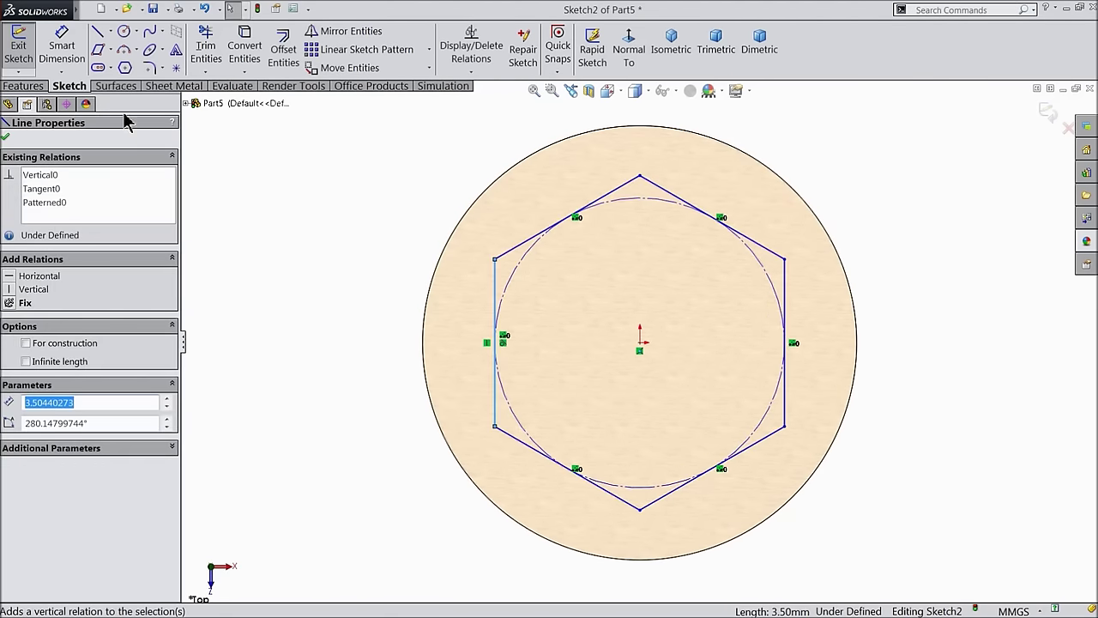
pyautogui.click(61, 47)
pyautogui.click(497, 290)
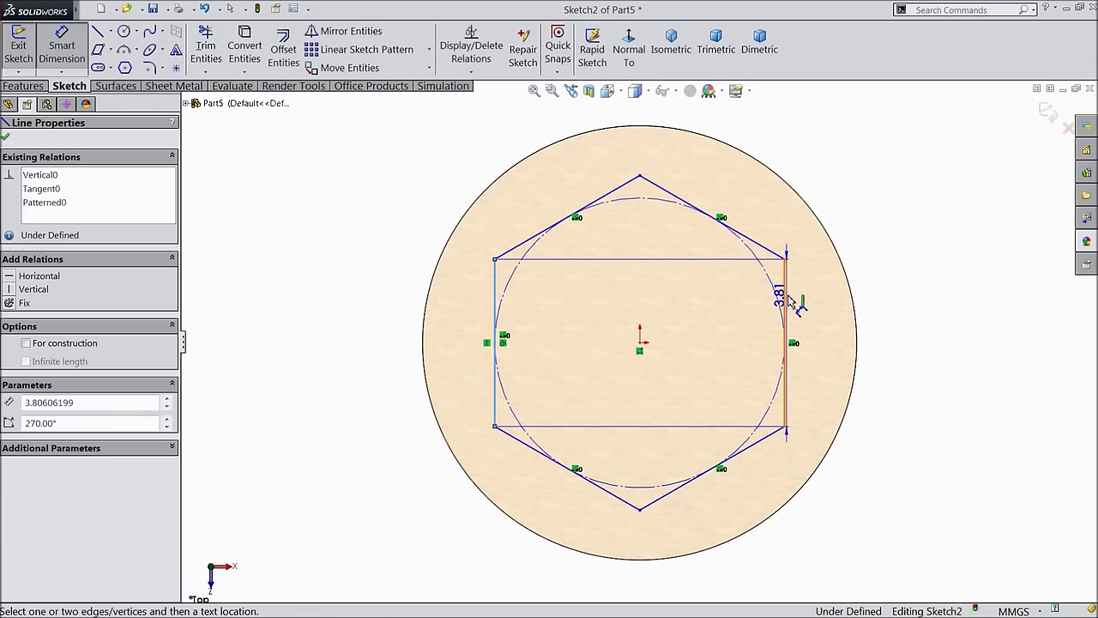
pyautogui.click(787, 292)
pyautogui.press('z')
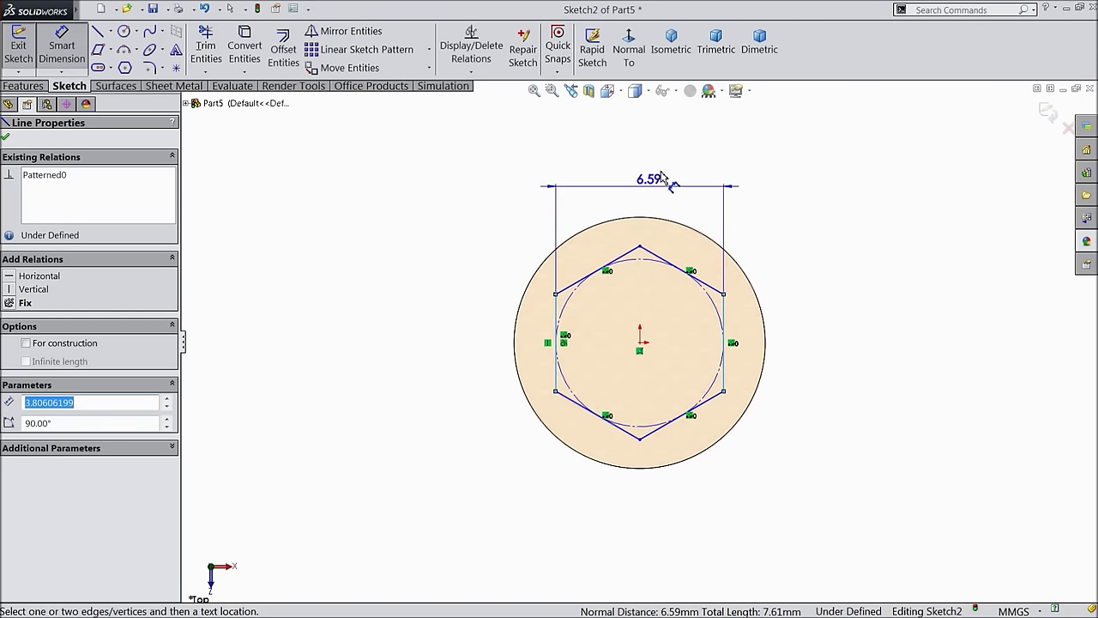
pyautogui.click(650, 177)
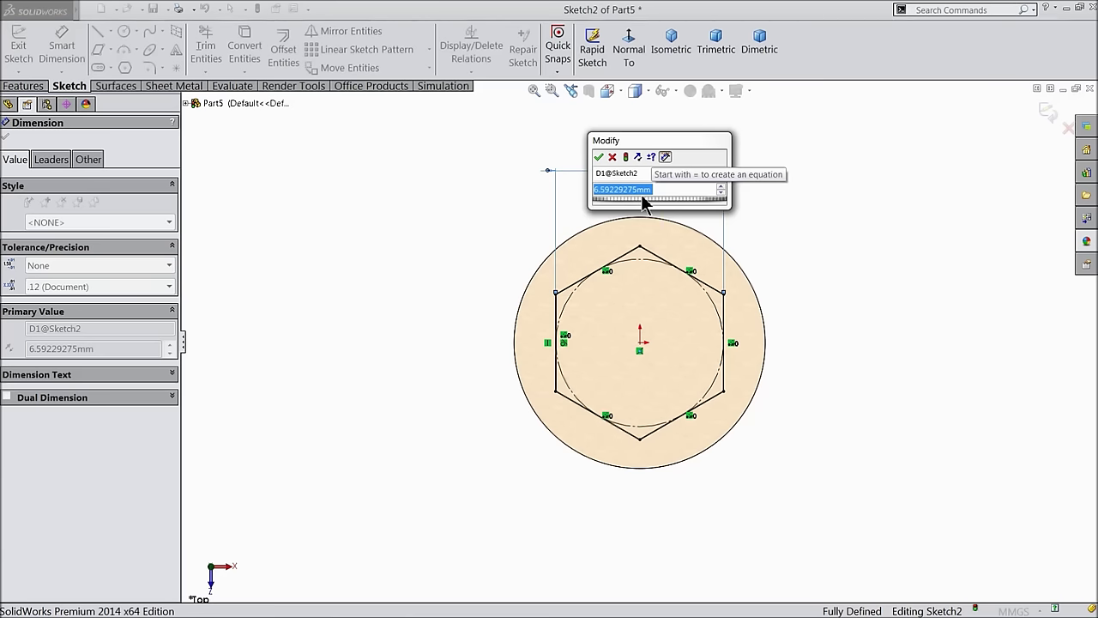
pyautogui.write('4.53')
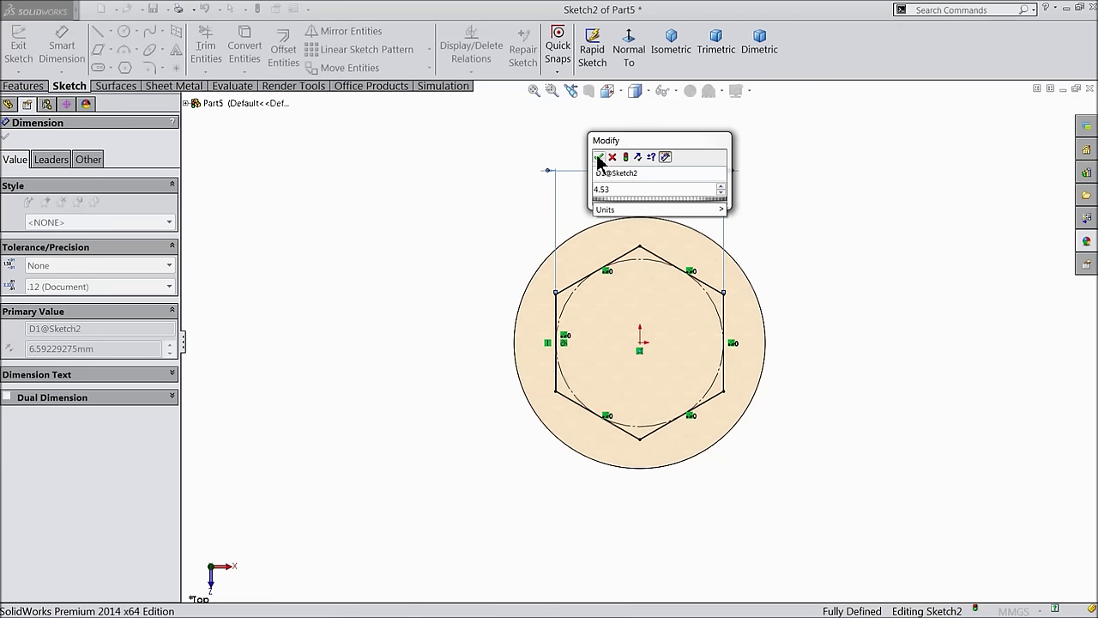
pyautogui.click(599, 158)
pyautogui.scroll(-2, 673, 399)
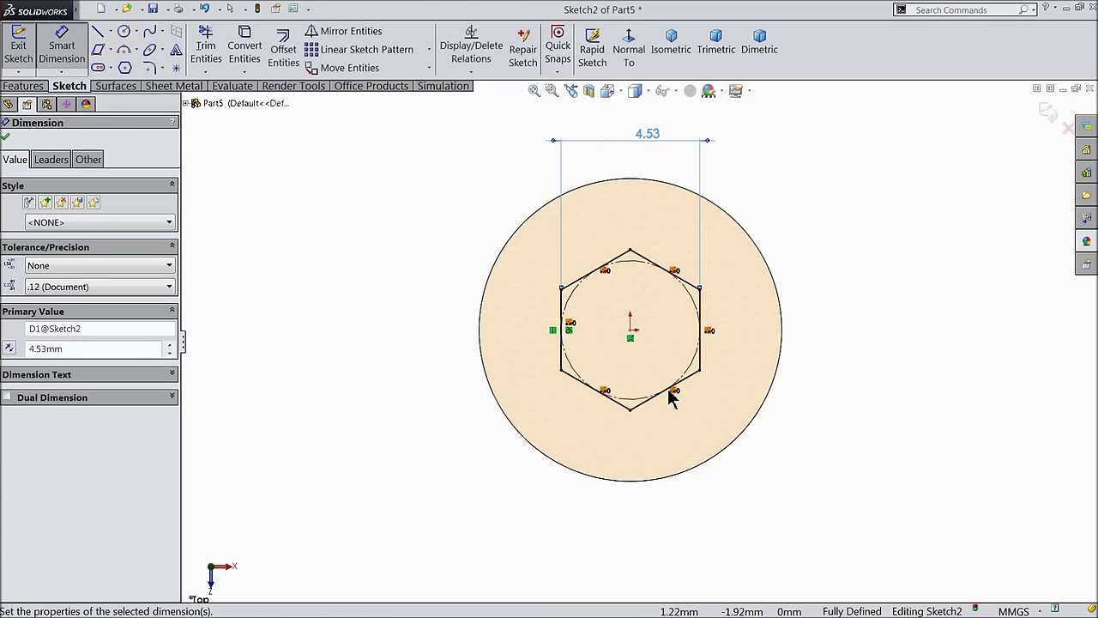
pyautogui.click(7, 138)
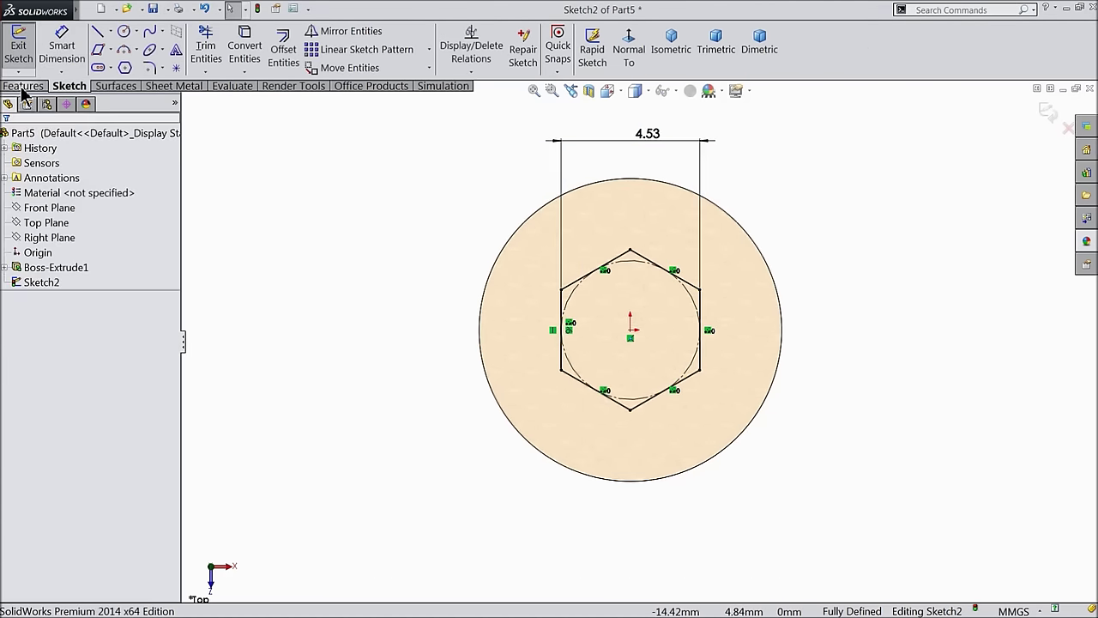
pyautogui.click(23, 87)
# Step: Cut the hexagon 1.70 mm deep with a 23° draft to form the hex recess
pyautogui.click(237, 53)
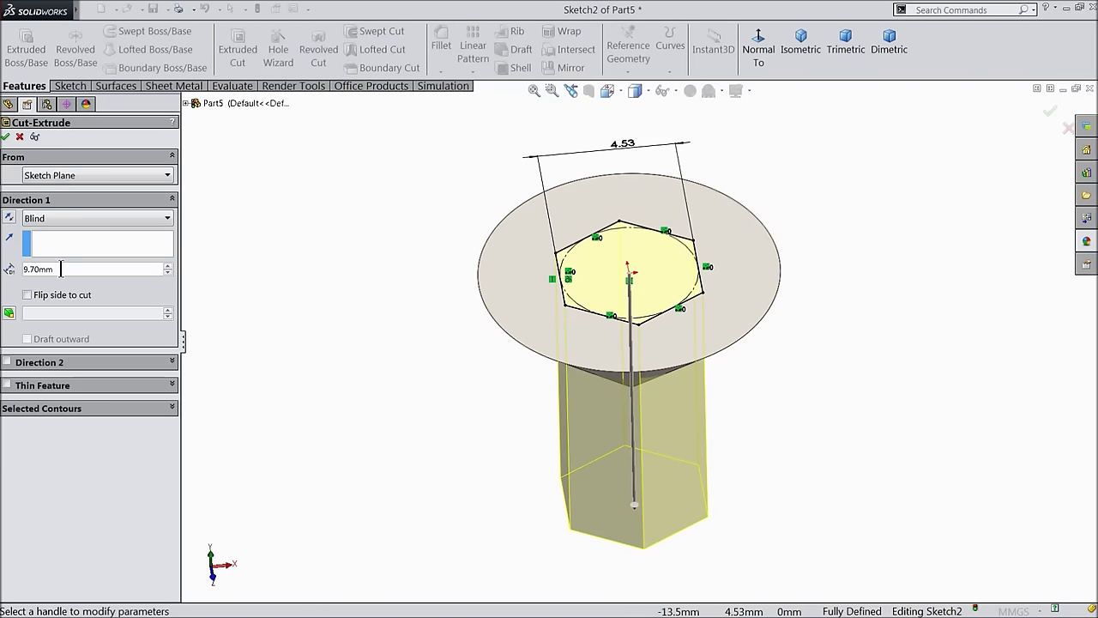
pyautogui.moveTo(61, 269); pyautogui.dragTo(15, 272)
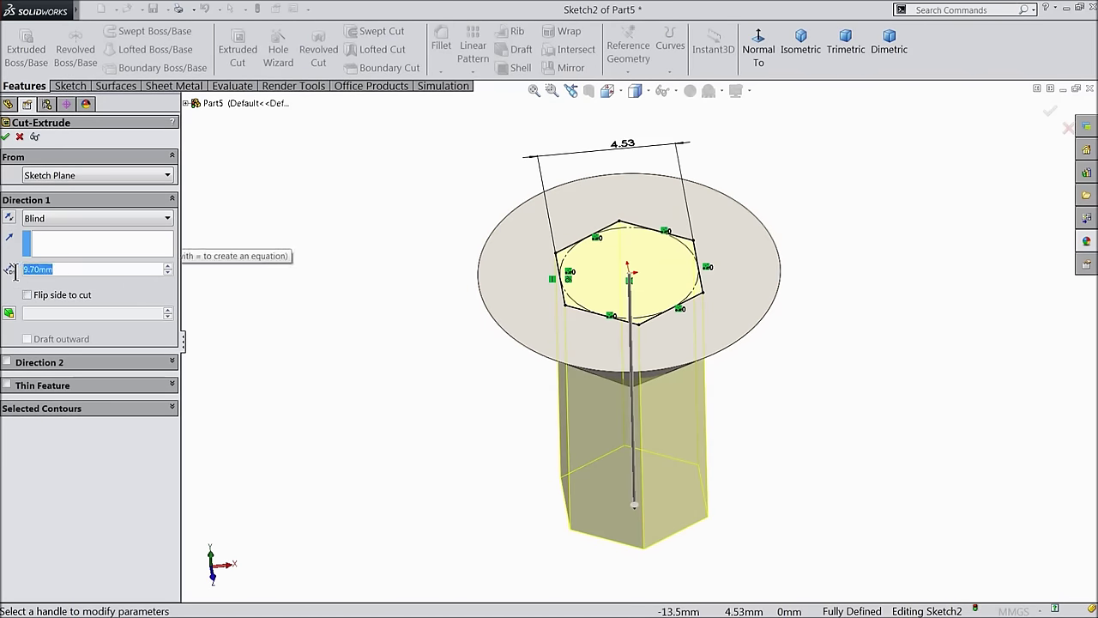
pyautogui.write('1.7')
pyautogui.press('Return')
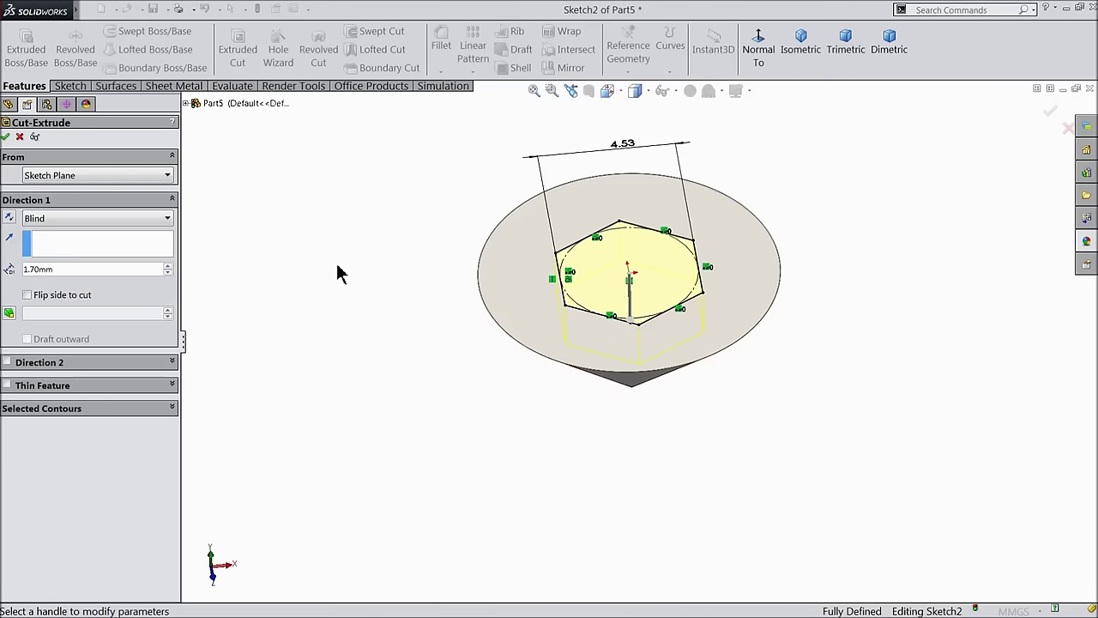
pyautogui.click(9, 314)
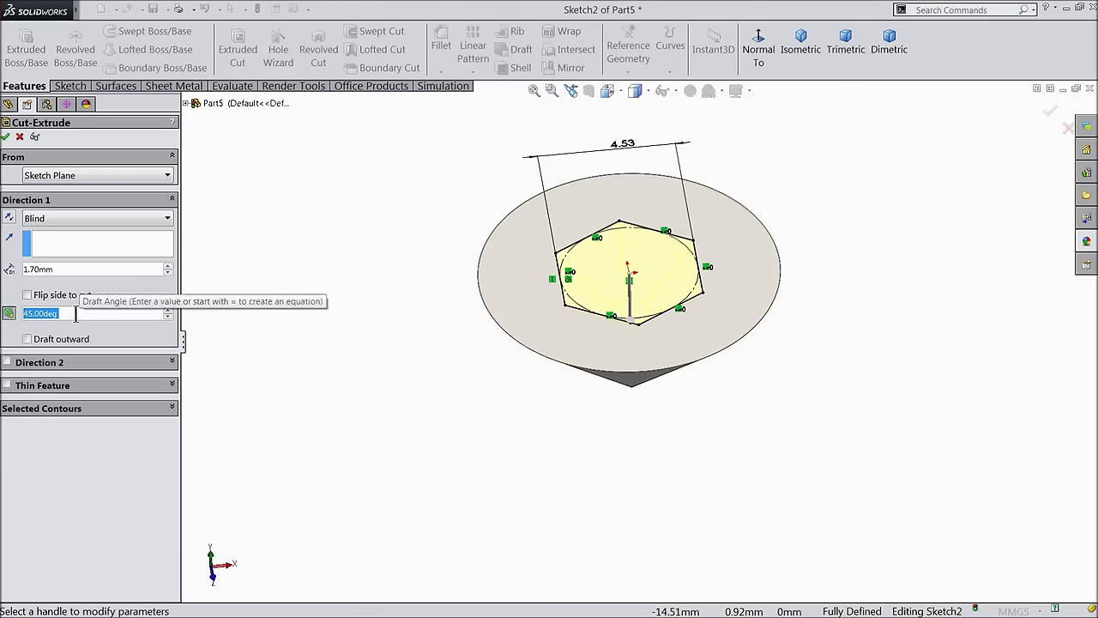
pyautogui.write('23')
pyautogui.press('Return')
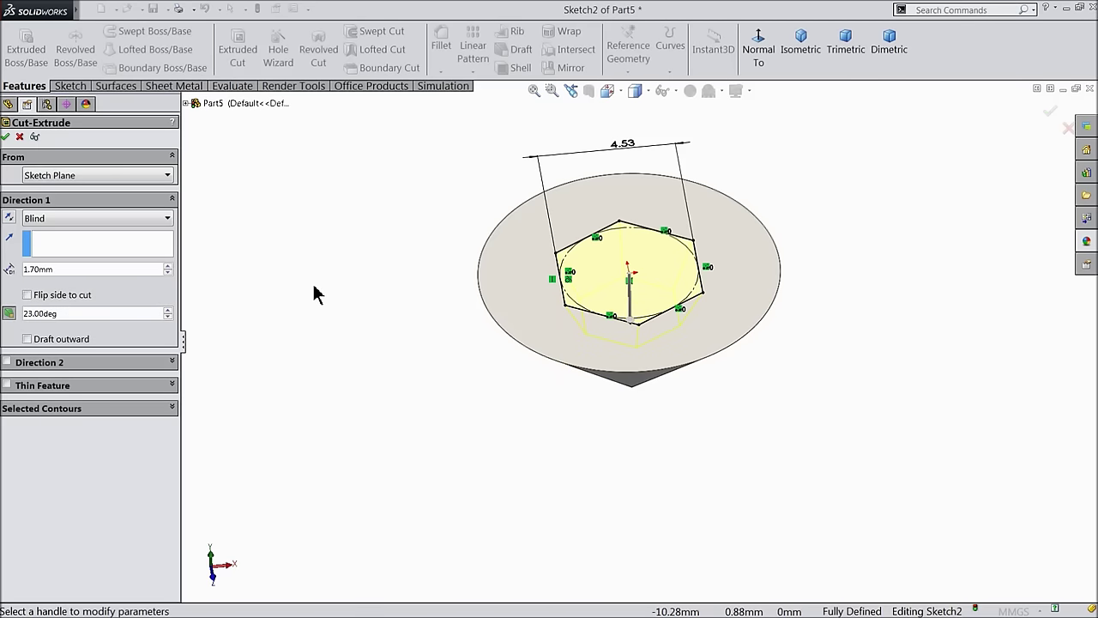
pyautogui.scroll(-3, 637, 216)
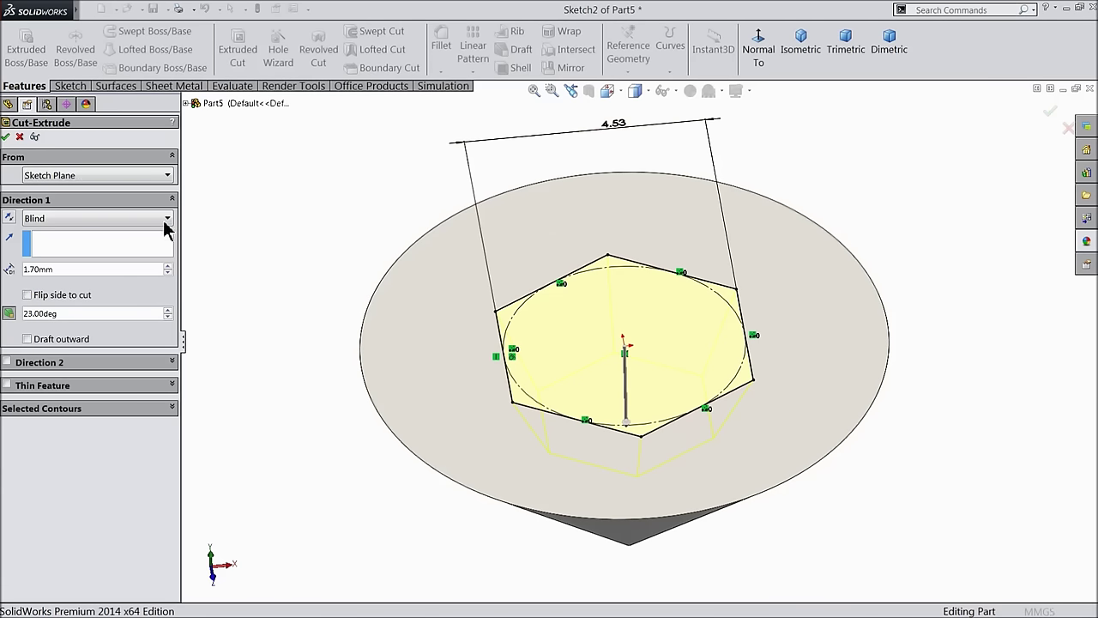
pyautogui.click(6, 135)
pyautogui.moveTo(346, 298)
pyautogui.mouseDown(button='middle')
pyautogui.moveTo(318, 286)
pyautogui.moveTo(335, 301)
pyautogui.moveTo(355, 282)
pyautogui.mouseUp(button='middle')
# Step: Start a 0.10 mm fillet on the head's rim, the recess floor and its top edges
pyautogui.click(441, 47)
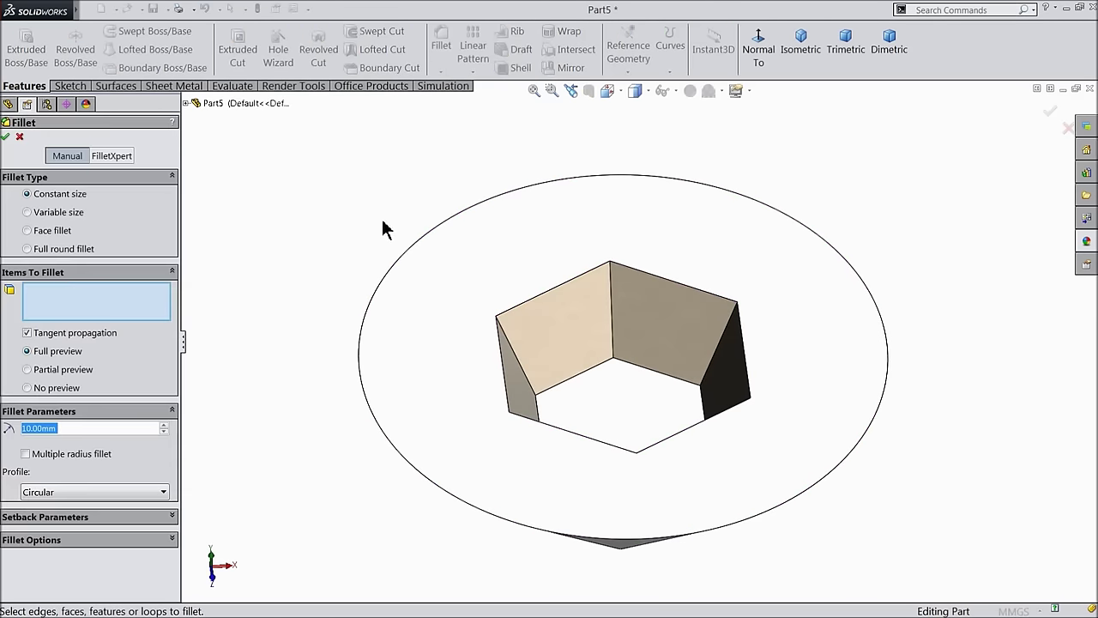
pyautogui.write('0.1')
pyautogui.press('Return')
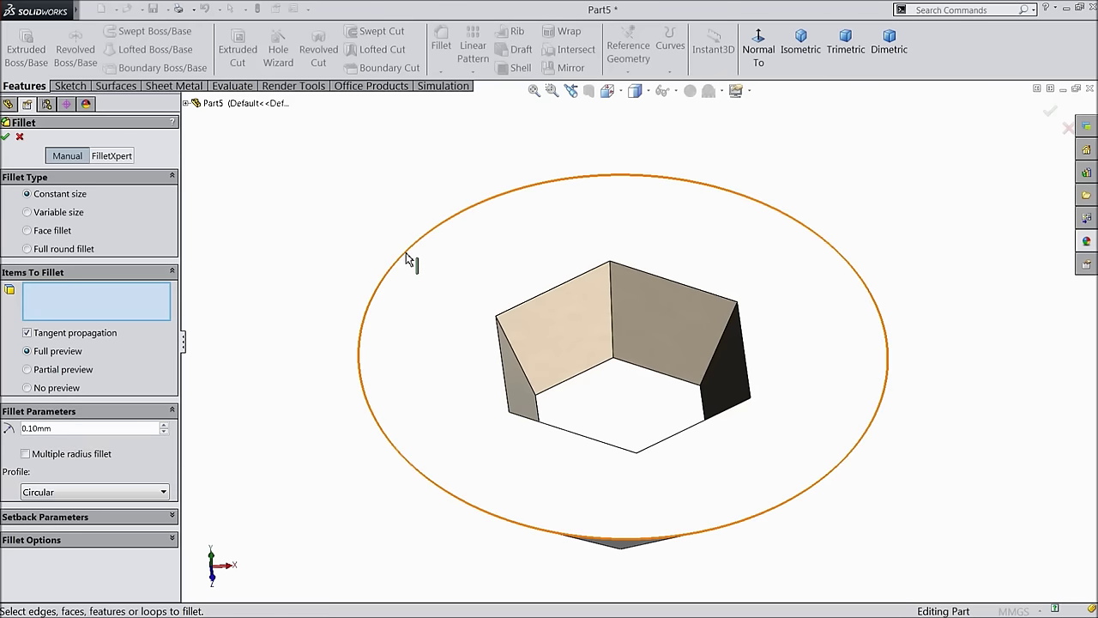
pyautogui.click(405, 253)
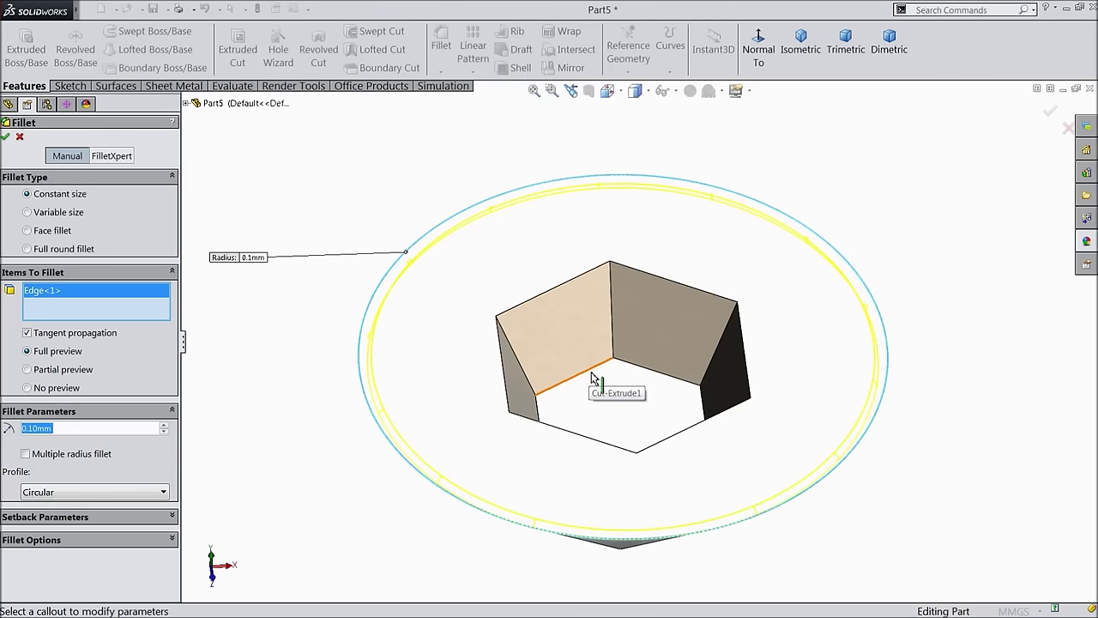
pyautogui.click(629, 406)
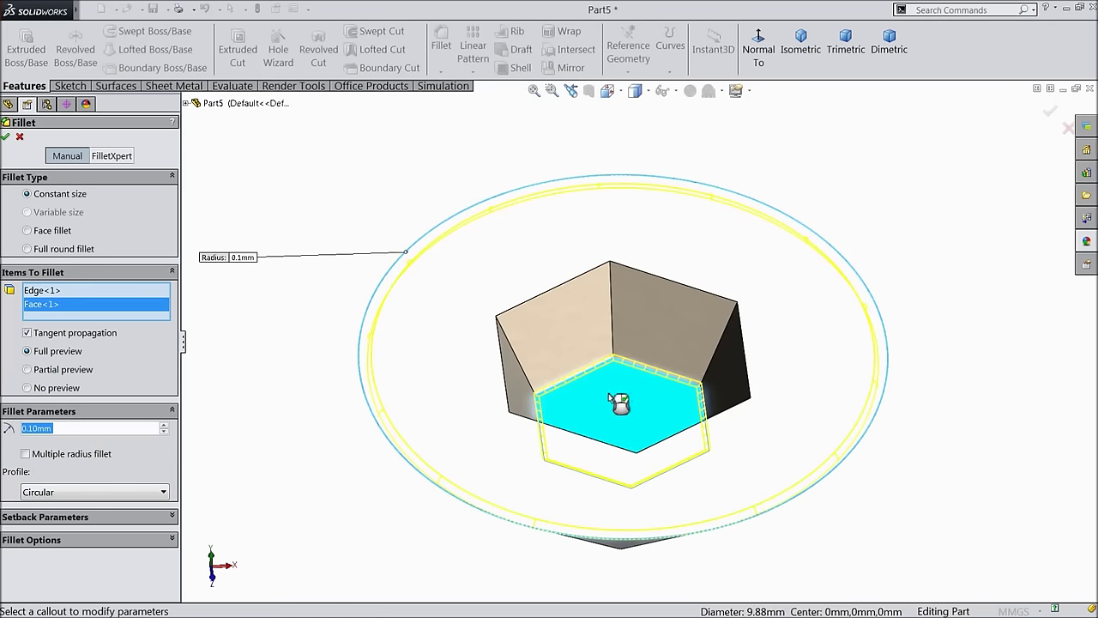
pyautogui.click(559, 291)
pyautogui.click(502, 346)
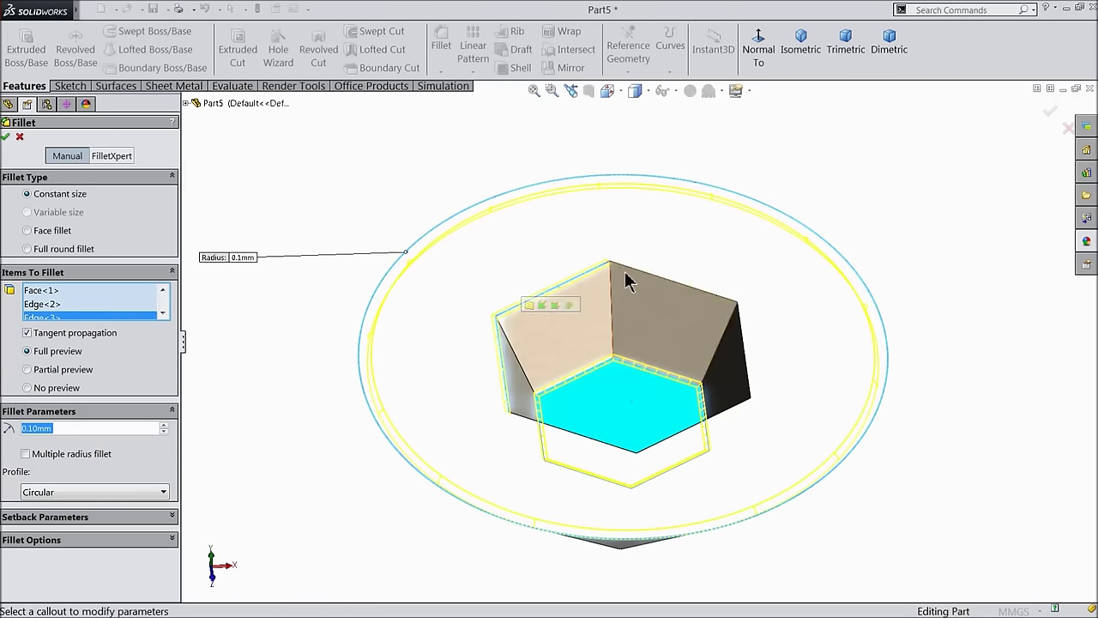
pyautogui.click(640, 271)
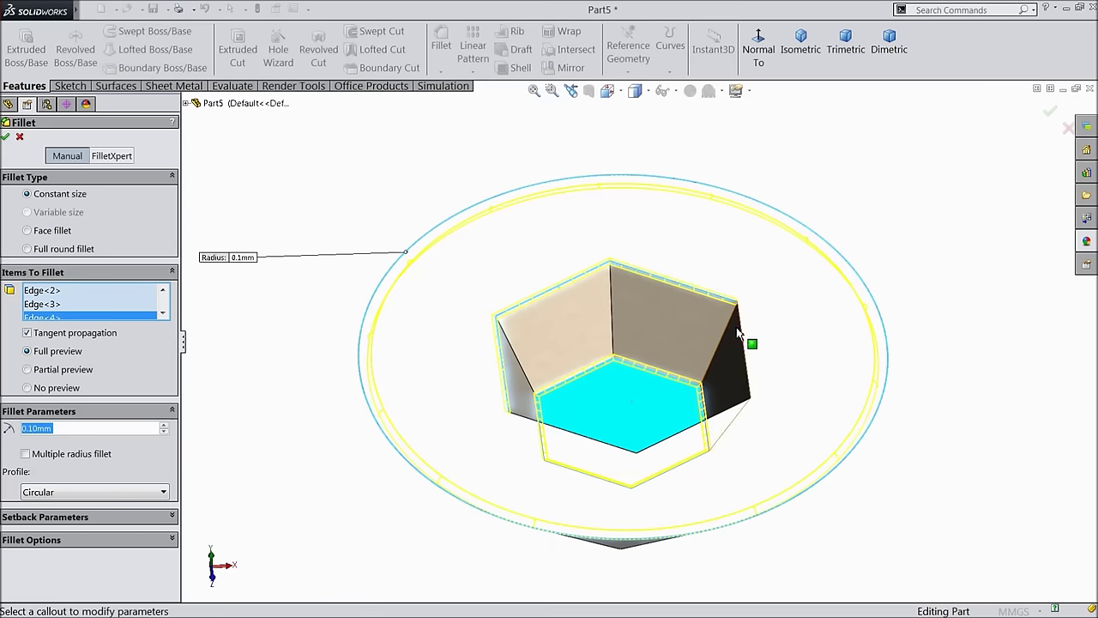
# Step: Add all the hex recess wall faces to the fillet selection
pyautogui.click(671, 331)
pyautogui.click(562, 324)
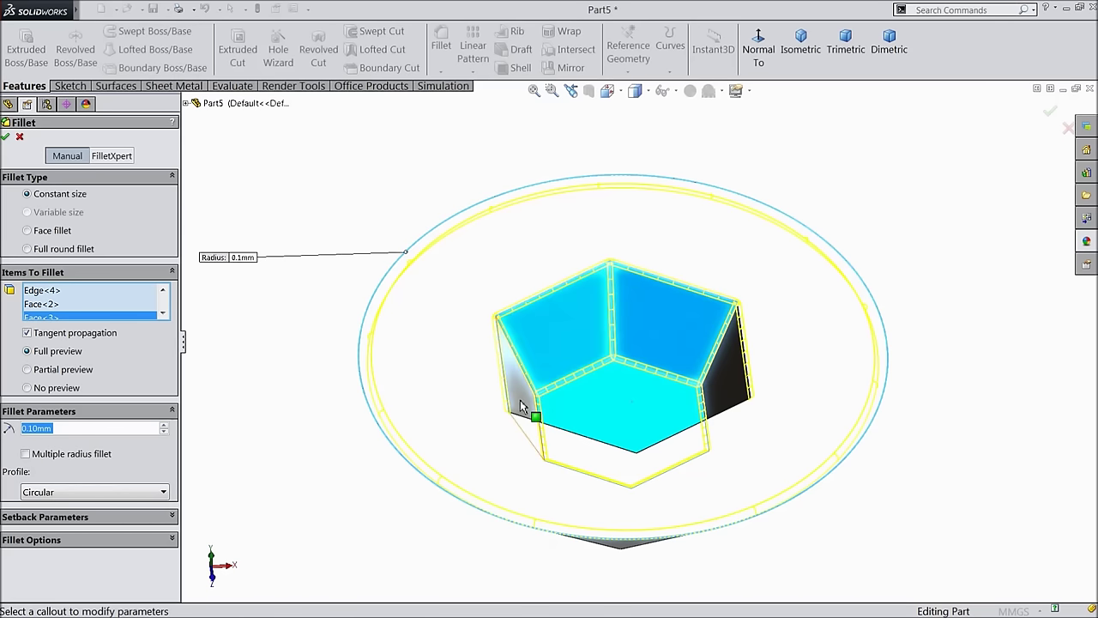
pyautogui.click(520, 400)
pyautogui.moveTo(566, 361); pyautogui.dragTo(594, 502, button='middle')
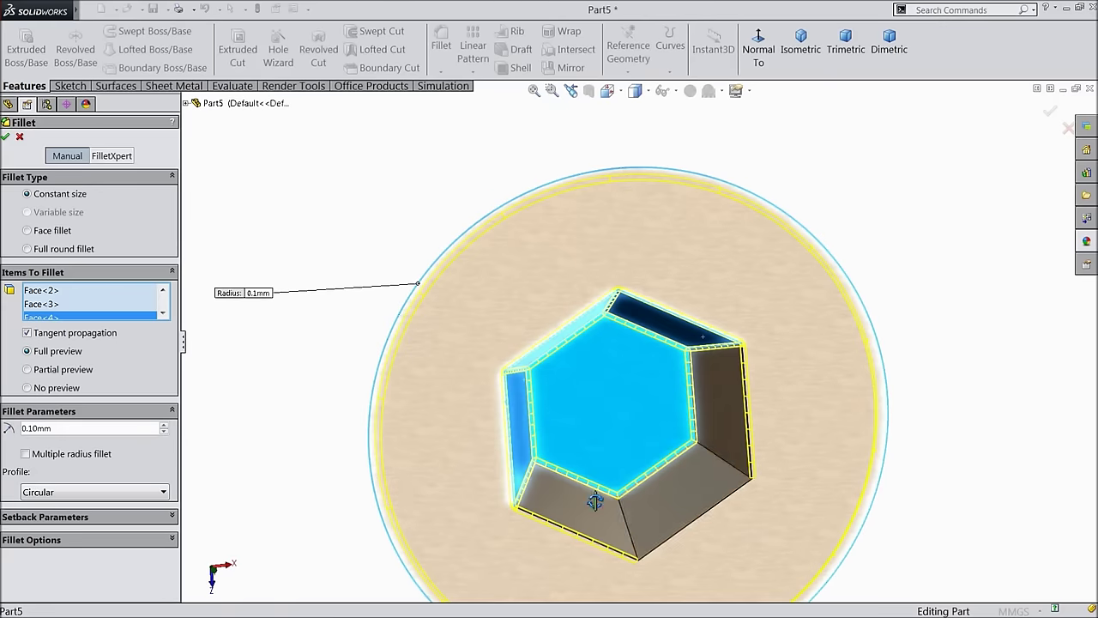
pyautogui.click(693, 506)
pyautogui.click(703, 440)
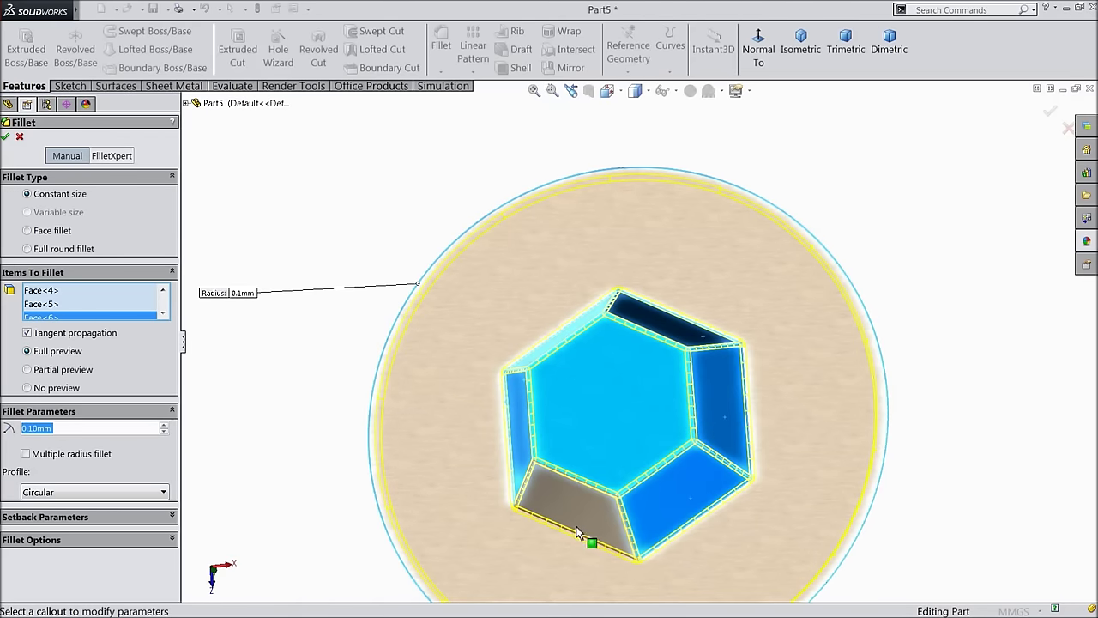
pyautogui.moveTo(616, 461); pyautogui.dragTo(439, 309, button='middle')
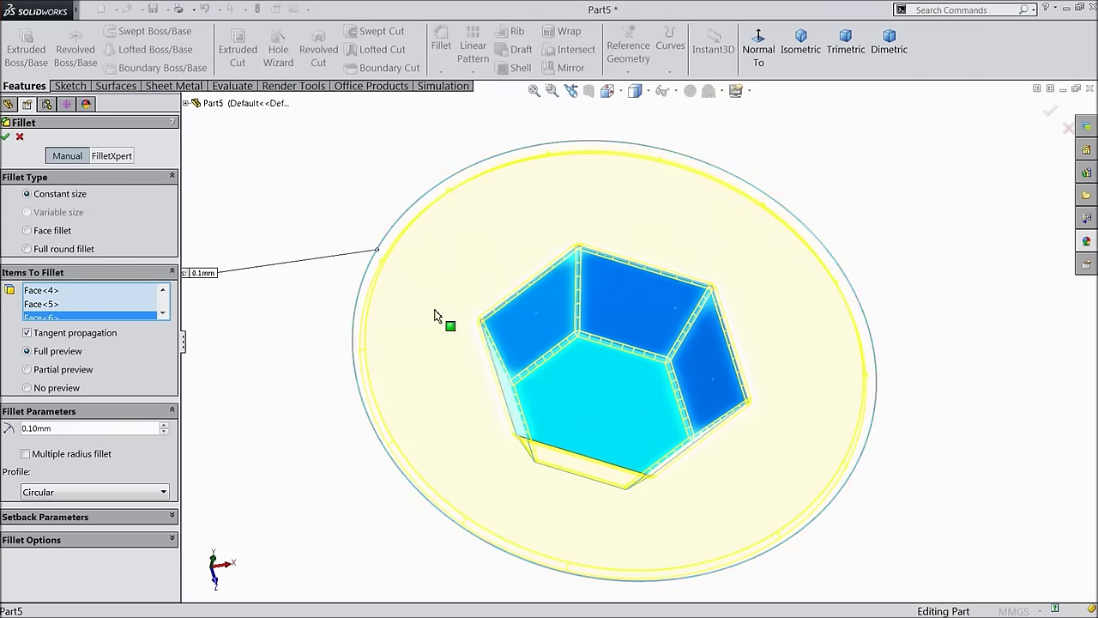
pyautogui.click(6, 138)
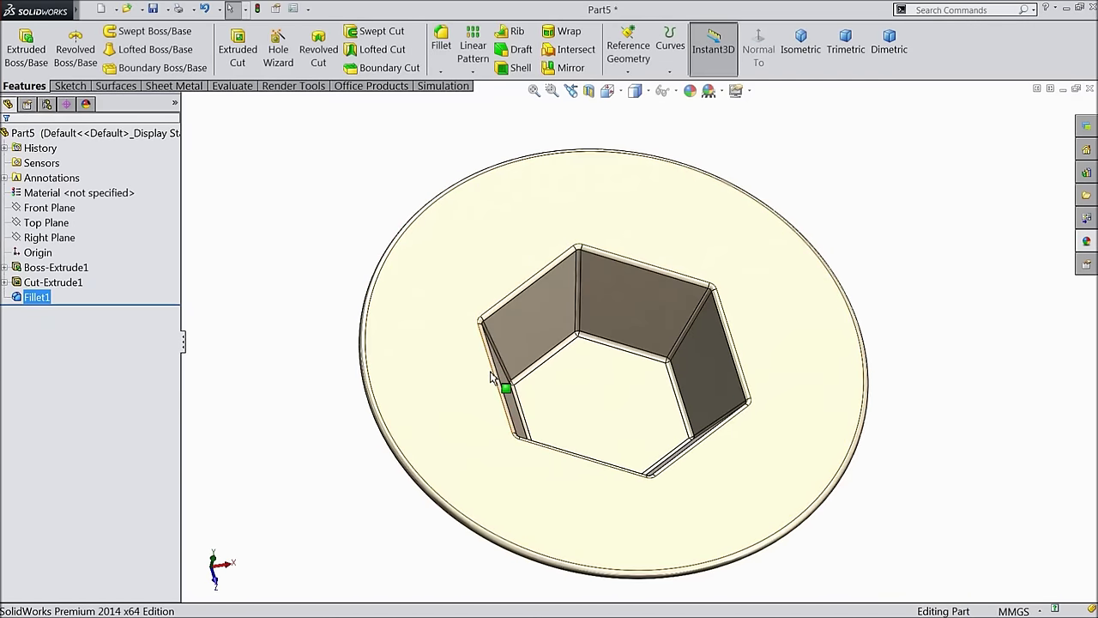
# Step: Inspect the filleted head and recess from several angles, then select the head's top face
pyautogui.moveTo(503, 380); pyautogui.dragTo(473, 355, button='middle')
pyautogui.scroll(3, 649, 437)
pyautogui.scroll(-2, 652, 425)
pyautogui.moveTo(653, 424); pyautogui.dragTo(738, 392, button='middle')
pyautogui.moveTo(644, 380)
pyautogui.mouseDown(button='middle')
pyautogui.moveTo(659, 368)
pyautogui.moveTo(632, 382)
pyautogui.mouseUp(button='middle')
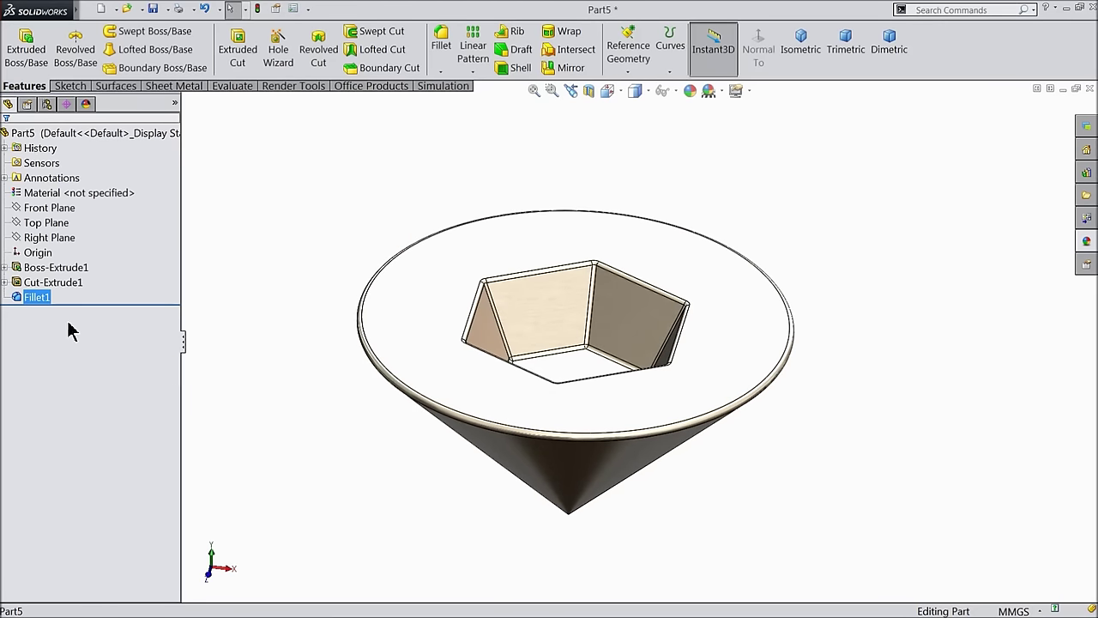
pyautogui.keyDown('ctrl'); pyautogui.click(34, 253); pyautogui.keyUp('ctrl')
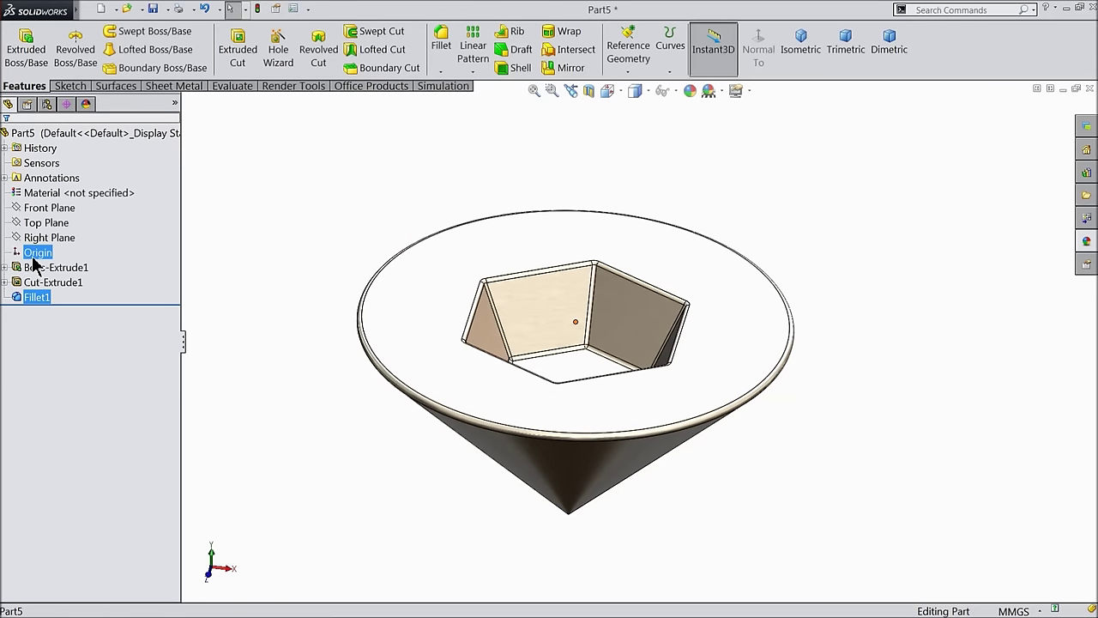
pyautogui.click(425, 325)
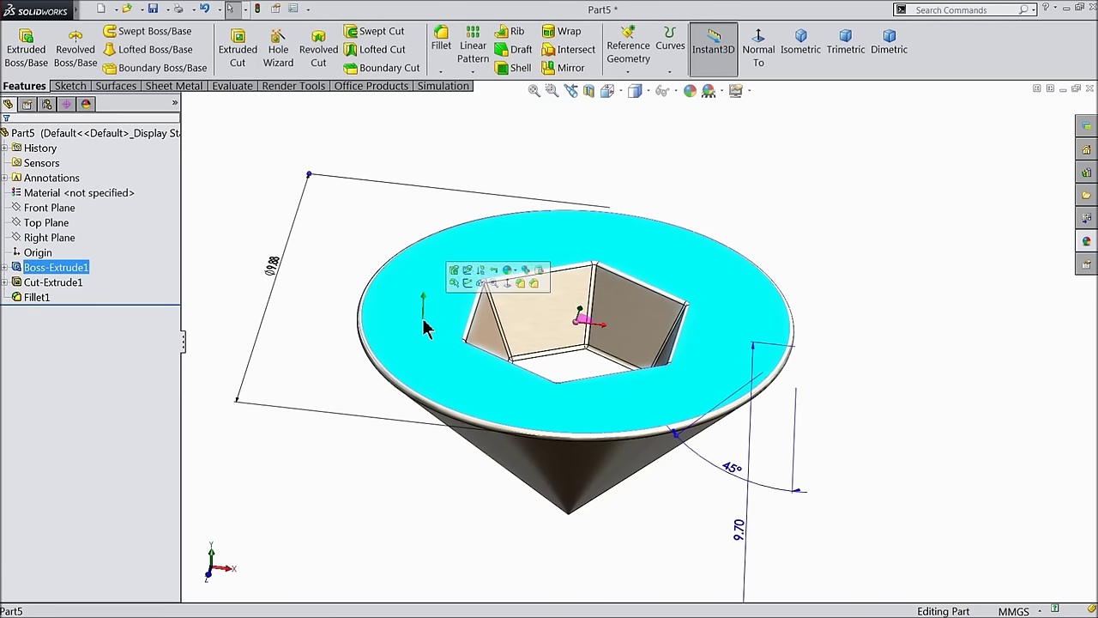
# Step: Sketch an origin-centred circle around the hexagon on the head's top face
pyautogui.click(468, 284)
pyautogui.click(759, 60)
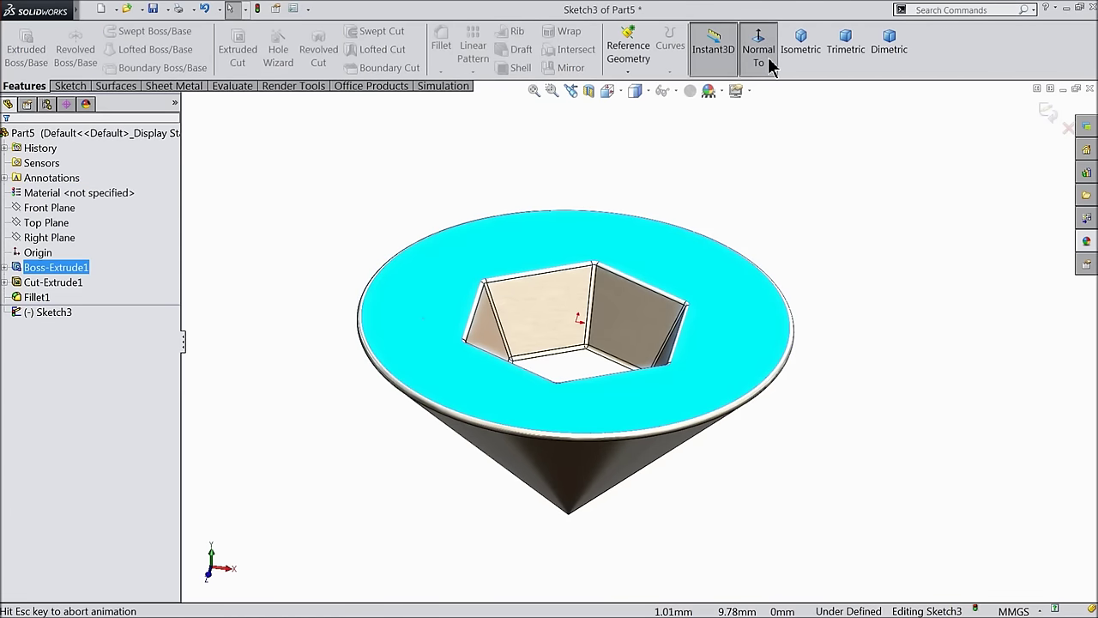
pyautogui.click(70, 86)
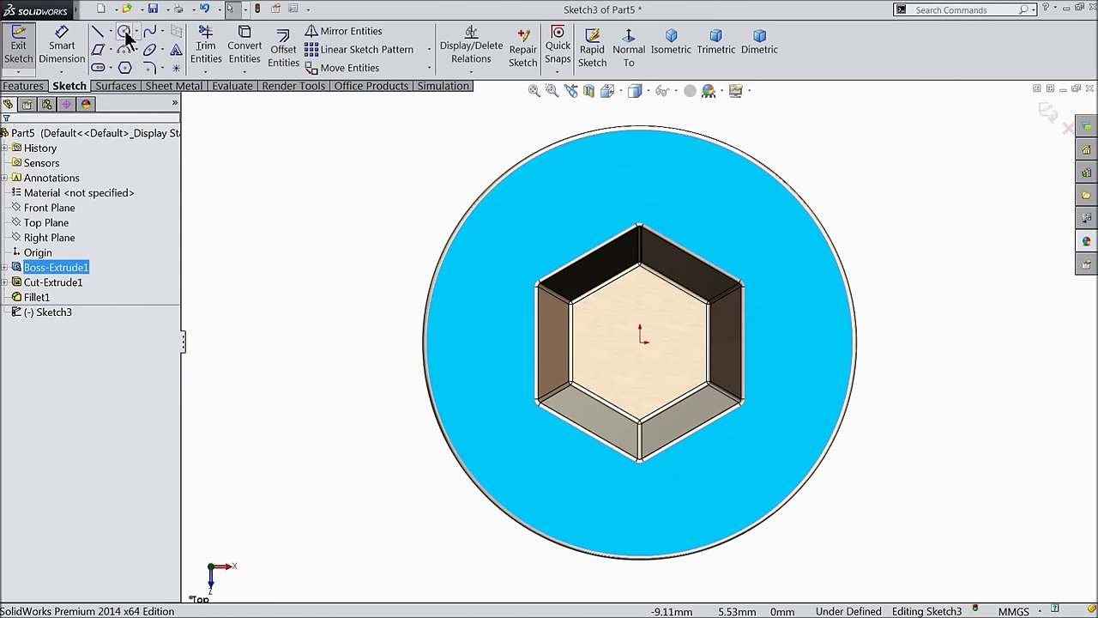
pyautogui.click(124, 32)
pyautogui.click(639, 341)
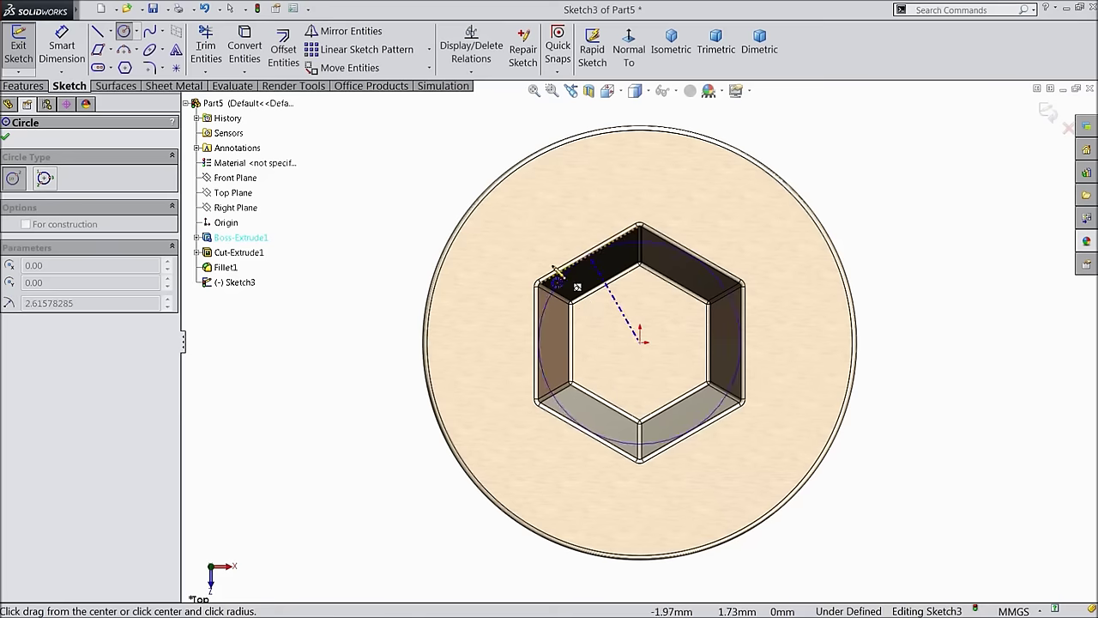
pyautogui.click(523, 262)
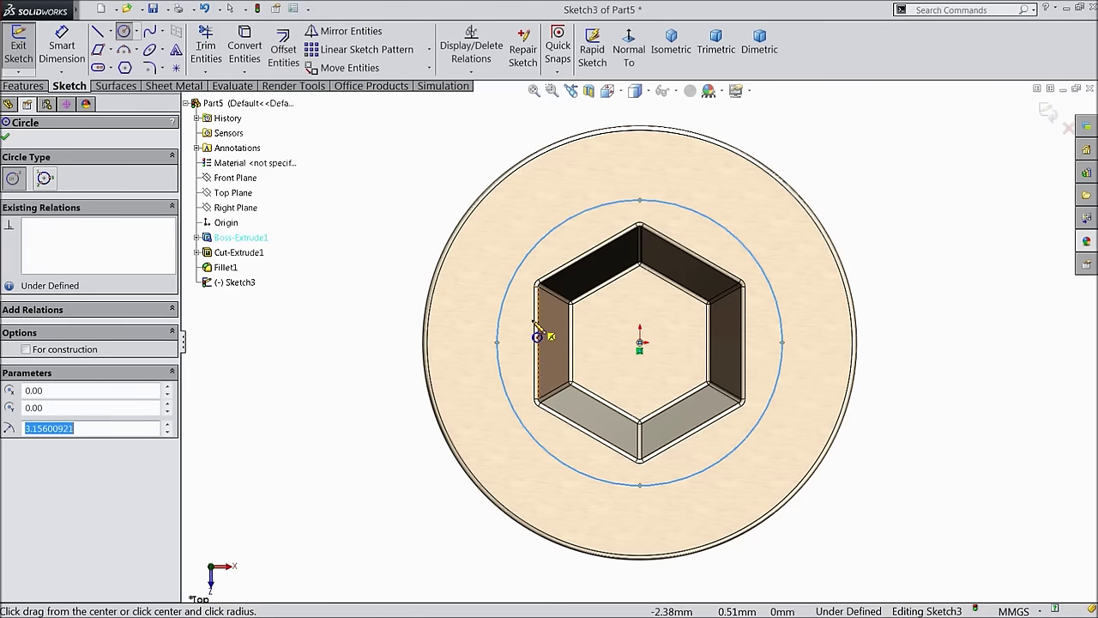
# Step: Dimension the circle to a 5.45 mm diameter
pyautogui.click(55, 51)
pyautogui.click(499, 346)
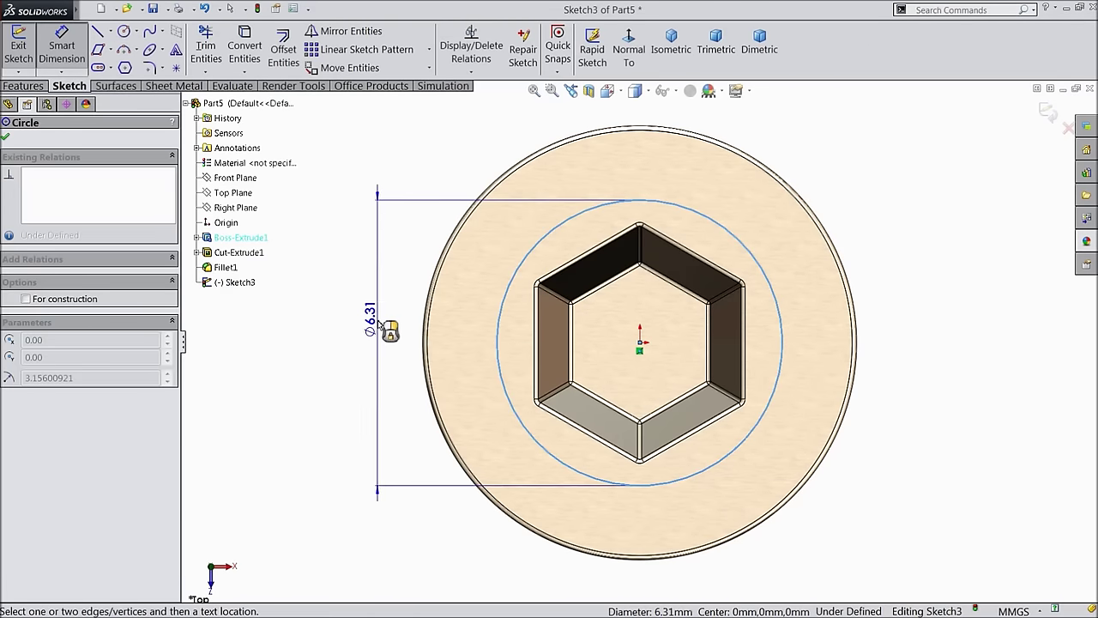
pyautogui.click(379, 324)
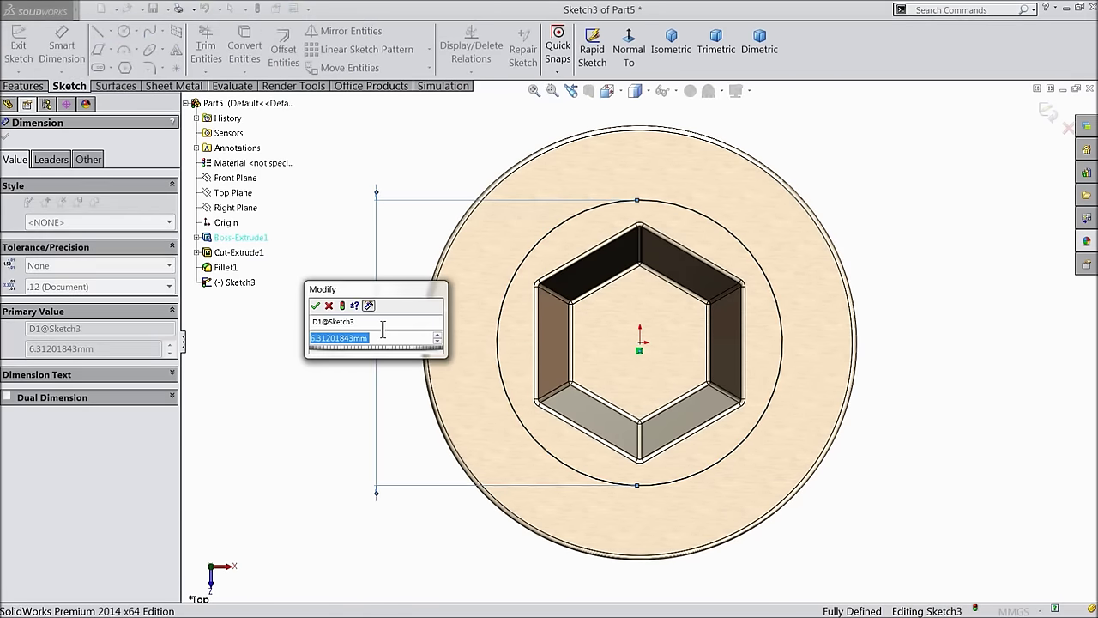
pyautogui.write('5.45')
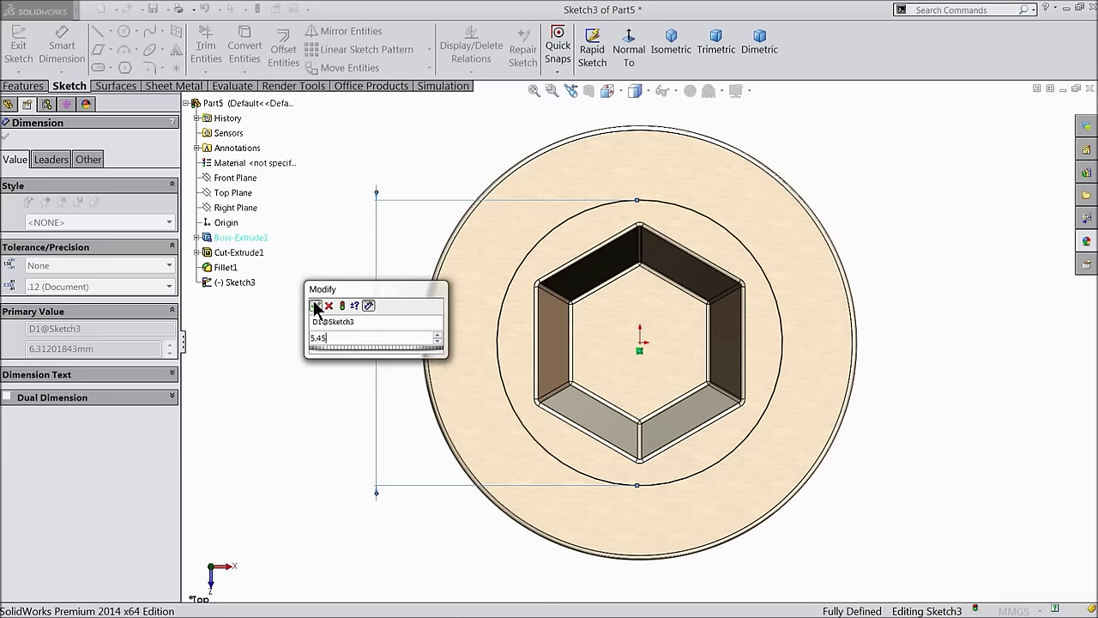
pyautogui.click(315, 306)
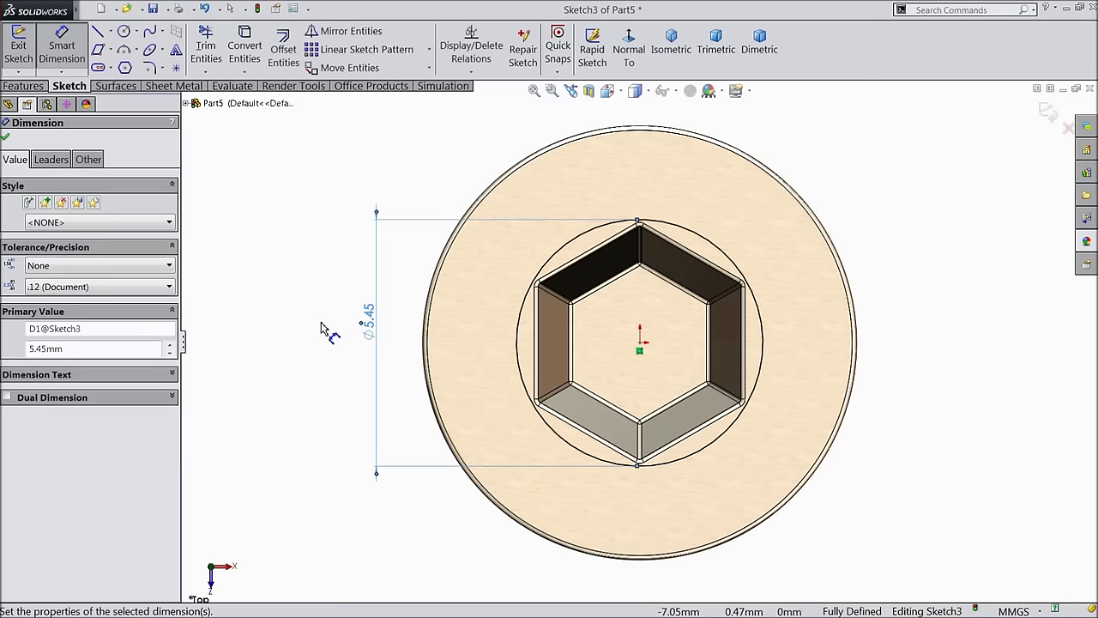
pyautogui.click(6, 137)
pyautogui.click(23, 86)
# Step: Cut the Ø5.45 mm circle 9.70 mm deep with a 60° draft into the cone
pyautogui.click(238, 51)
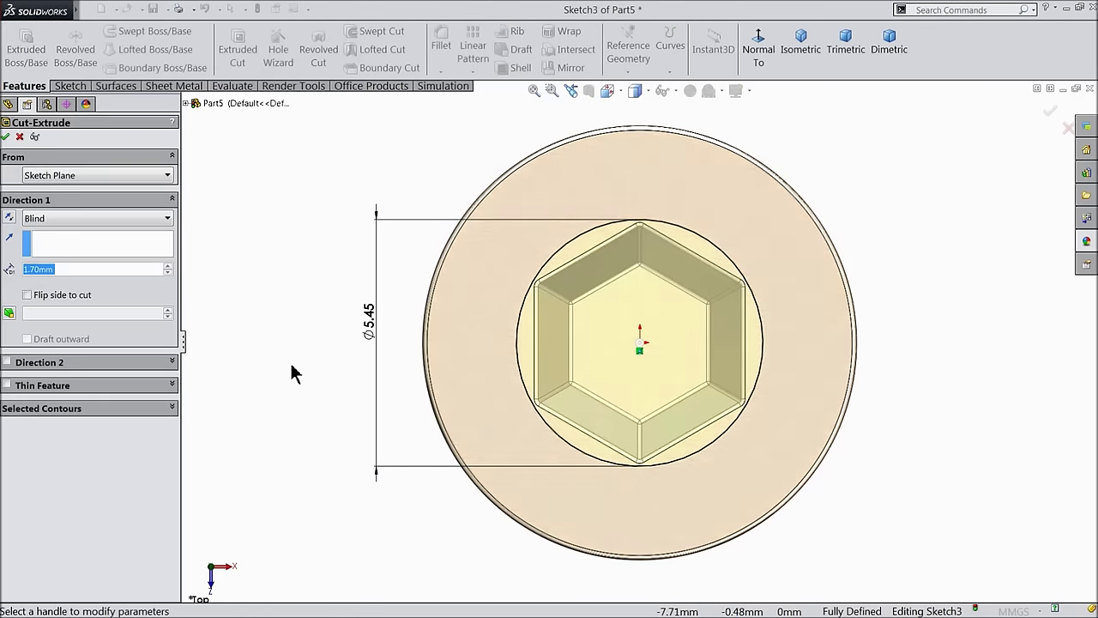
pyautogui.moveTo(292, 373); pyautogui.dragTo(295, 191, button='middle')
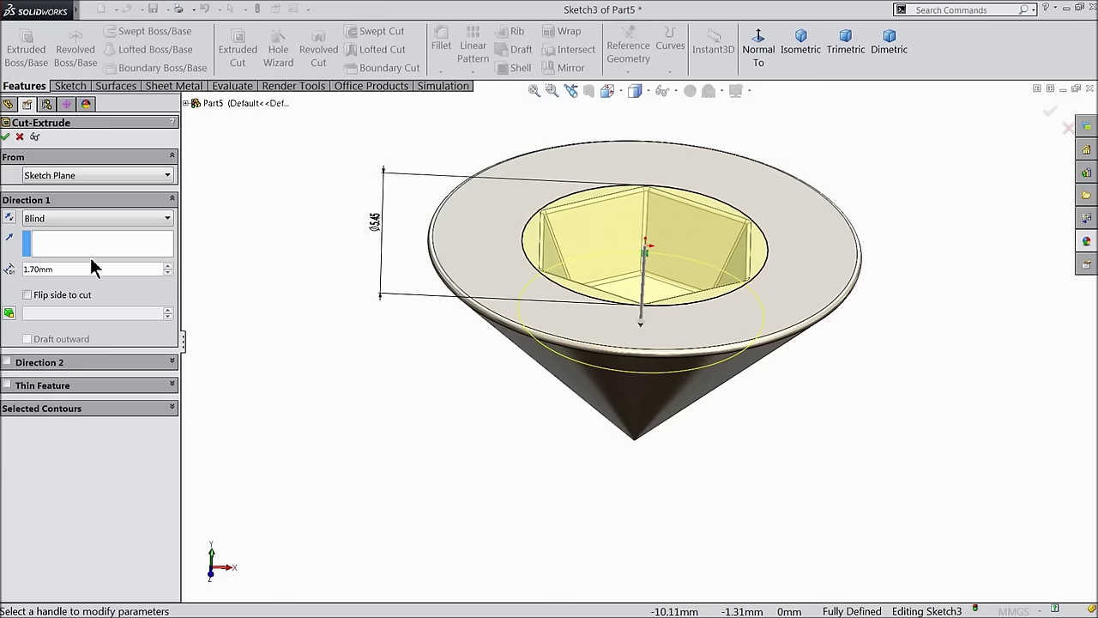
pyautogui.write('9.7')
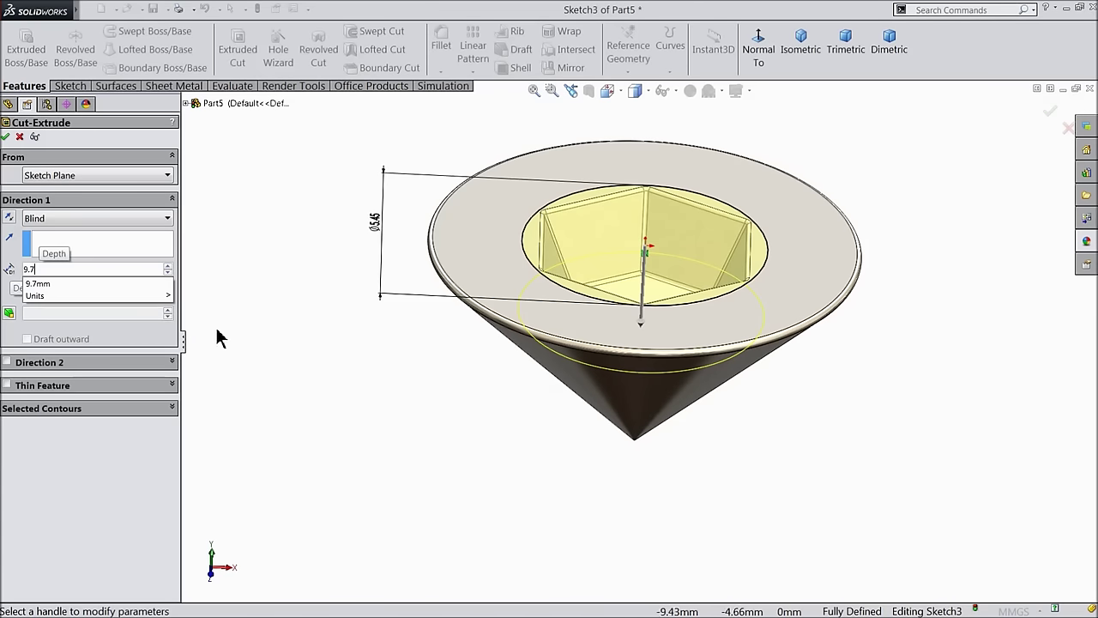
pyautogui.press('Return')
pyautogui.scroll(-2, 301, 312)
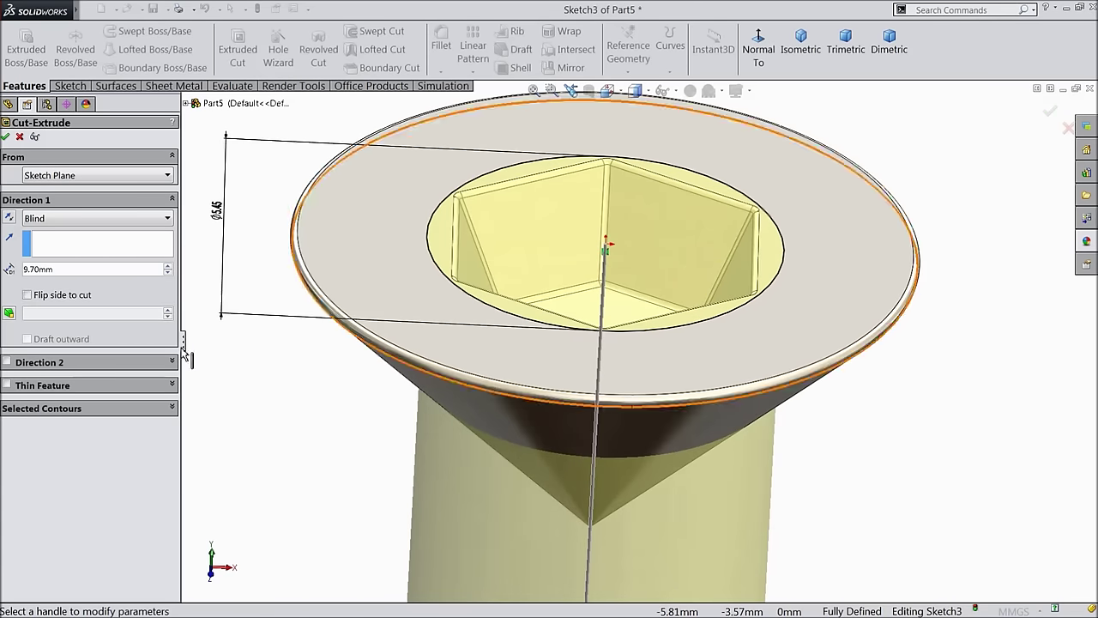
pyautogui.click(8, 314)
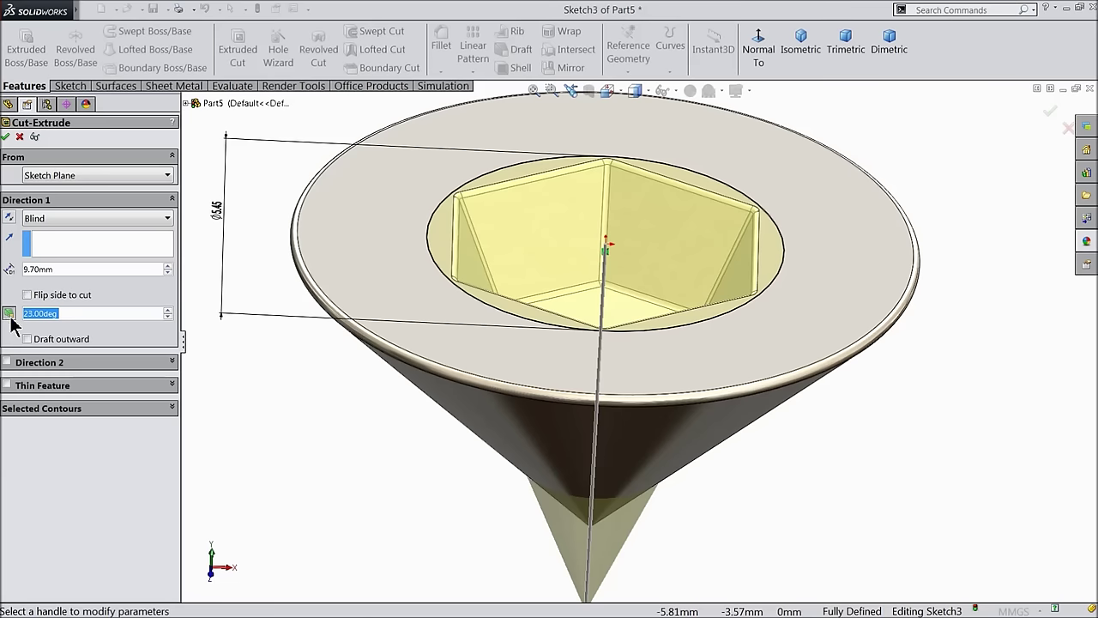
pyautogui.write('60')
pyautogui.press('Return')
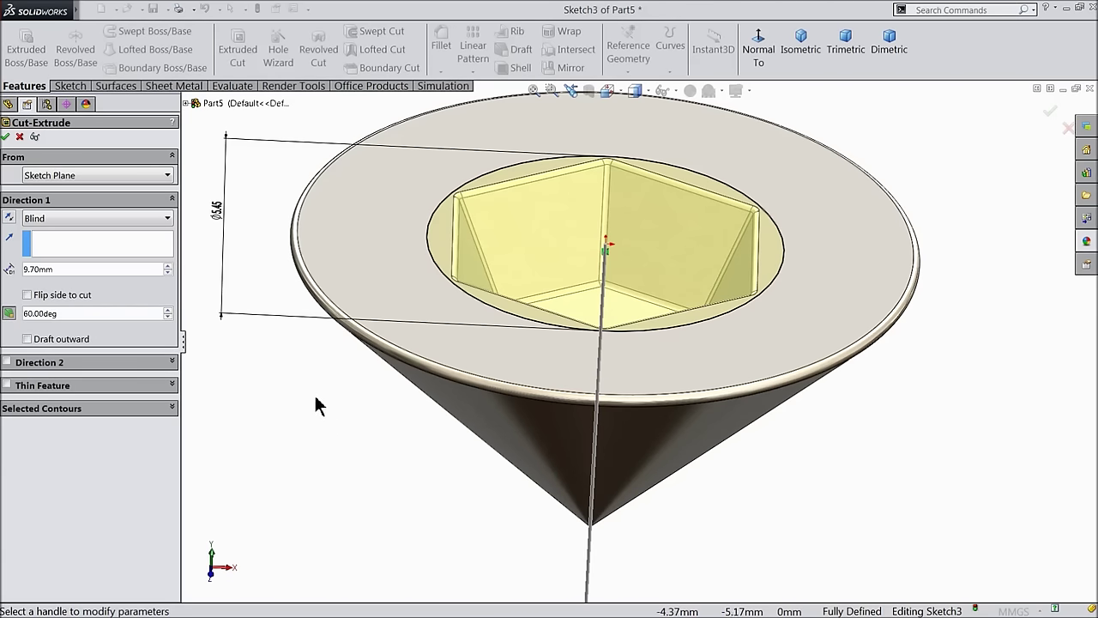
pyautogui.moveTo(306, 380)
pyautogui.mouseDown(button='middle')
pyautogui.moveTo(338, 392)
pyautogui.moveTo(317, 377)
pyautogui.moveTo(318, 301)
pyautogui.moveTo(315, 404)
pyautogui.moveTo(316, 312)
pyautogui.moveTo(317, 394)
pyautogui.mouseUp(button='middle')
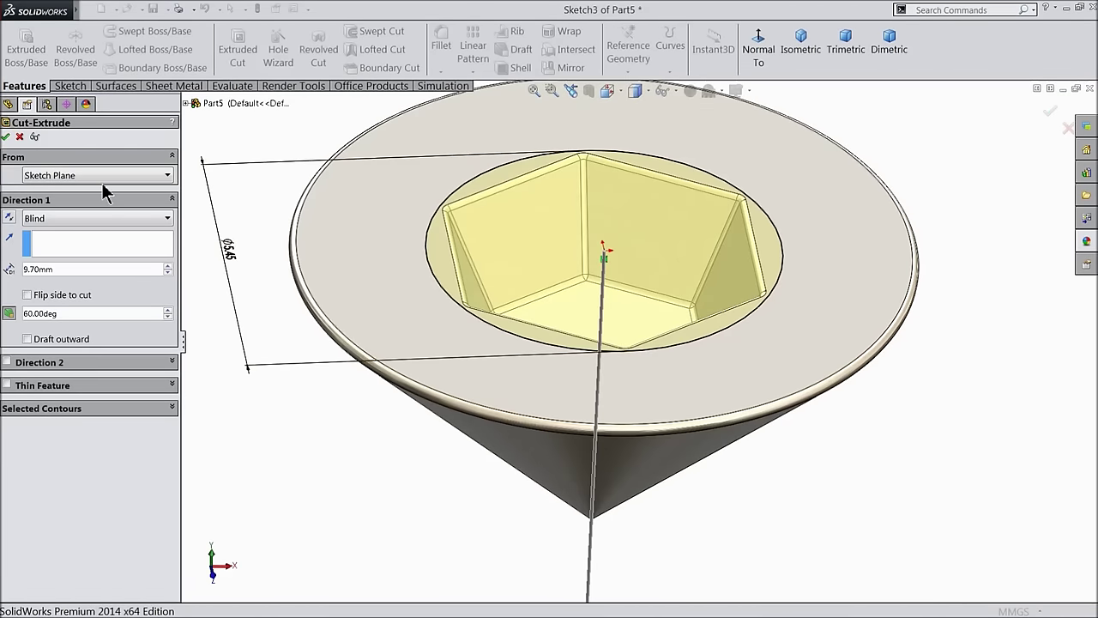
pyautogui.click(7, 137)
# Step: Orbit to inspect the flared hex recess and the cone, checking where the Front Plane lies
pyautogui.moveTo(306, 300); pyautogui.dragTo(371, 352, button='middle')
pyautogui.scroll(3, 694, 314)
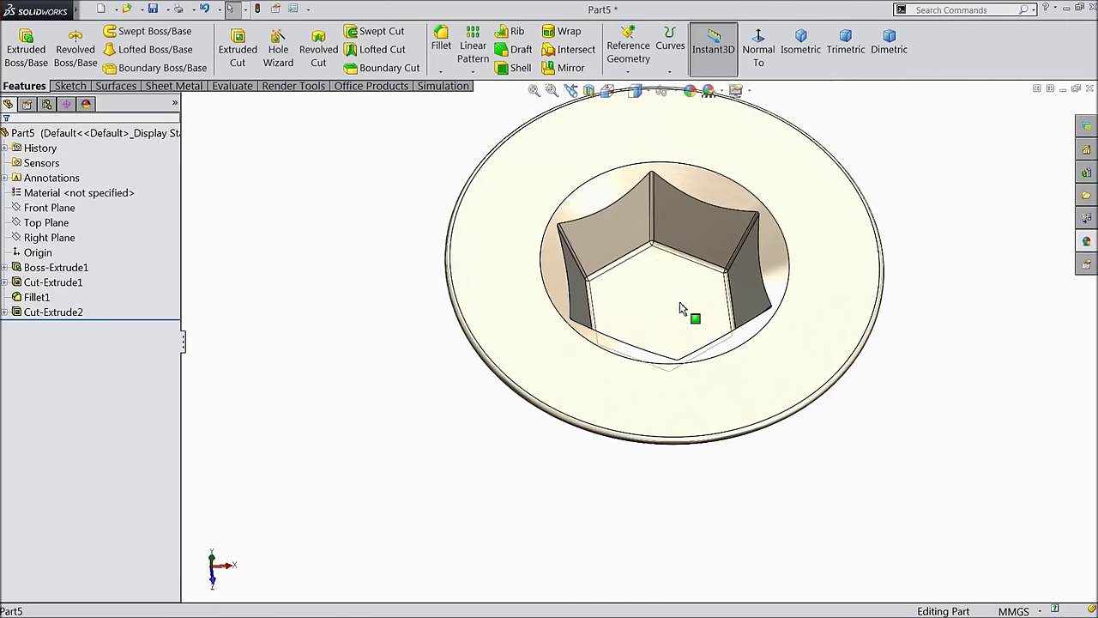
pyautogui.moveTo(694, 314); pyautogui.dragTo(630, 297, button='middle')
pyautogui.scroll(3, 635, 297)
pyautogui.click(50, 208)
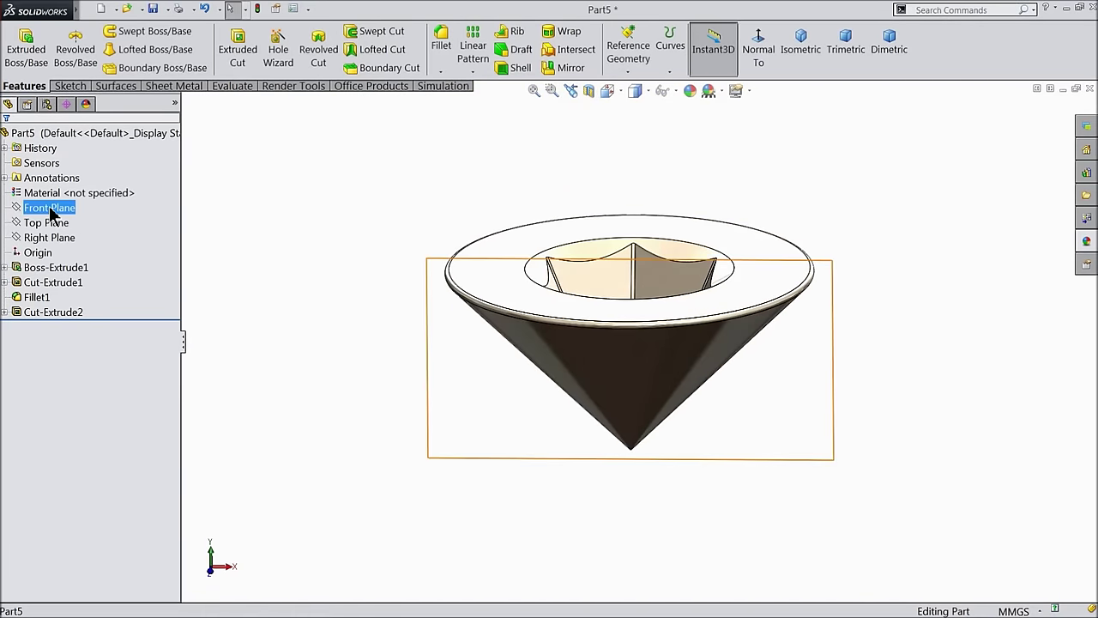
pyautogui.press('Escape')
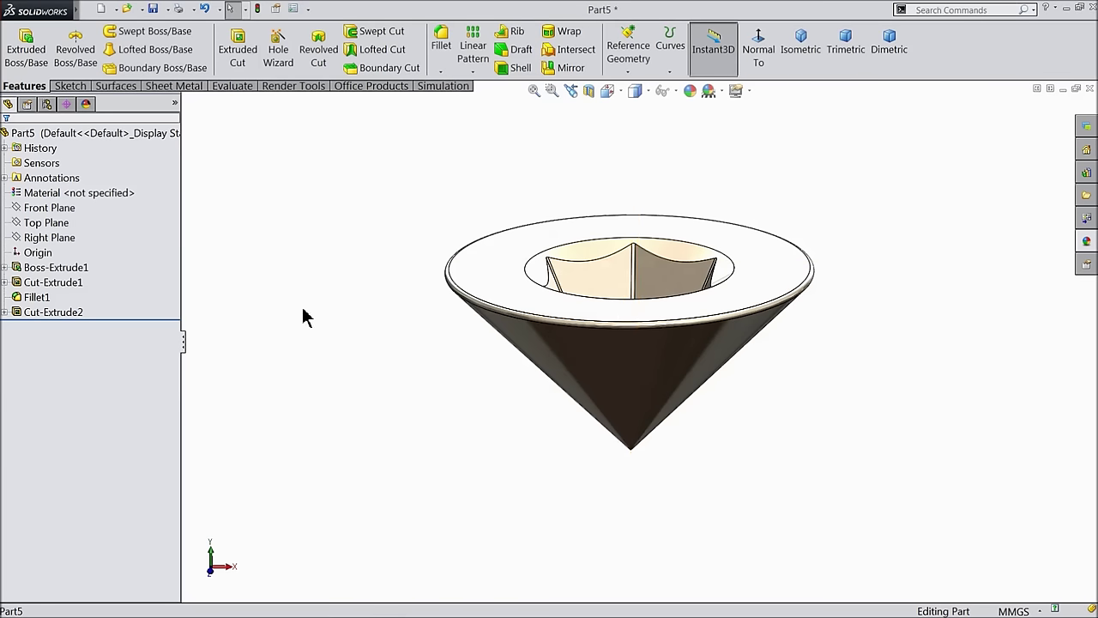
# Step: Select the head's flat top face as the reference for a new plane
pyautogui.moveTo(304, 314); pyautogui.dragTo(680, 400, button='middle')
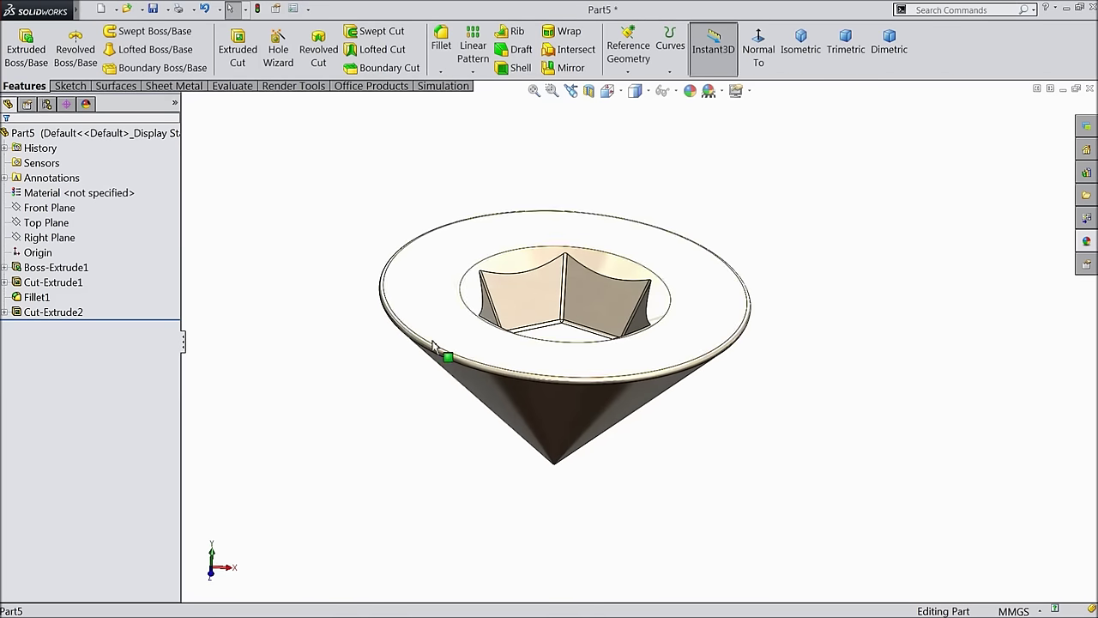
pyautogui.scroll(-4, 593, 304)
pyautogui.click(50, 207)
pyautogui.press('Escape')
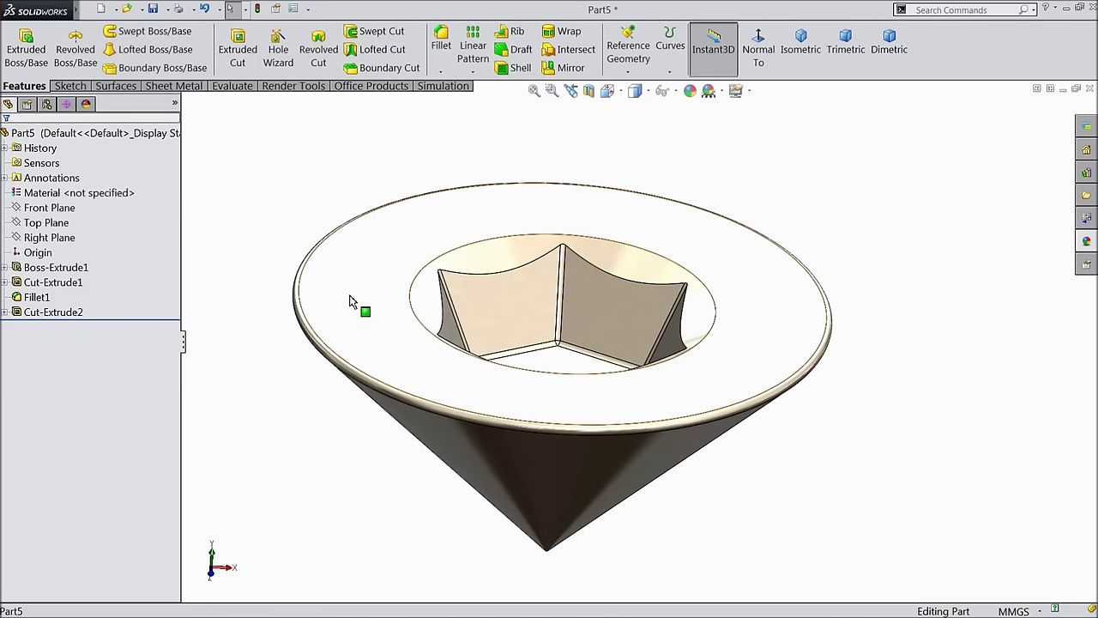
pyautogui.click(360, 304)
pyautogui.click(631, 73)
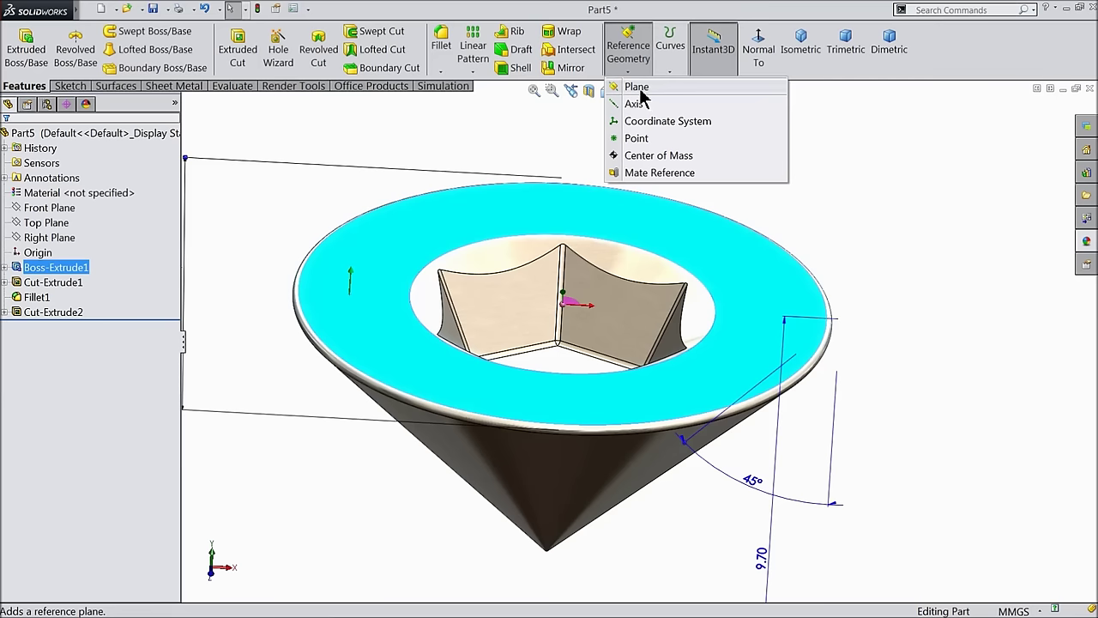
# Step: Create Plane1 offset 2.00 mm from the head's top face, flipped down into the cone
pyautogui.click(639, 88)
pyautogui.moveTo(69, 320); pyautogui.dragTo(10, 320)
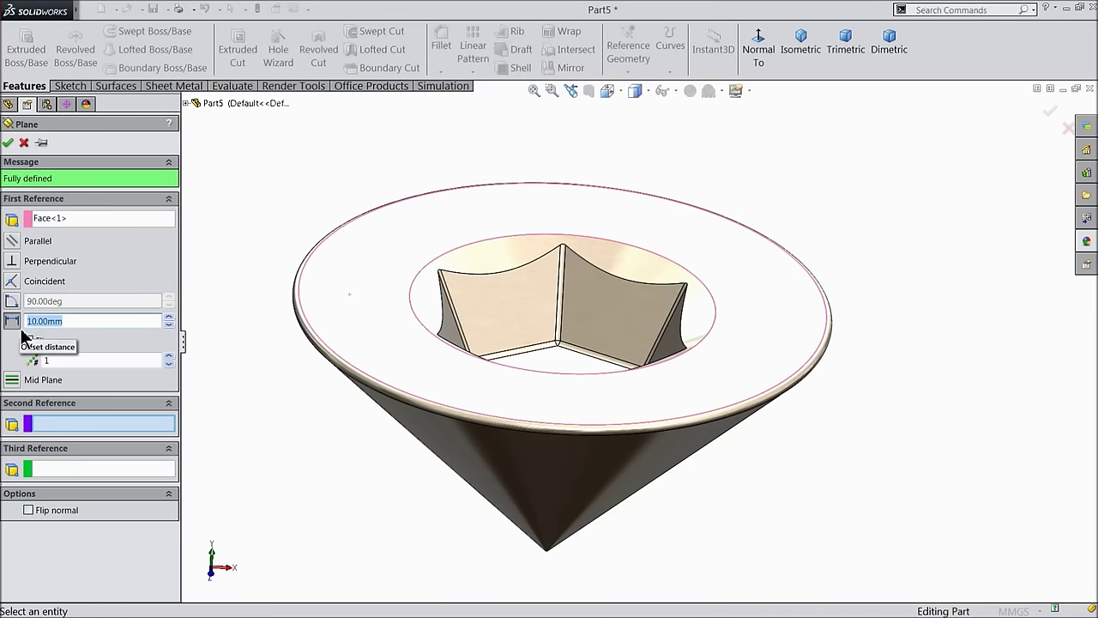
pyautogui.press('Return')
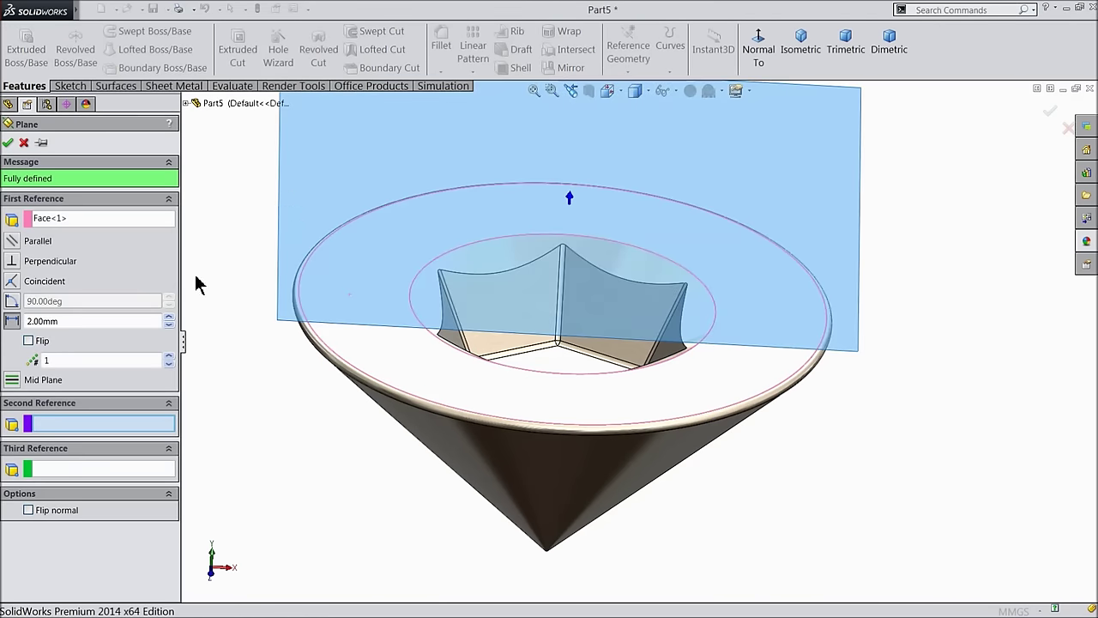
pyautogui.moveTo(255, 282); pyautogui.dragTo(255, 248, button='middle')
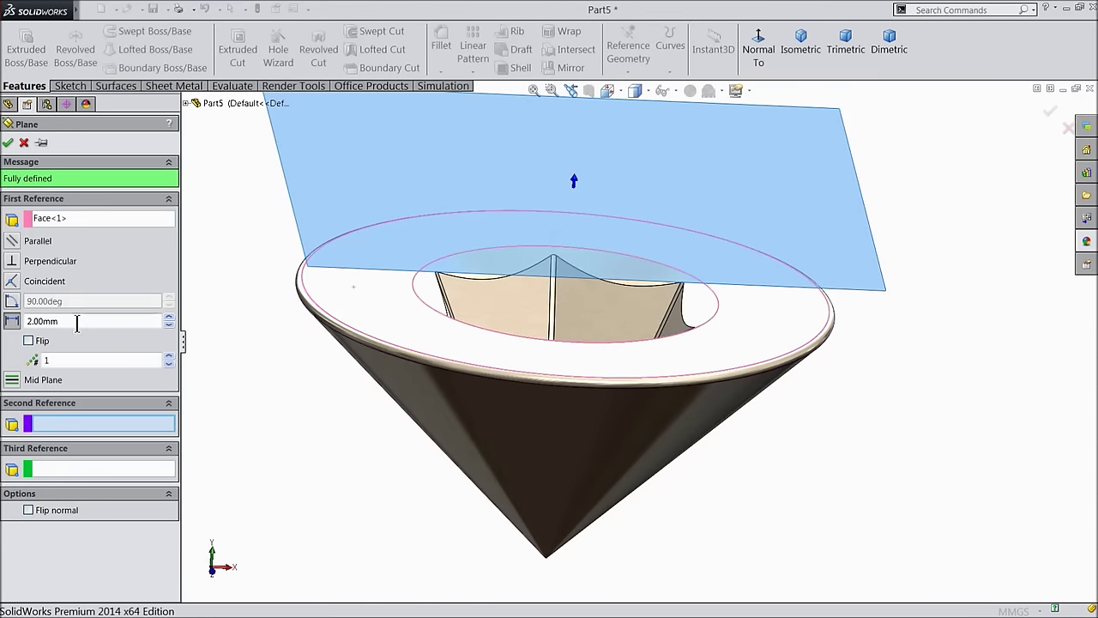
pyautogui.click(28, 340)
pyautogui.moveTo(244, 353); pyautogui.dragTo(216, 310, button='middle')
pyautogui.click(8, 142)
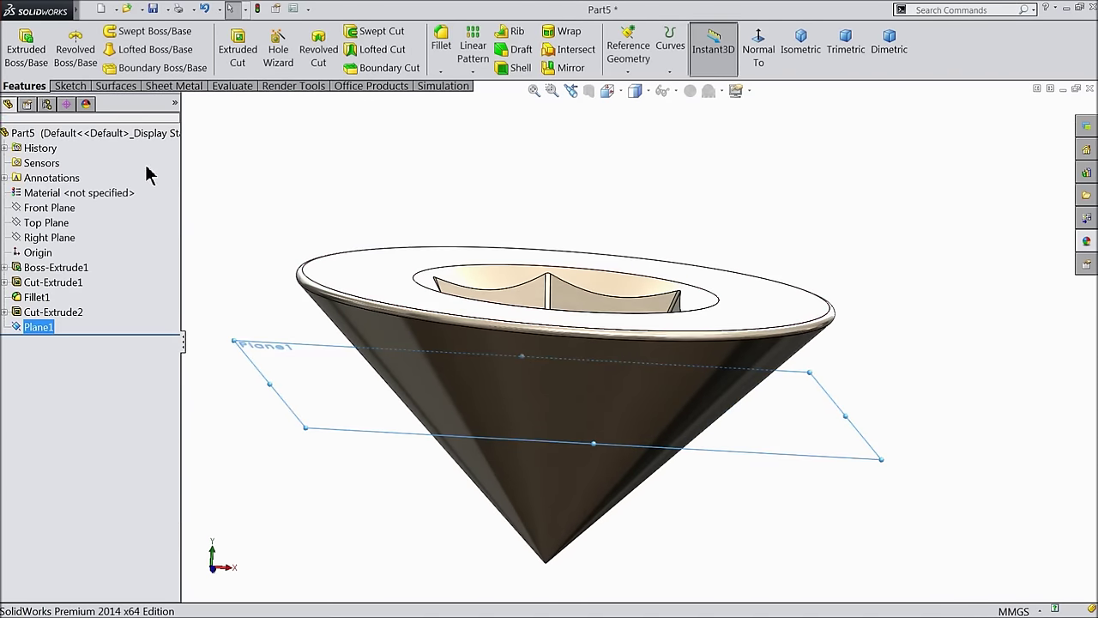
pyautogui.press('f')
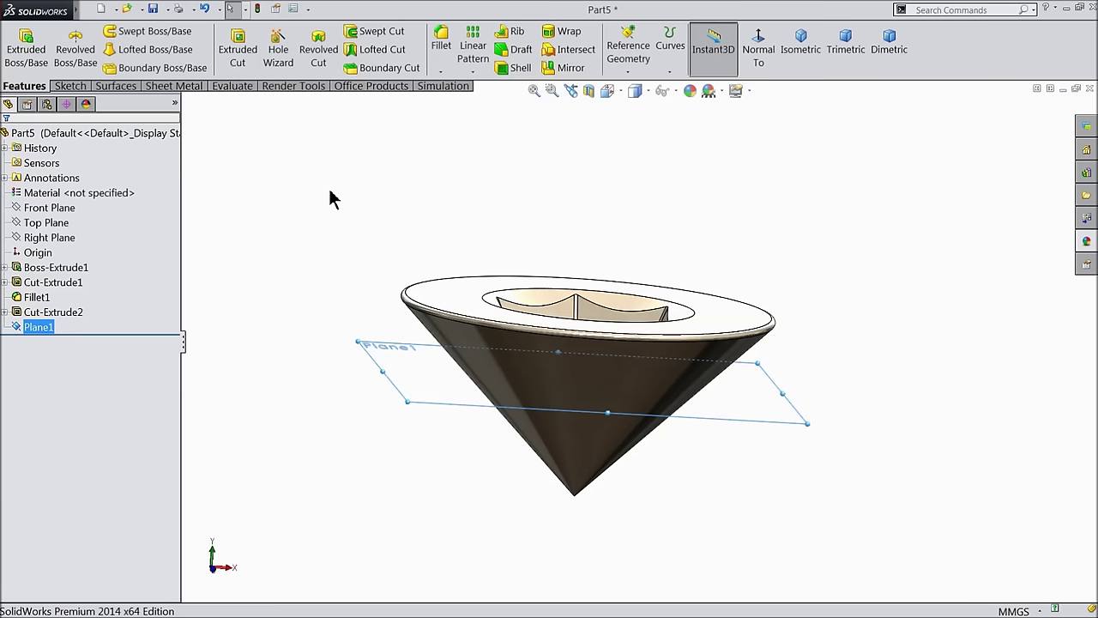
# Step: Start a sketch on the Right Plane and draw a vertical line from the origin below the cone tip
pyautogui.click(49, 238)
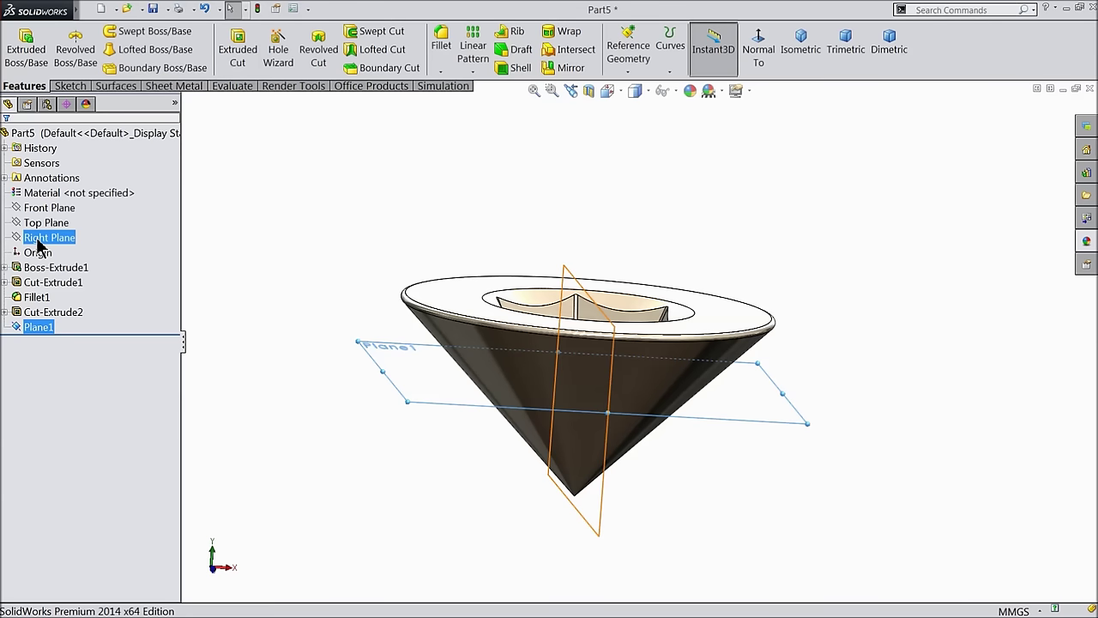
pyautogui.click(58, 225)
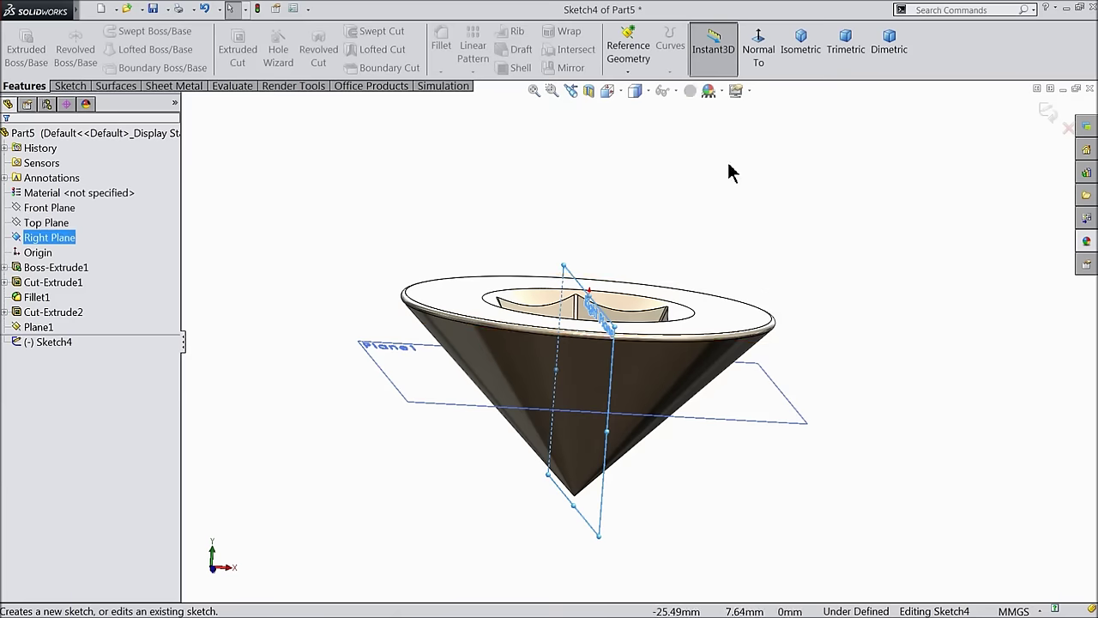
pyautogui.click(759, 40)
pyautogui.click(70, 85)
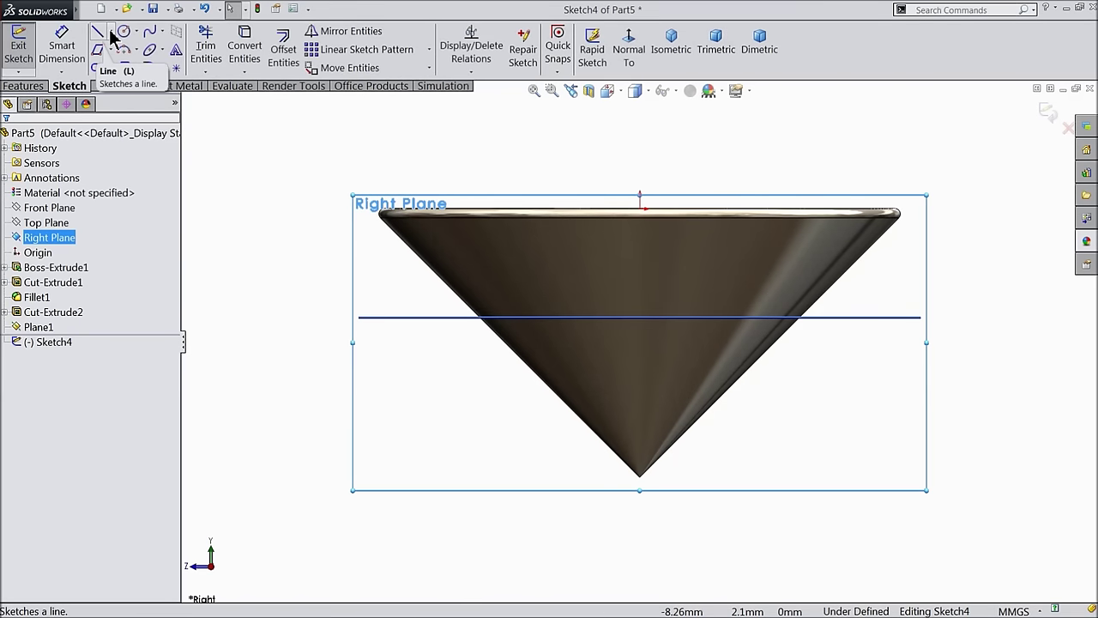
pyautogui.click(106, 34)
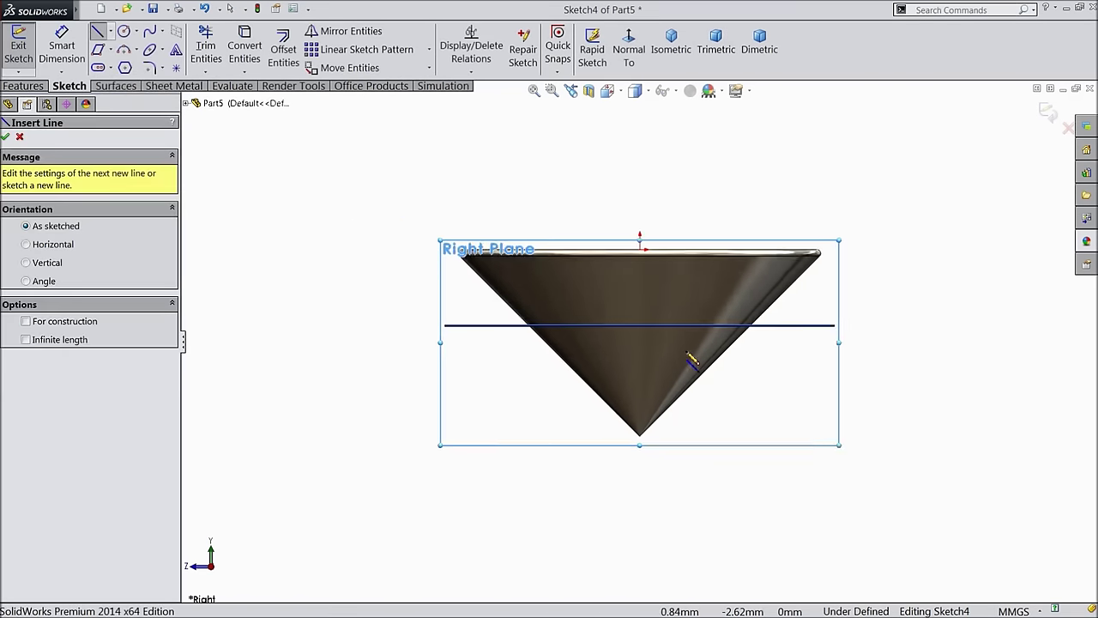
pyautogui.scroll(5, 687, 363)
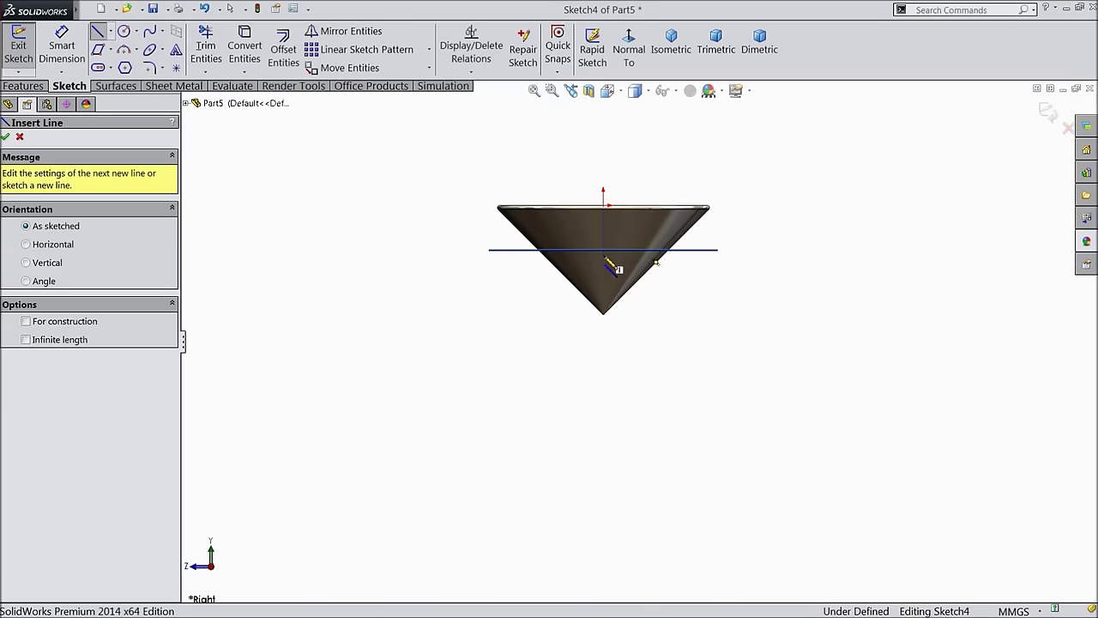
pyautogui.click(605, 256)
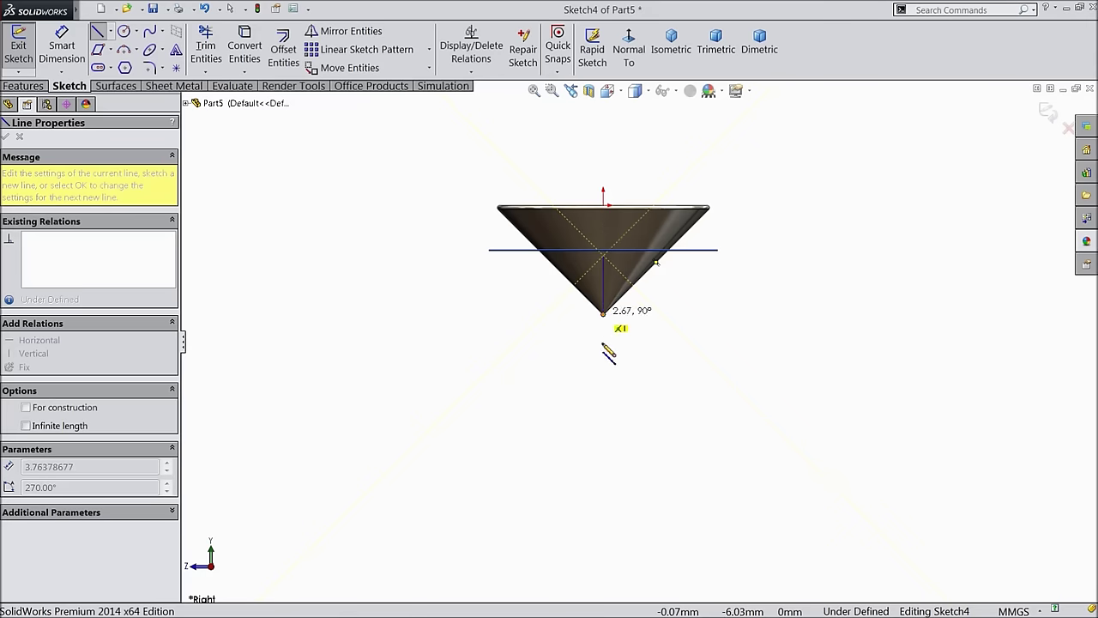
pyautogui.click(603, 577)
pyautogui.rightClick(645, 465)
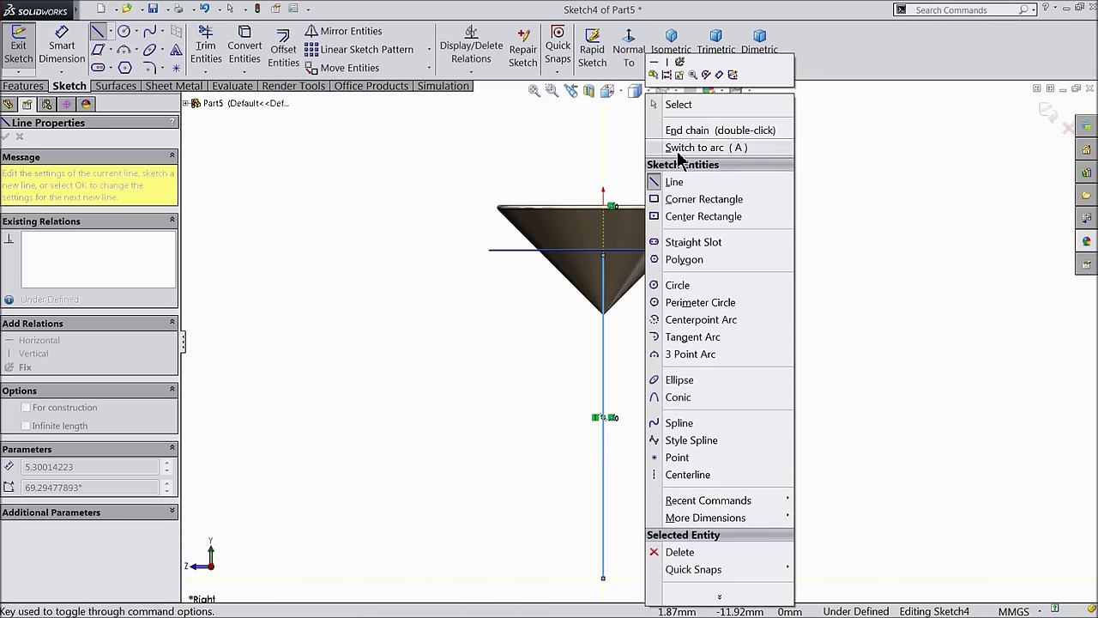
pyautogui.click(678, 105)
# Step: Draw the shank profile: short horizontal line, vertical side, tangent arc, and closing line to the bottom vertex
pyautogui.click(98, 33)
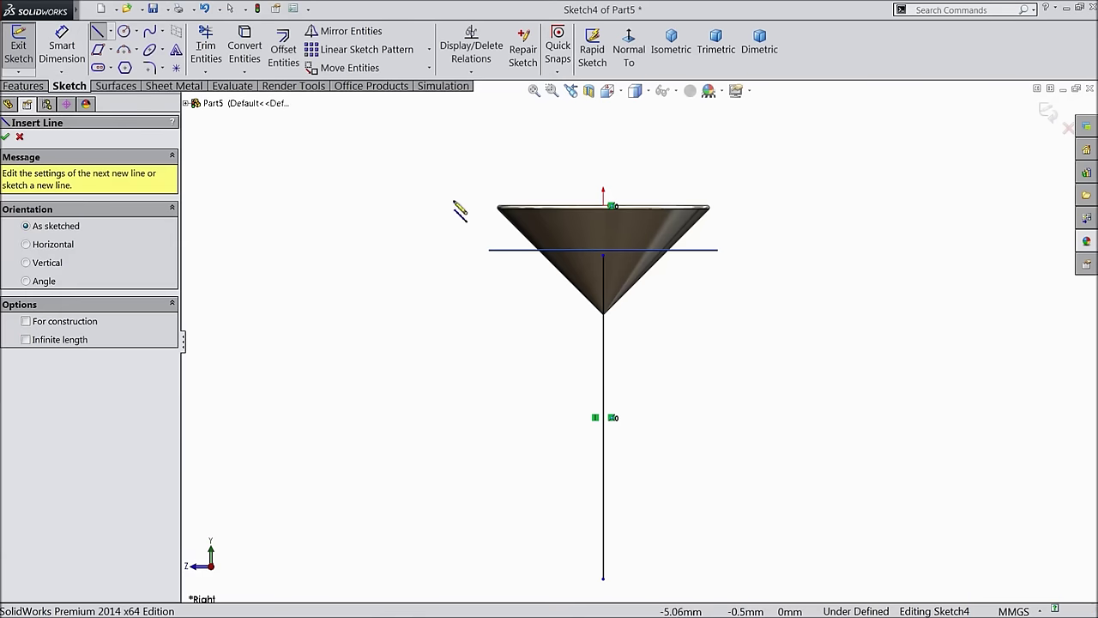
pyautogui.click(603, 255)
pyautogui.click(644, 257)
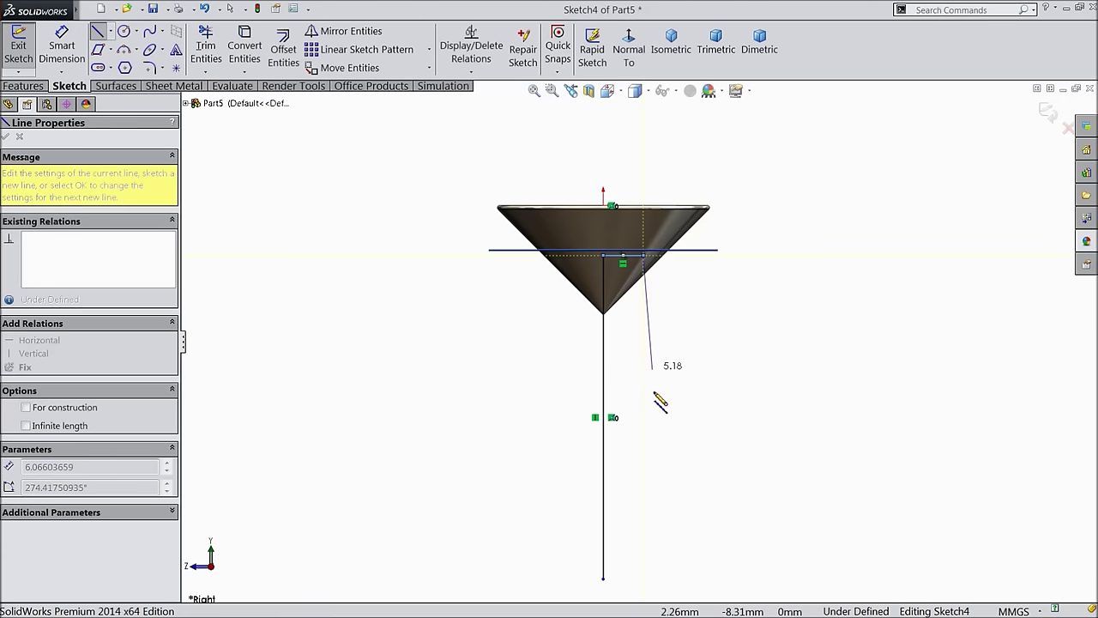
pyautogui.click(643, 417)
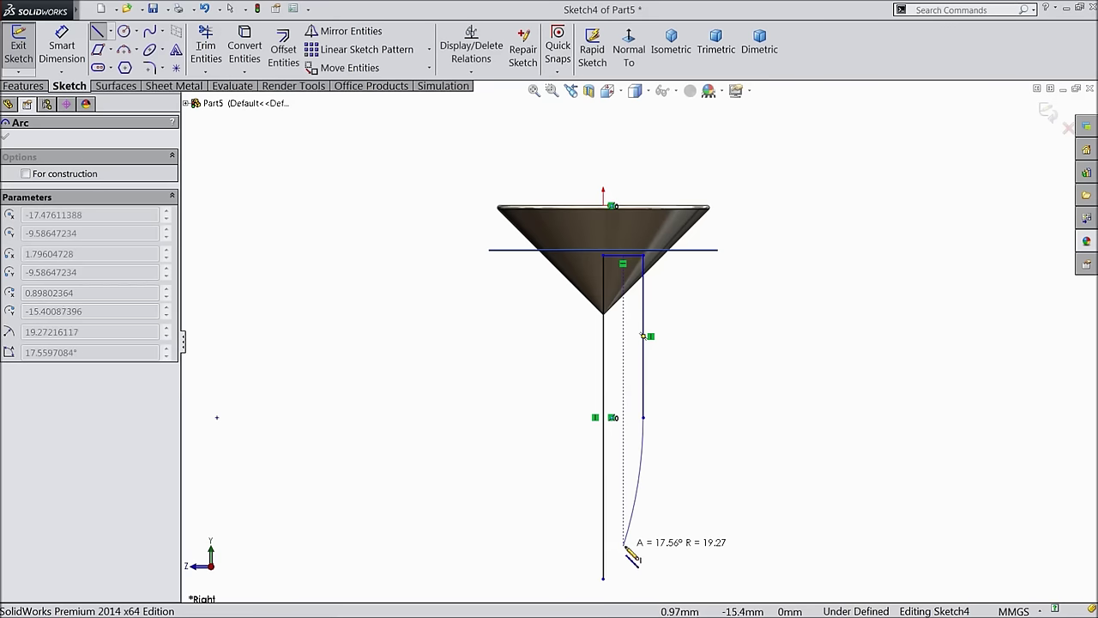
pyautogui.click(630, 547)
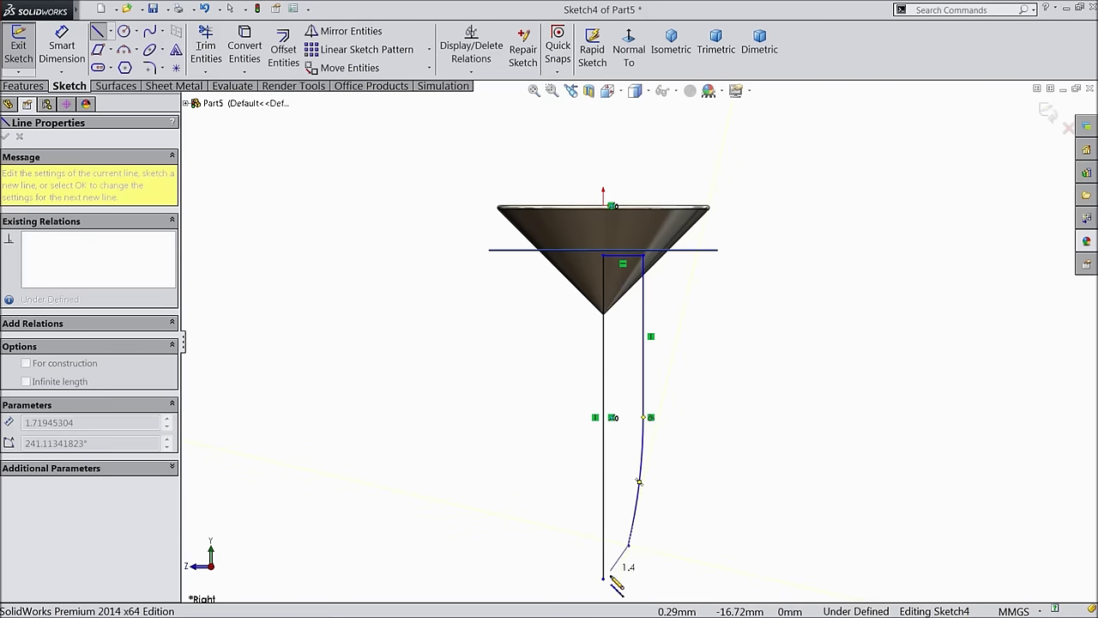
pyautogui.click(604, 580)
pyautogui.rightClick(711, 453)
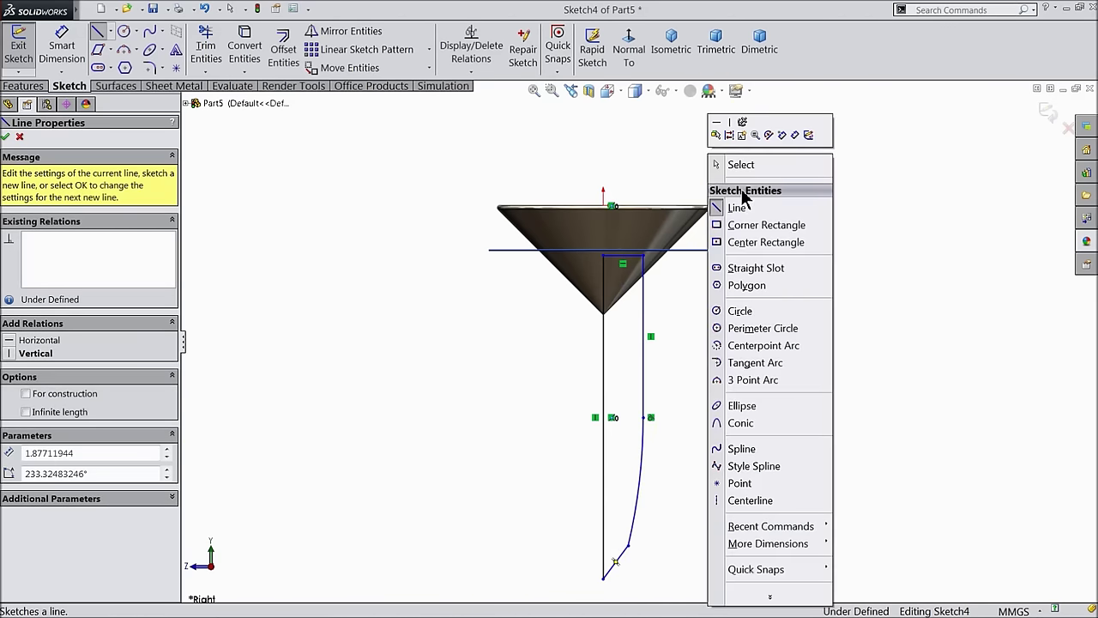
pyautogui.click(731, 160)
# Step: Make the arc tangent to its adjoining line and drag the profile endpoints into place
pyautogui.scroll(-3, 667, 419)
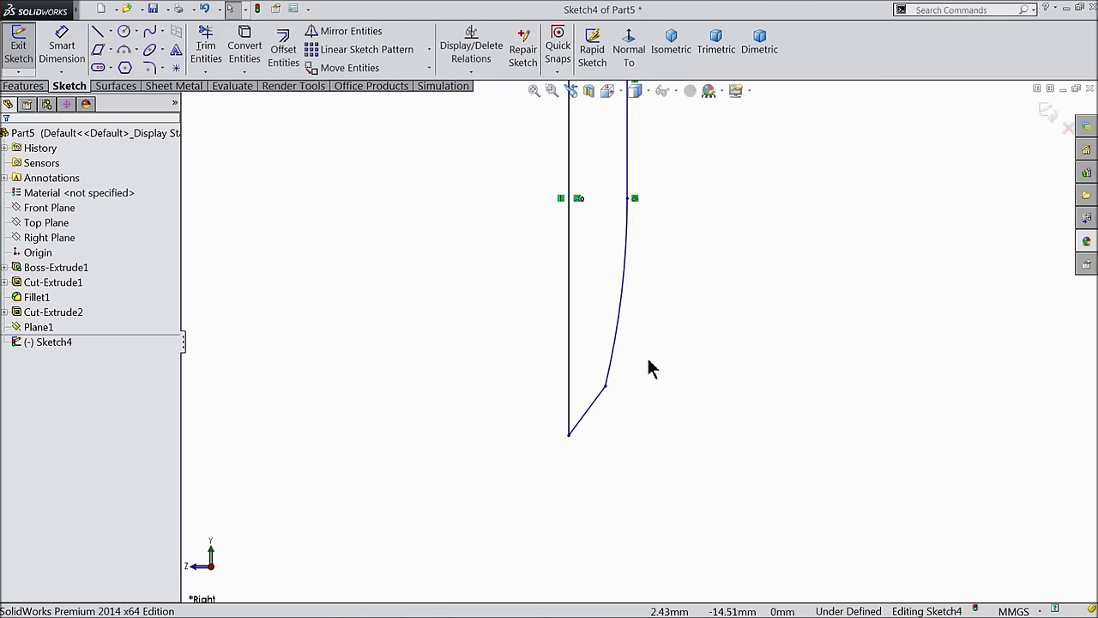
pyautogui.moveTo(633, 361); pyautogui.dragTo(594, 416)
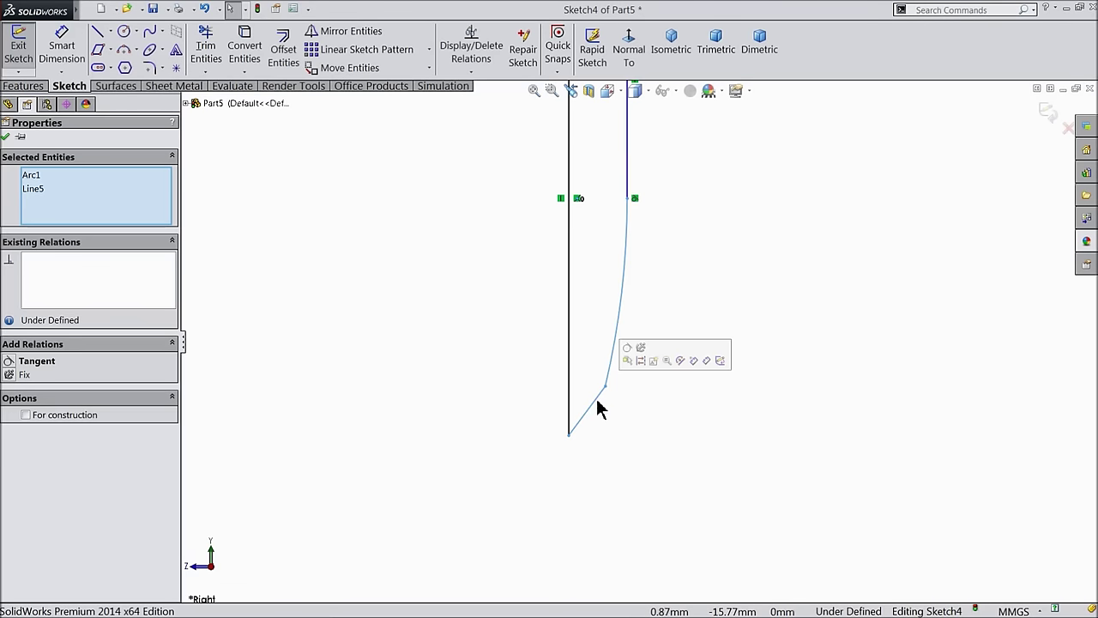
pyautogui.click(630, 355)
pyautogui.scroll(3, 608, 365)
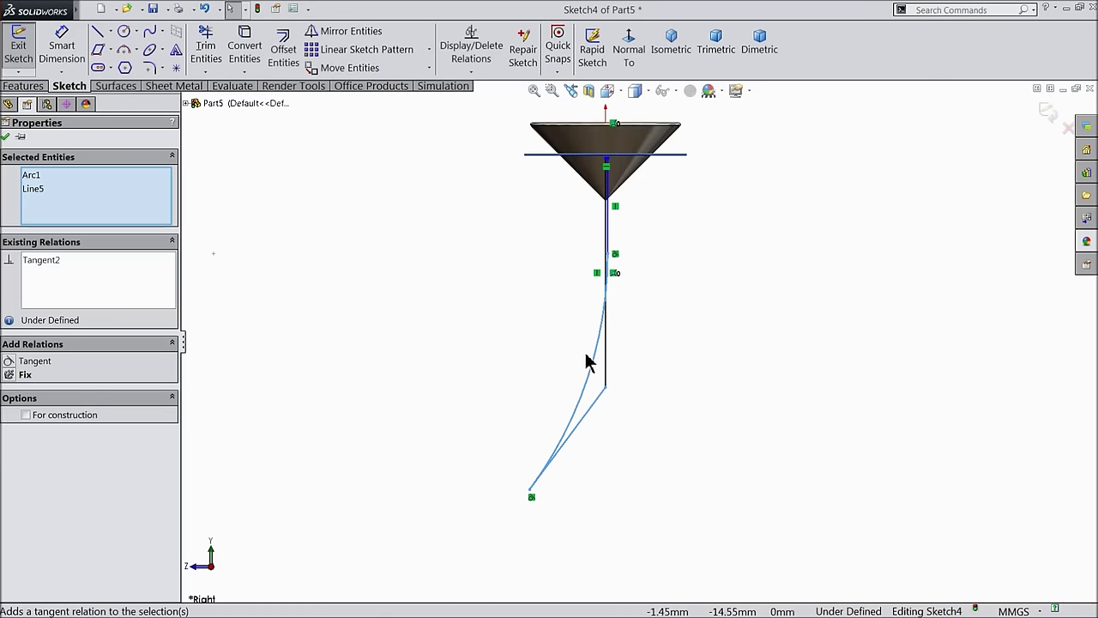
pyautogui.click(6, 137)
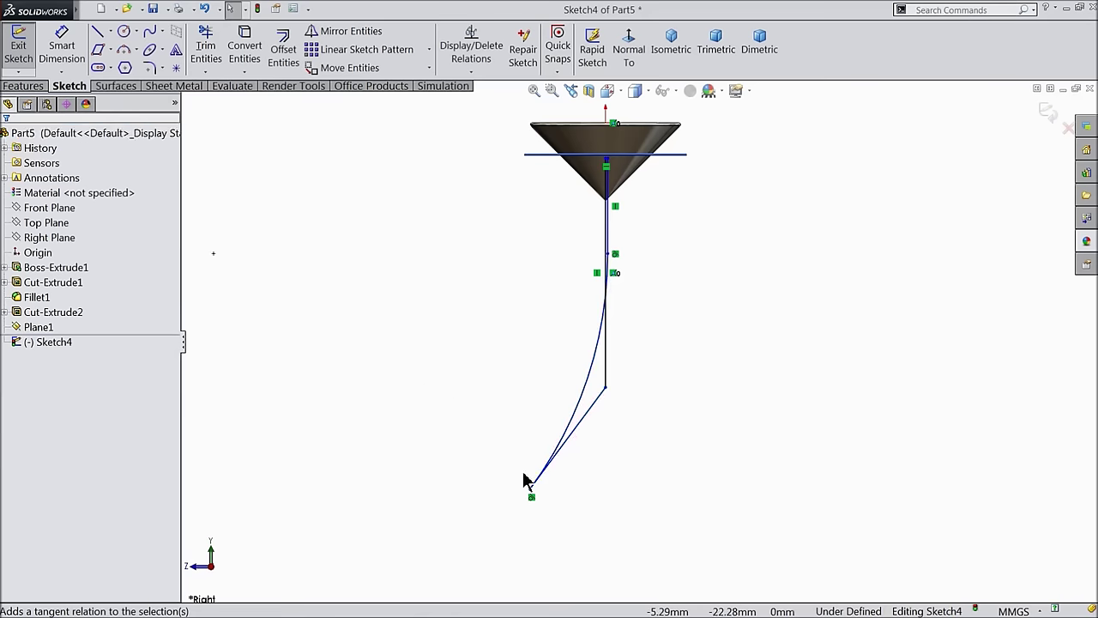
pyautogui.moveTo(530, 493)
pyautogui.mouseDown()
pyautogui.moveTo(601, 400)
pyautogui.moveTo(586, 370)
pyautogui.moveTo(554, 387)
pyautogui.moveTo(545, 369)
pyautogui.mouseUp()
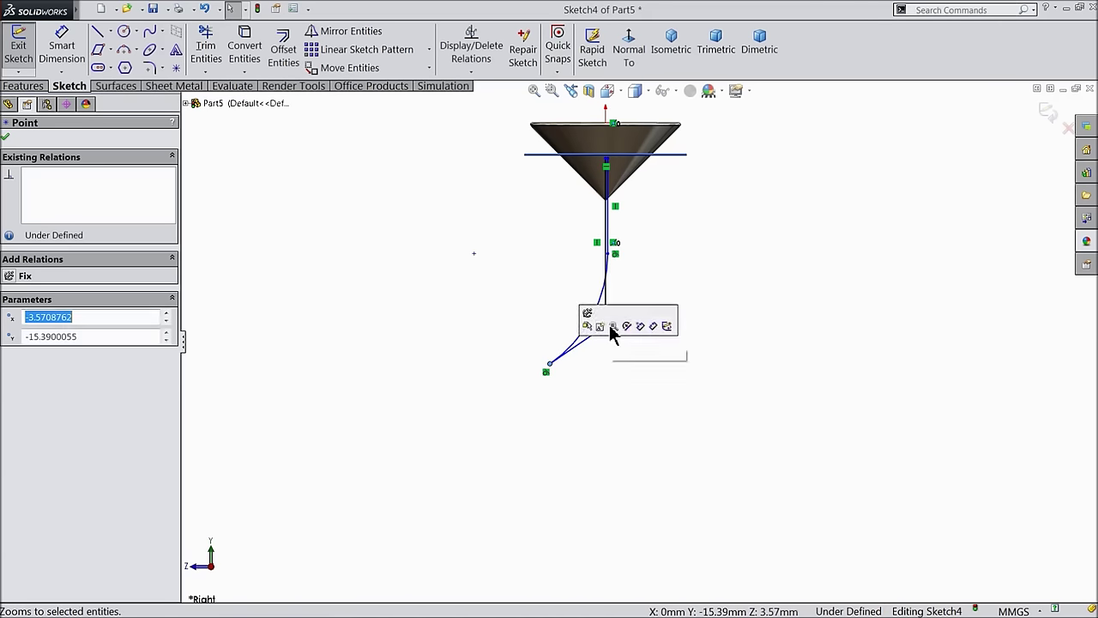
pyautogui.click(610, 326)
pyautogui.moveTo(575, 192); pyautogui.dragTo(653, 190)
# Step: Dimension the profile's top line to 1.5 mm wide
pyautogui.press('d')
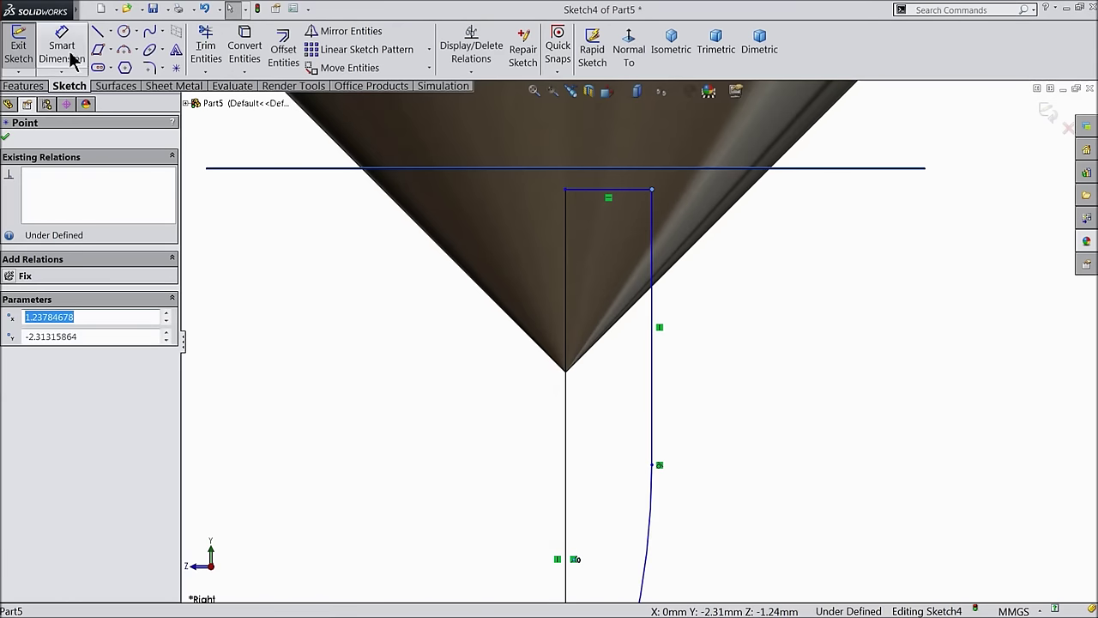
pyautogui.scroll(-2, 573, 170)
pyautogui.click(635, 227)
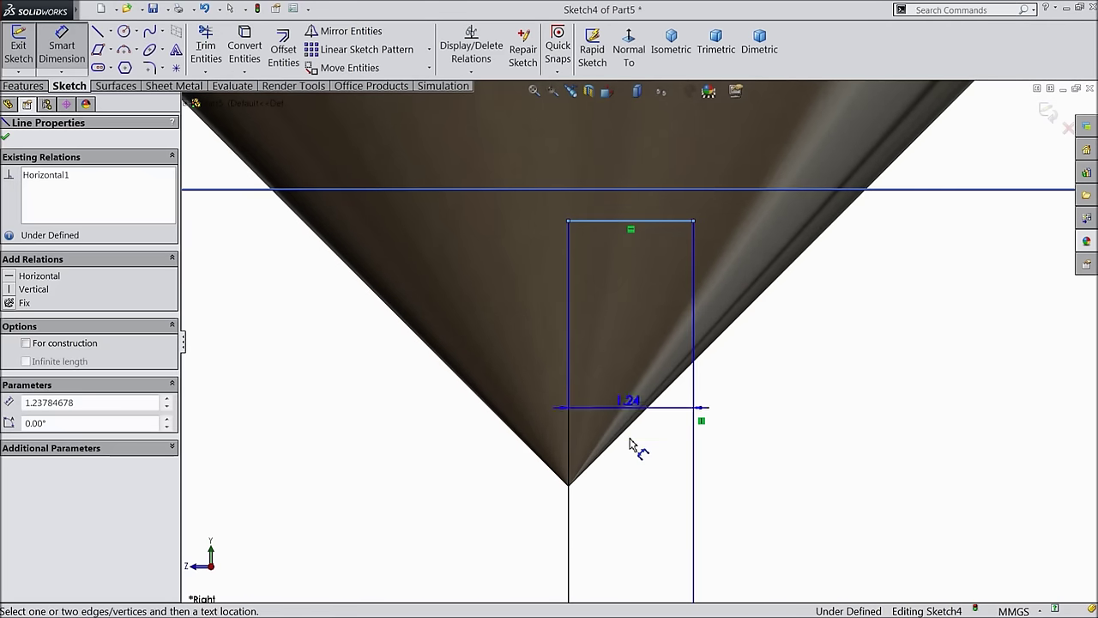
pyautogui.click(635, 474)
pyautogui.write('1.5')
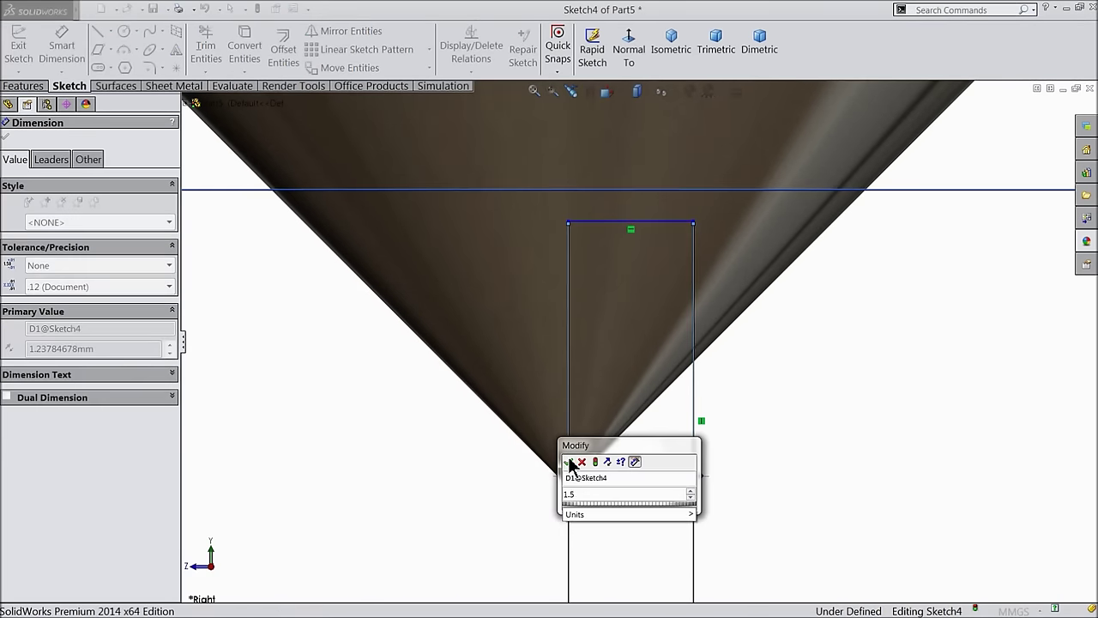
pyautogui.click(571, 463)
pyautogui.scroll(5, 571, 414)
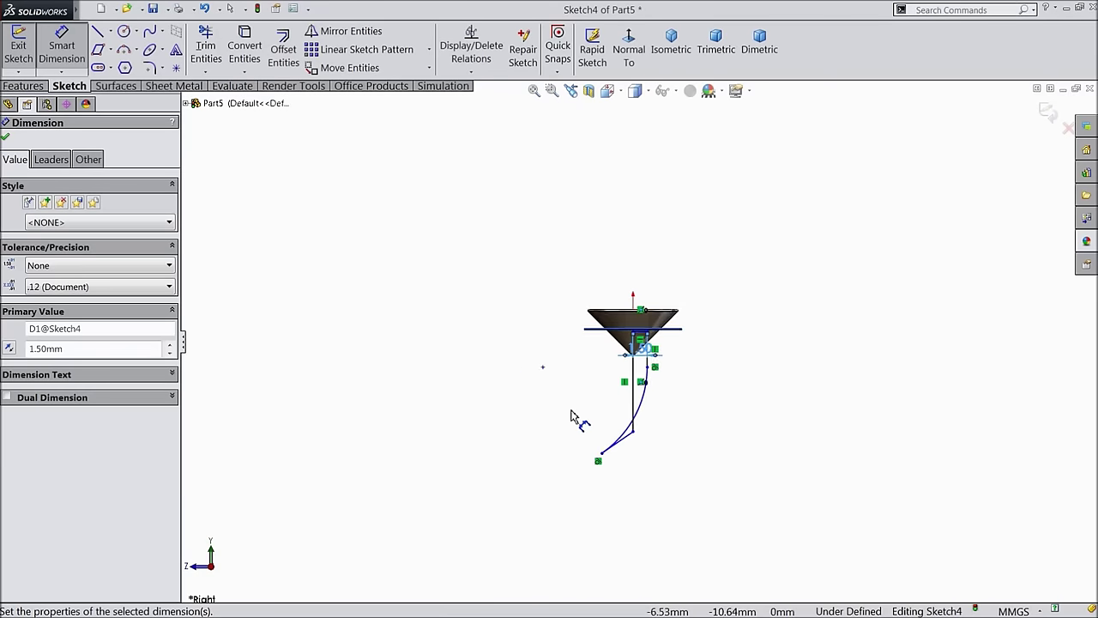
pyautogui.scroll(-4, 652, 445)
pyautogui.click(5, 139)
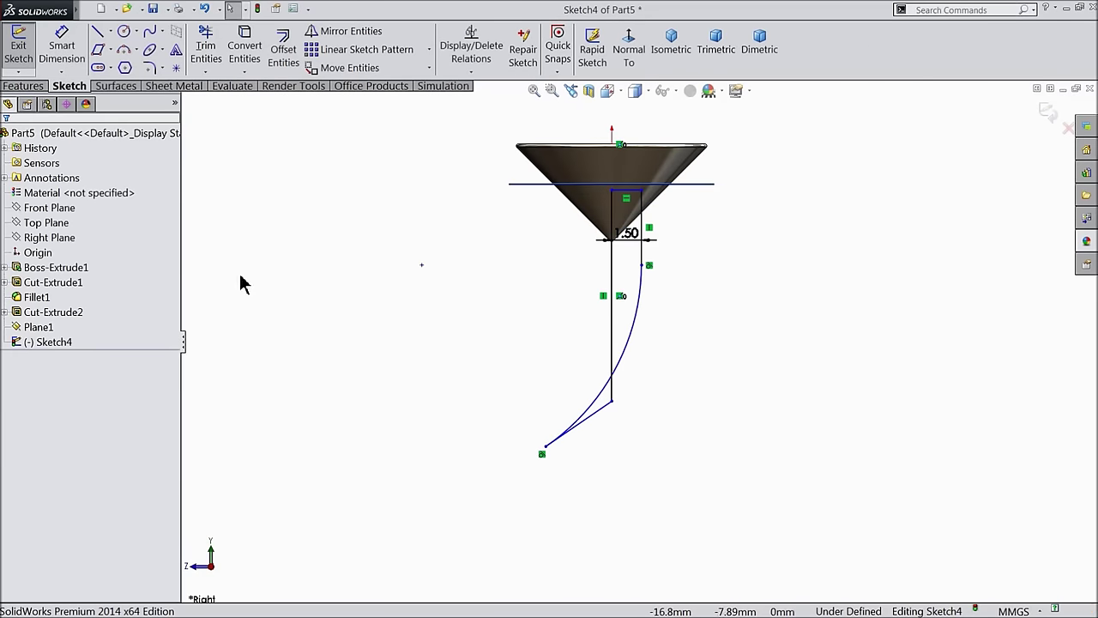
# Step: Drag the bottom tip point onto the vertical centre line
pyautogui.moveTo(614, 408)
pyautogui.mouseDown()
pyautogui.moveTo(477, 483)
pyautogui.moveTo(623, 431)
pyautogui.moveTo(626, 456)
pyautogui.mouseUp()
pyautogui.click(645, 478)
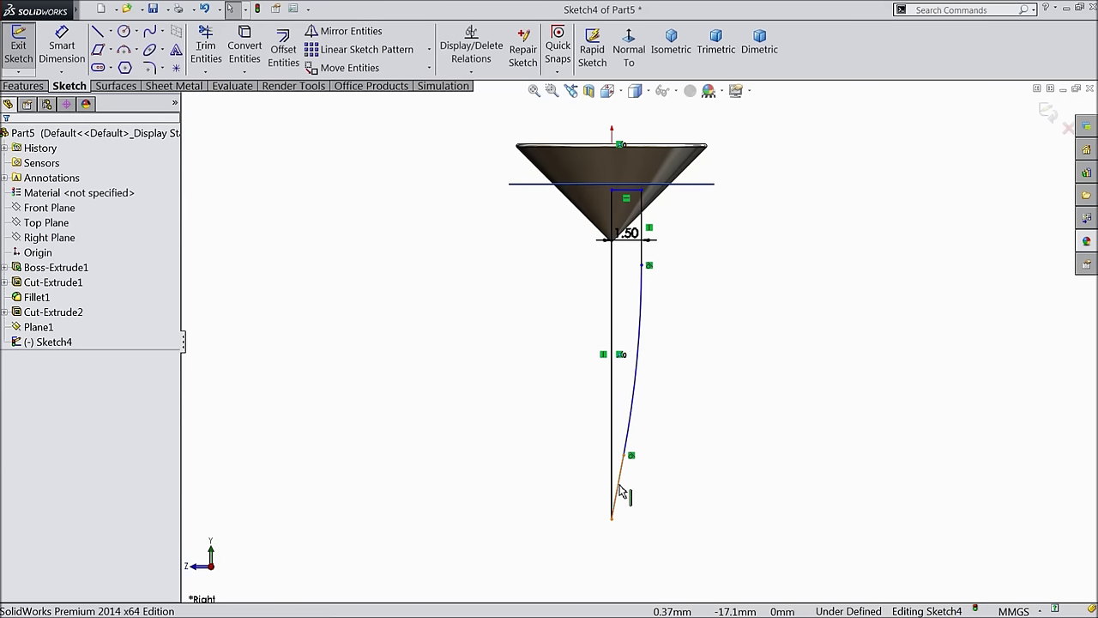
pyautogui.click(62, 47)
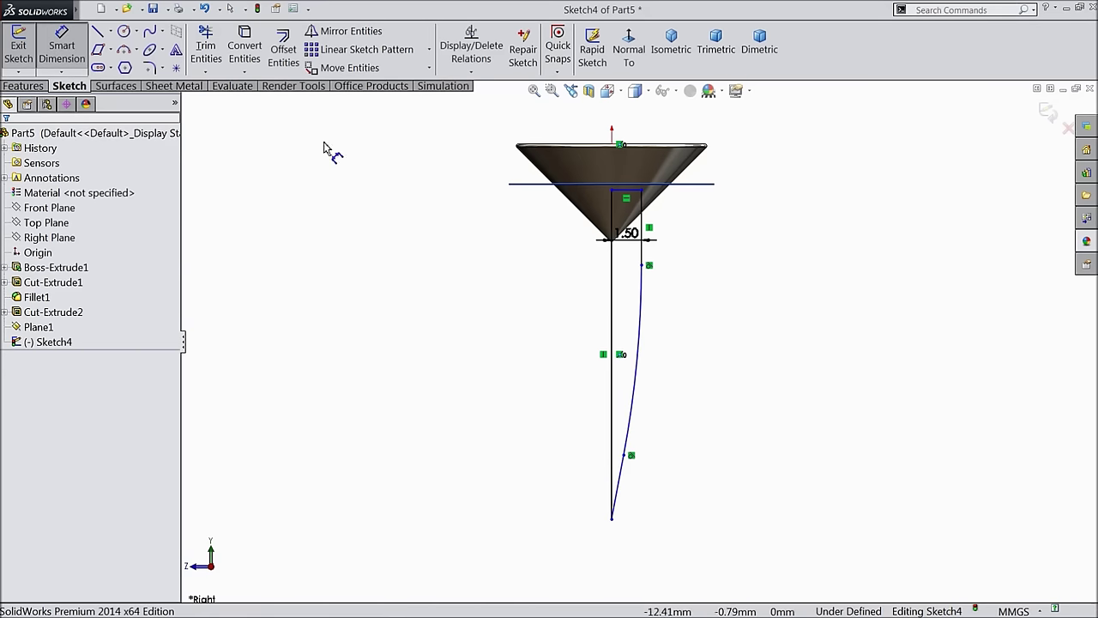
# Step: Dimension the overall height from origin to bottom tip as 19.264 mm
pyautogui.click(615, 148)
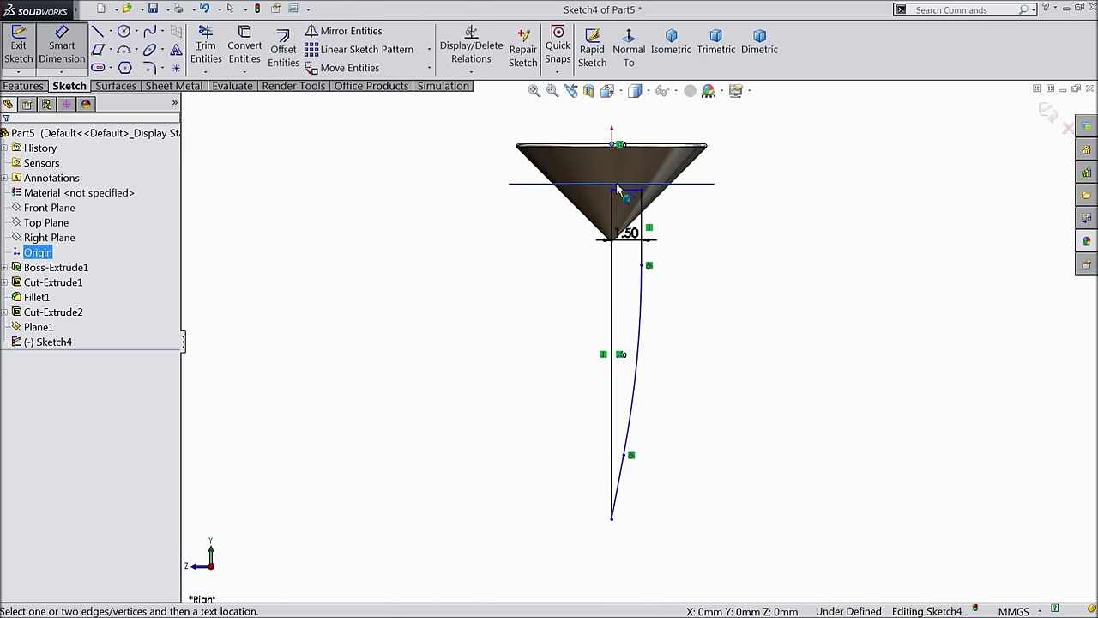
pyautogui.click(611, 520)
pyautogui.click(429, 341)
pyautogui.write('19')
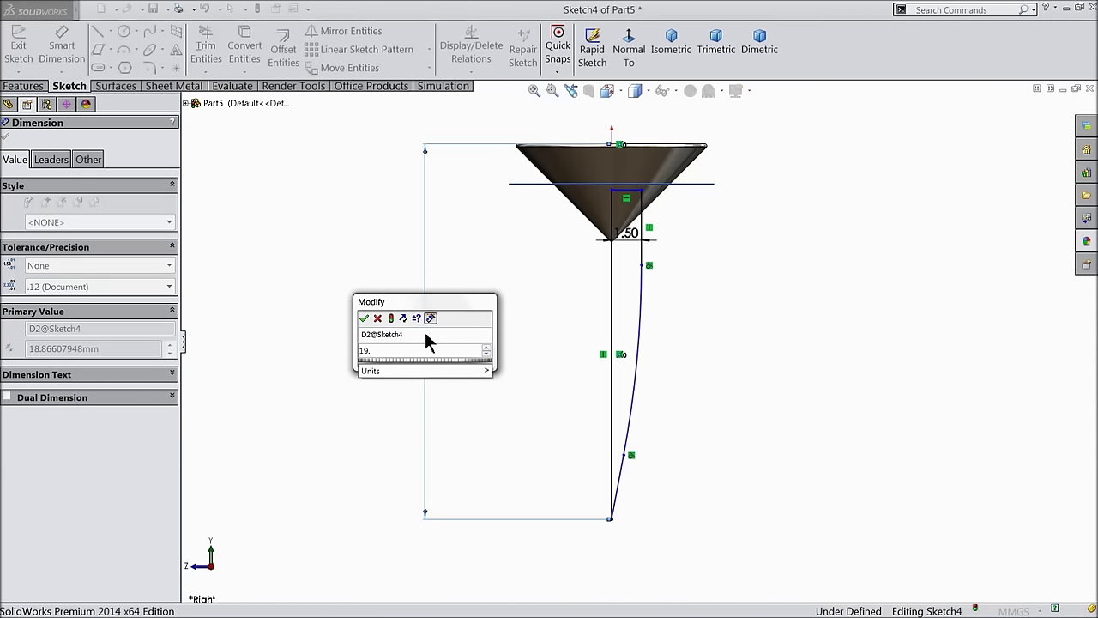
pyautogui.write('.264')
pyautogui.click(363, 318)
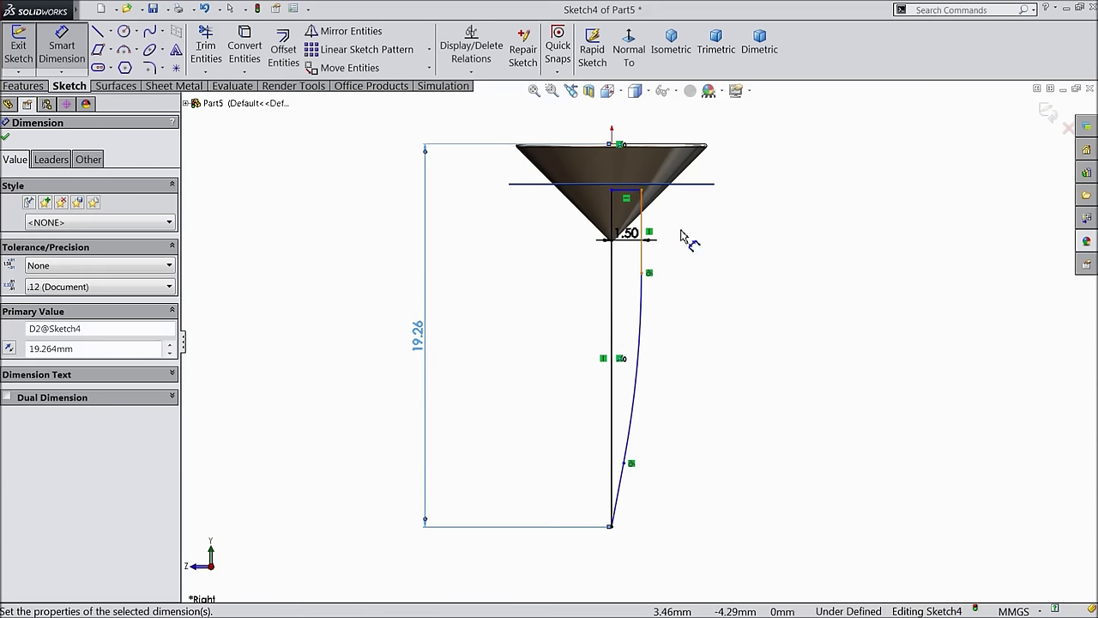
# Step: Dimension the top line's offset from the origin as 2.18 mm
pyautogui.scroll(-4, 684, 238)
pyautogui.click(544, 303)
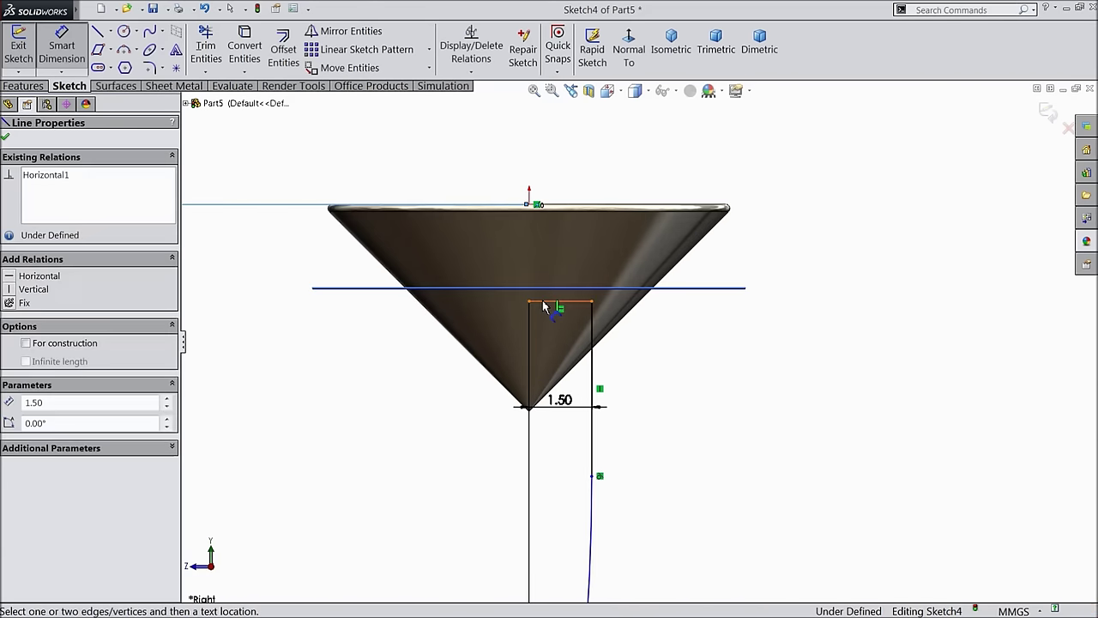
pyautogui.click(529, 205)
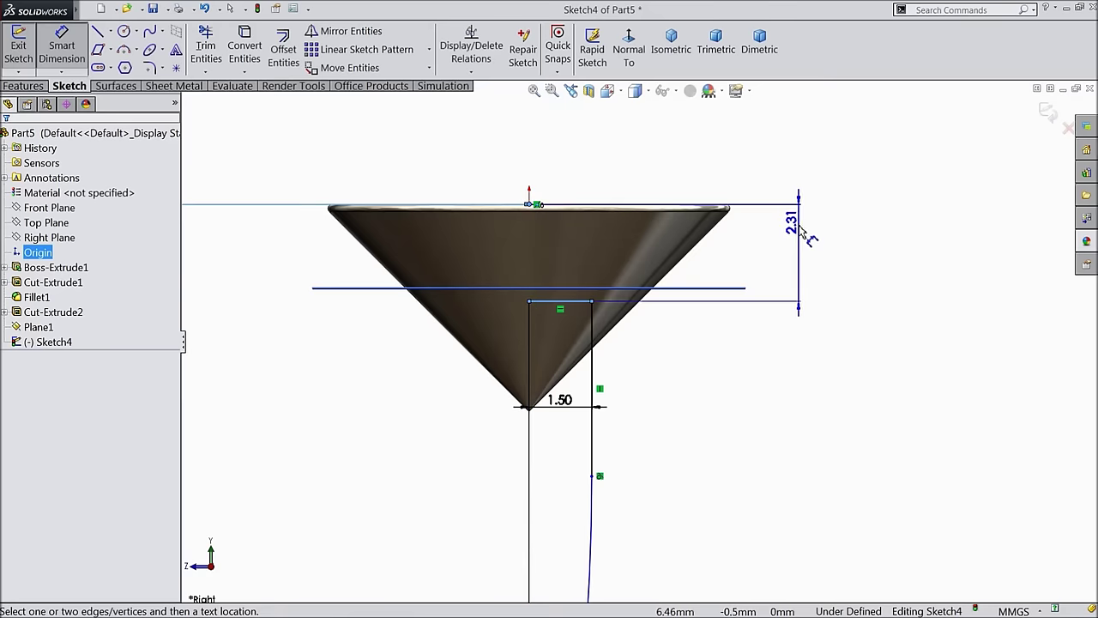
pyautogui.click(805, 230)
pyautogui.write('2')
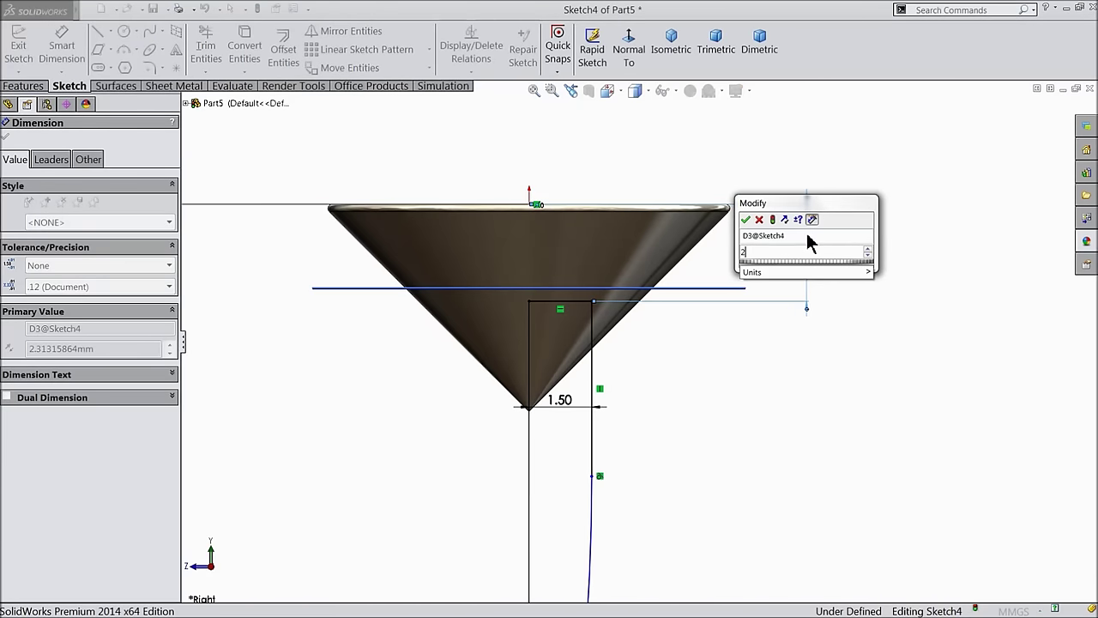
pyautogui.write('.18')
pyautogui.click(745, 220)
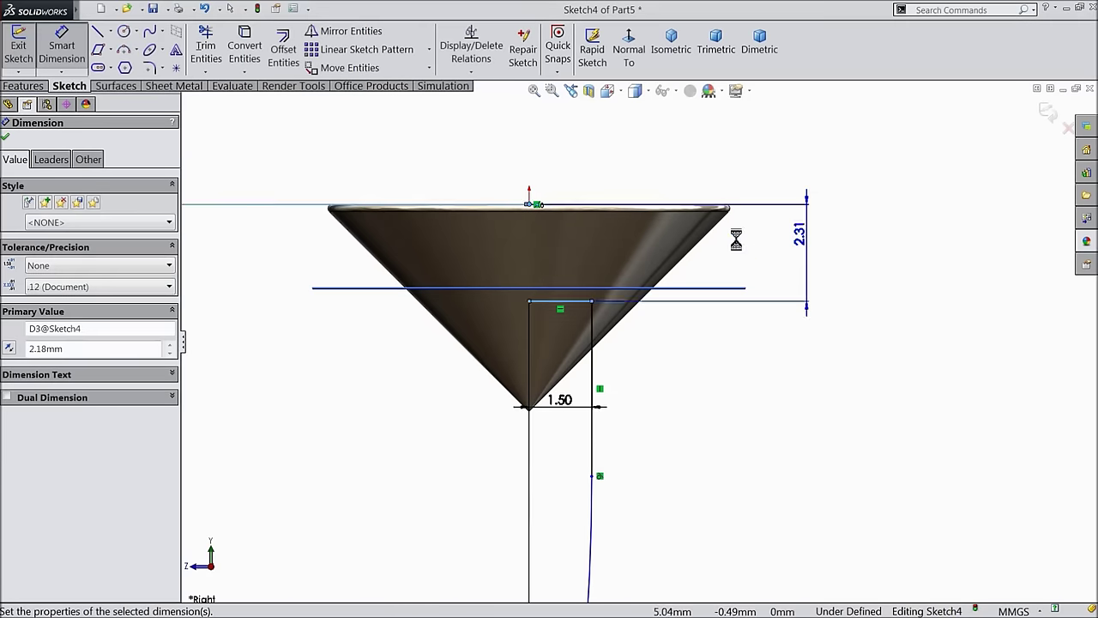
# Step: Dimension the right side segment to 9.8 mm, which over-constrains the sketch
pyautogui.scroll(3, 665, 347)
pyautogui.scroll(2, 663, 395)
pyautogui.scroll(-4, 660, 408)
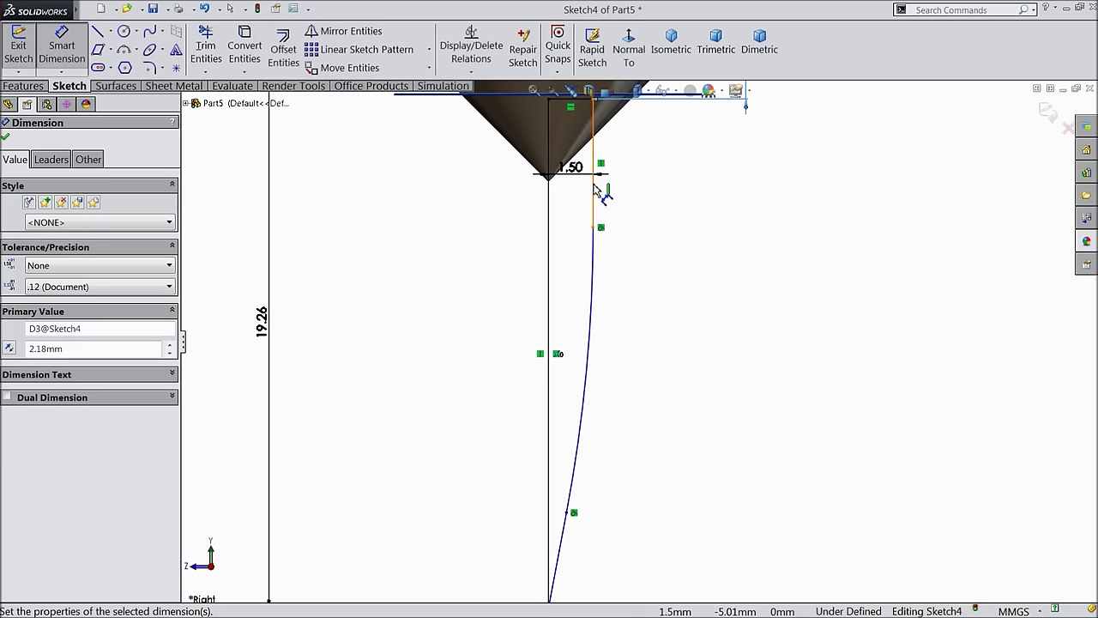
pyautogui.scroll(3, 600, 195)
pyautogui.scroll(-4, 617, 257)
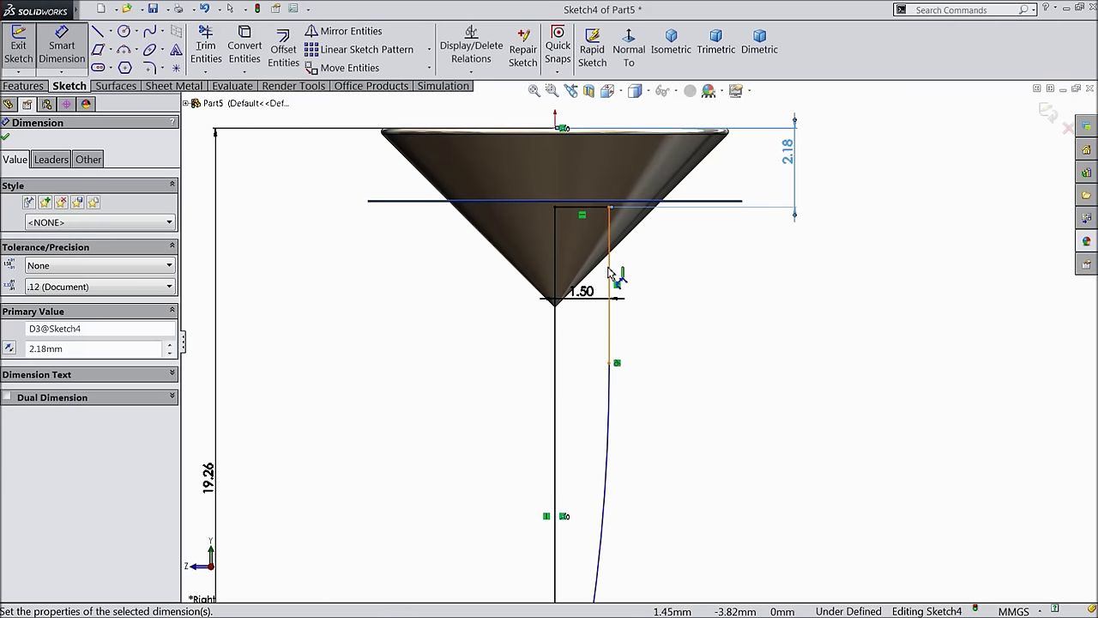
pyautogui.click(611, 273)
pyautogui.click(901, 279)
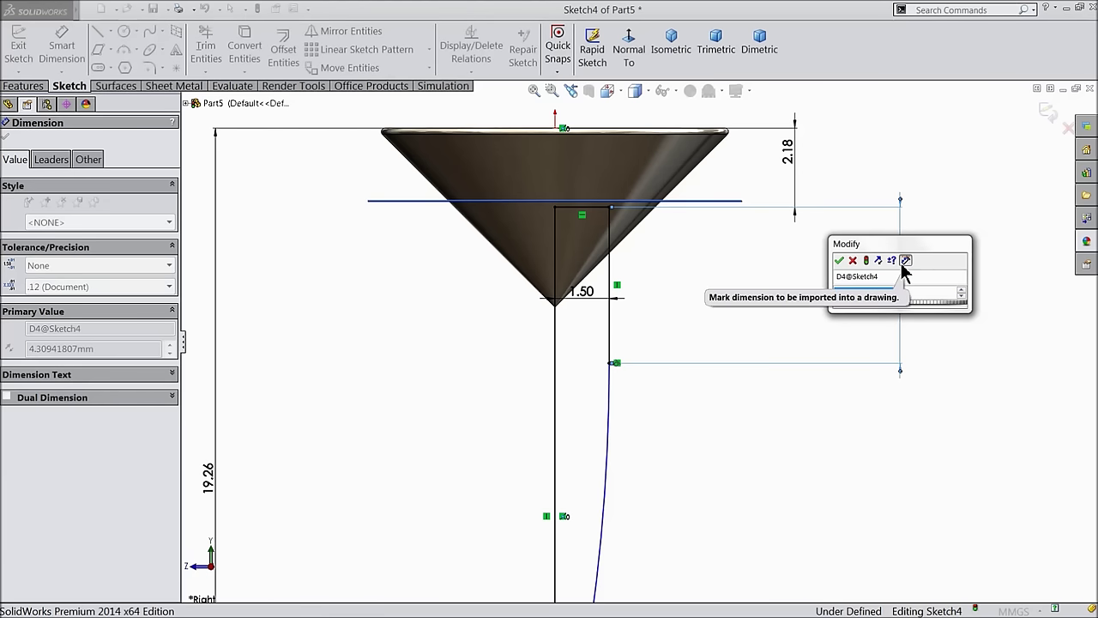
pyautogui.write('9.8')
pyautogui.click(839, 261)
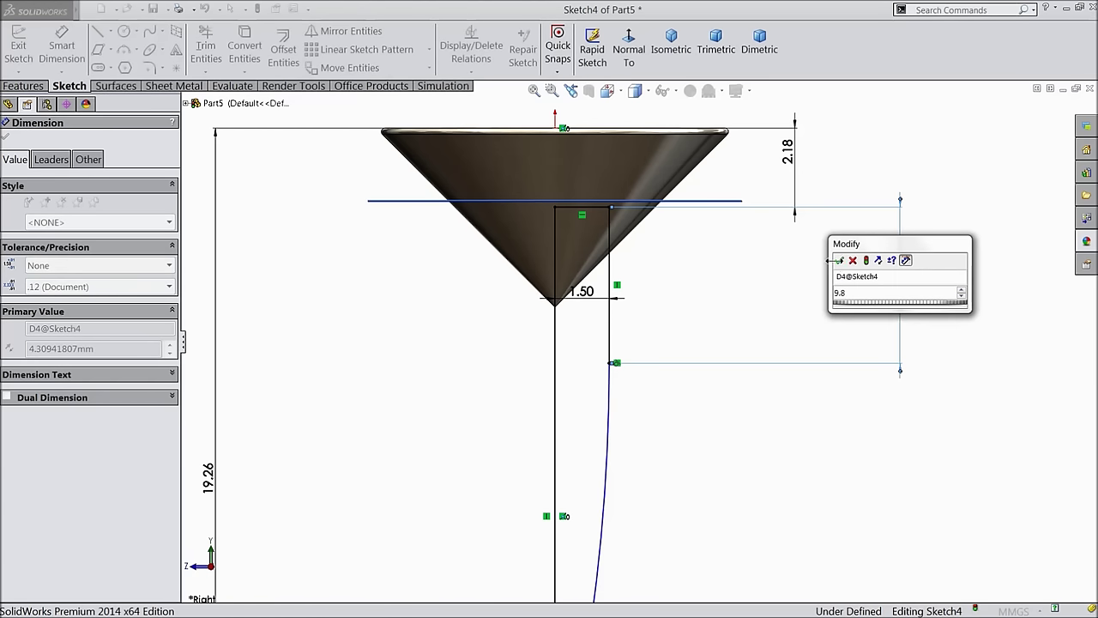
pyautogui.click(838, 261)
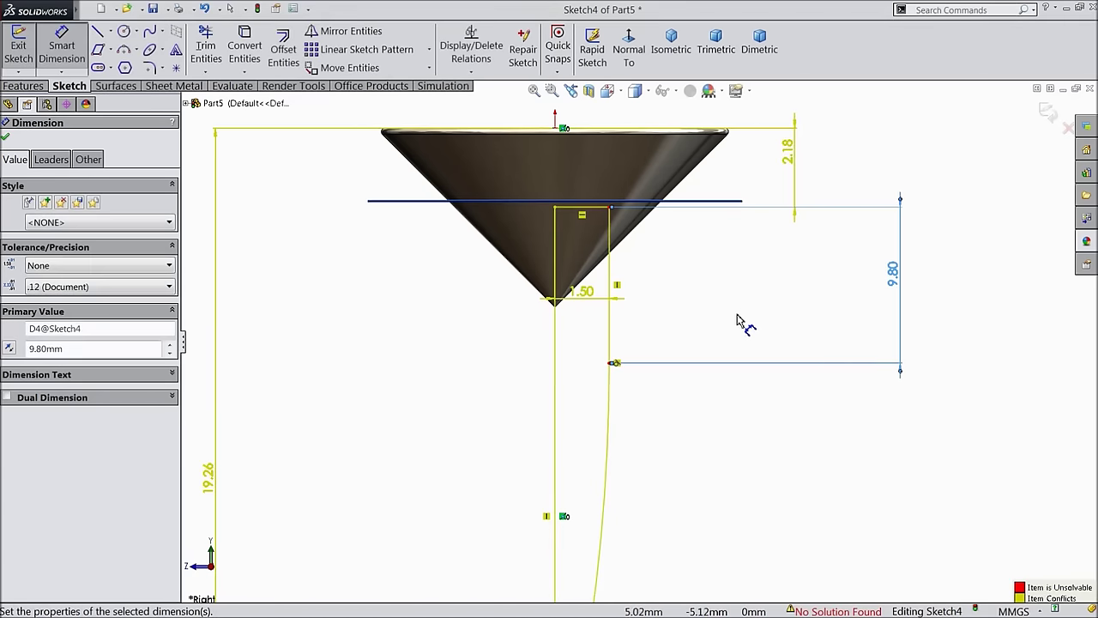
pyautogui.scroll(3, 735, 317)
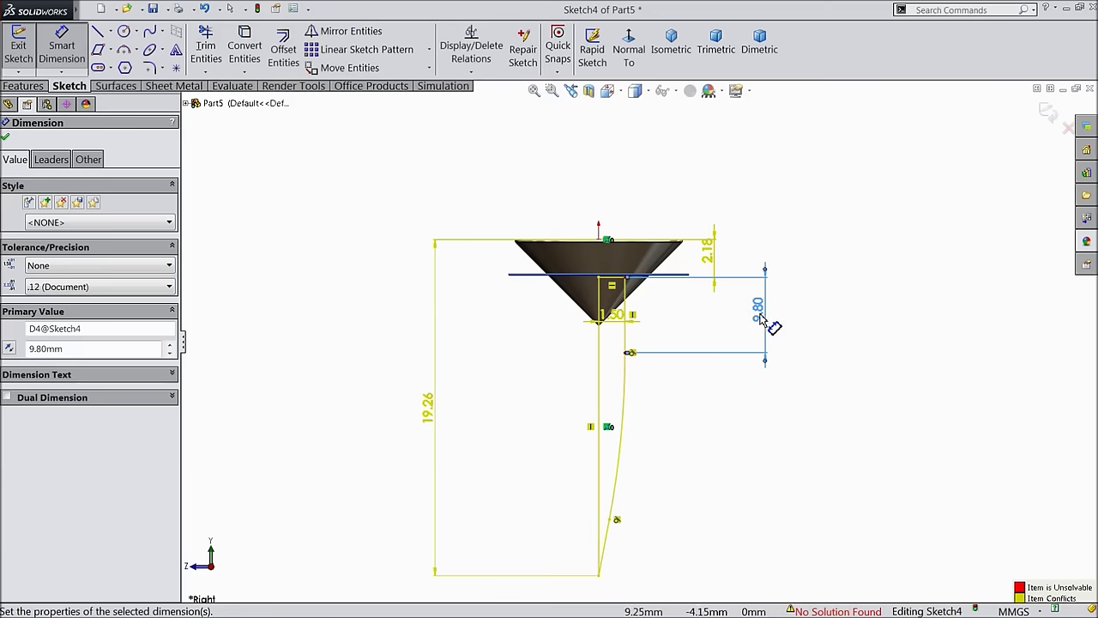
# Step: Undo the conflicting 9.80 dimension and delete the 4.31 dimension
pyautogui.click(204, 9)
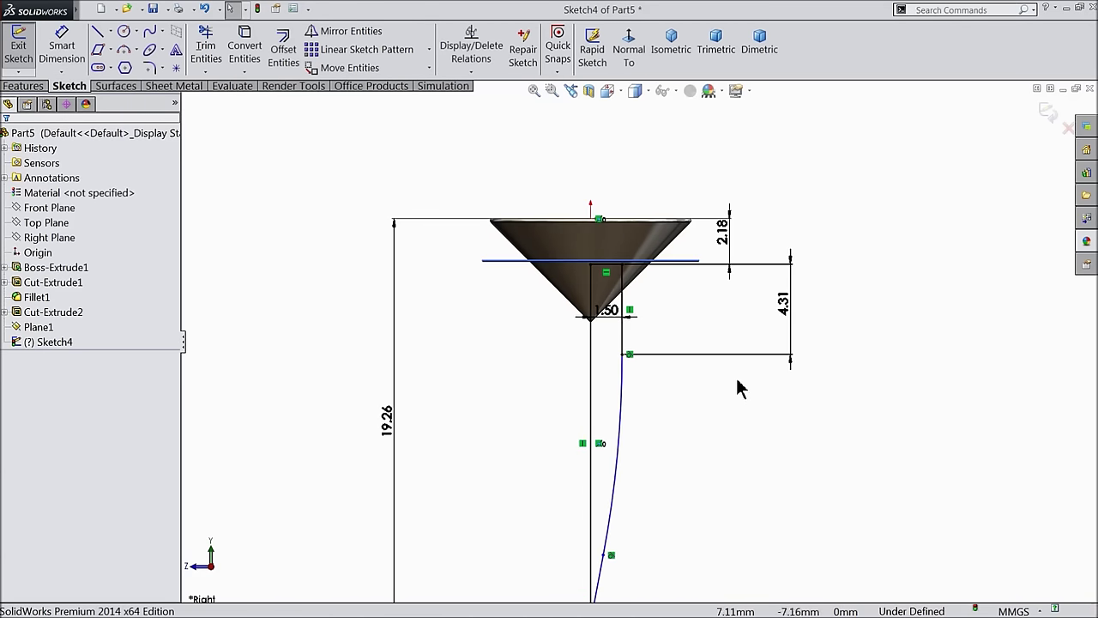
pyautogui.click(782, 308)
pyautogui.press('Delete')
pyautogui.scroll(2, 686, 395)
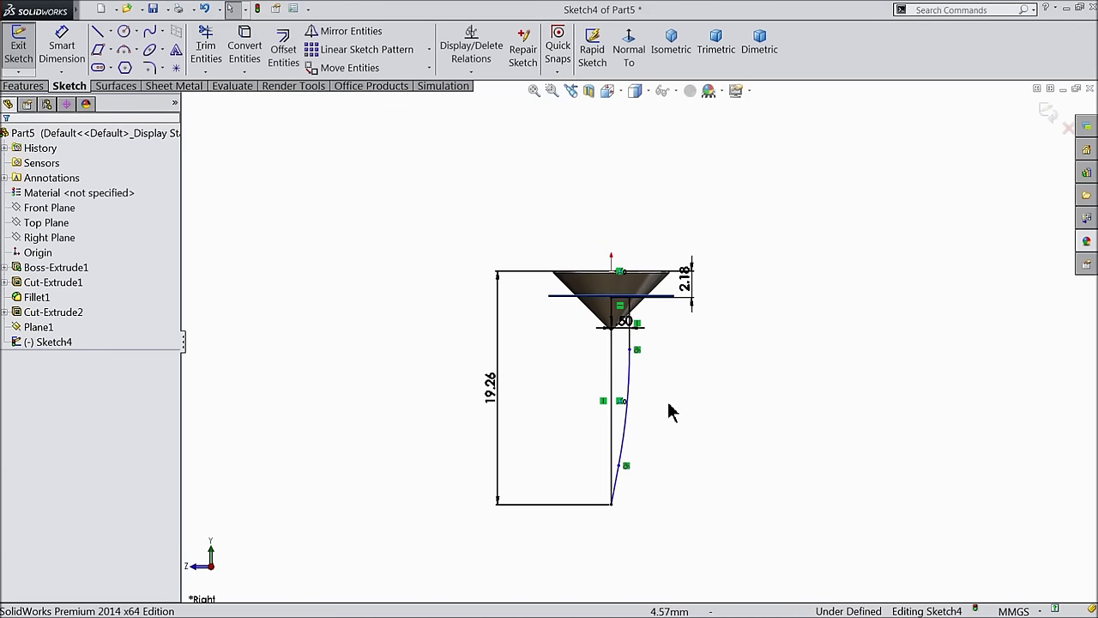
pyautogui.scroll(-3, 665, 414)
# Step: Give the curved side a 17 mm radius
pyautogui.click(62, 47)
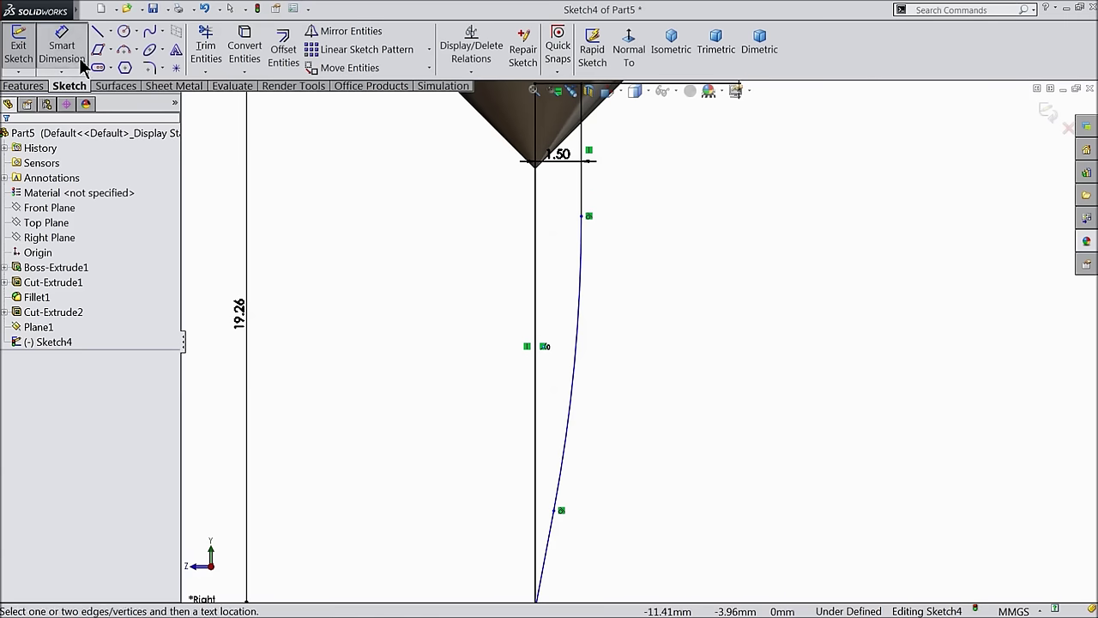
pyautogui.click(580, 338)
pyautogui.click(654, 359)
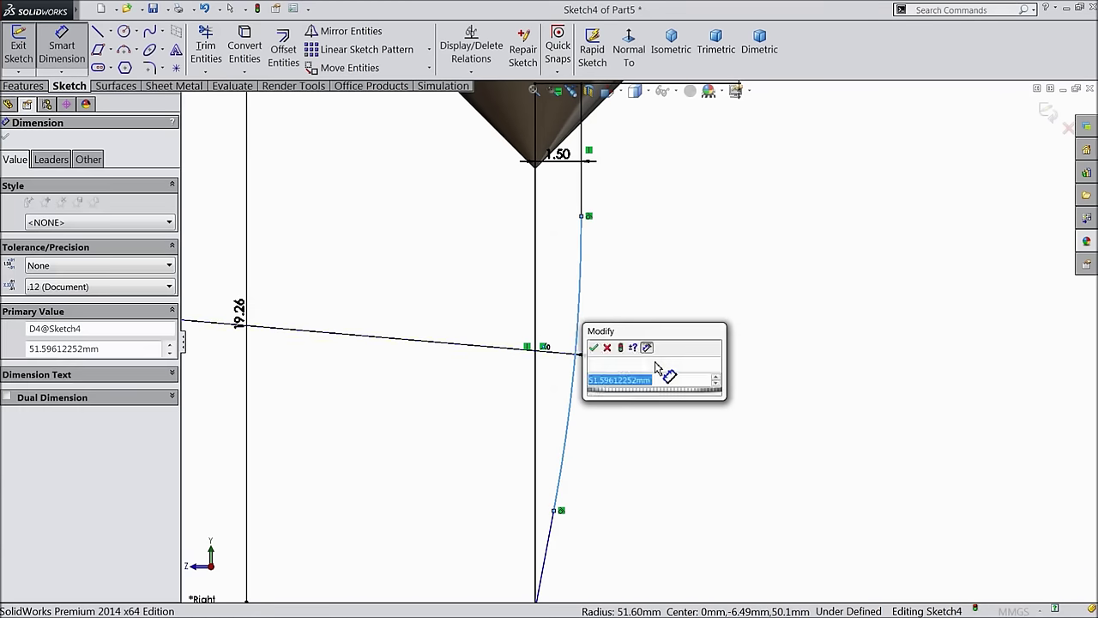
pyautogui.write('17')
pyautogui.click(594, 348)
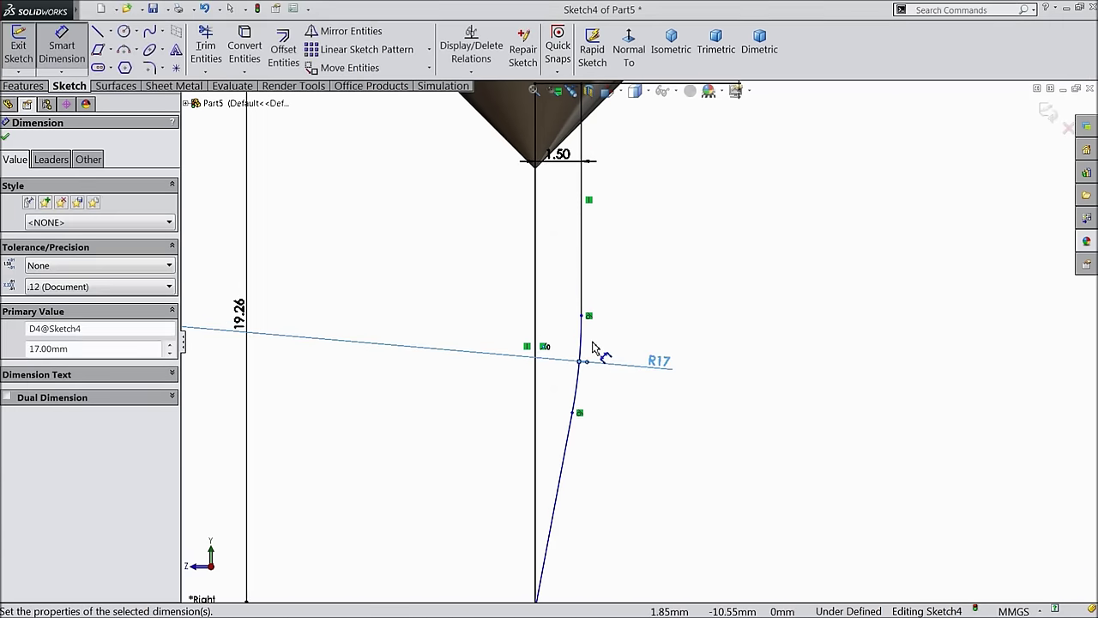
pyautogui.scroll(2, 598, 389)
pyautogui.scroll(-2, 635, 369)
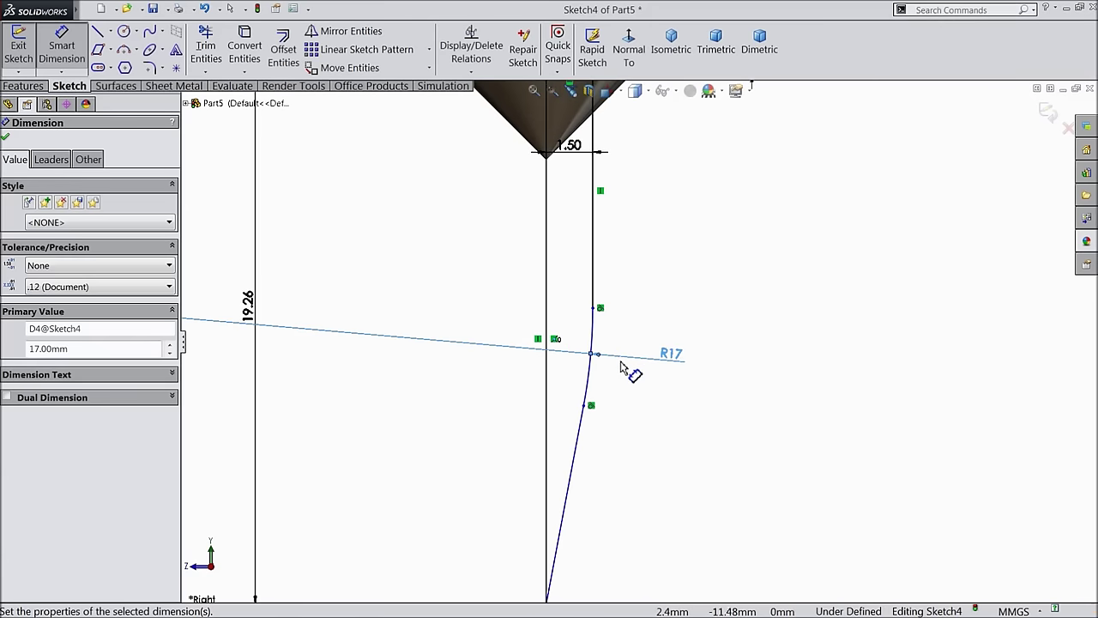
pyautogui.scroll(1, 631, 410)
pyautogui.scroll(2, 625, 407)
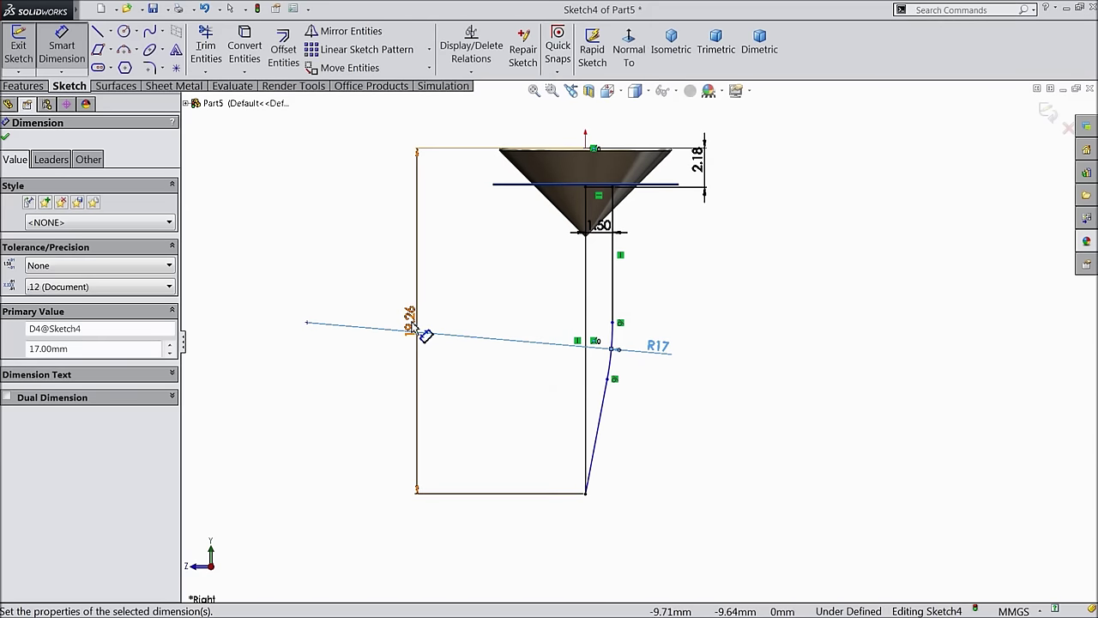
pyautogui.scroll(-2, 652, 274)
pyautogui.click(6, 137)
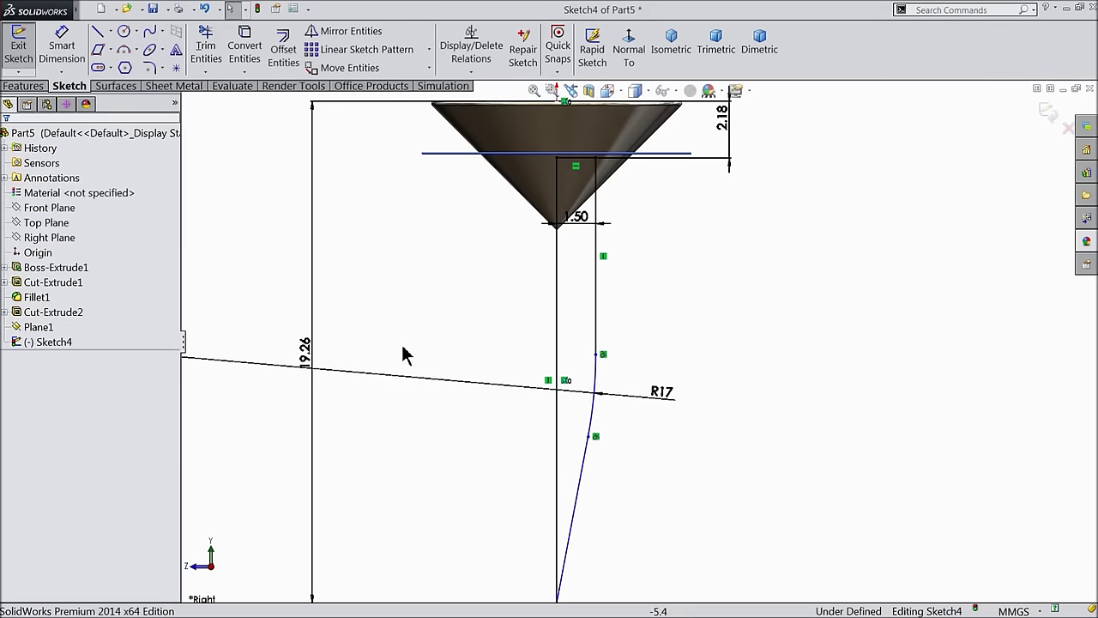
pyautogui.scroll(2, 664, 495)
pyautogui.scroll(-3, 606, 363)
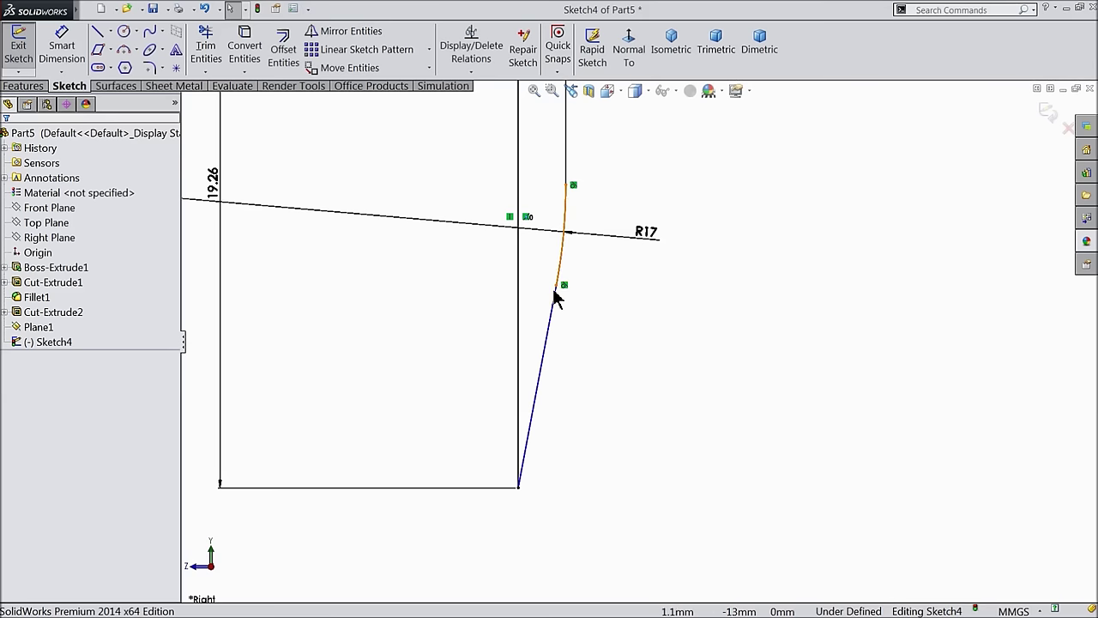
# Step: Slide the arc's end down the tapered line and dimension the straight shank side 9.8 mm
pyautogui.moveTo(556, 289); pyautogui.dragTo(546, 391)
pyautogui.scroll(4, 601, 318)
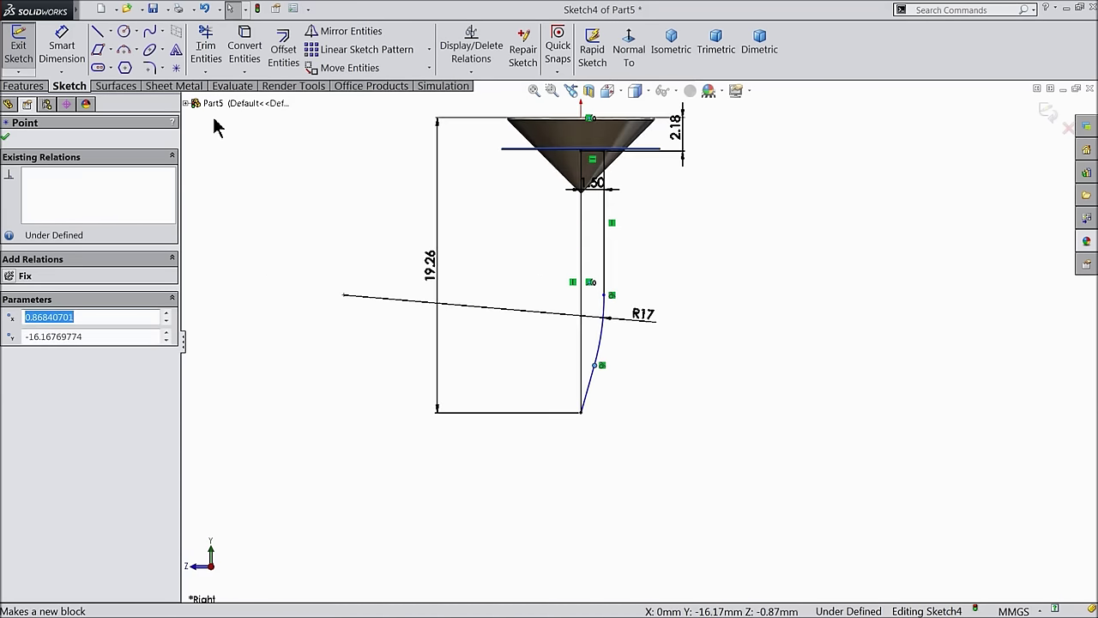
pyautogui.click(61, 47)
pyautogui.scroll(-4, 649, 213)
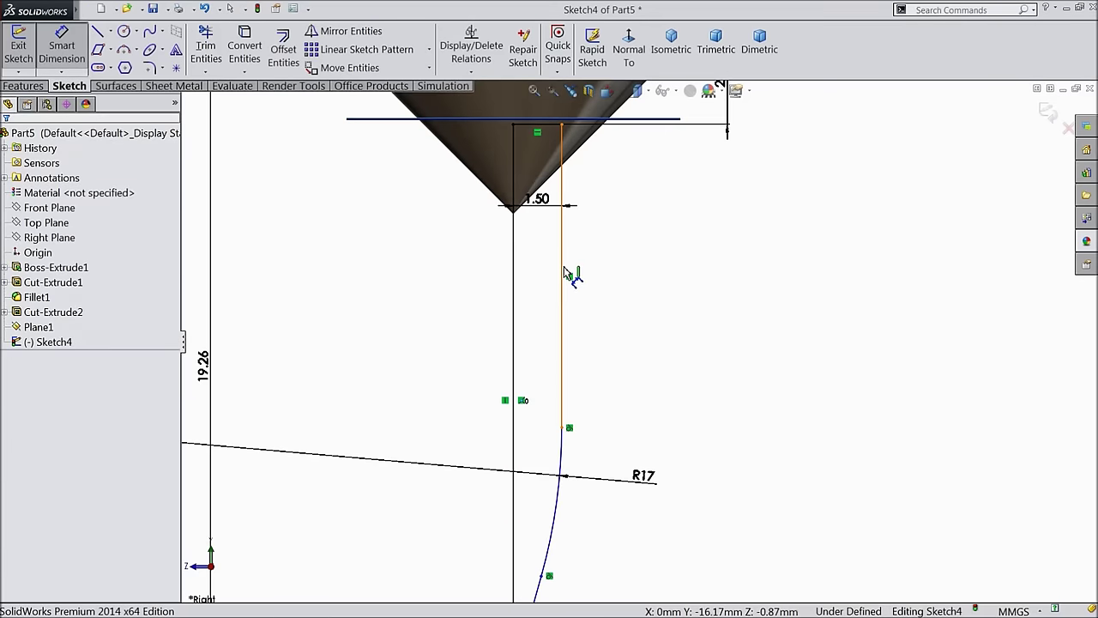
pyautogui.click(564, 273)
pyautogui.click(640, 277)
pyautogui.write('9.')
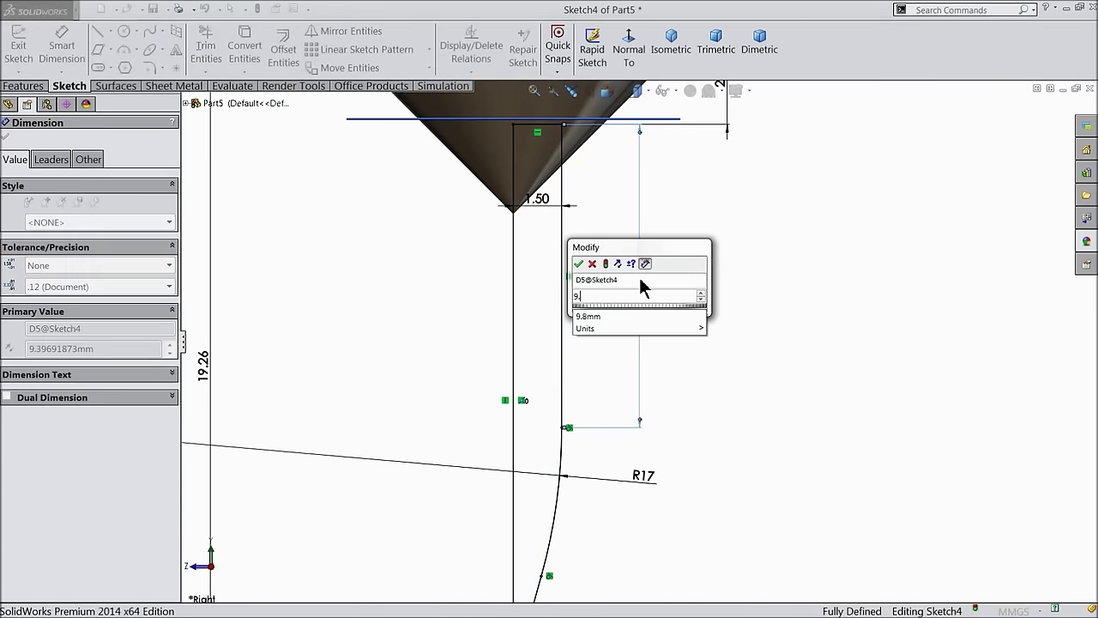
pyautogui.write('8')
pyautogui.click(578, 263)
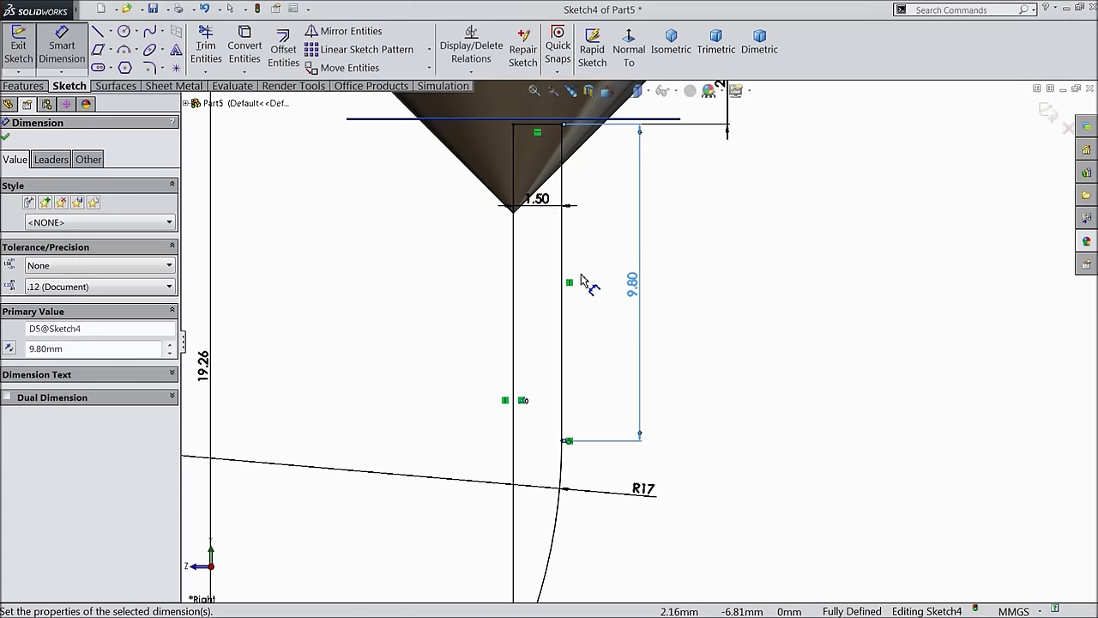
pyautogui.scroll(4, 637, 299)
pyautogui.click(723, 327)
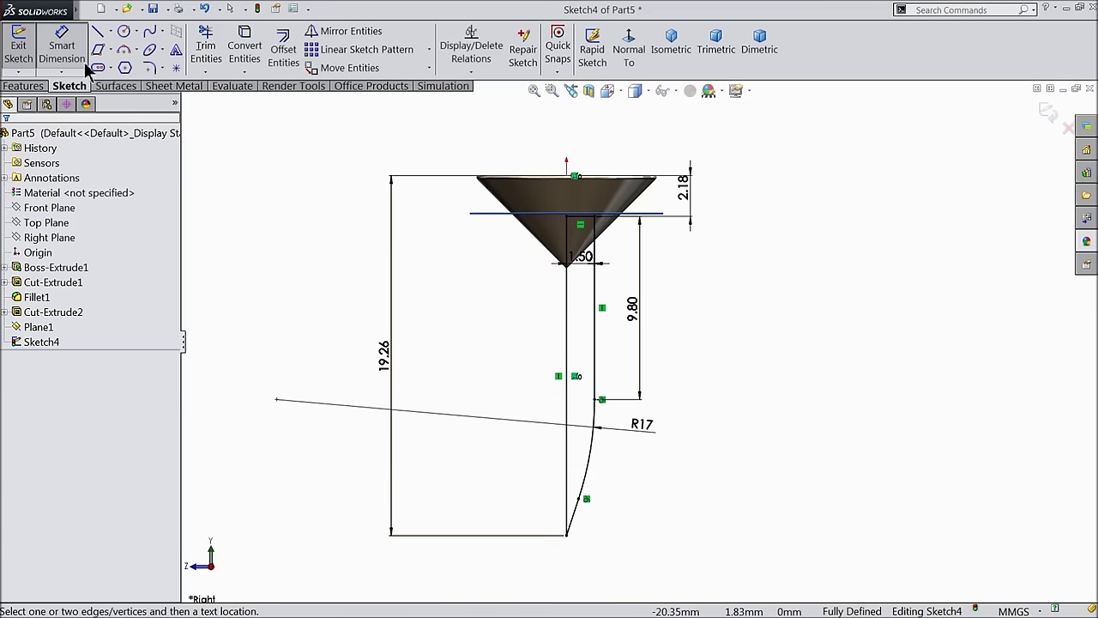
# Step: Revolve Sketch4 360° about the vertical centre line into the pointed shank
pyautogui.click(23, 86)
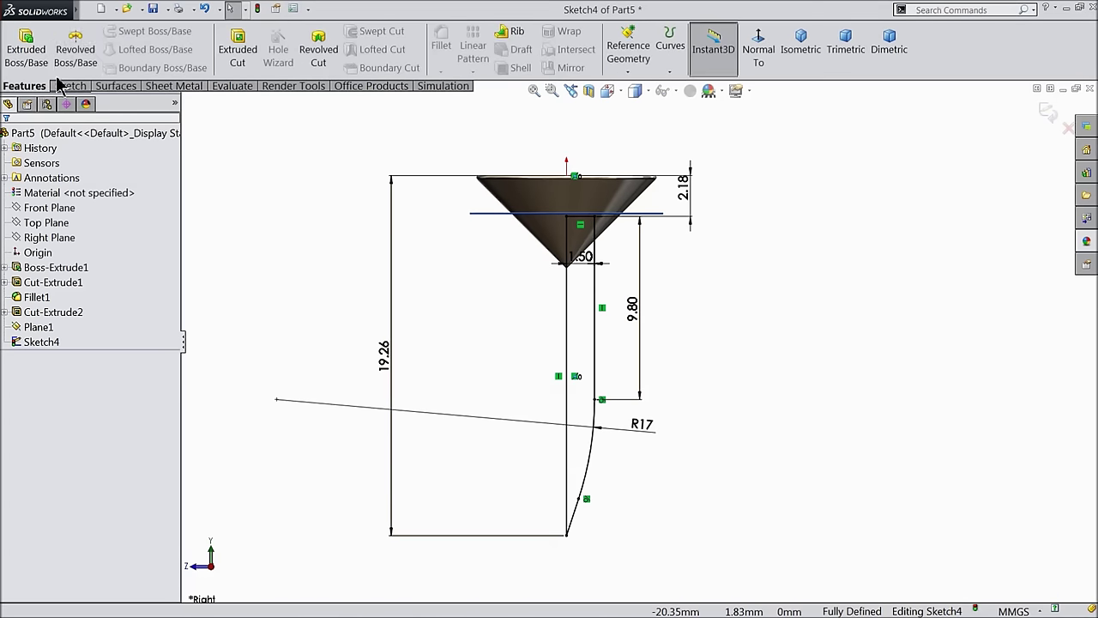
pyautogui.click(76, 65)
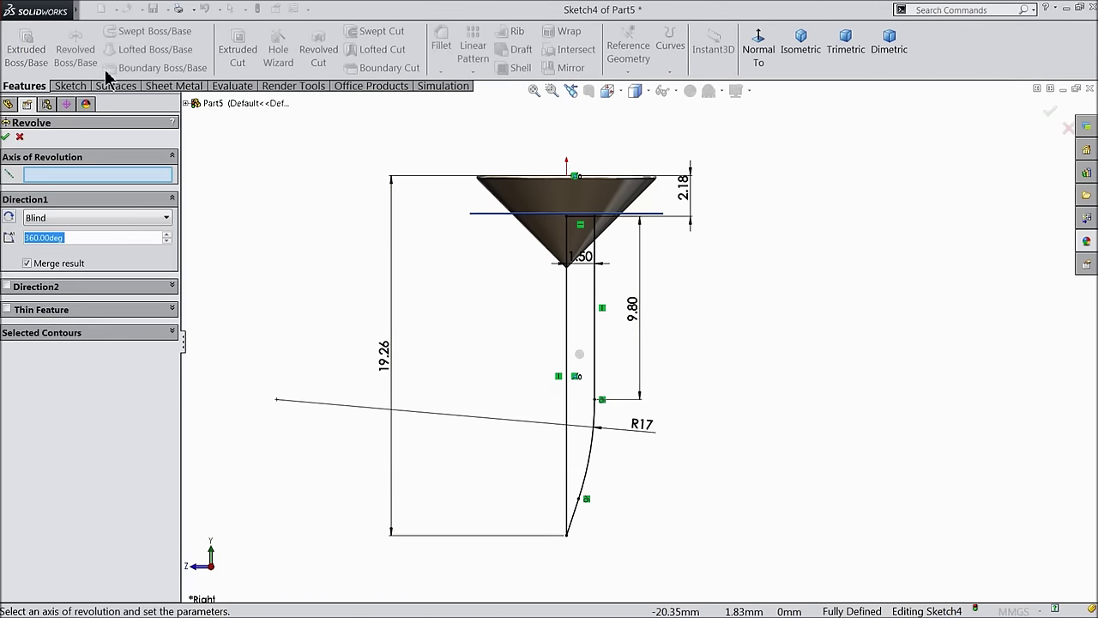
pyautogui.click(566, 309)
pyautogui.click(5, 138)
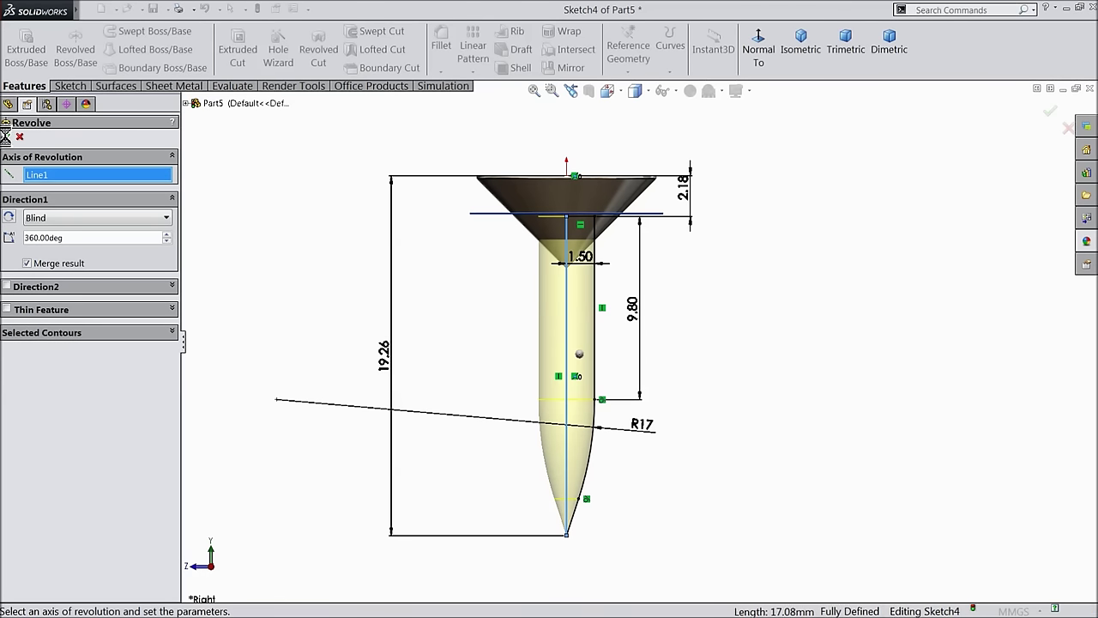
pyautogui.moveTo(421, 269); pyautogui.dragTo(385, 218, button='middle')
pyautogui.scroll(1, 399, 253)
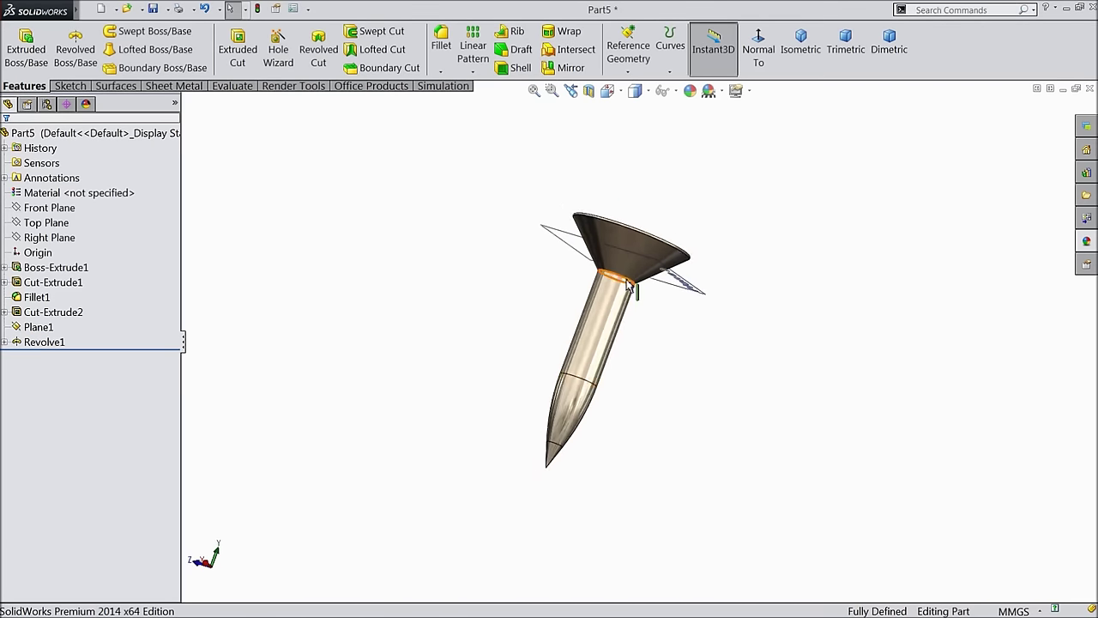
pyautogui.scroll(-2, 640, 331)
# Step: Create Plane2 offset 16 mm from Plane1, flipped toward the screw tip
pyautogui.scroll(2, 643, 380)
pyautogui.scroll(-1, 648, 399)
pyautogui.scroll(-1, 648, 399)
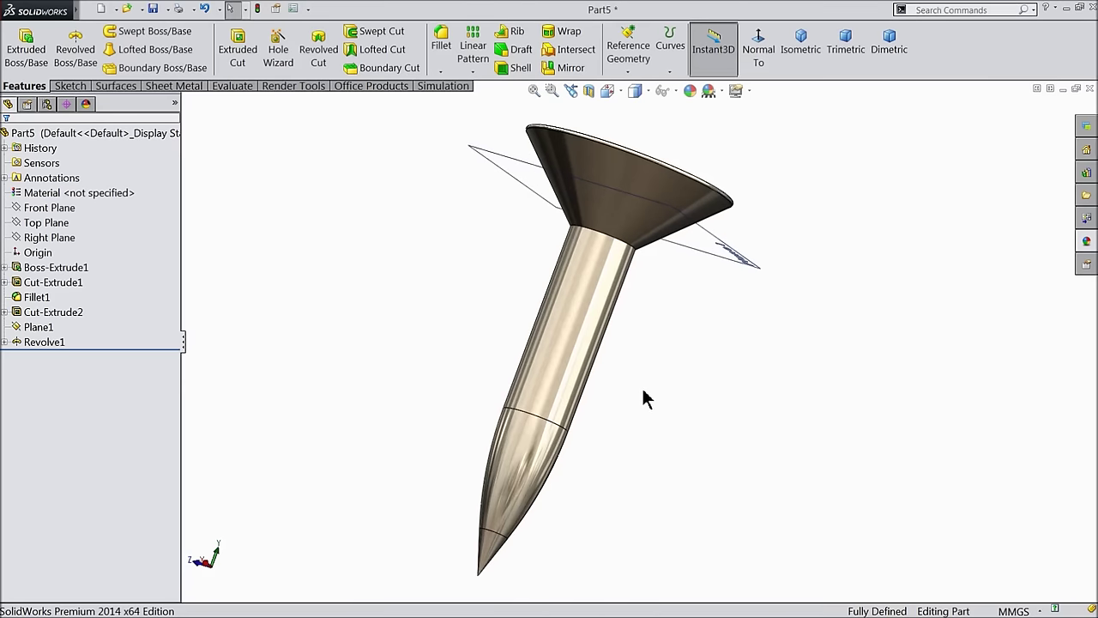
pyautogui.click(513, 176)
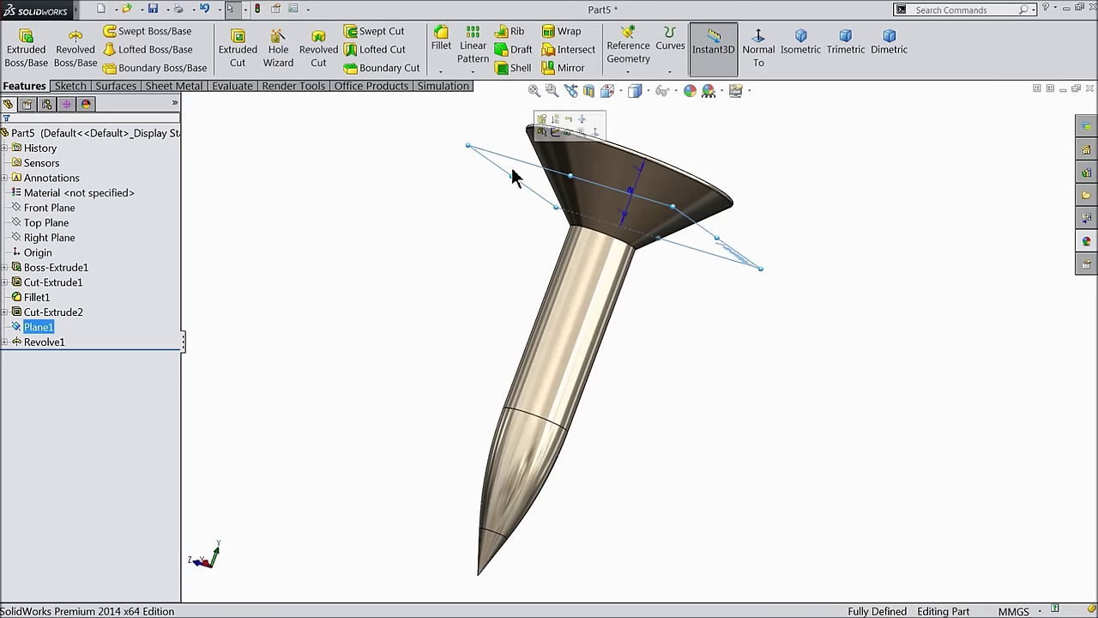
pyautogui.click(631, 71)
pyautogui.click(635, 86)
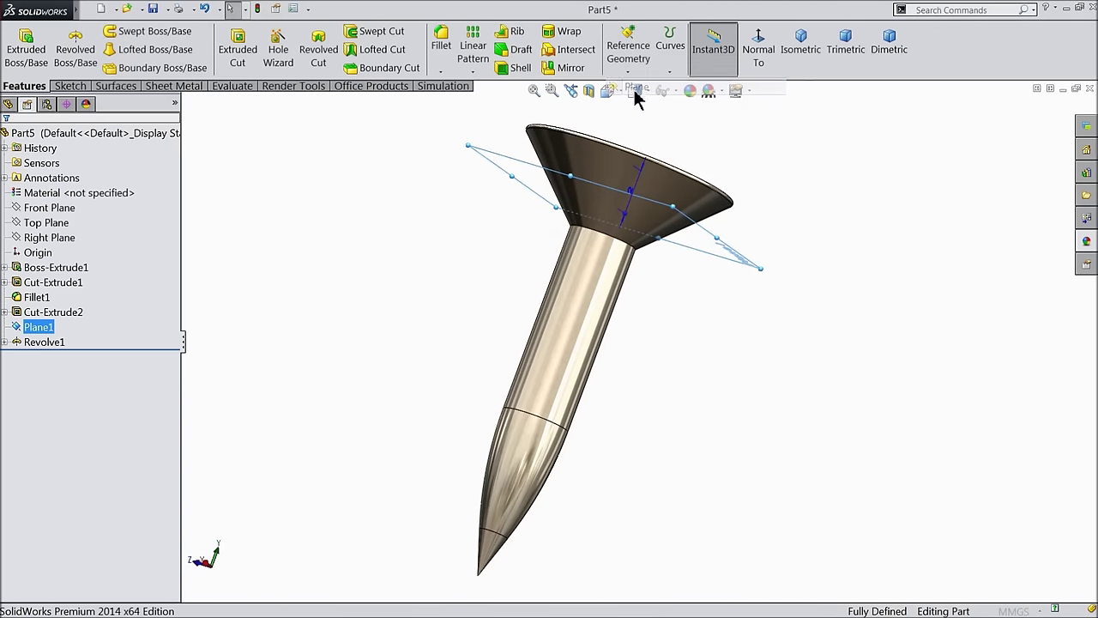
pyautogui.moveTo(75, 323); pyautogui.dragTo(30, 324)
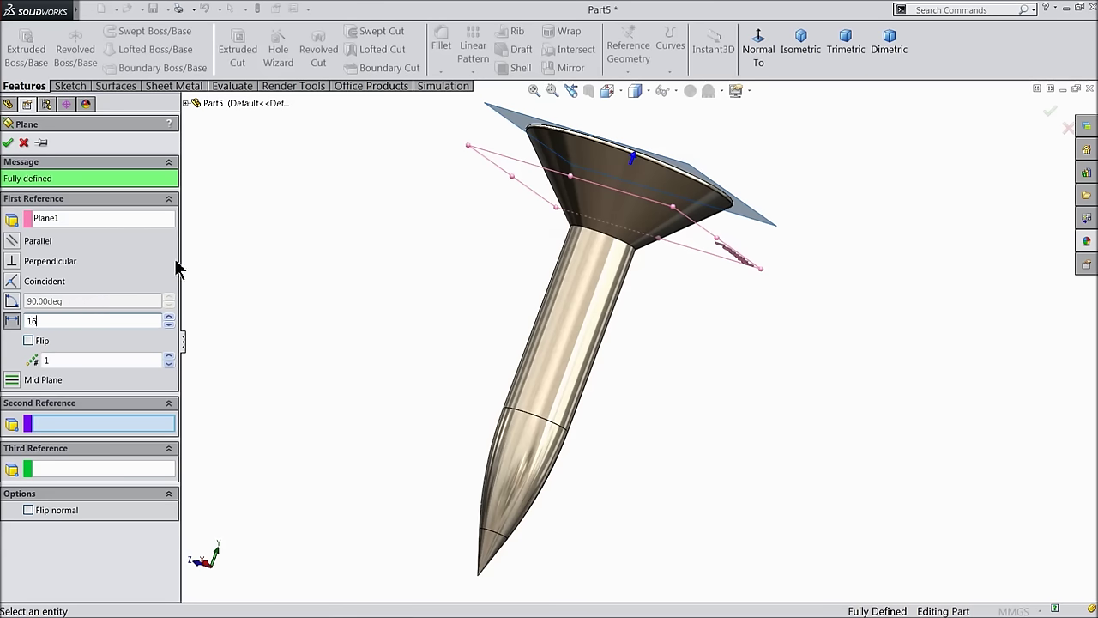
pyautogui.press('Return')
pyautogui.click(28, 341)
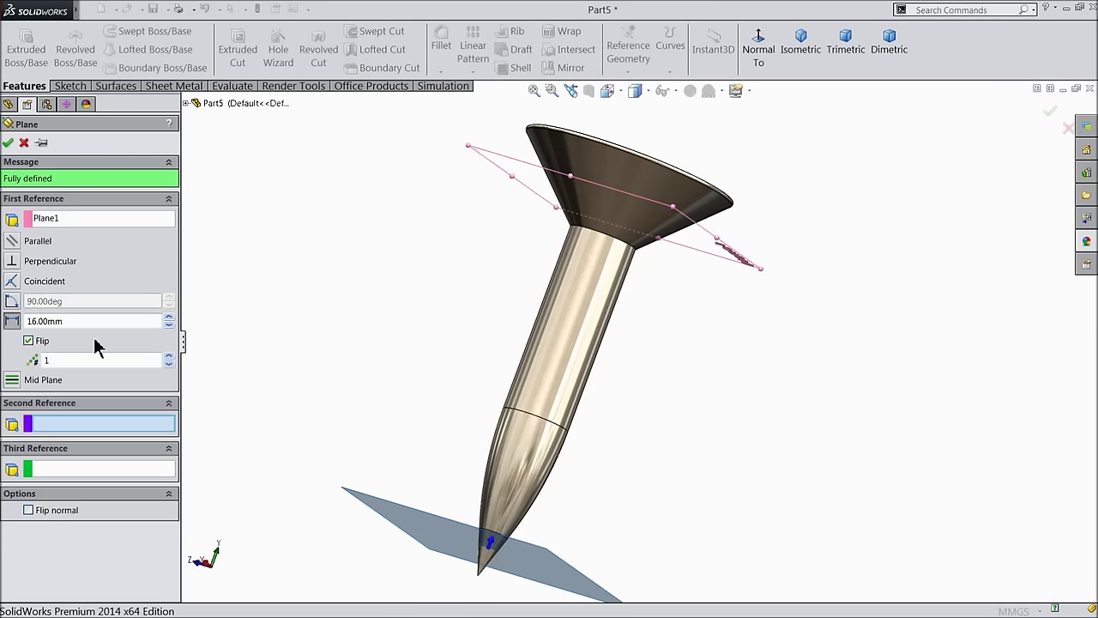
pyautogui.click(8, 143)
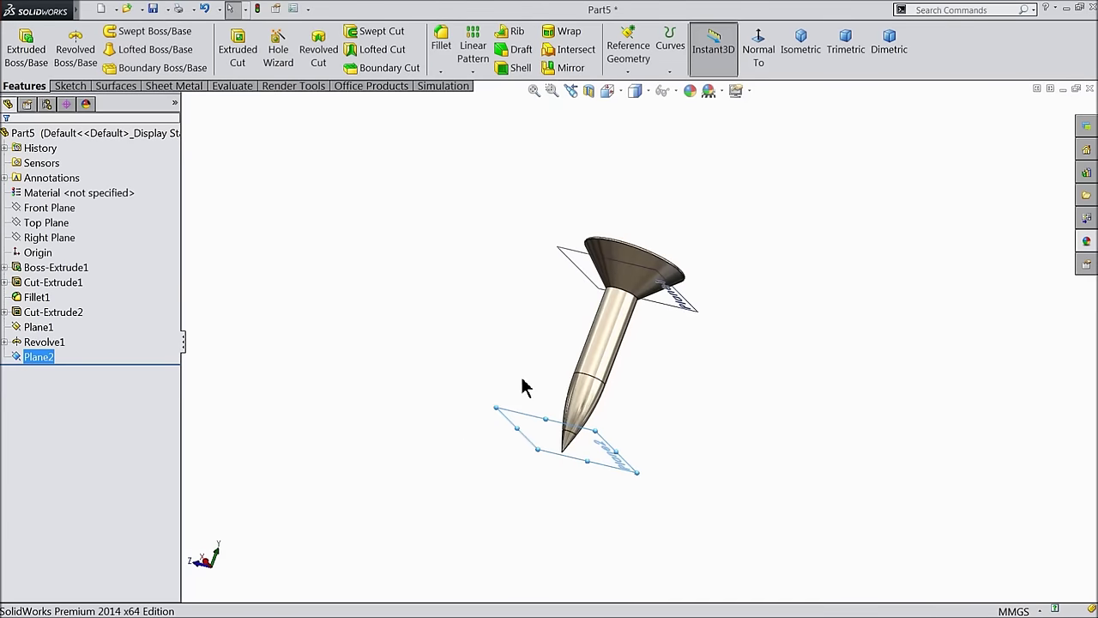
# Step: Hide Plane1 and select Plane2 for the next sketch
pyautogui.scroll(-3, 526, 387)
pyautogui.click(606, 211)
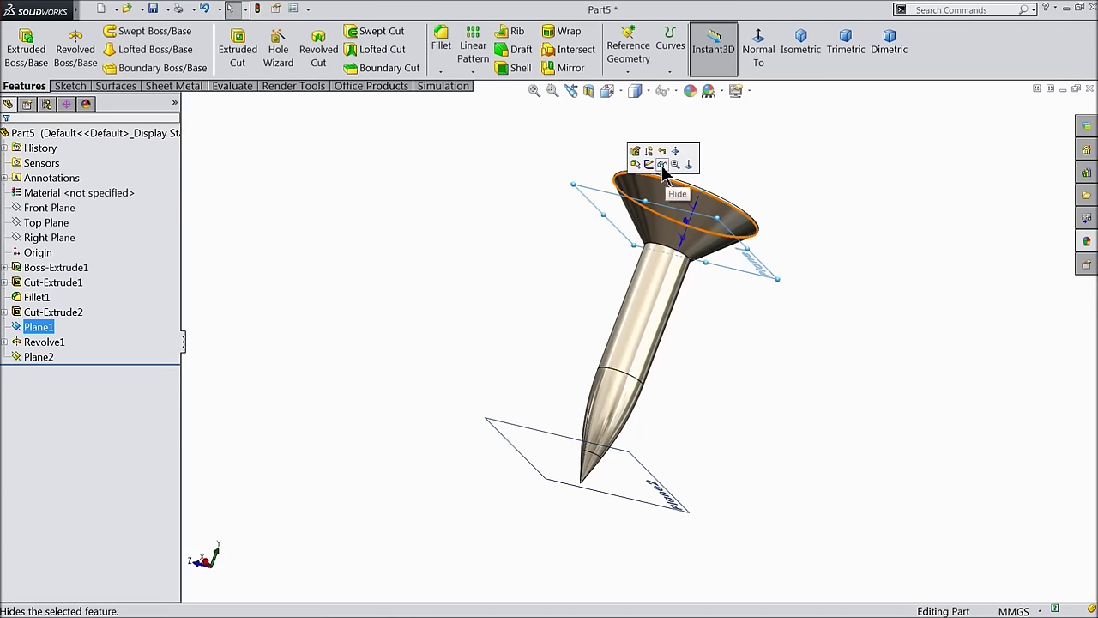
pyautogui.click(663, 168)
pyautogui.click(542, 458)
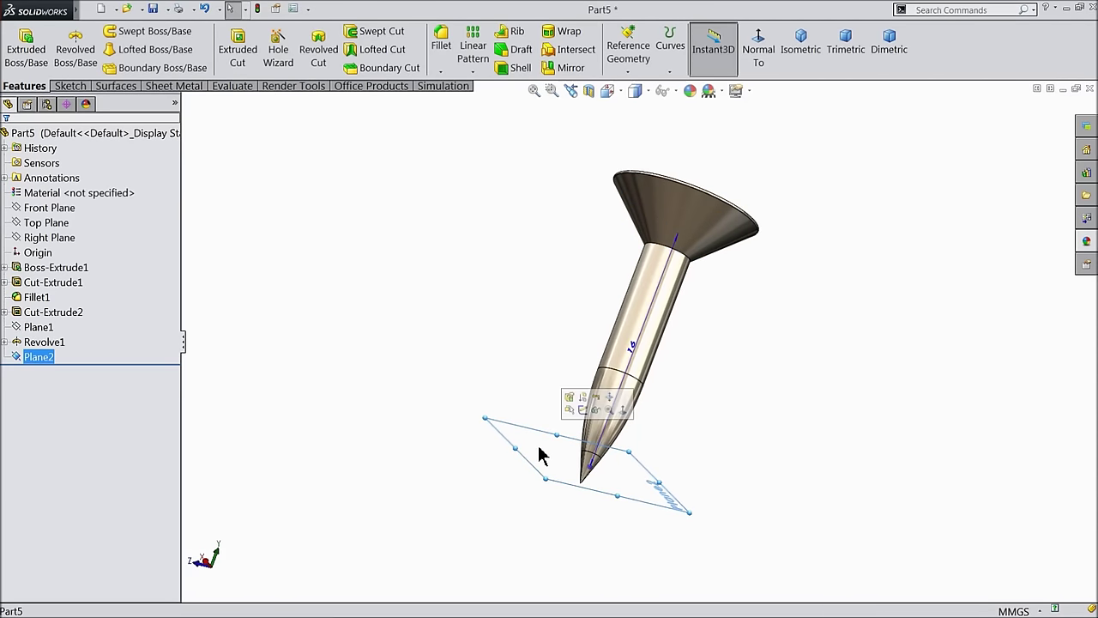
# Step: Start a sketch on Plane2, view it face-on, and draw a circle centred on the origin
pyautogui.click(583, 411)
pyautogui.click(759, 53)
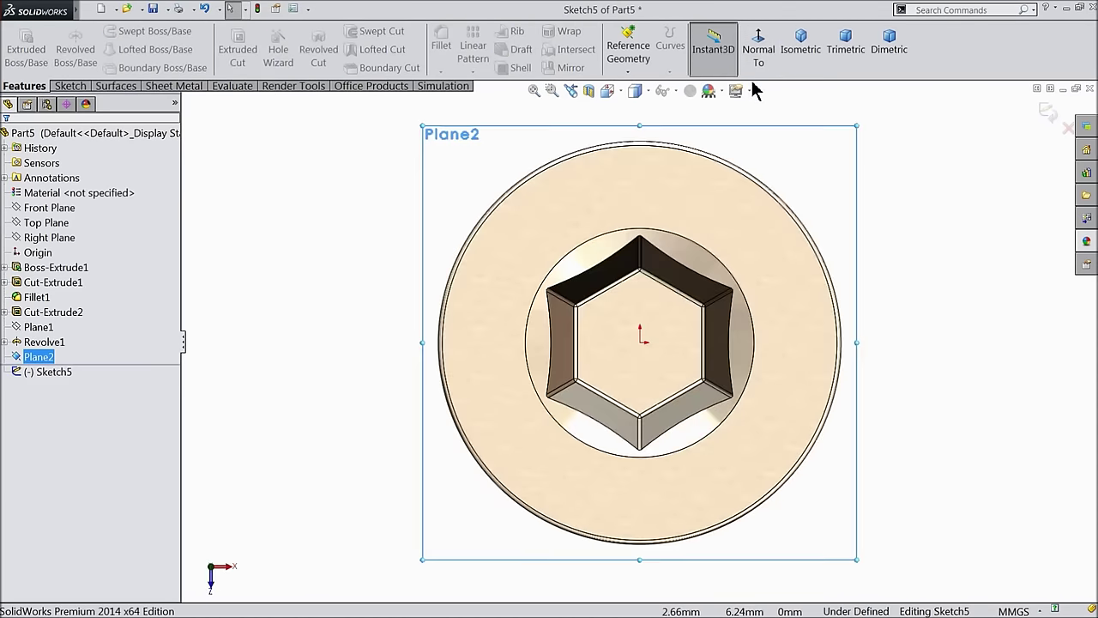
pyautogui.click(763, 47)
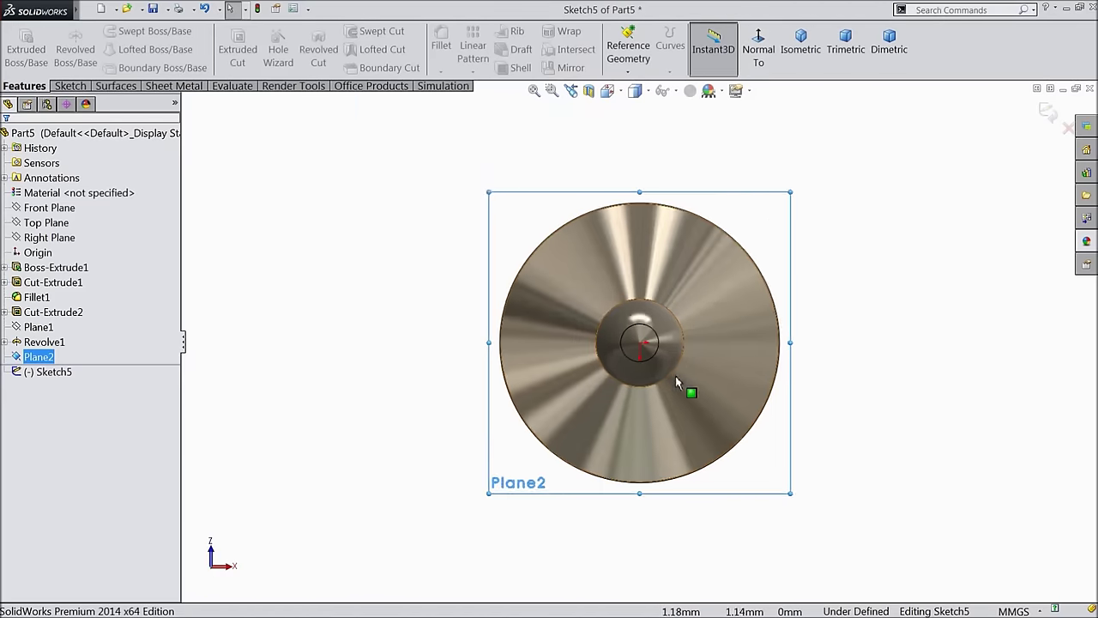
pyautogui.scroll(-3, 675, 376)
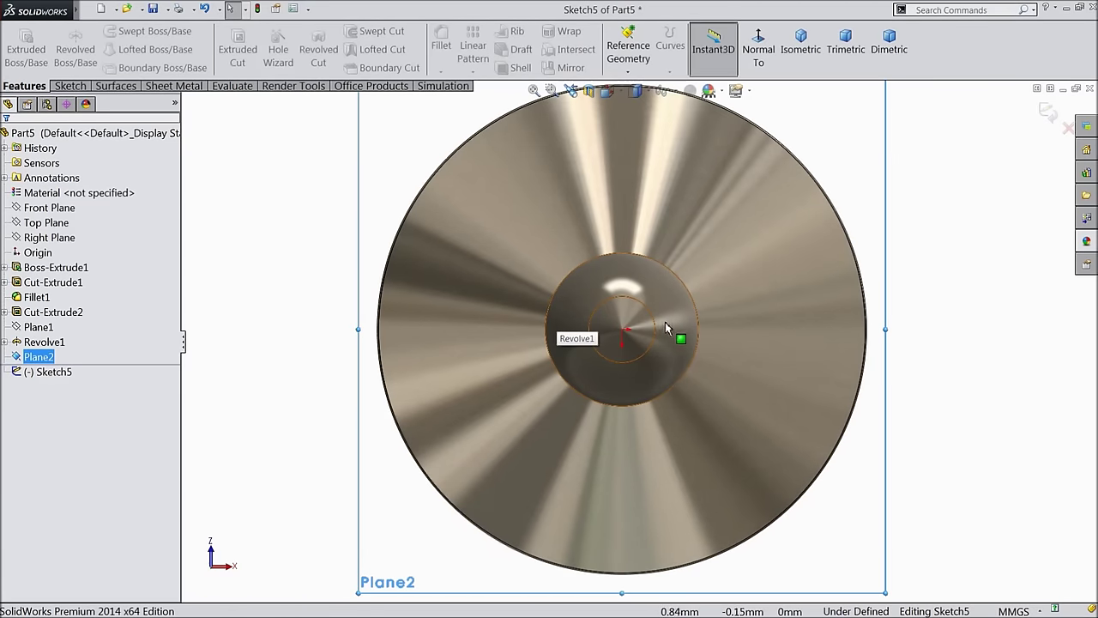
pyautogui.click(68, 86)
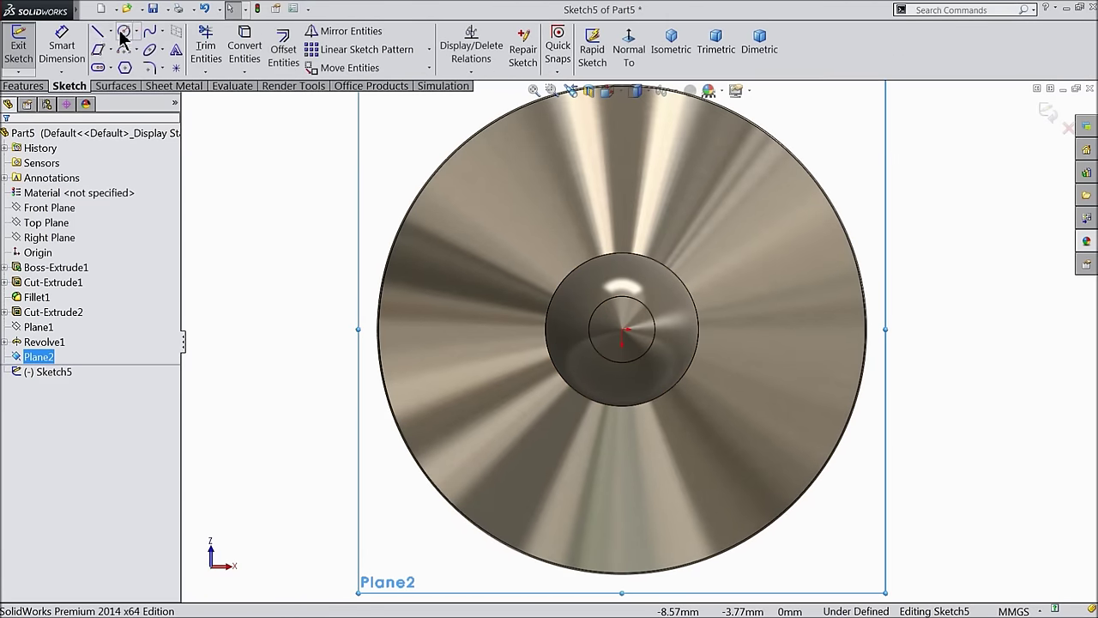
pyautogui.click(122, 32)
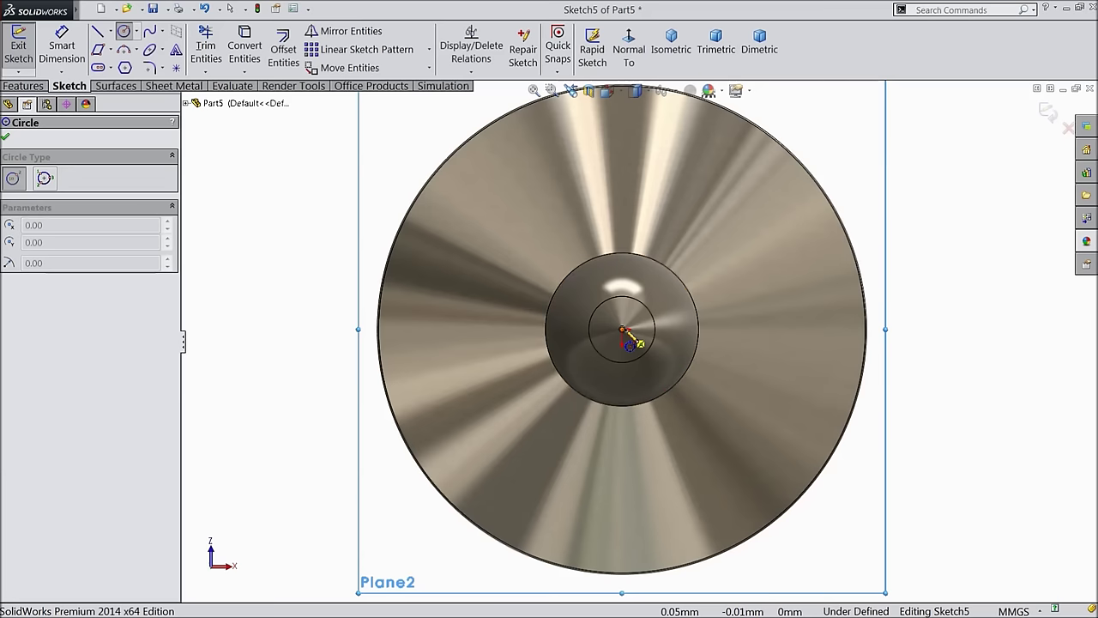
pyautogui.click(622, 331)
pyautogui.click(584, 292)
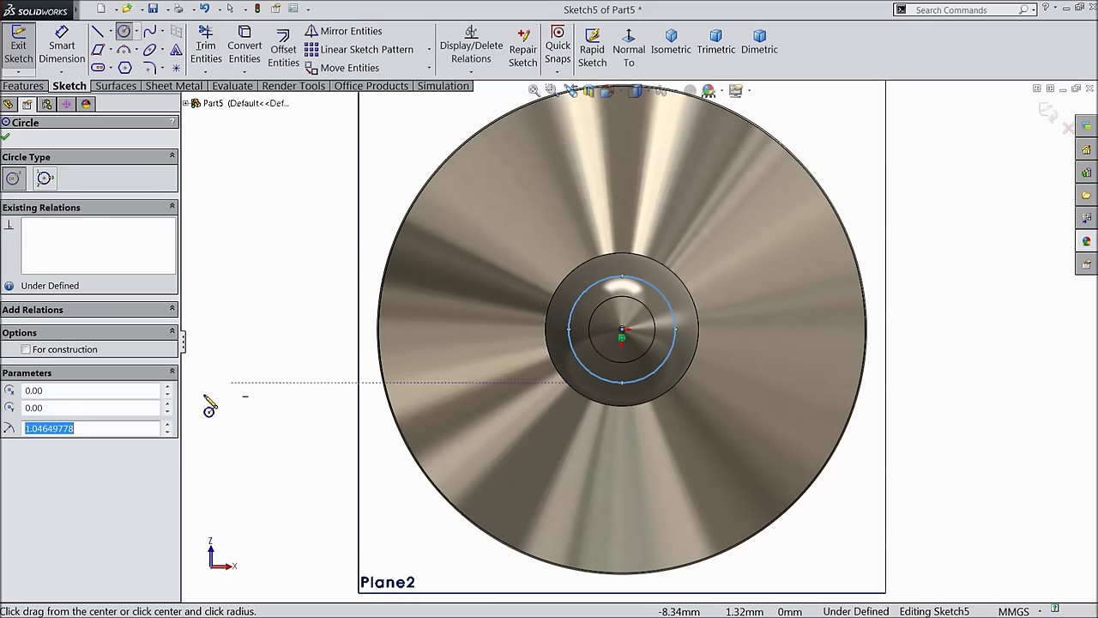
# Step: Dimension the circle's diameter to 3 mm and confirm it
pyautogui.click(53, 50)
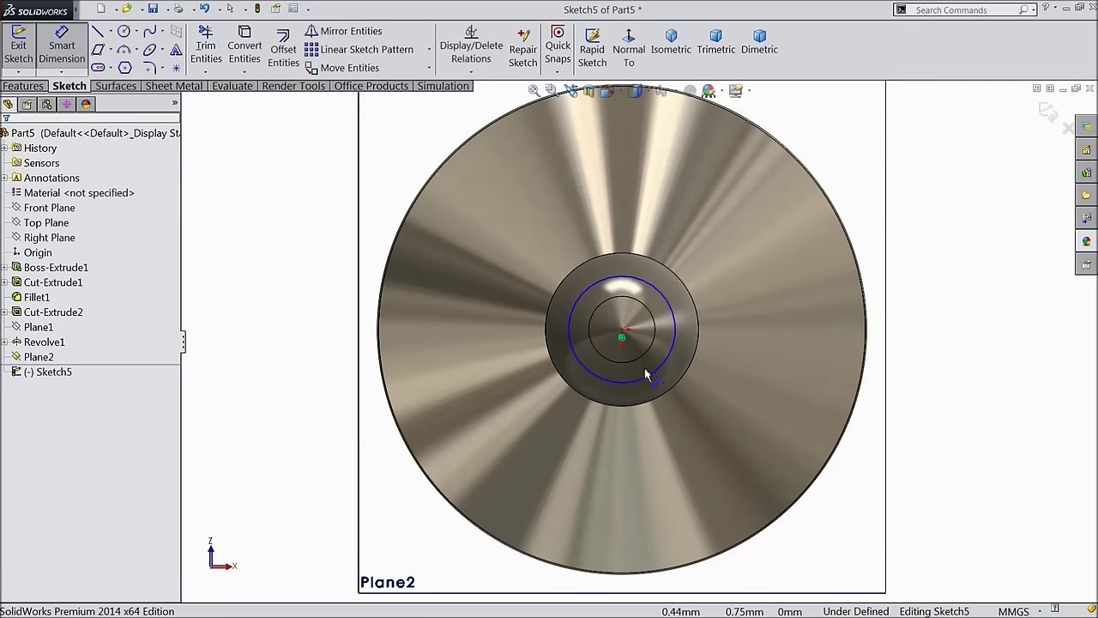
pyautogui.click(571, 330)
pyautogui.click(293, 324)
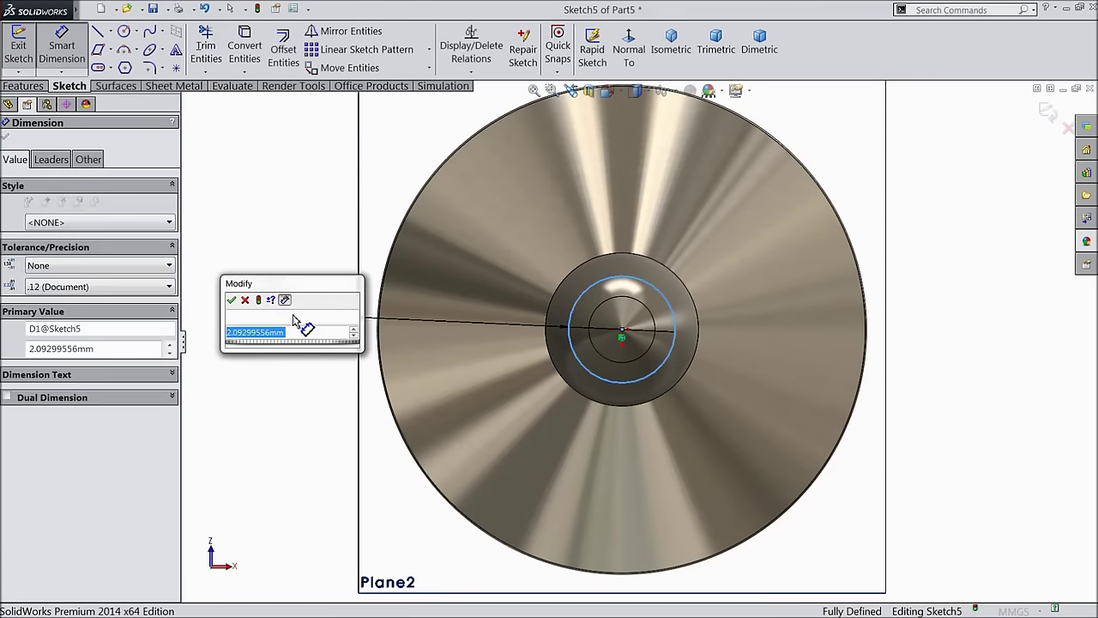
pyautogui.write('3')
pyautogui.click(232, 300)
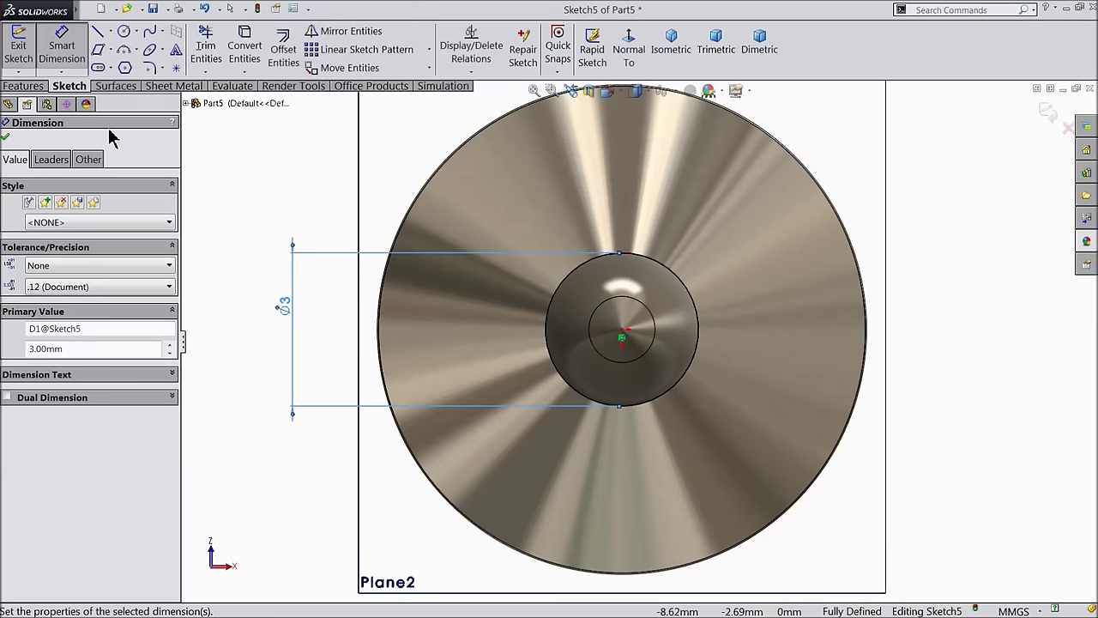
pyautogui.click(6, 136)
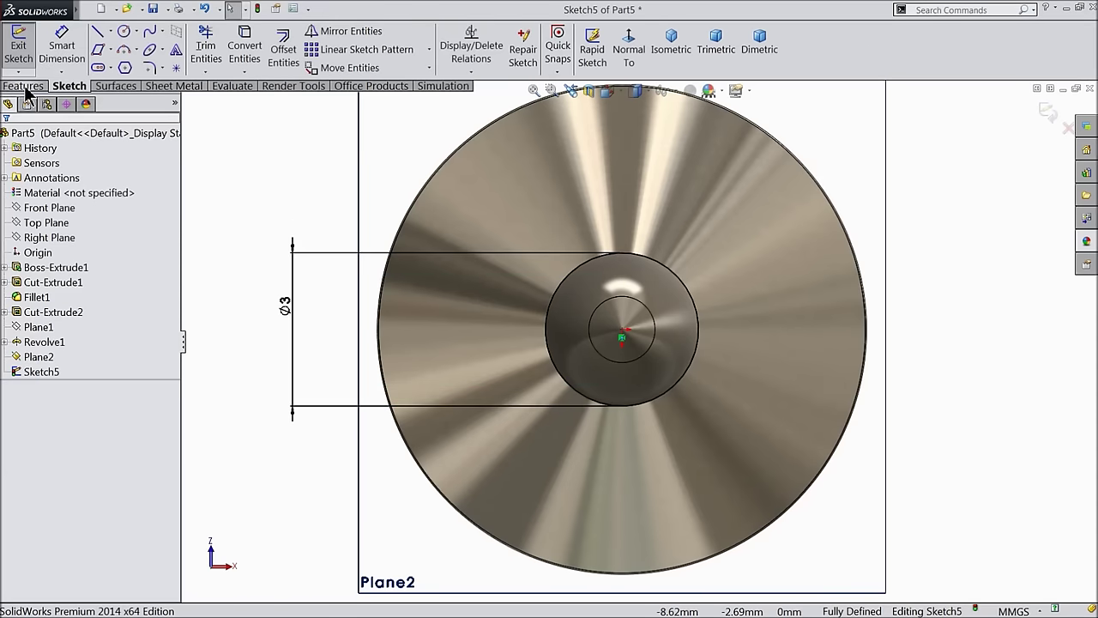
pyautogui.click(25, 87)
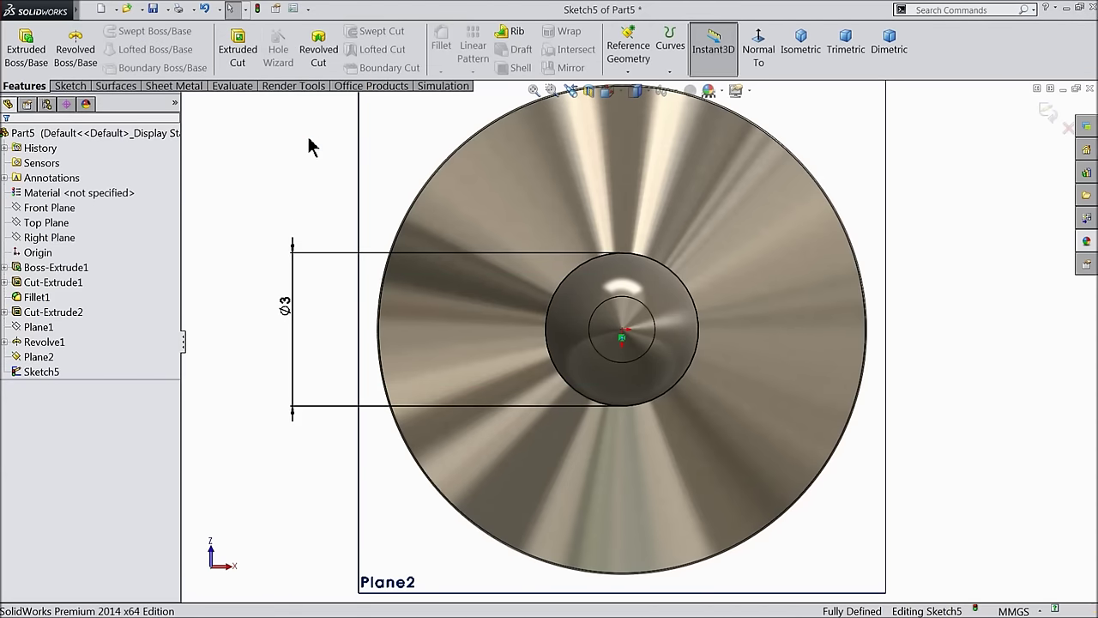
# Step: Create a clockwise helix from the circle: height 16.25 mm, pitch 1.20 mm, start angle 315°
pyautogui.moveTo(308, 140); pyautogui.dragTo(267, 230, button='middle')
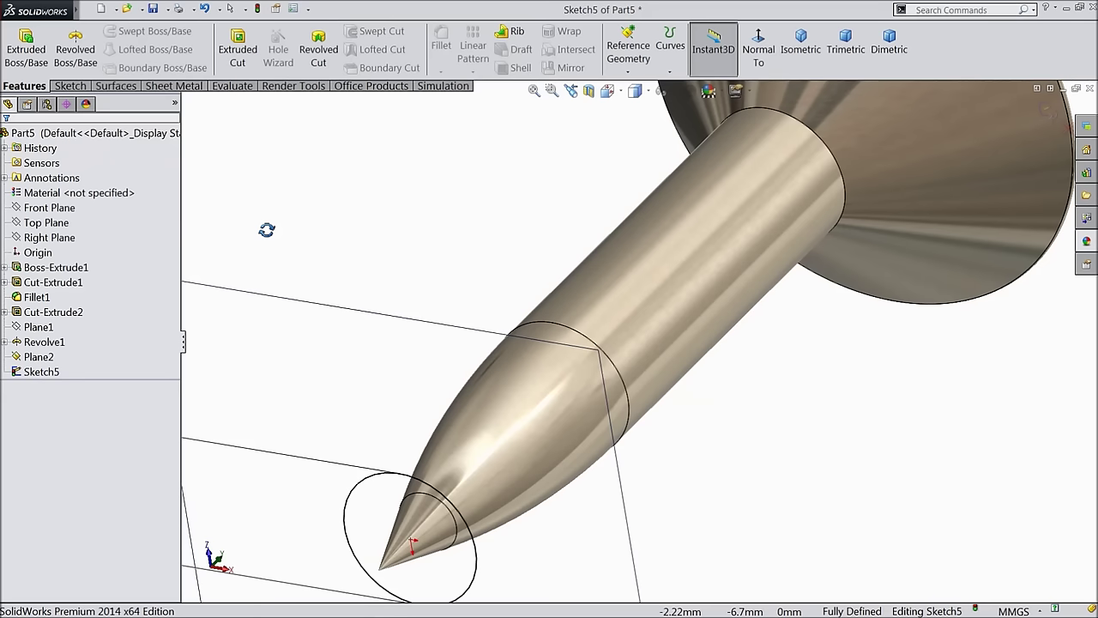
pyautogui.click(670, 49)
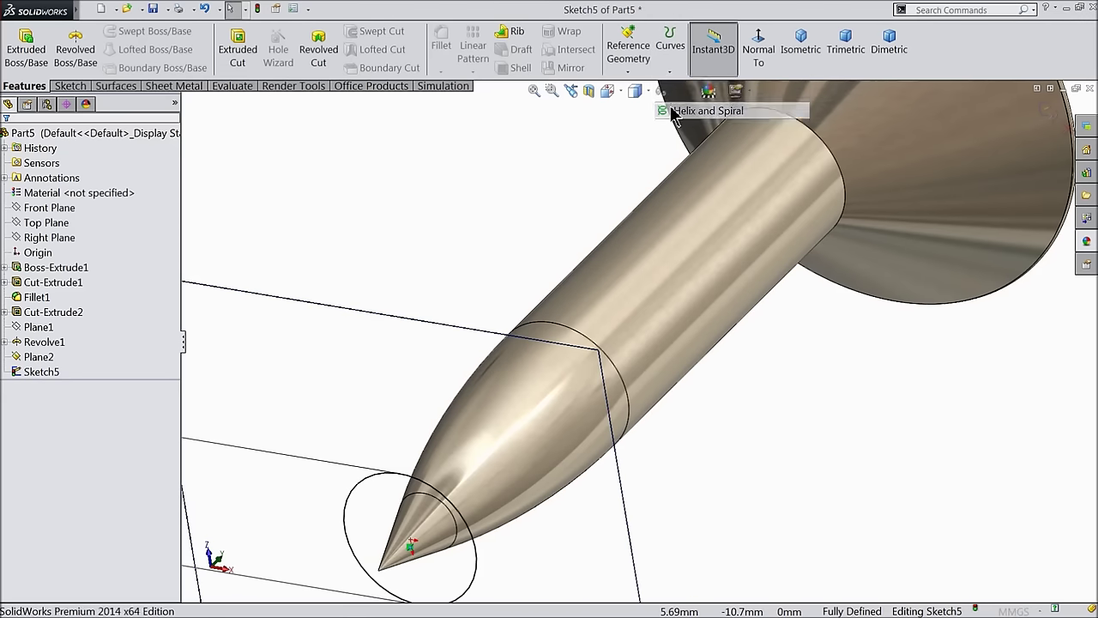
pyautogui.click(675, 112)
pyautogui.click(70, 180)
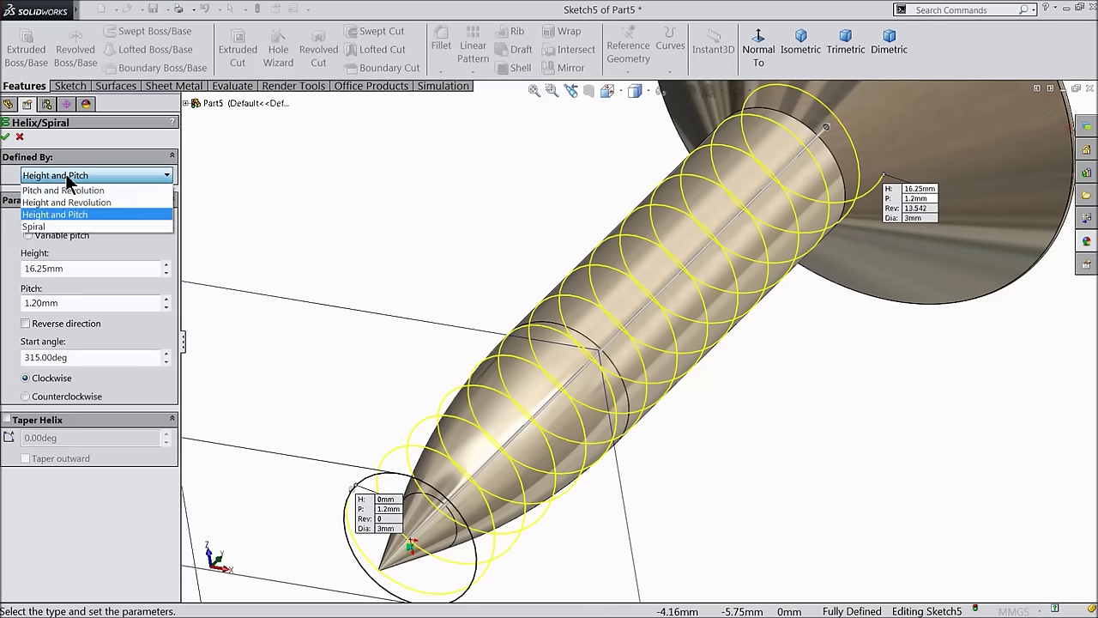
pyautogui.click(62, 213)
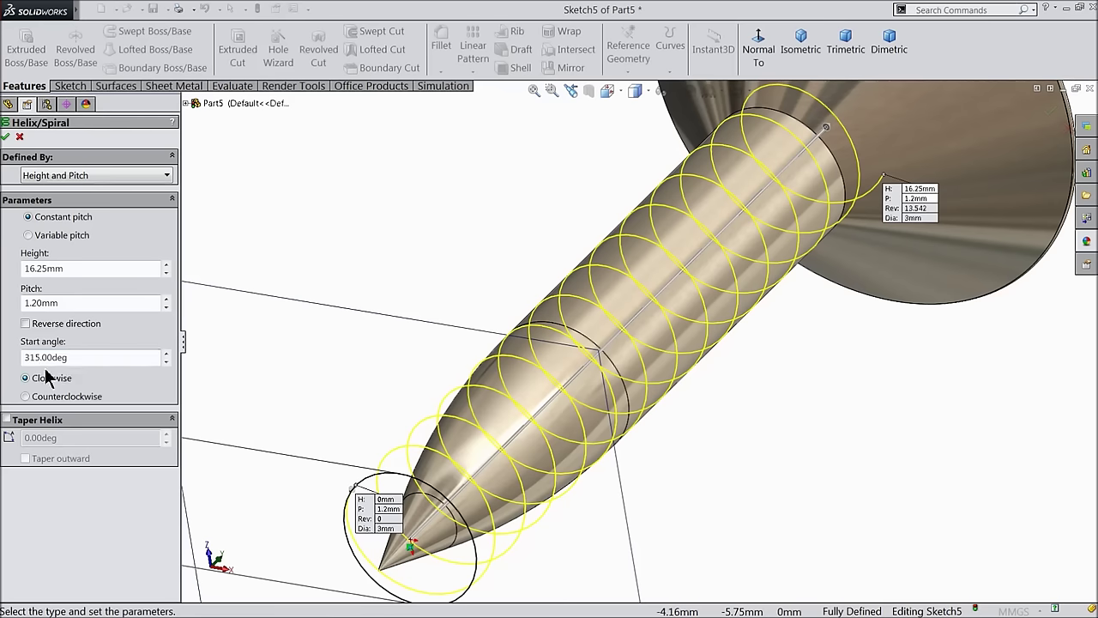
pyautogui.click(6, 137)
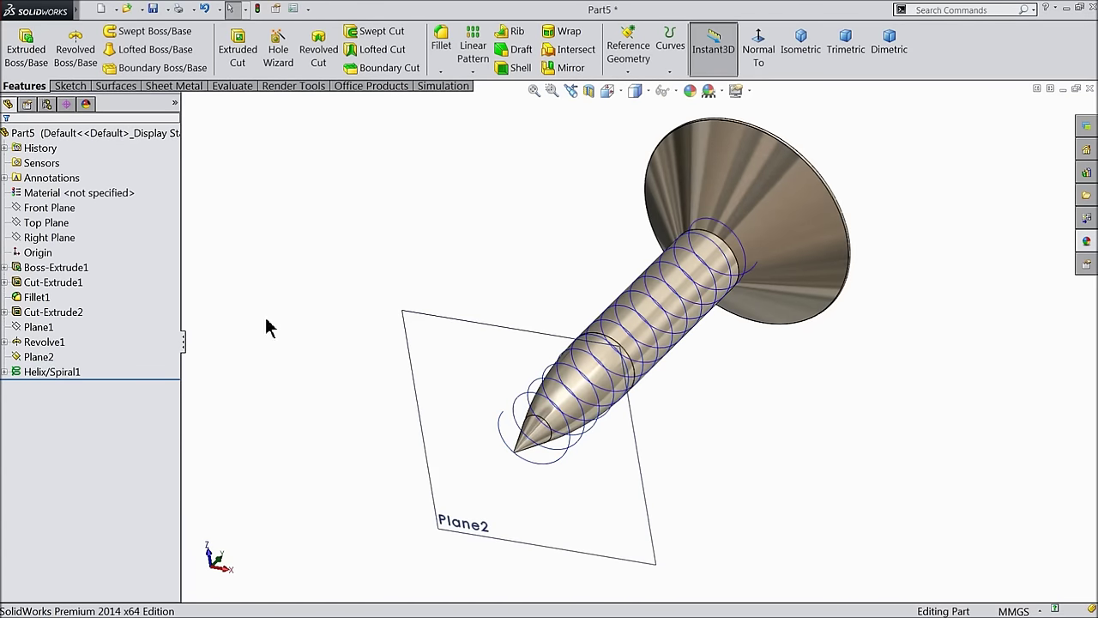
# Step: Start a new sketch on Front Plane, viewed face-on
pyautogui.click(53, 211)
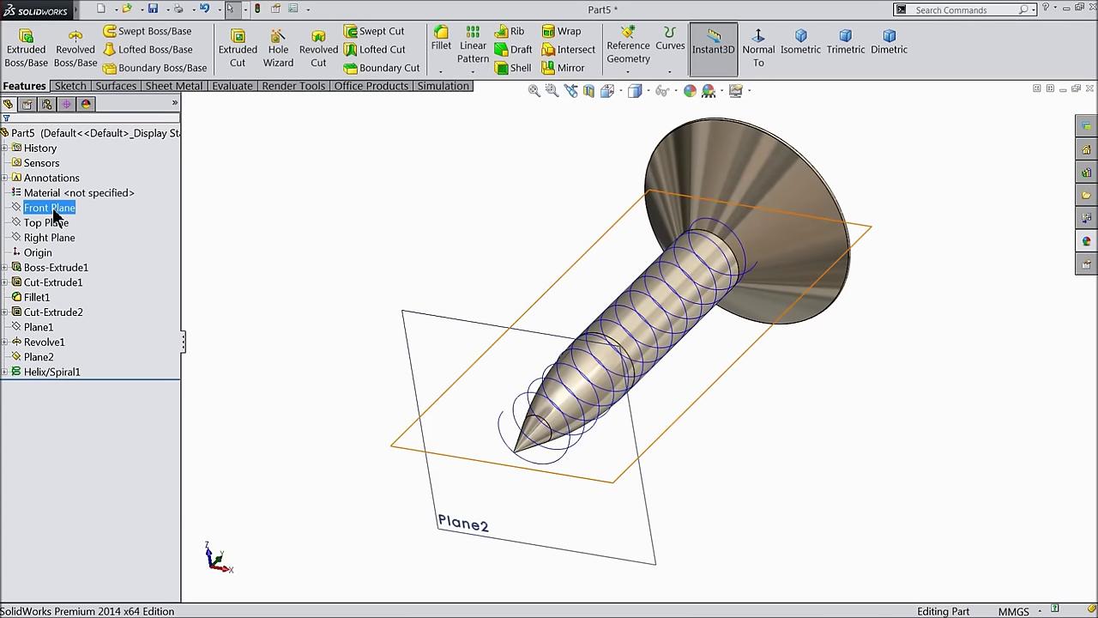
pyautogui.click(62, 194)
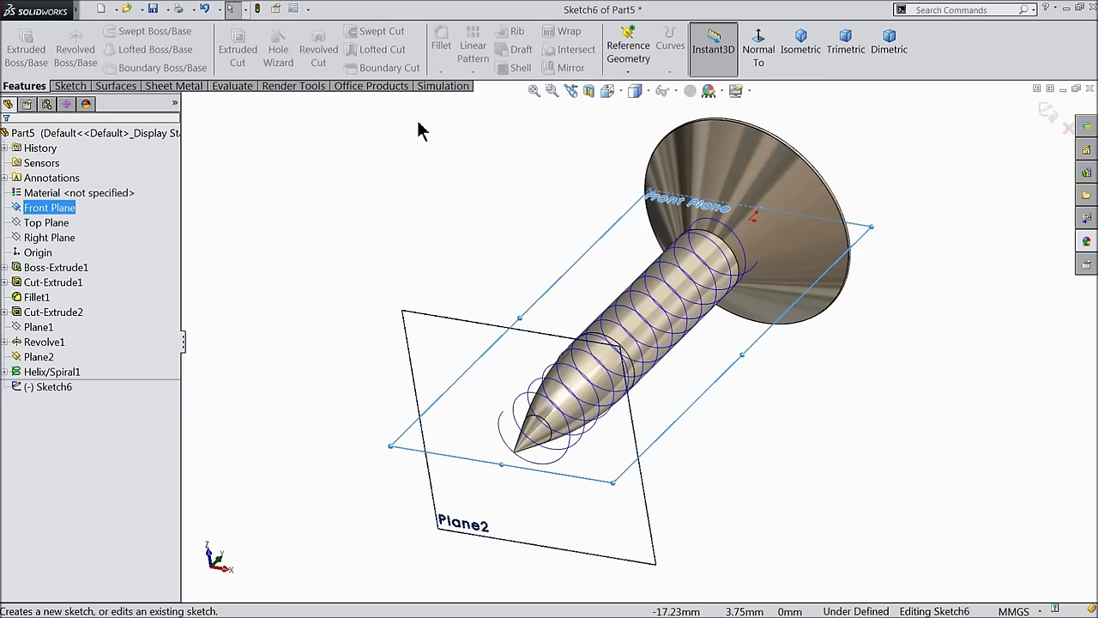
pyautogui.click(758, 53)
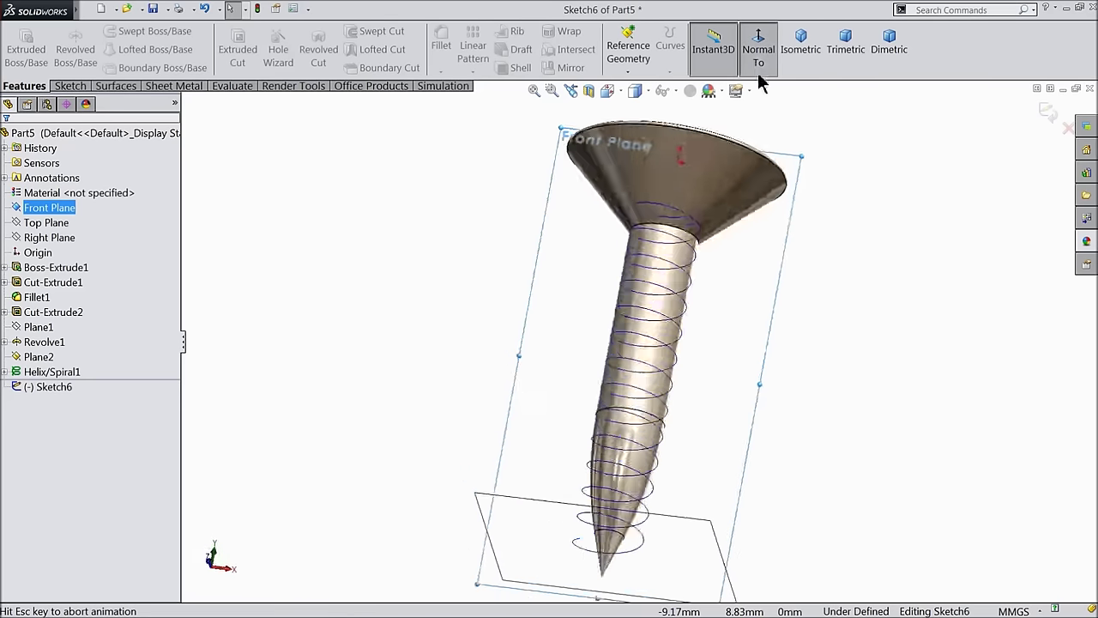
pyautogui.scroll(-5, 630, 467)
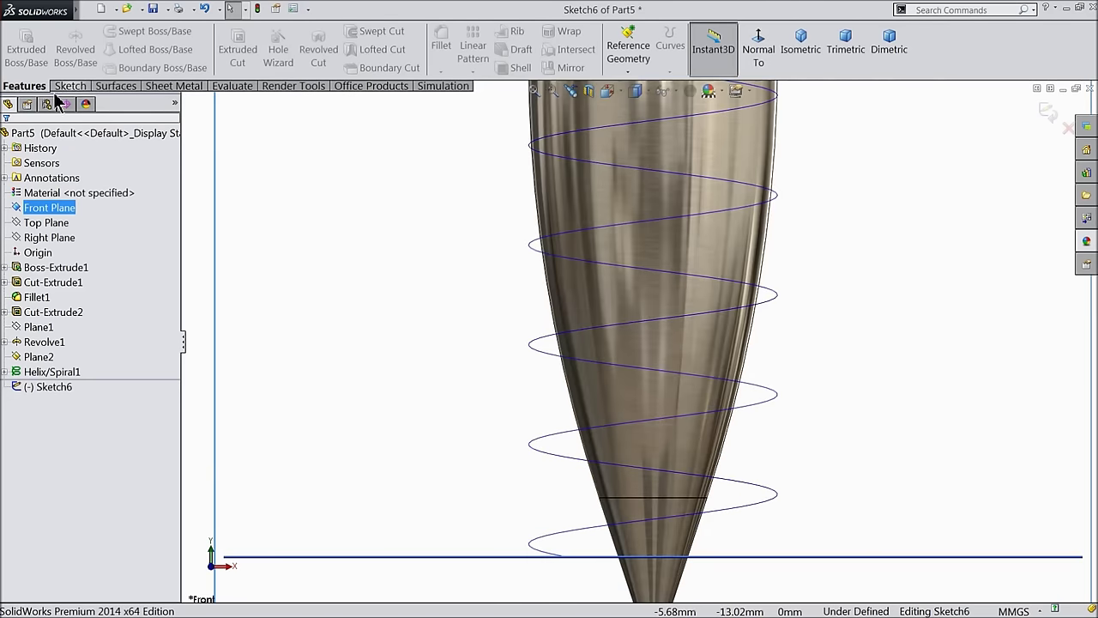
pyautogui.click(70, 86)
pyautogui.scroll(-4, 633, 412)
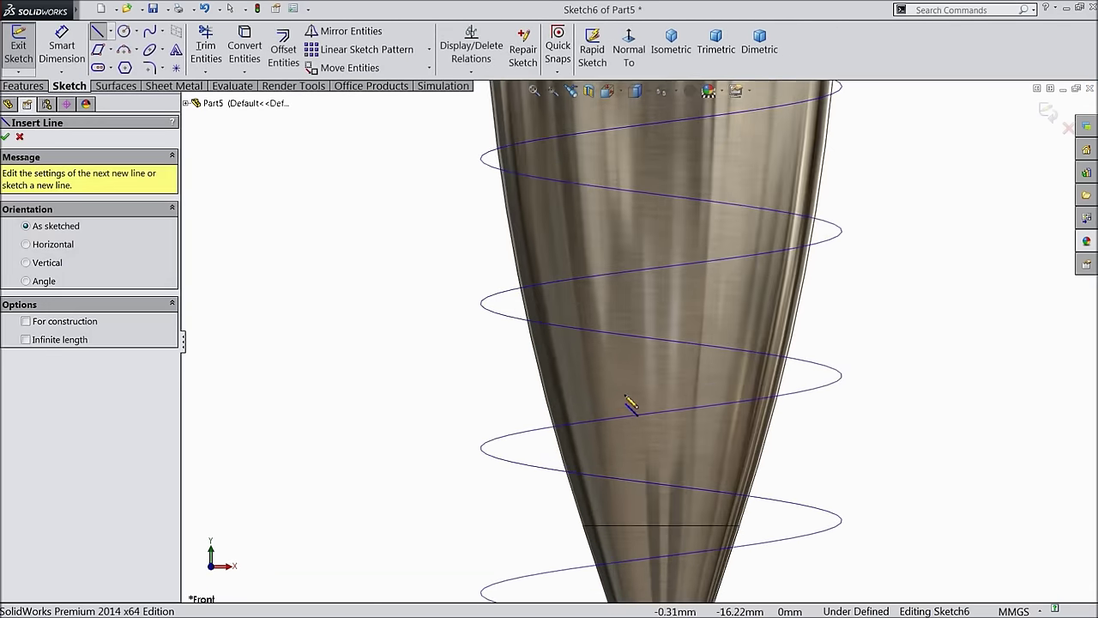
# Step: Draw the triangular thread profile with a vertical edge and a slanted edge to the left
pyautogui.click(578, 118)
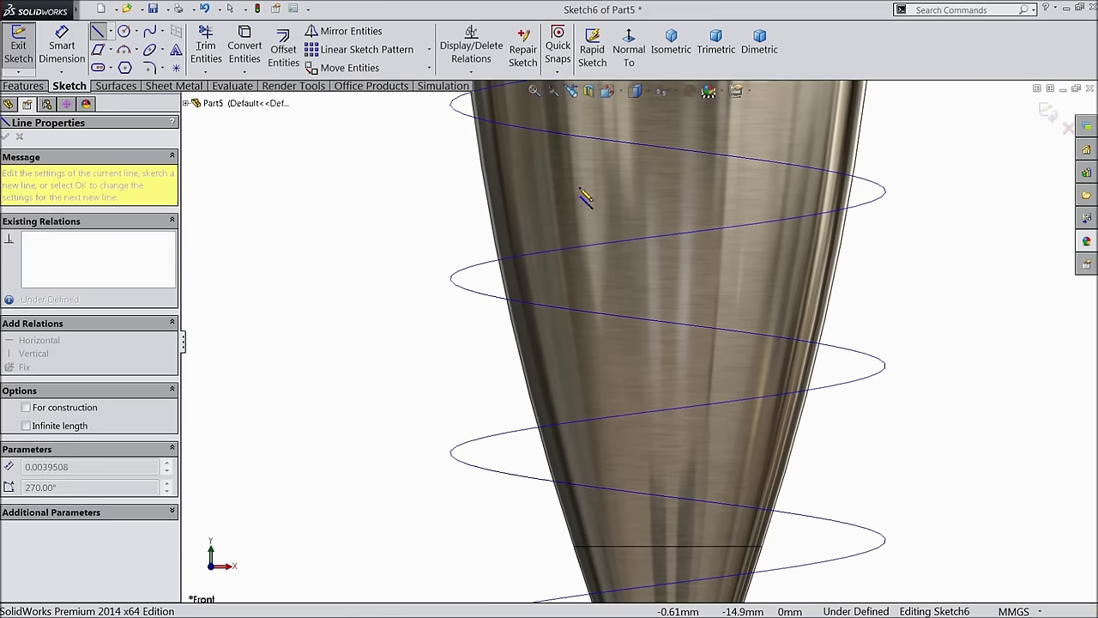
pyautogui.click(579, 277)
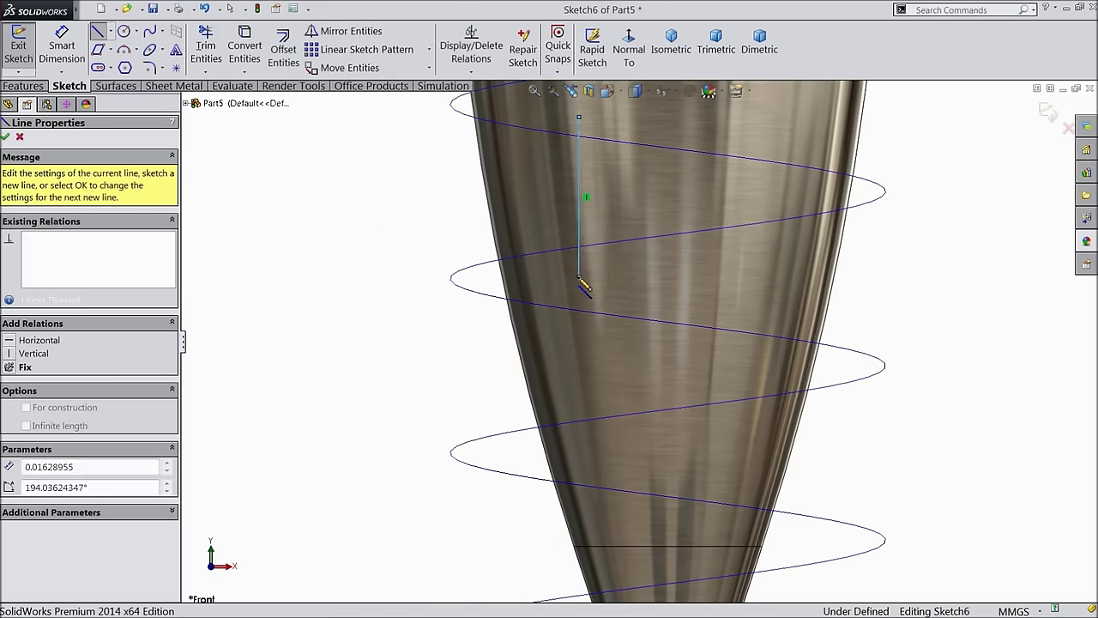
pyautogui.click(357, 175)
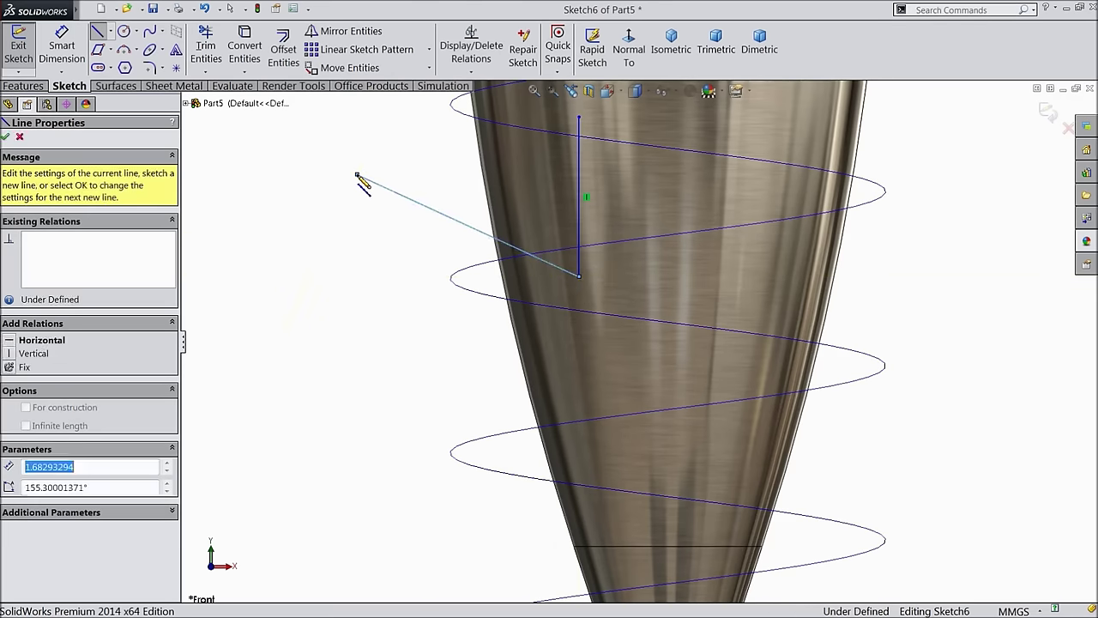
pyautogui.click(581, 119)
pyautogui.rightClick(355, 96)
pyautogui.click(389, 143)
pyautogui.scroll(3, 642, 339)
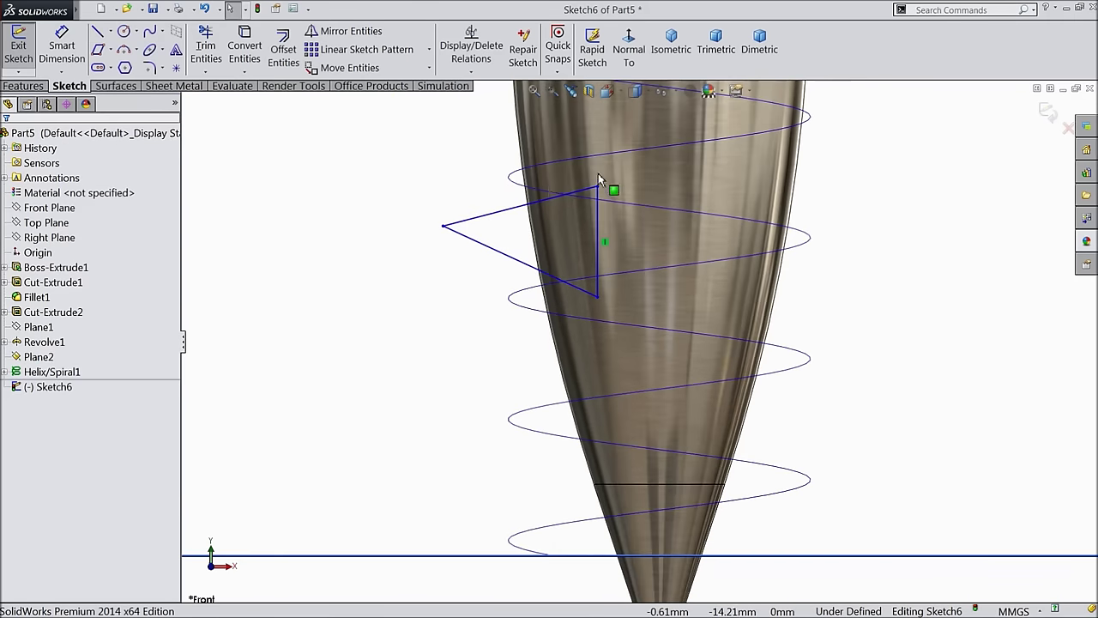
pyautogui.scroll(-2, 598, 178)
# Step: Dimension the profile's vertical line to 1.13 mm and its horizontal depth to 1.57 mm
pyautogui.click(62, 47)
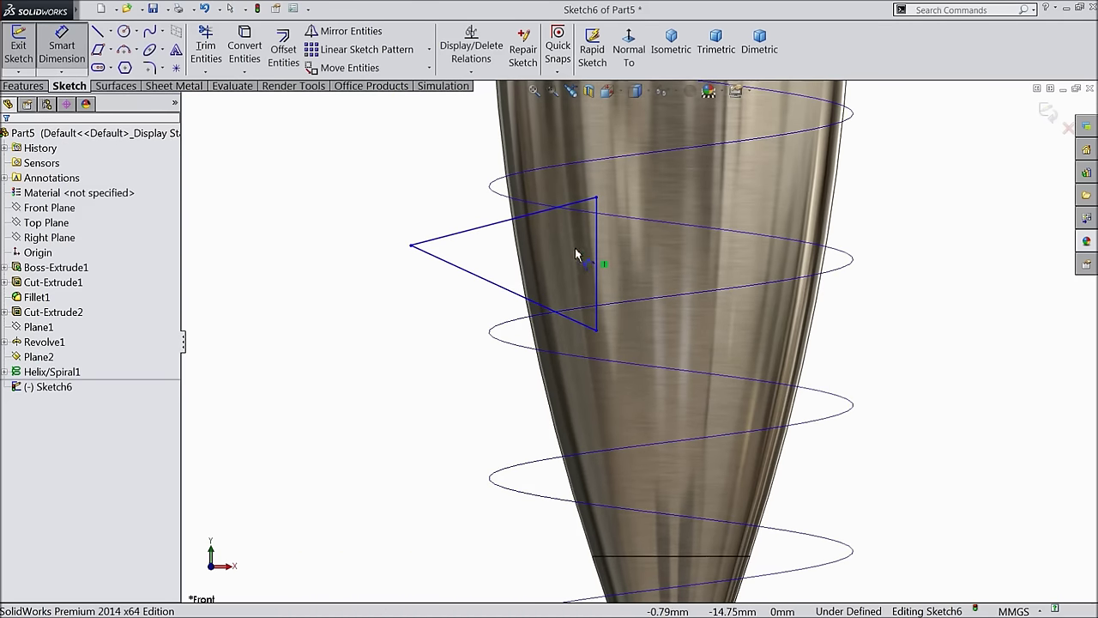
pyautogui.click(601, 259)
pyautogui.click(620, 256)
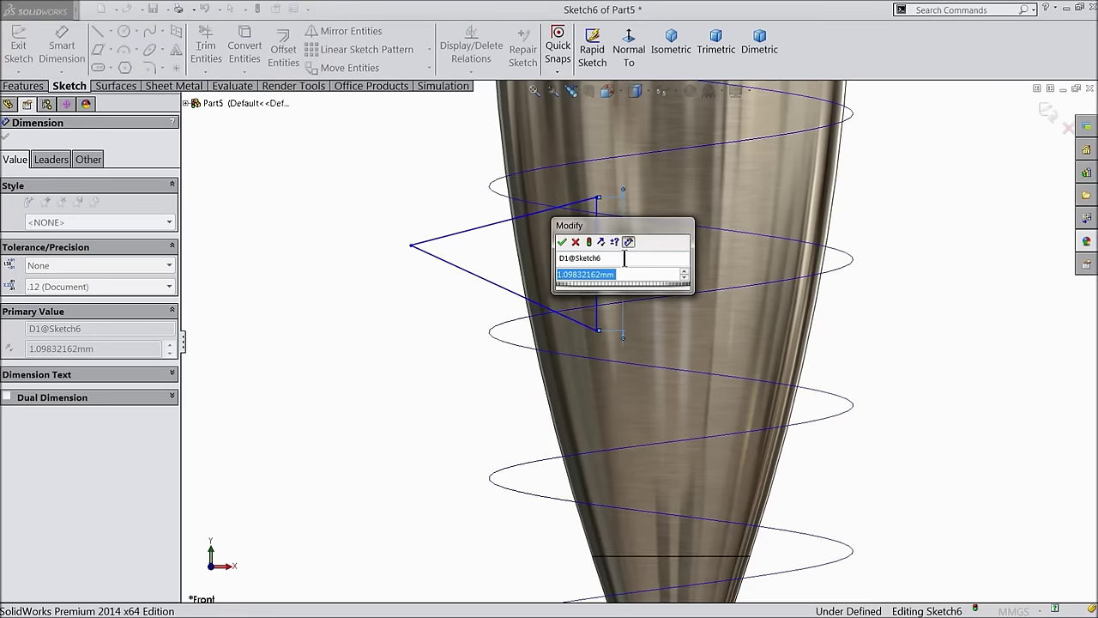
pyautogui.write('1.13')
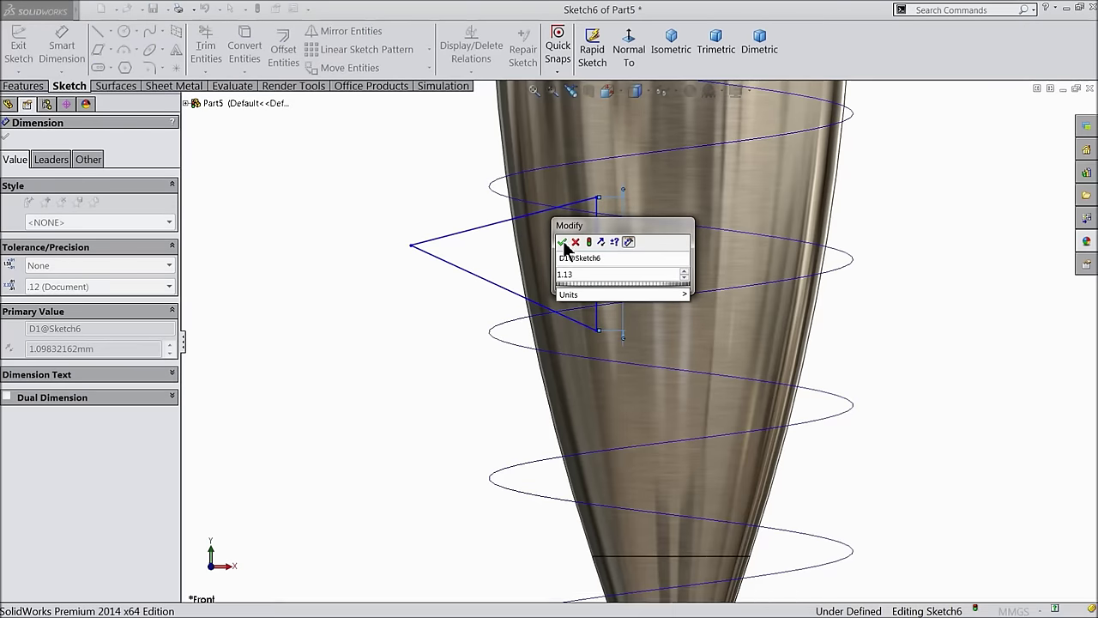
pyautogui.press('Return')
pyautogui.click(598, 233)
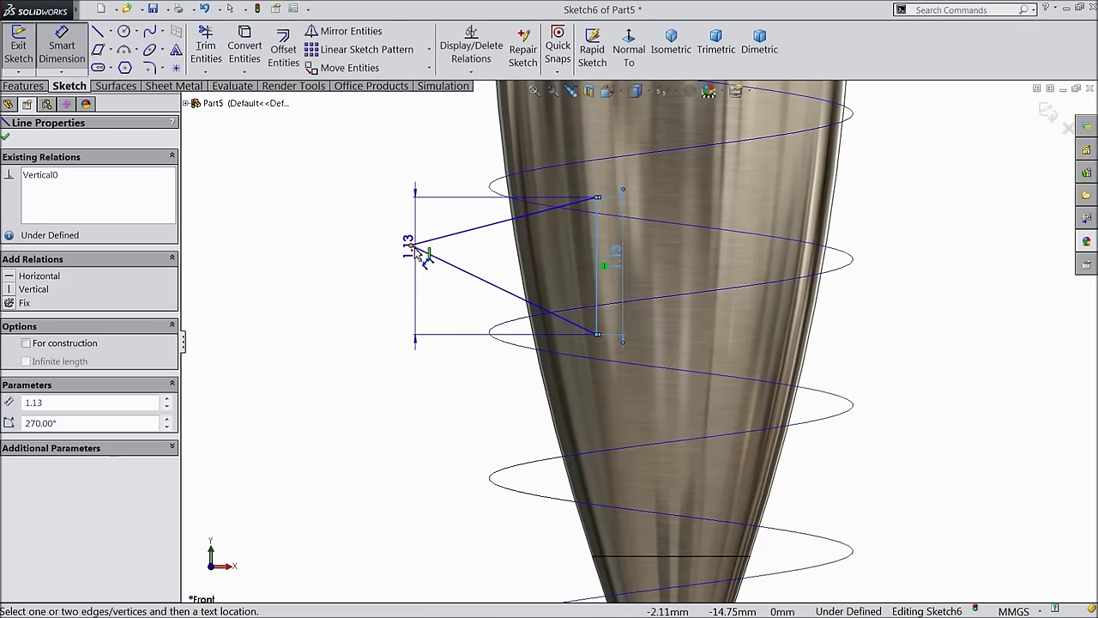
pyautogui.click(413, 247)
pyautogui.click(518, 139)
pyautogui.write('1')
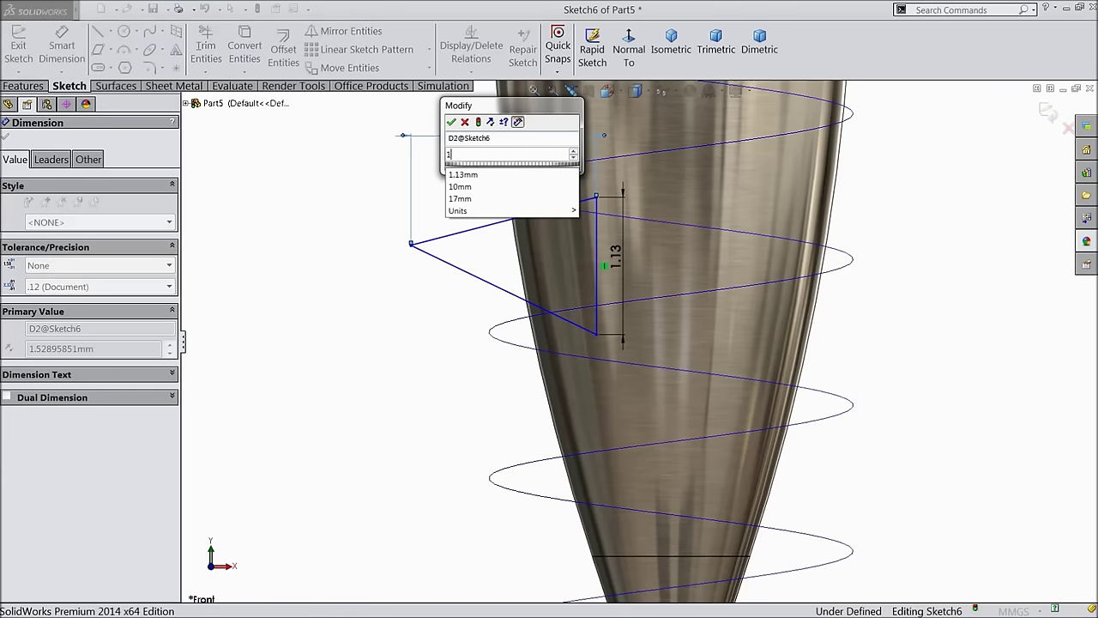
pyautogui.write('.57')
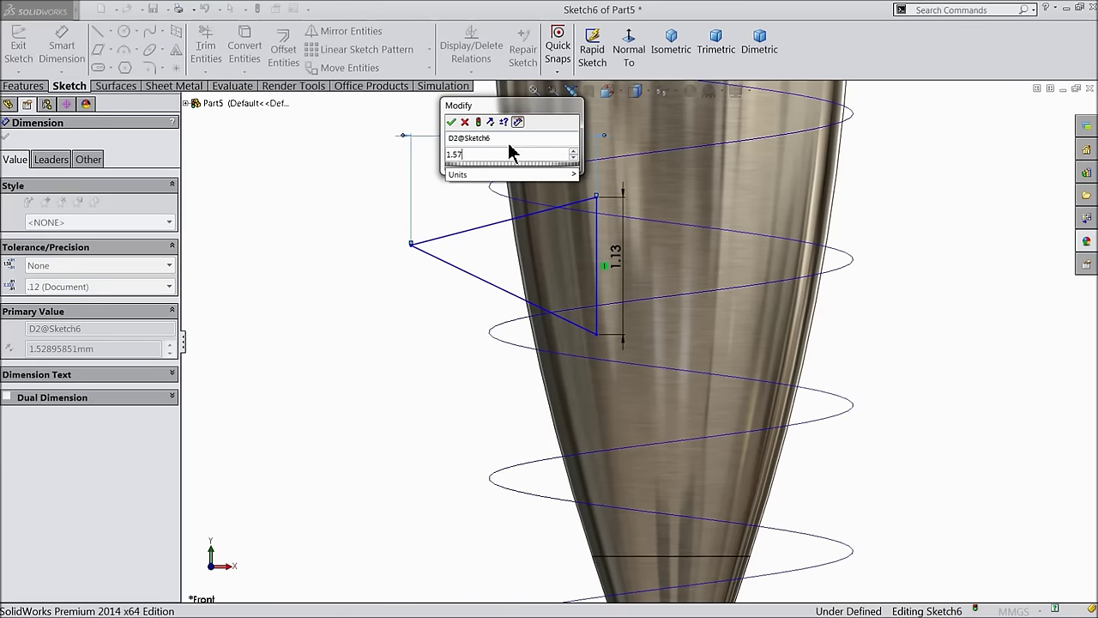
pyautogui.click(451, 122)
# Step: Add an angle dimension between the two slanted profile lines, keeping its value
pyautogui.scroll(-2, 538, 257)
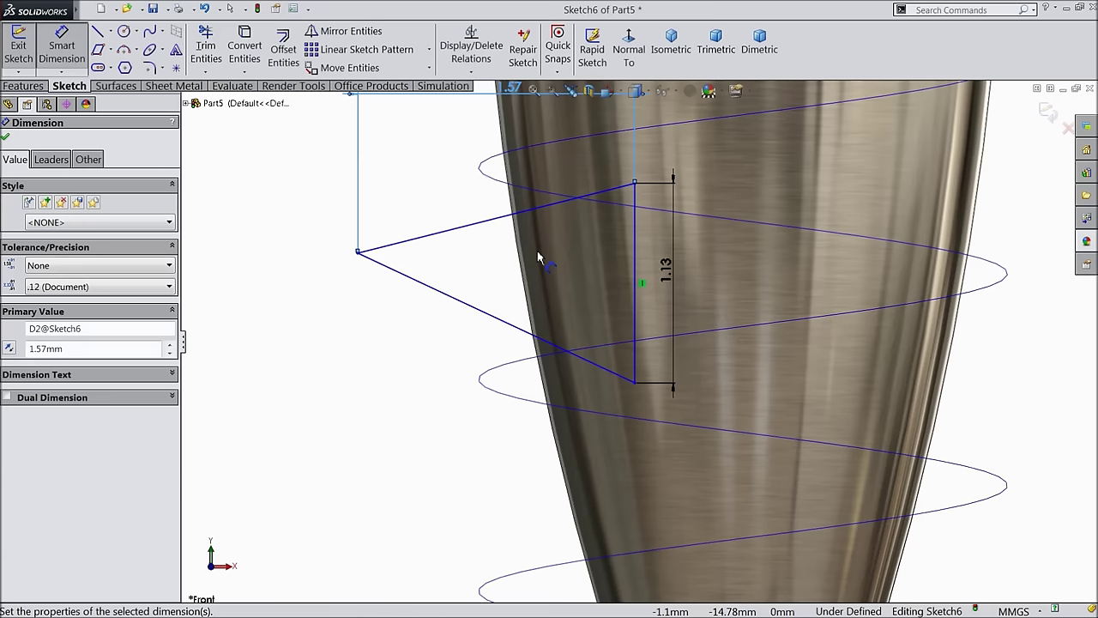
pyautogui.click(369, 249)
pyautogui.click(393, 269)
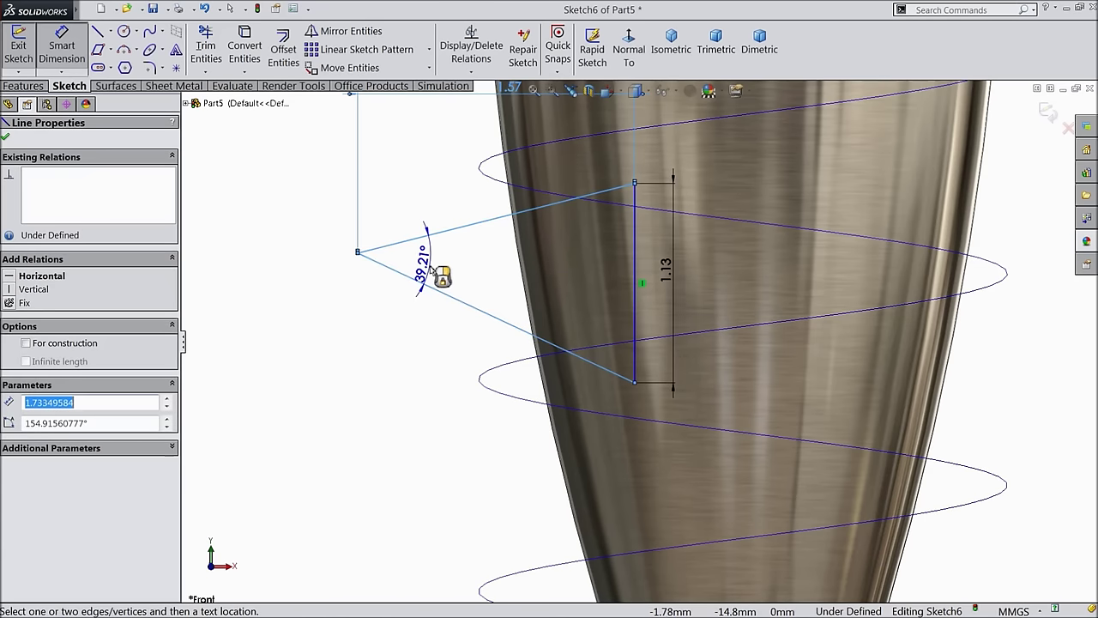
pyautogui.click(441, 274)
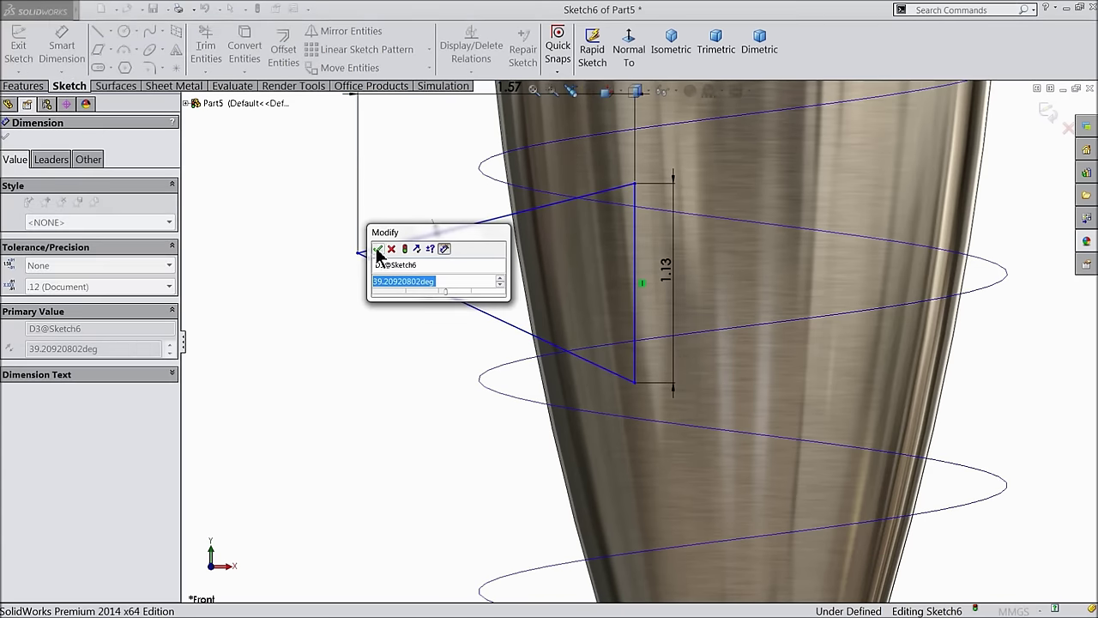
pyautogui.click(378, 249)
pyautogui.scroll(2, 532, 300)
# Step: Dimension the horizontal offset from the profile's lower vertex to the cone tip as 0.45 mm
pyautogui.click(532, 313)
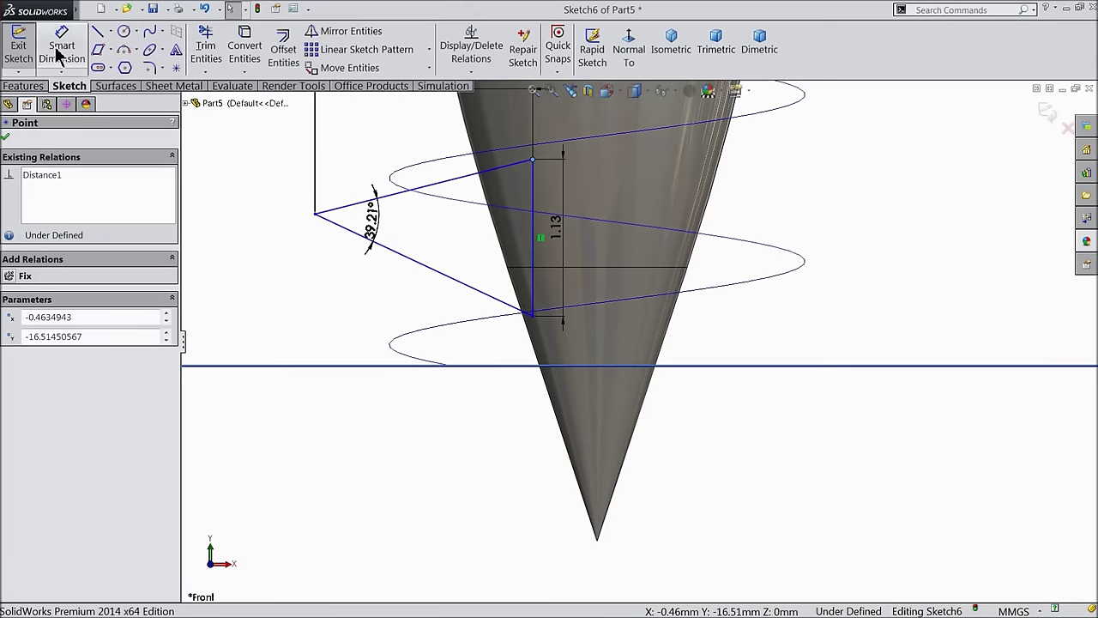
pyautogui.click(60, 54)
pyautogui.click(532, 316)
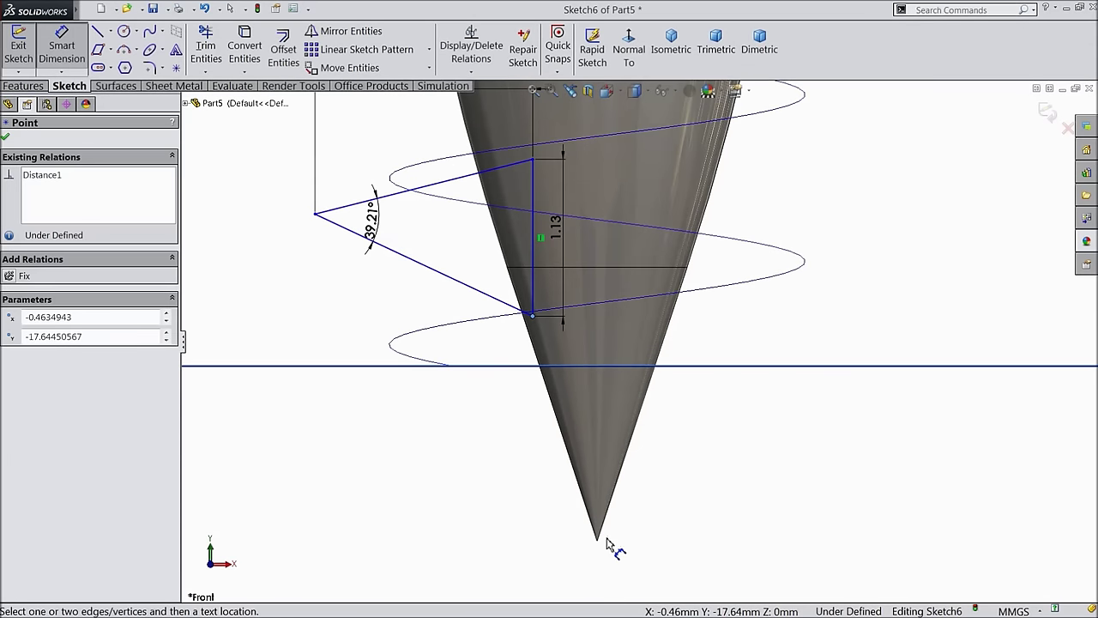
pyautogui.click(598, 542)
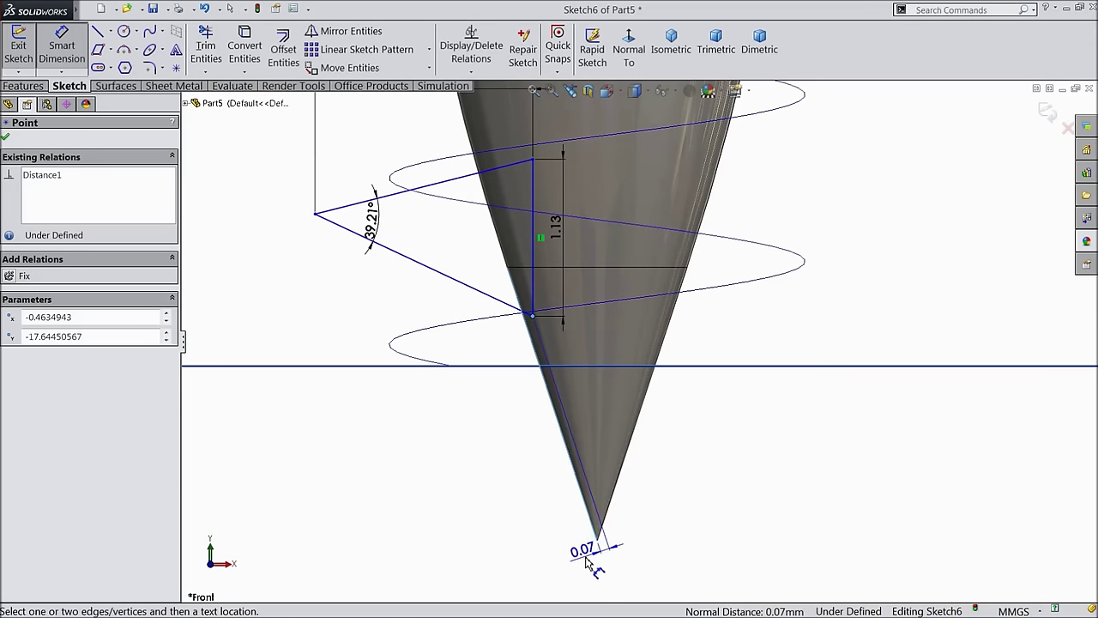
pyautogui.press('Escape')
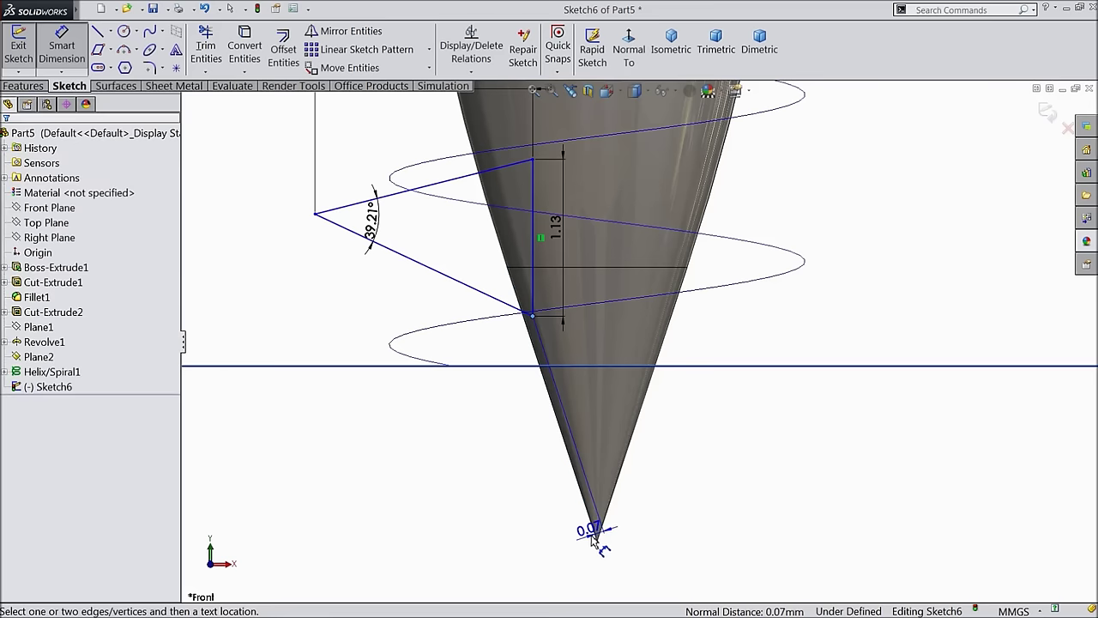
pyautogui.click(532, 316)
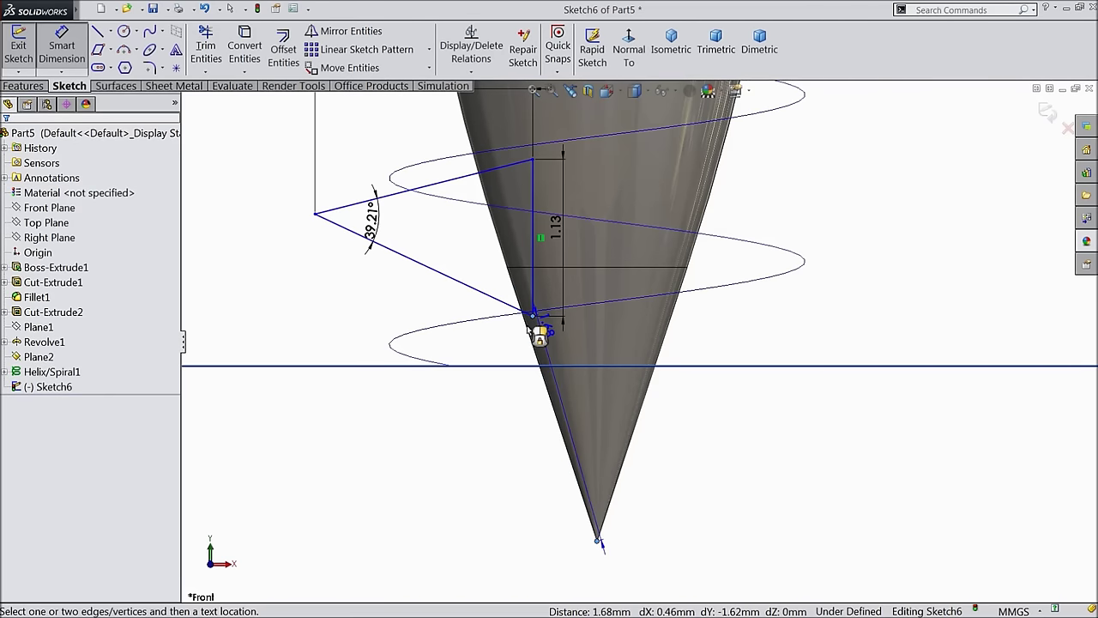
pyautogui.click(595, 540)
pyautogui.click(565, 560)
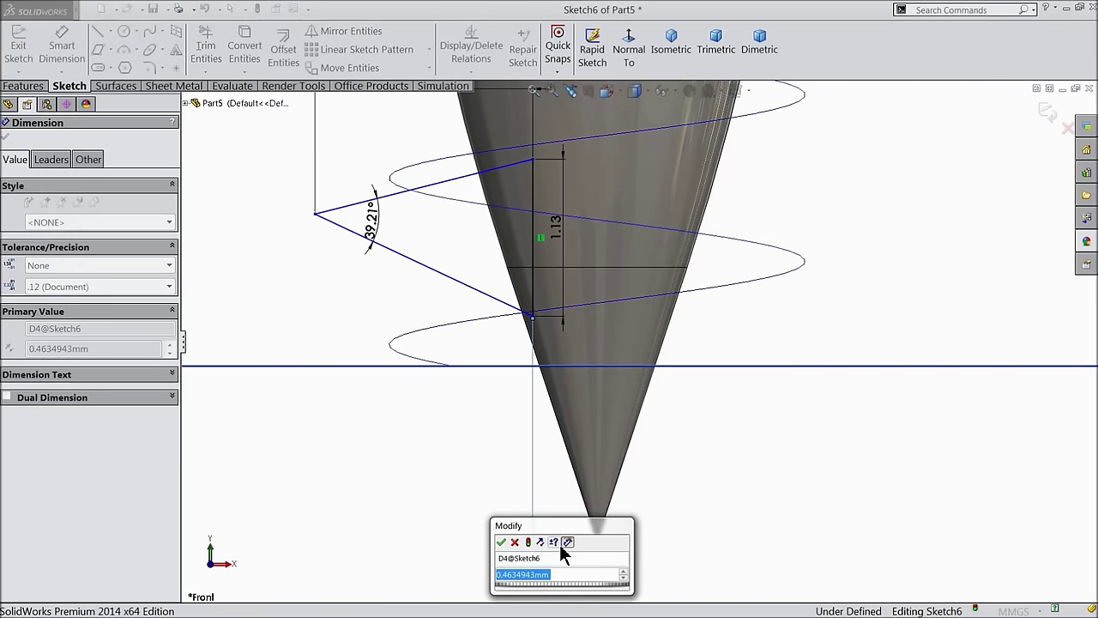
pyautogui.write('04')
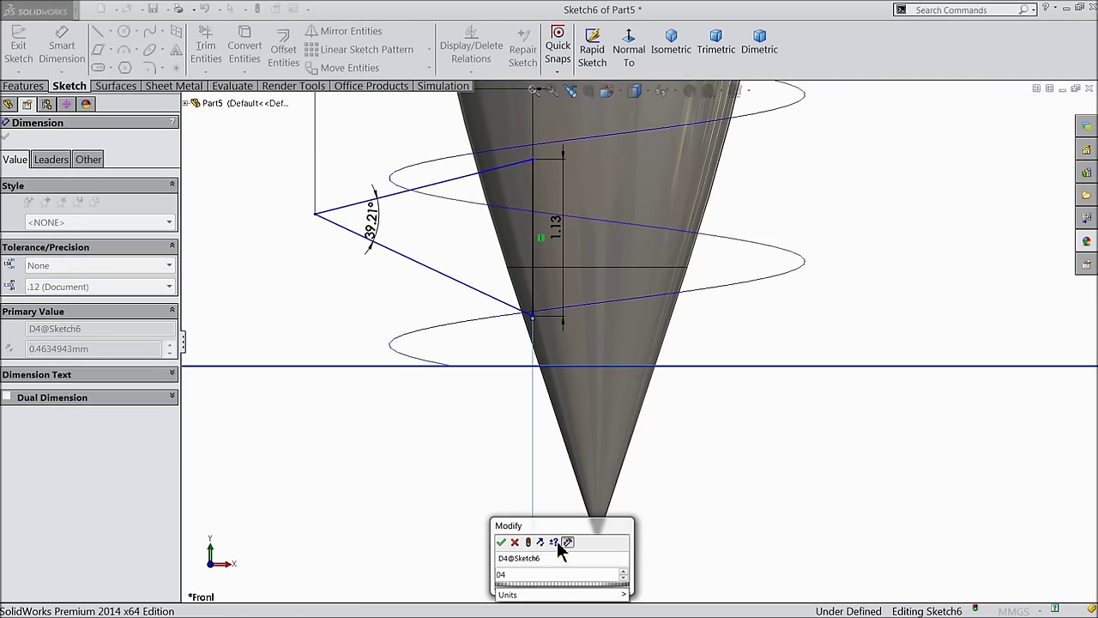
pyautogui.press('BackSpace')
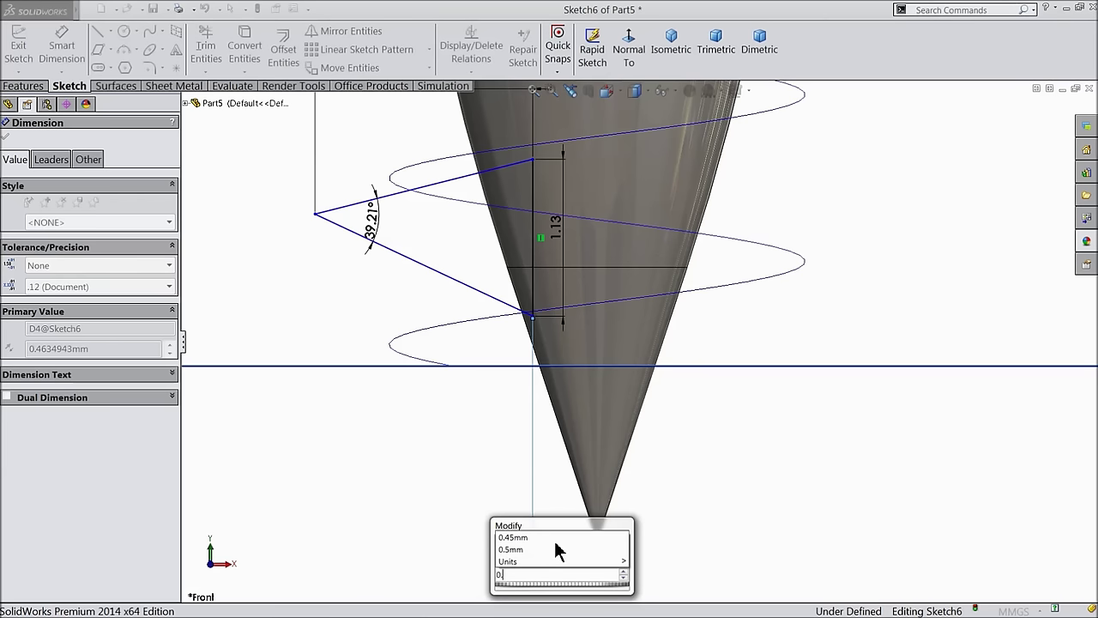
pyautogui.write('.45')
pyautogui.click(502, 542)
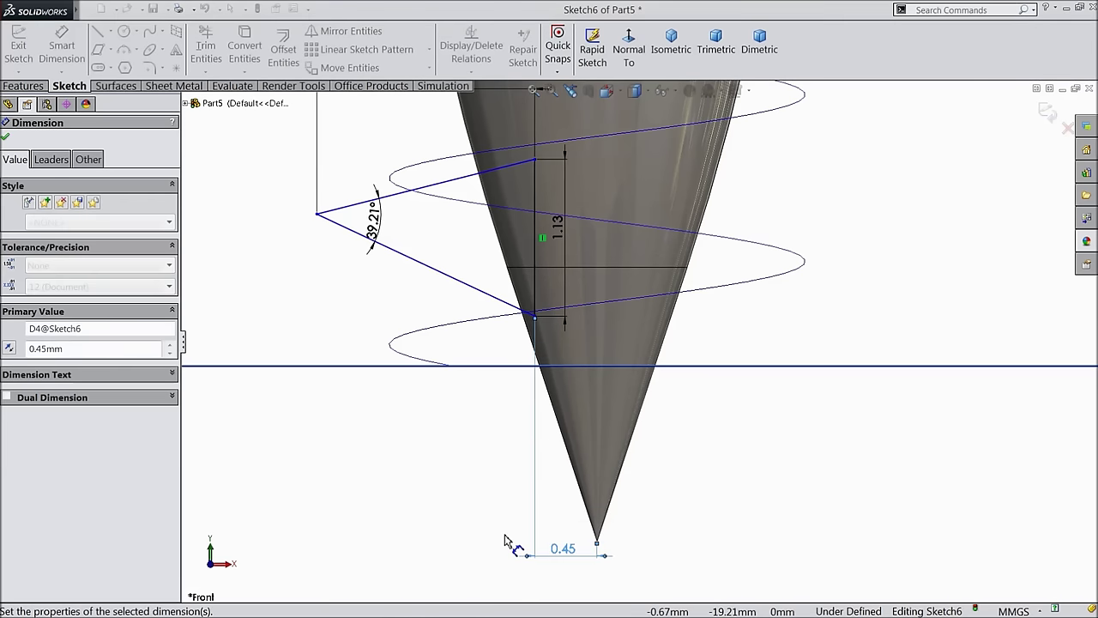
# Step: Set the vertical distance from the profile endpoint to the cone tip to 1 mm and exit the sketch
pyautogui.click(535, 316)
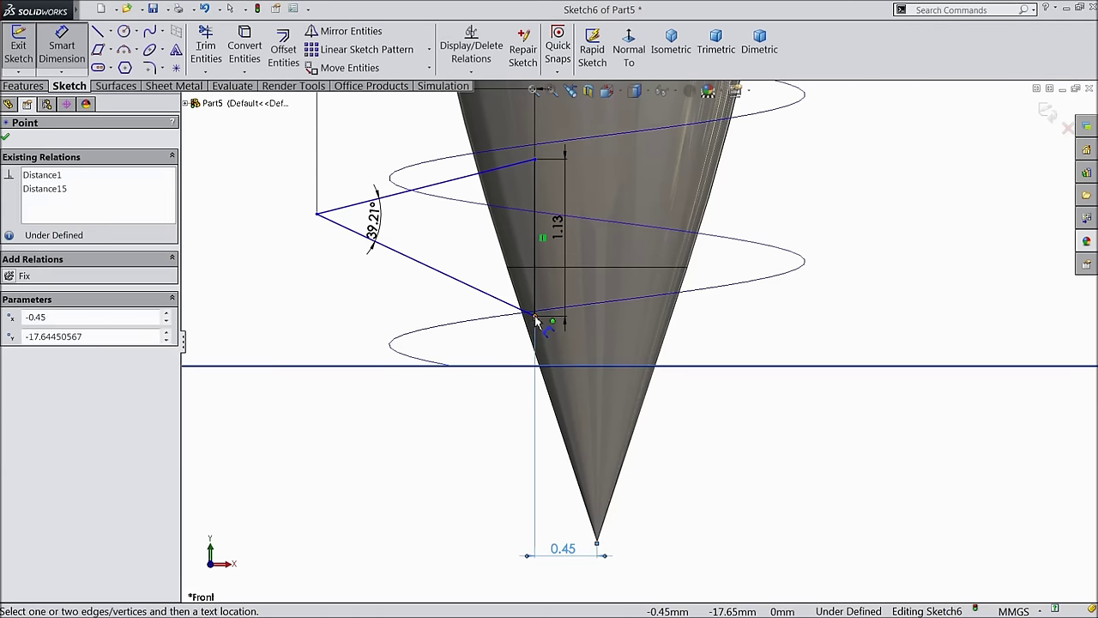
pyautogui.click(597, 541)
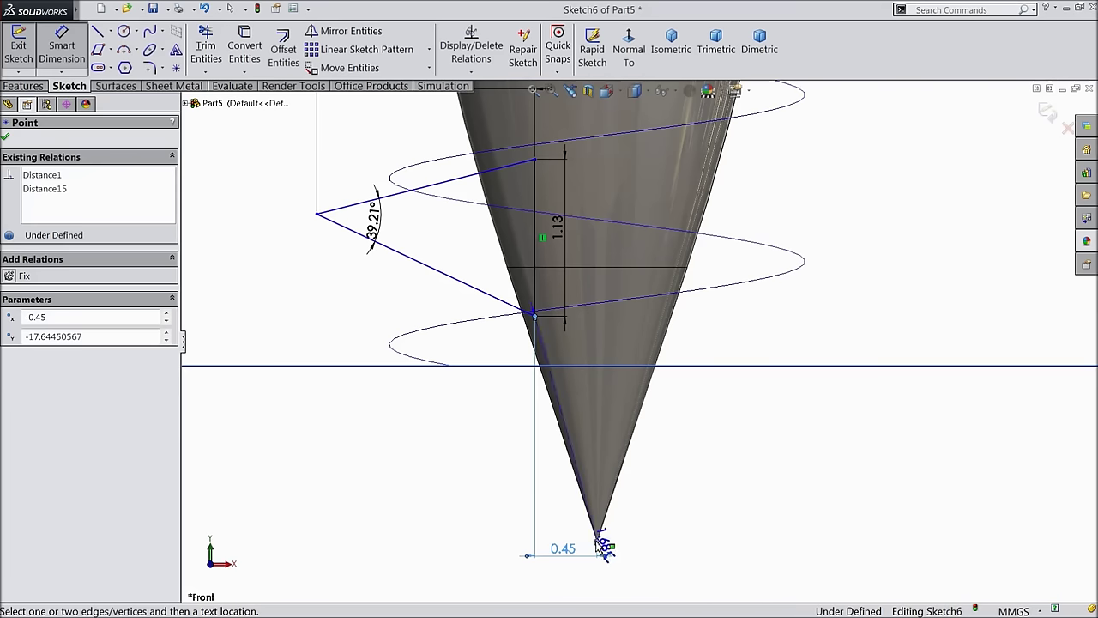
pyautogui.click(699, 449)
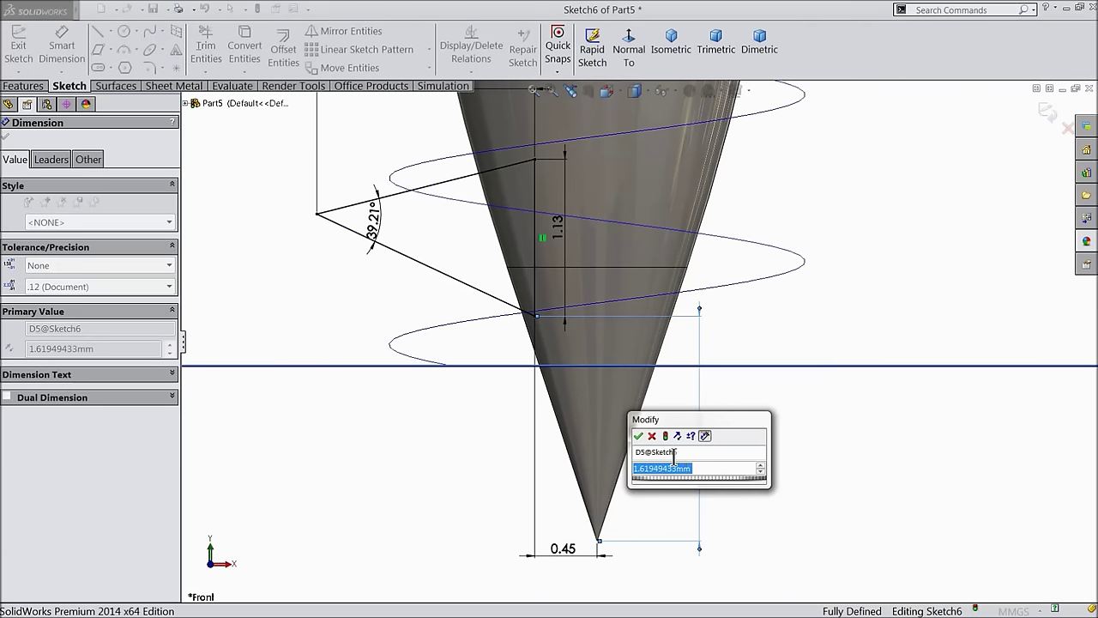
pyautogui.write('1')
pyautogui.click(640, 438)
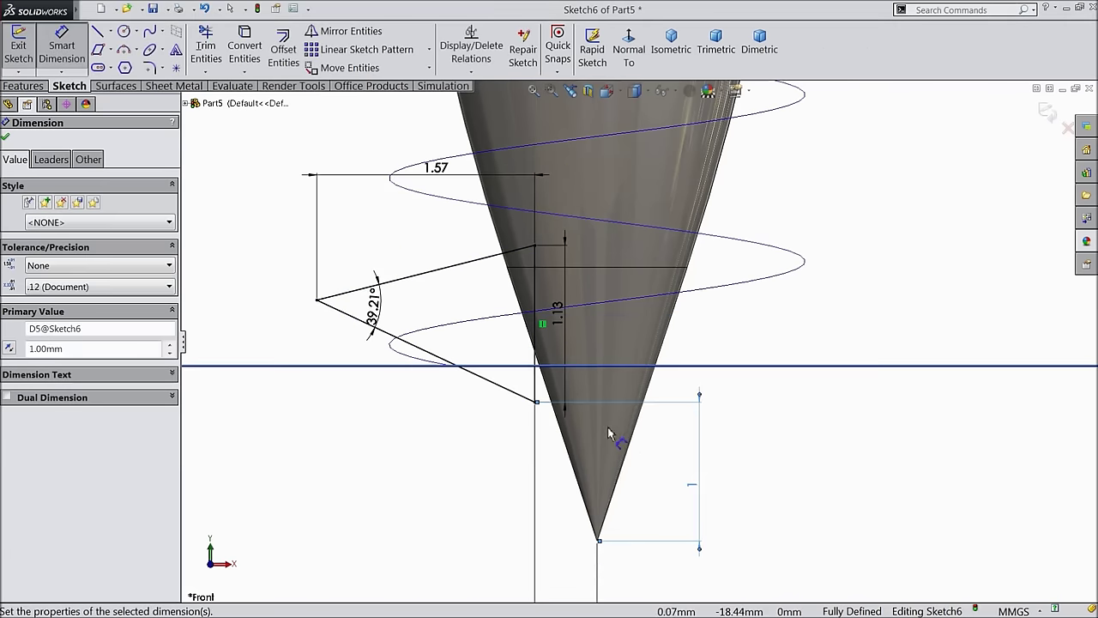
pyautogui.scroll(5, 607, 431)
pyautogui.scroll(-3, 650, 387)
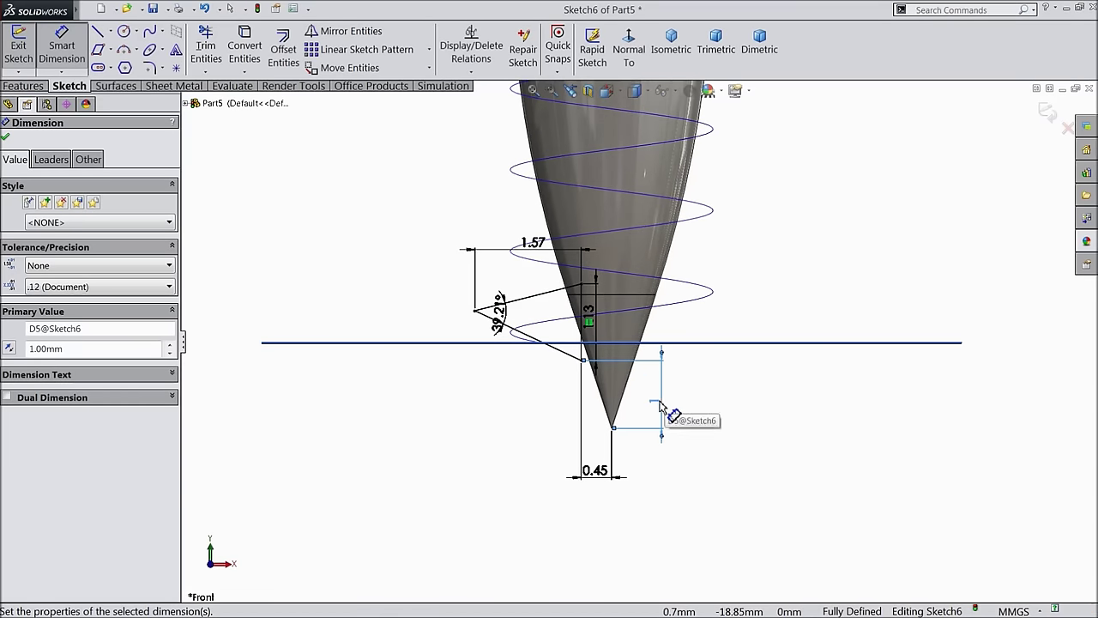
pyautogui.scroll(5, 651, 365)
pyautogui.scroll(-3, 649, 359)
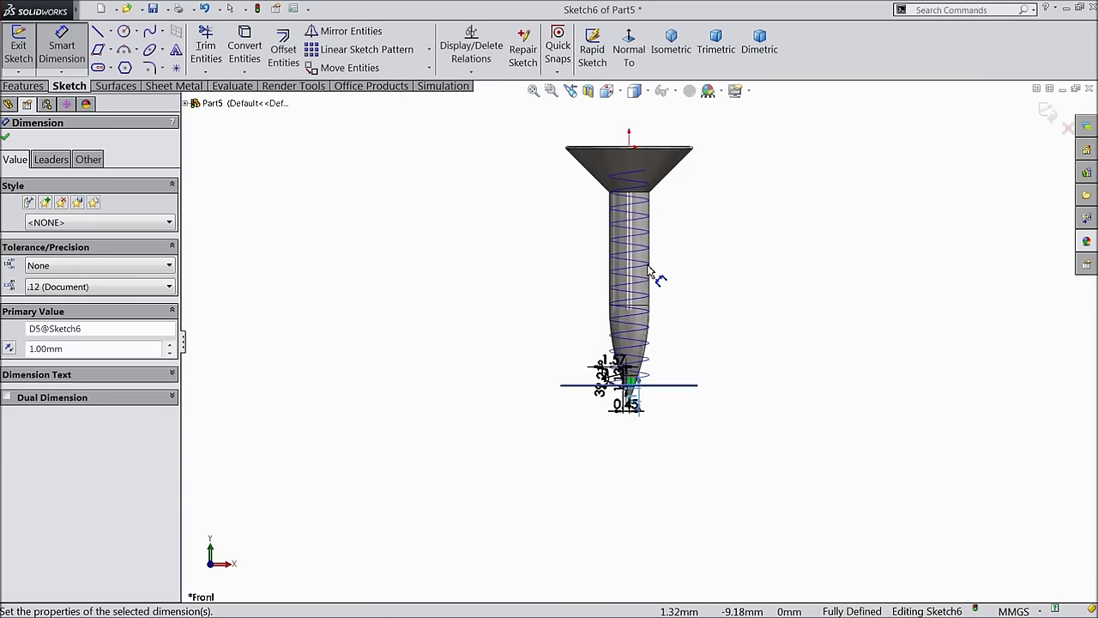
pyautogui.click(6, 140)
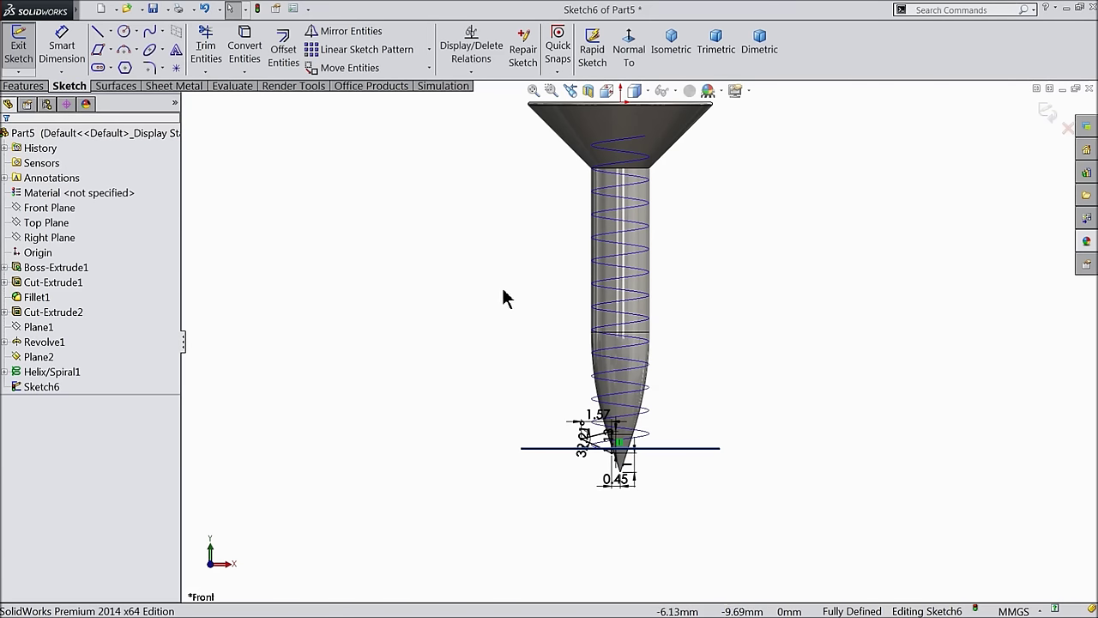
pyautogui.click(1046, 116)
# Step: Sweep Sketch6 along Helix/Spiral1 to create the Sweep2 thread
pyautogui.click(23, 87)
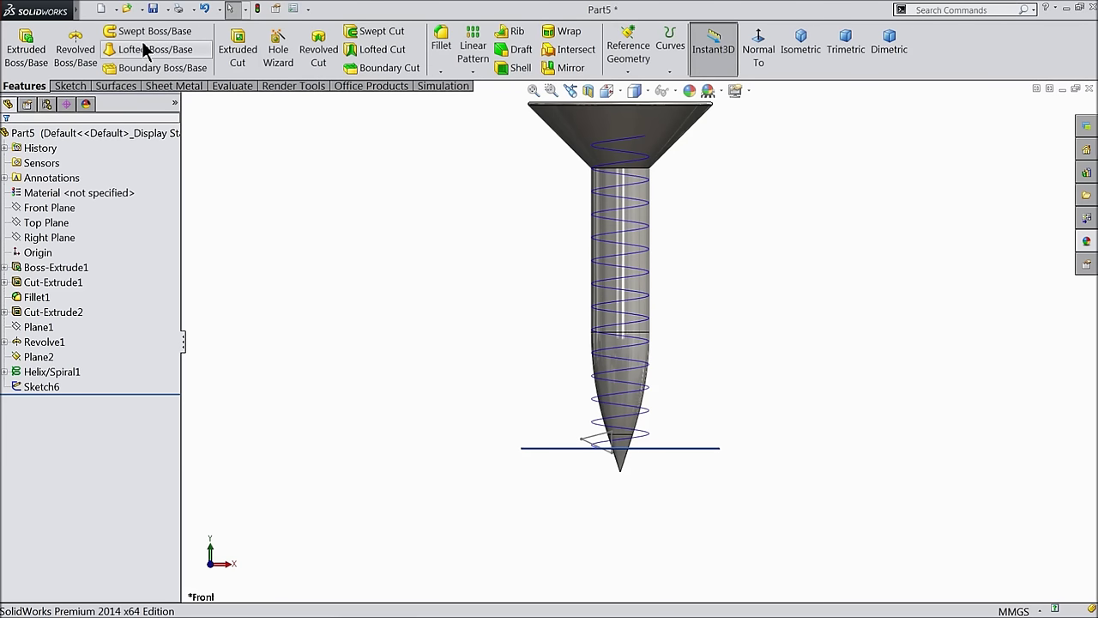
pyautogui.click(141, 33)
pyautogui.scroll(-4, 592, 433)
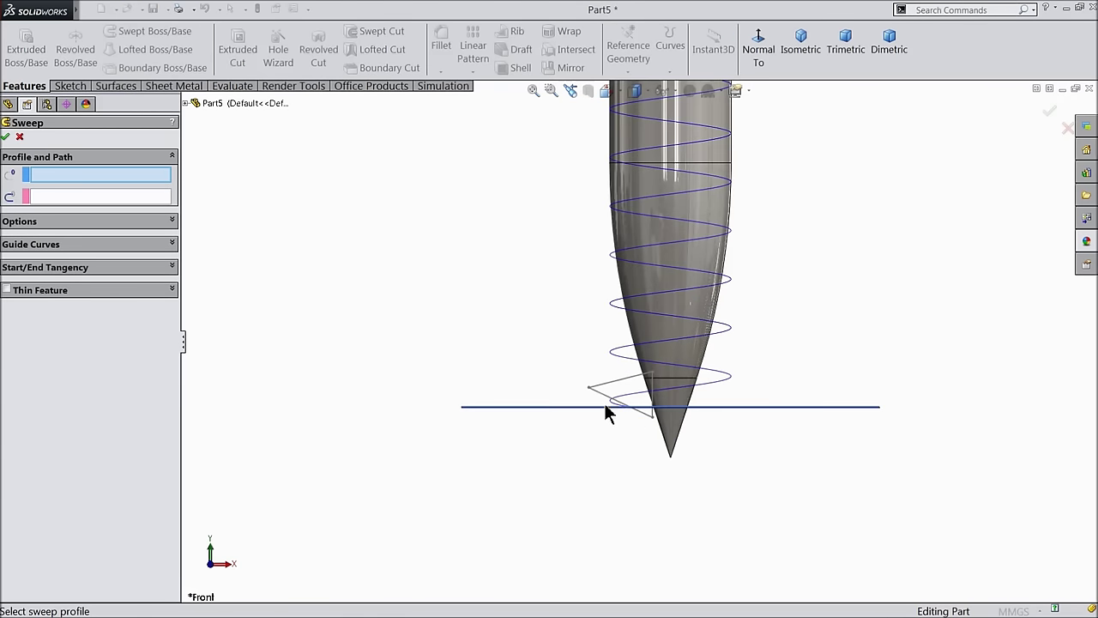
pyautogui.click(603, 398)
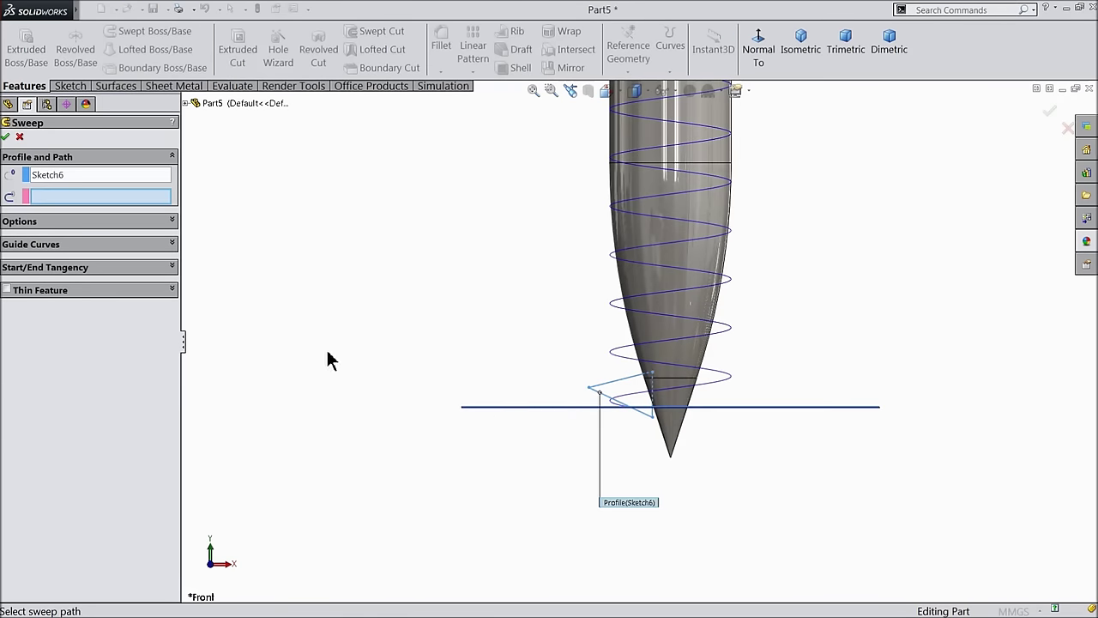
pyautogui.click(728, 378)
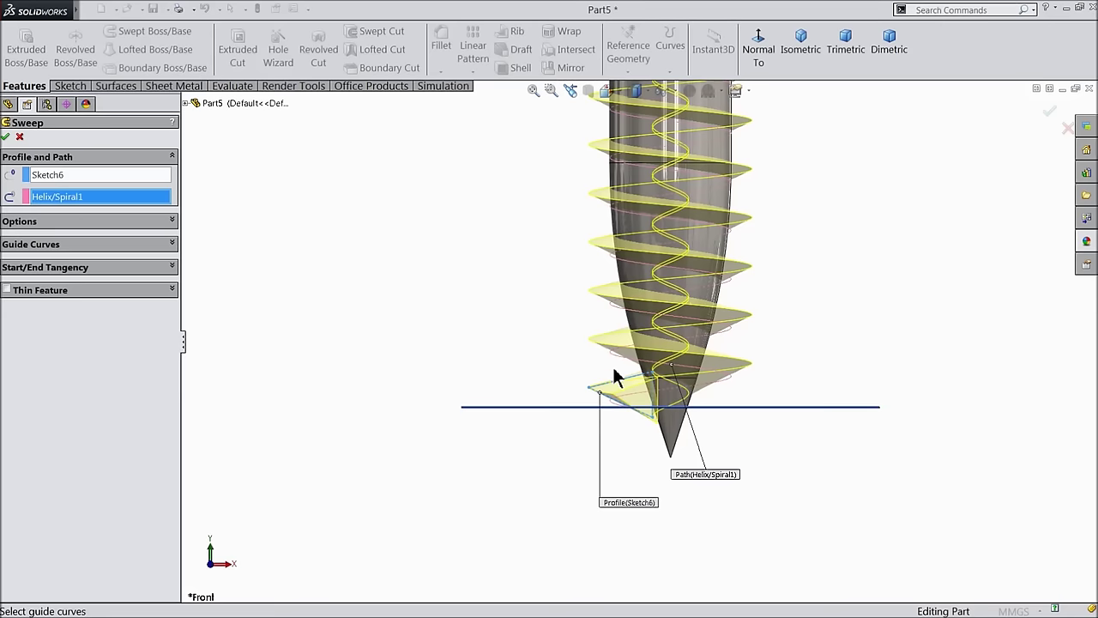
pyautogui.scroll(5, 614, 377)
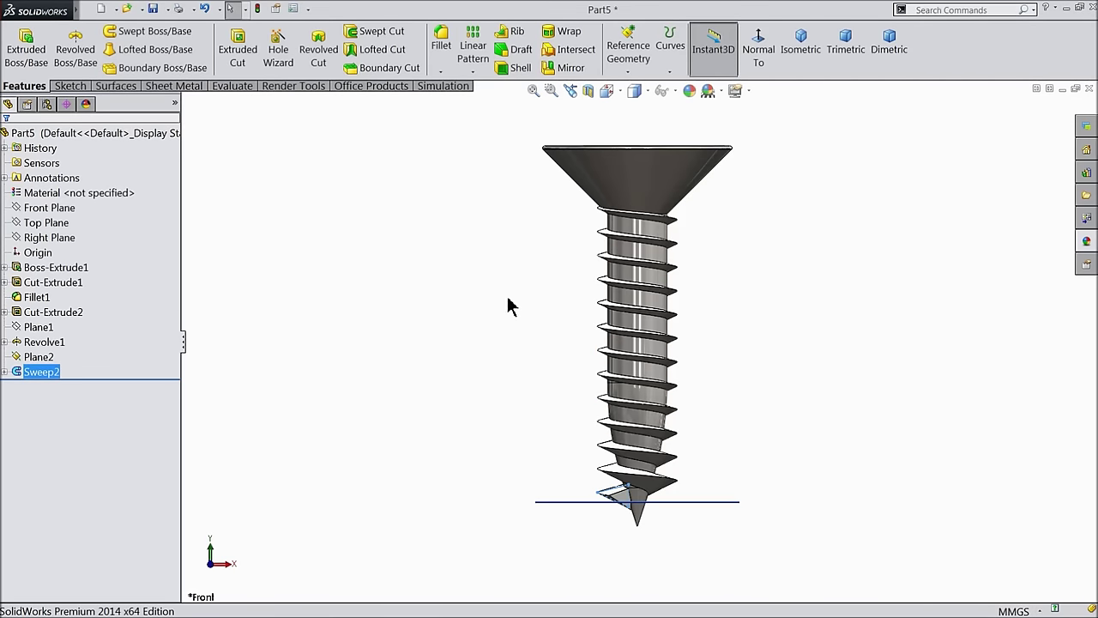
pyautogui.moveTo(508, 306)
pyautogui.mouseDown(button='middle')
pyautogui.moveTo(514, 422)
pyautogui.moveTo(513, 296)
pyautogui.mouseUp(button='middle')
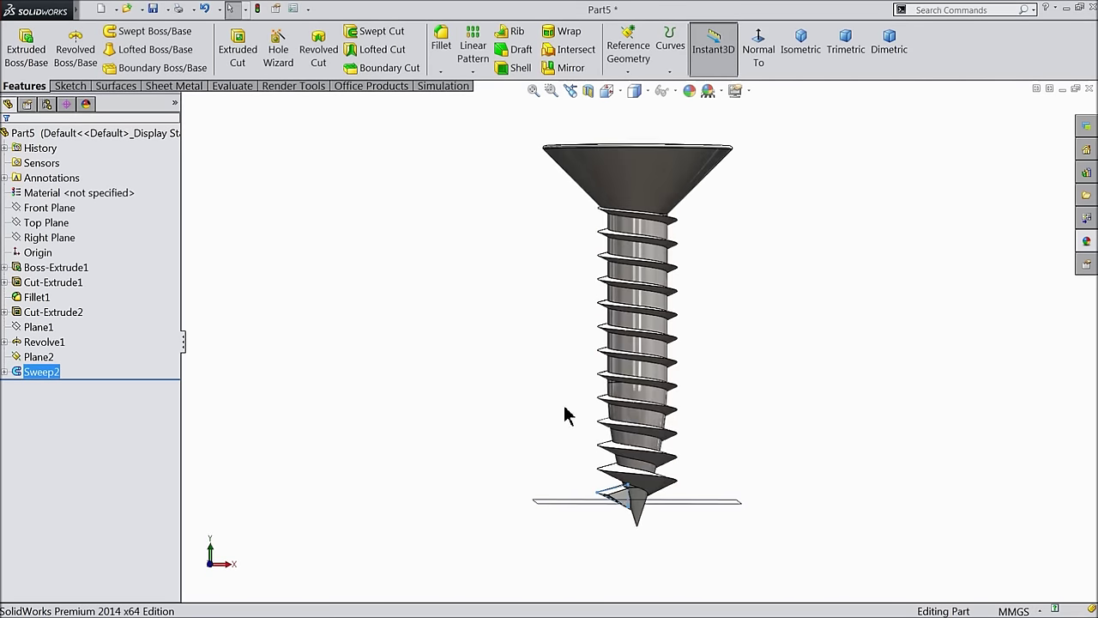
pyautogui.scroll(-5, 649, 507)
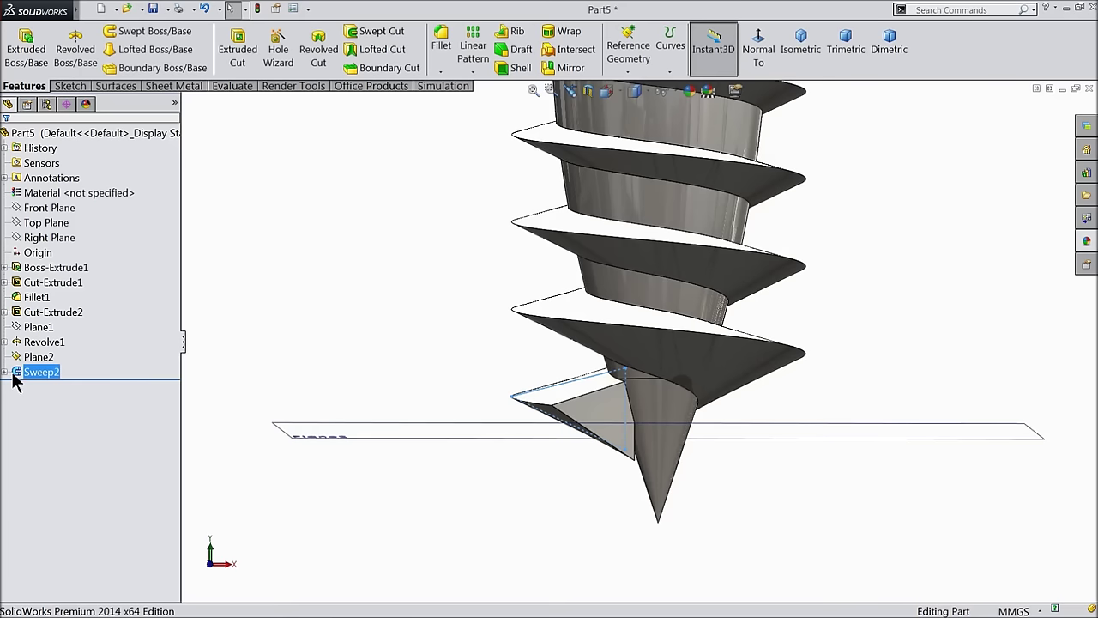
pyautogui.click(7, 372)
# Step: Edit Sketch6, change the 1 mm vertical distance to 0.5 mm, and rebuild the thread
pyautogui.click(34, 387)
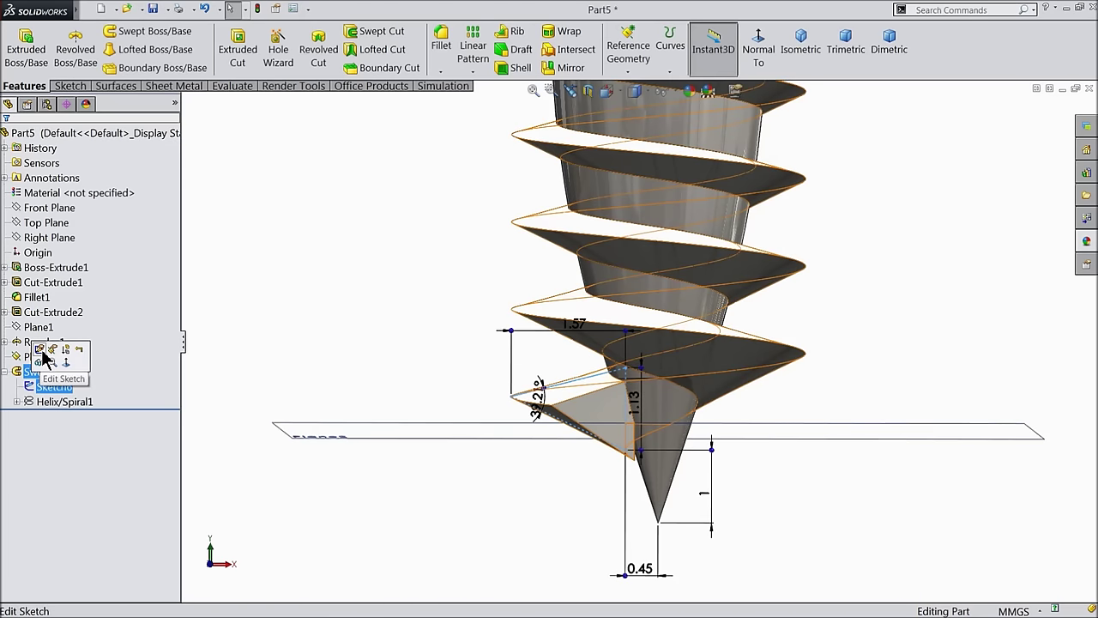
pyautogui.click(39, 350)
pyautogui.scroll(2, 775, 503)
pyautogui.scroll(-5, 650, 472)
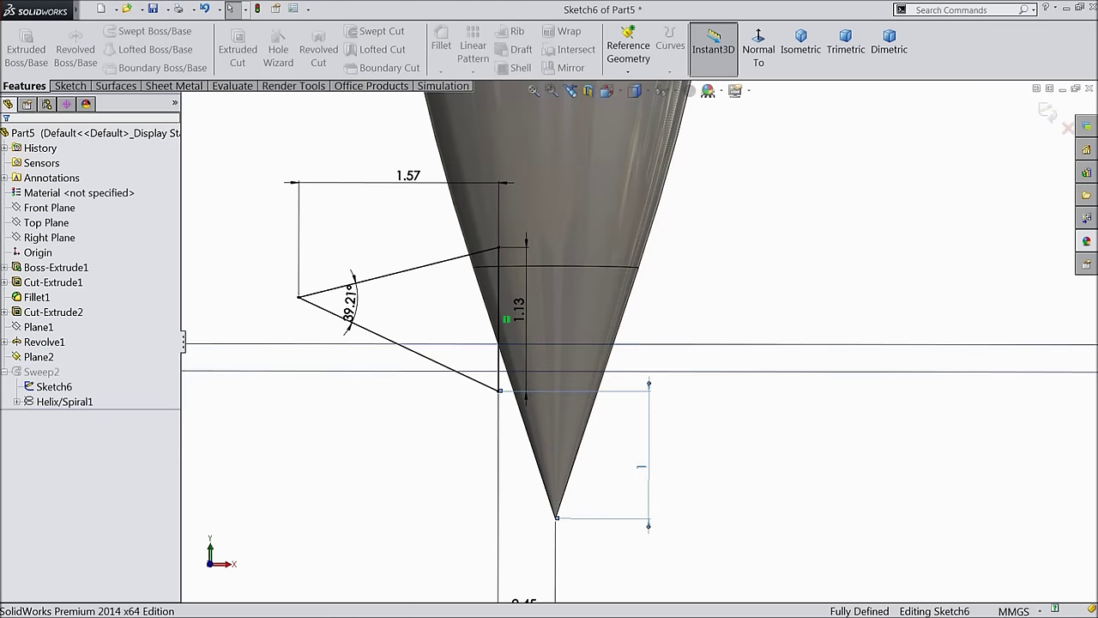
pyautogui.doubleClick(641, 466)
pyautogui.write('0.5')
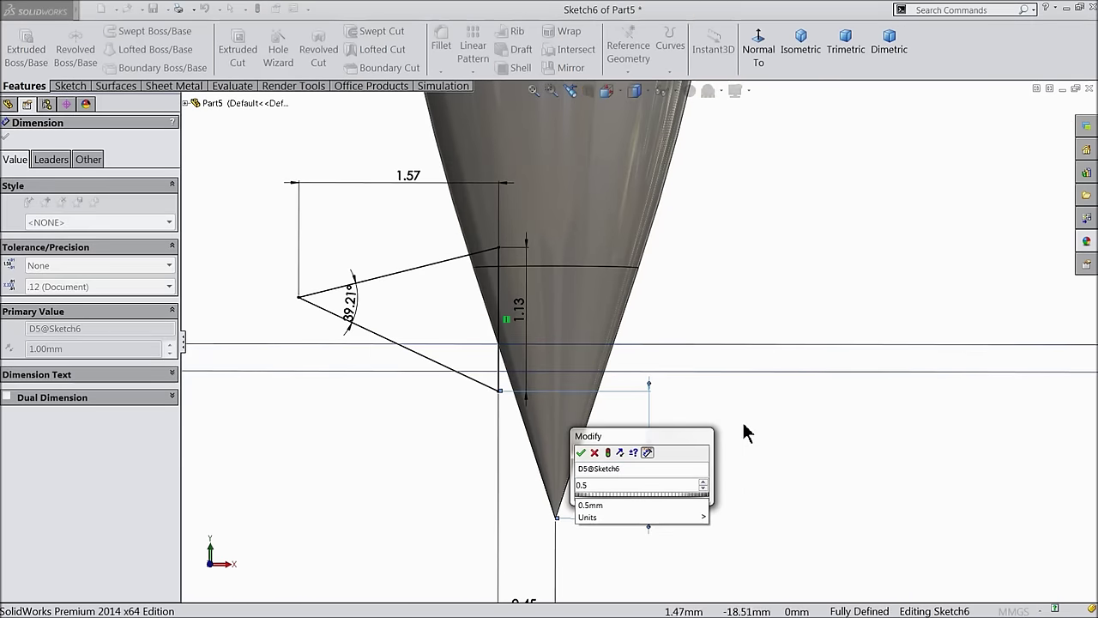
pyautogui.click(581, 453)
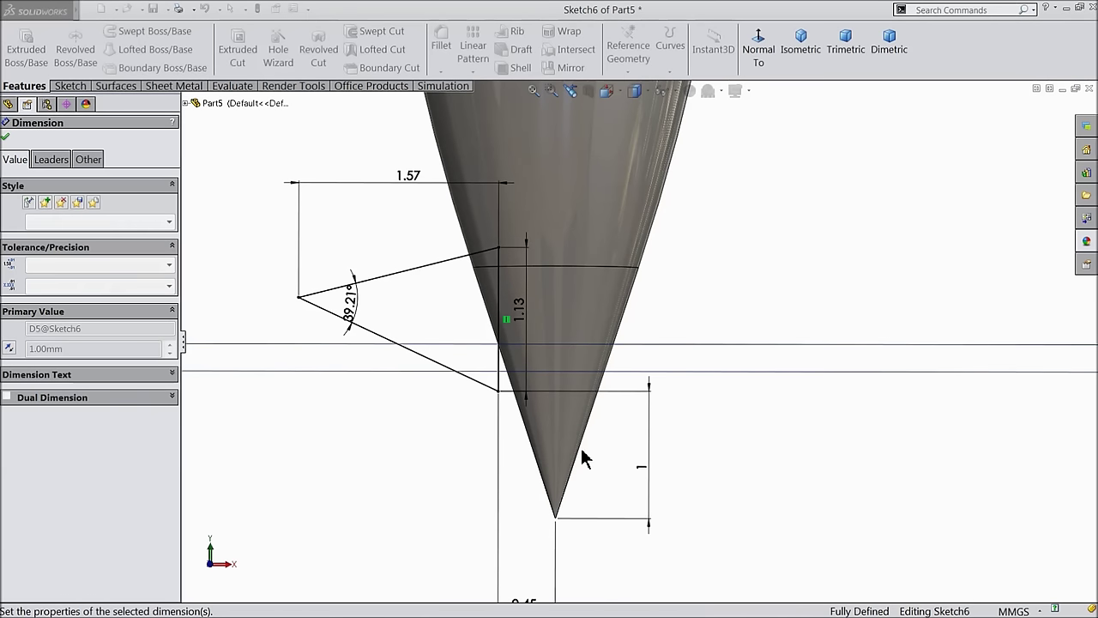
pyautogui.scroll(4, 687, 396)
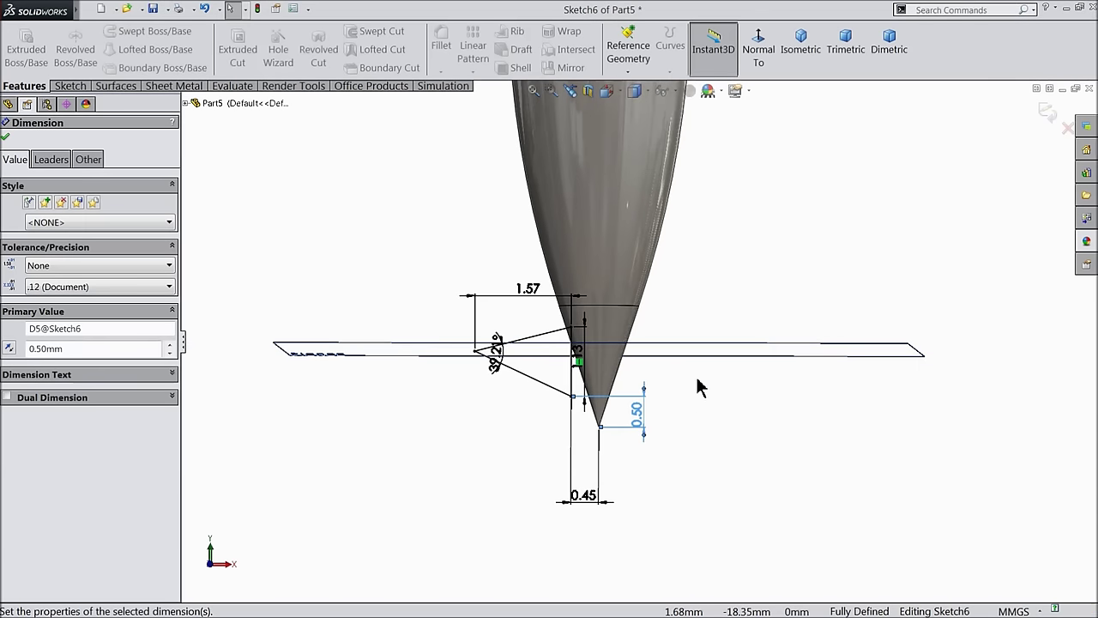
pyautogui.click(1046, 111)
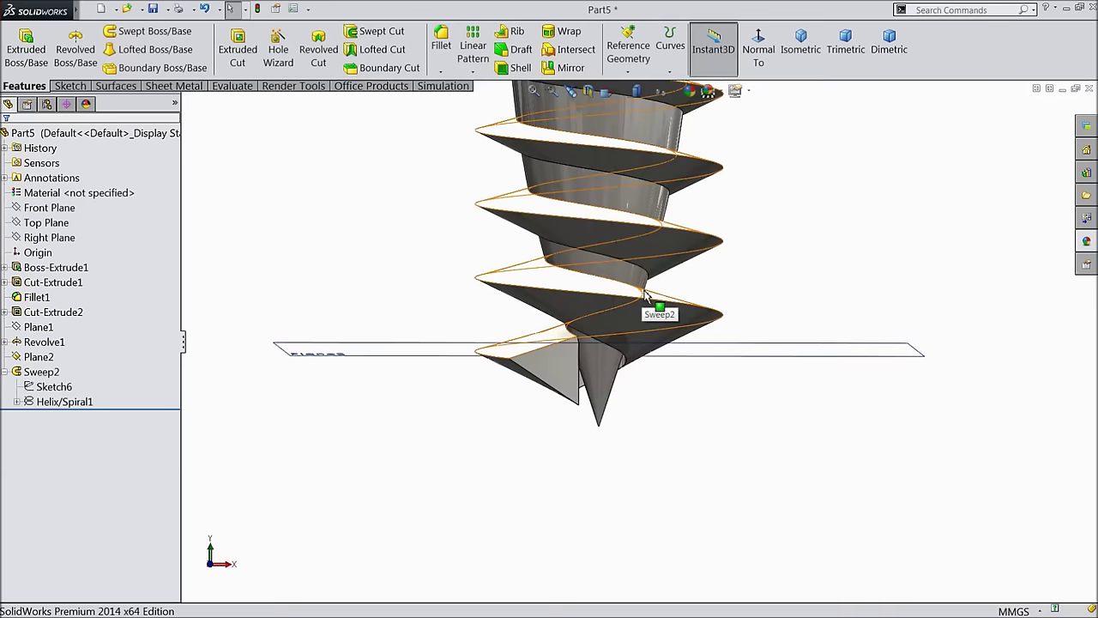
# Step: Orbit to view the top of the head and select Helix/Spiral1
pyautogui.scroll(6, 643, 294)
pyautogui.scroll(3, 646, 293)
pyautogui.moveTo(645, 293); pyautogui.dragTo(684, 237, button='middle')
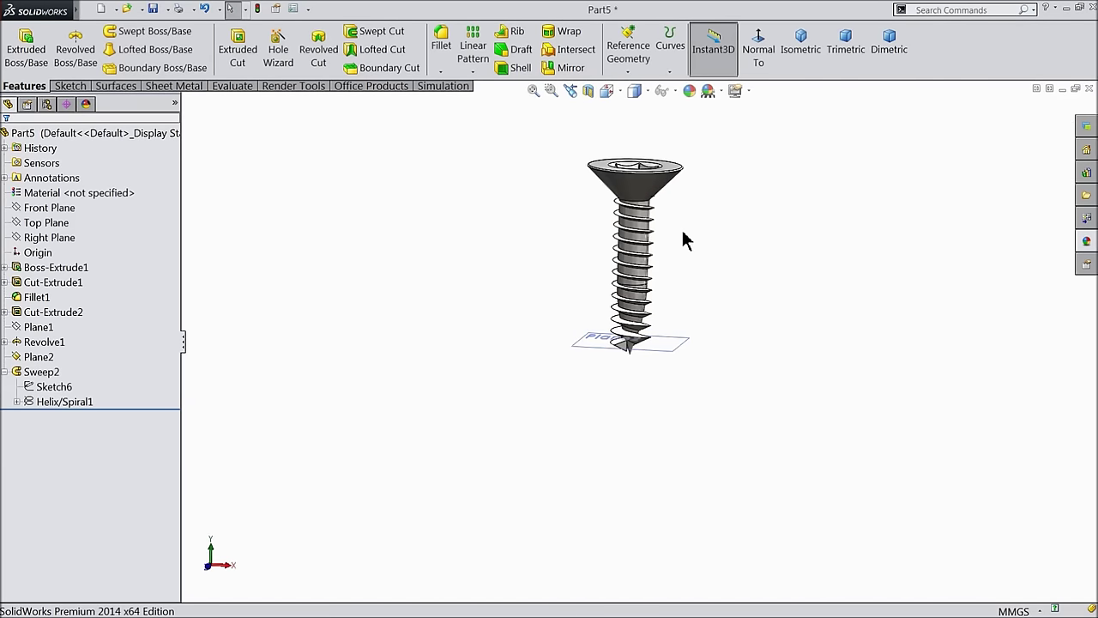
pyautogui.scroll(-4, 670, 243)
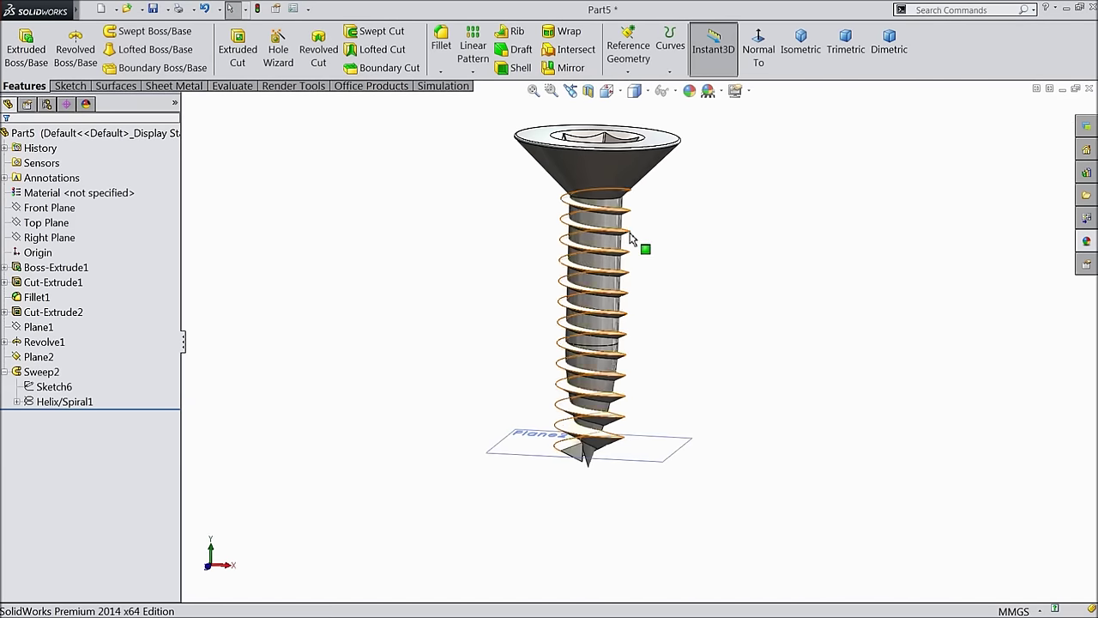
pyautogui.click(28, 401)
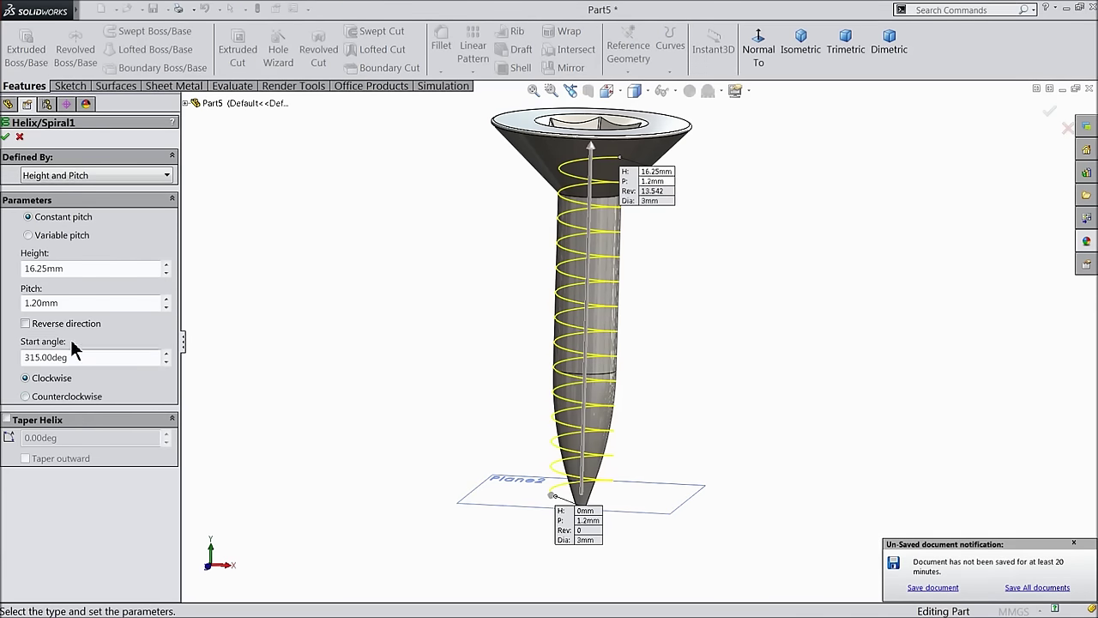
# Step: Change the helix height from 16.25 mm to 16 mm, then to 15.5 mm, and rebuild
pyautogui.moveTo(69, 268); pyautogui.dragTo(8, 268)
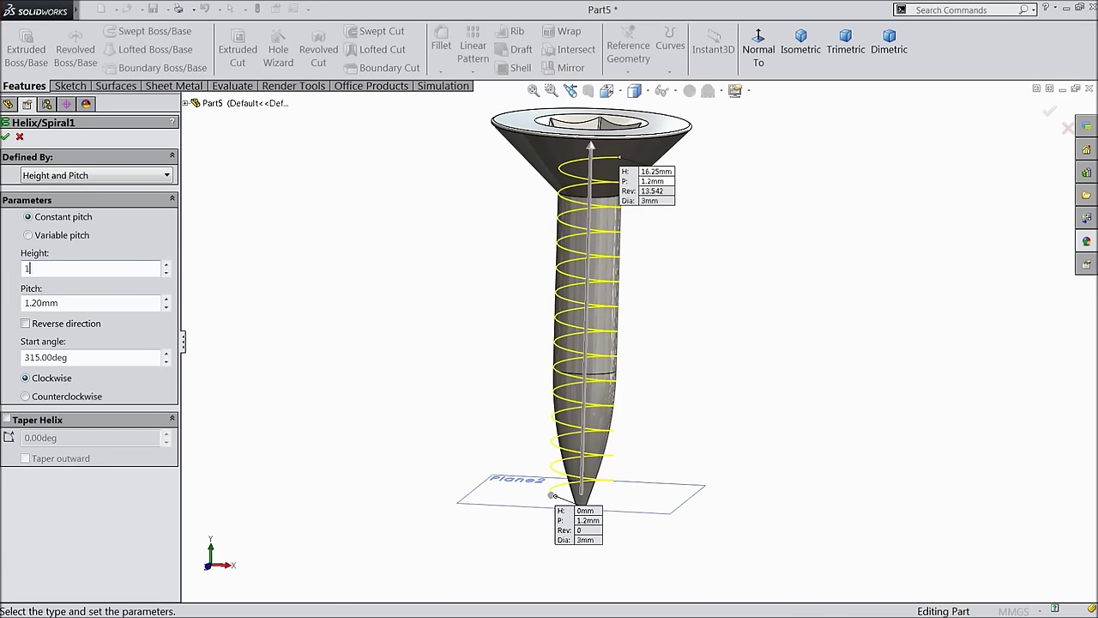
pyautogui.press('Return')
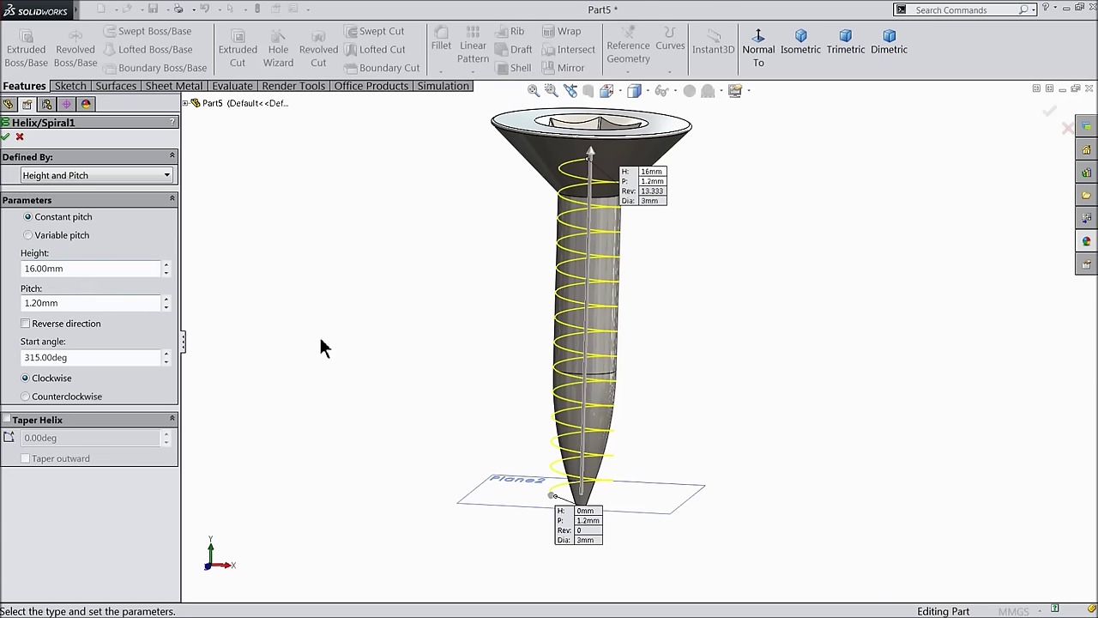
pyautogui.moveTo(321, 340); pyautogui.dragTo(318, 314, button='middle')
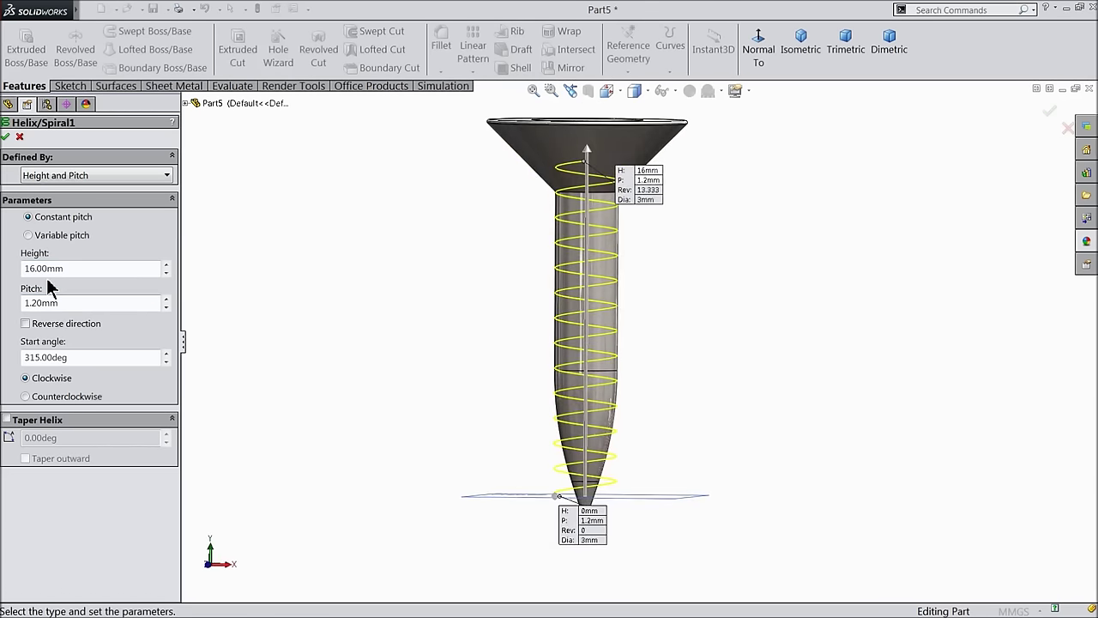
pyautogui.moveTo(67, 269); pyautogui.dragTo(15, 269)
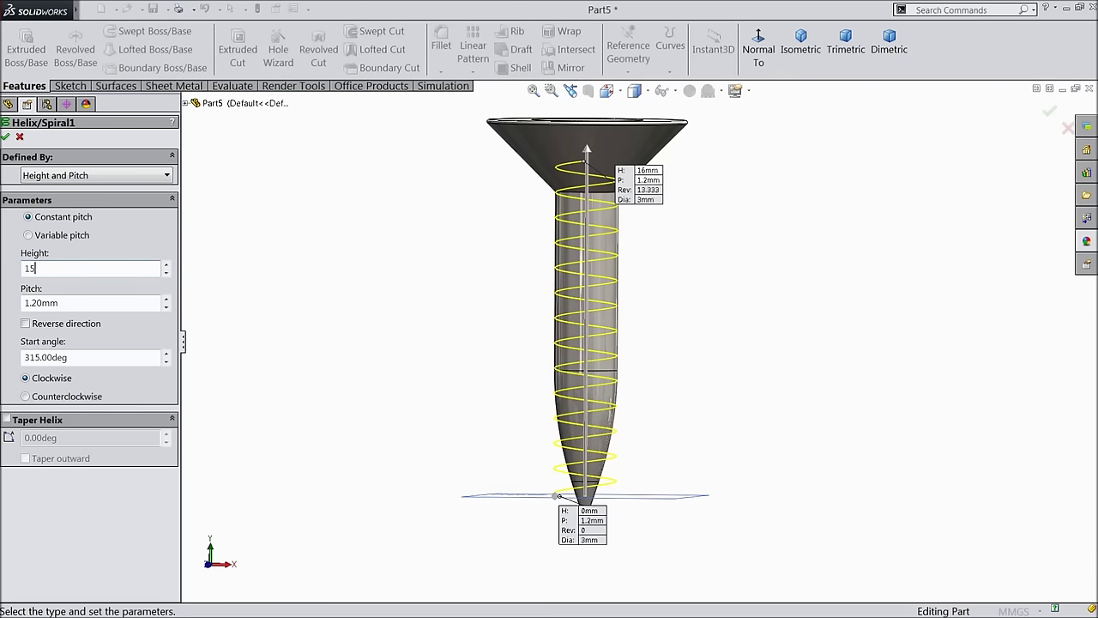
pyautogui.press('Return')
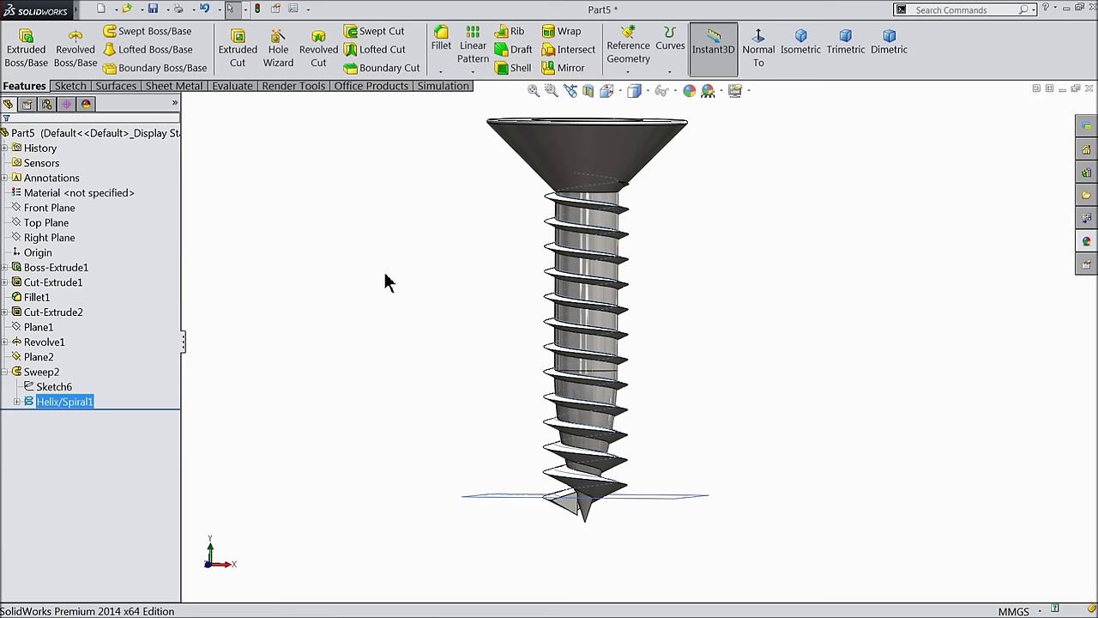
pyautogui.click(411, 274)
# Step: Apply the polished steel appearance to the whole screw body
pyautogui.moveTo(411, 274); pyautogui.dragTo(397, 351, button='middle')
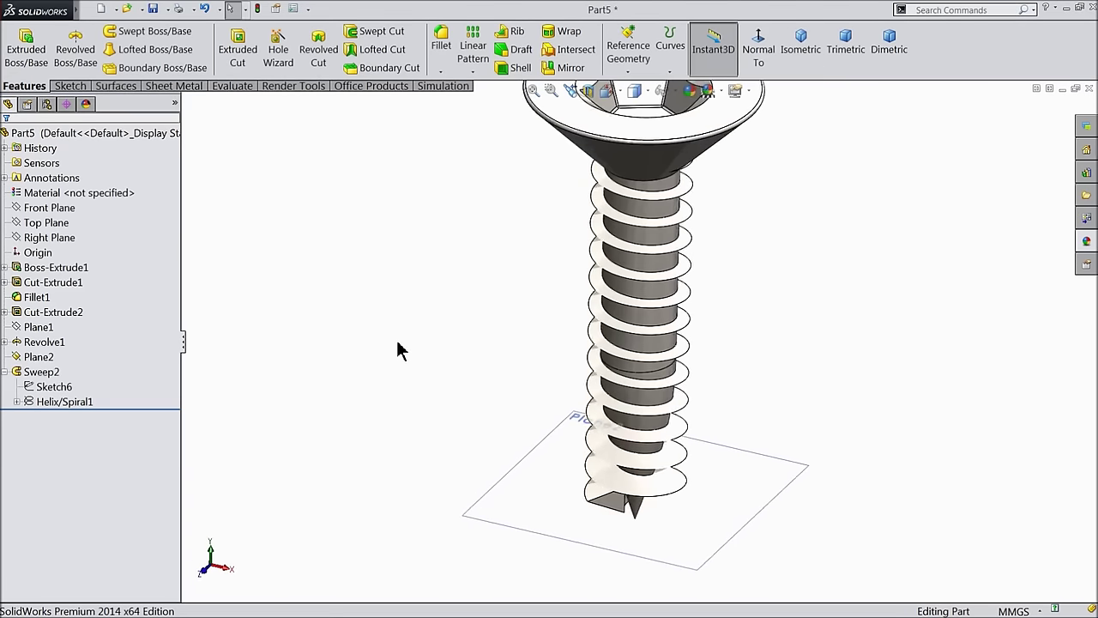
pyautogui.scroll(-3, 397, 351)
pyautogui.scroll(-2, 743, 275)
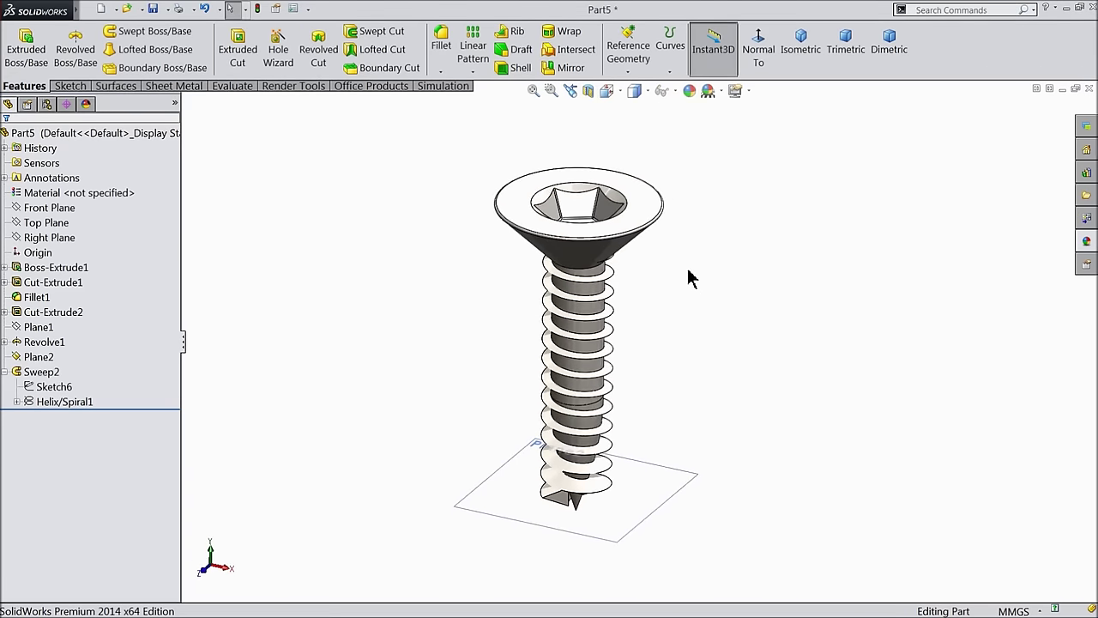
pyautogui.click(658, 220)
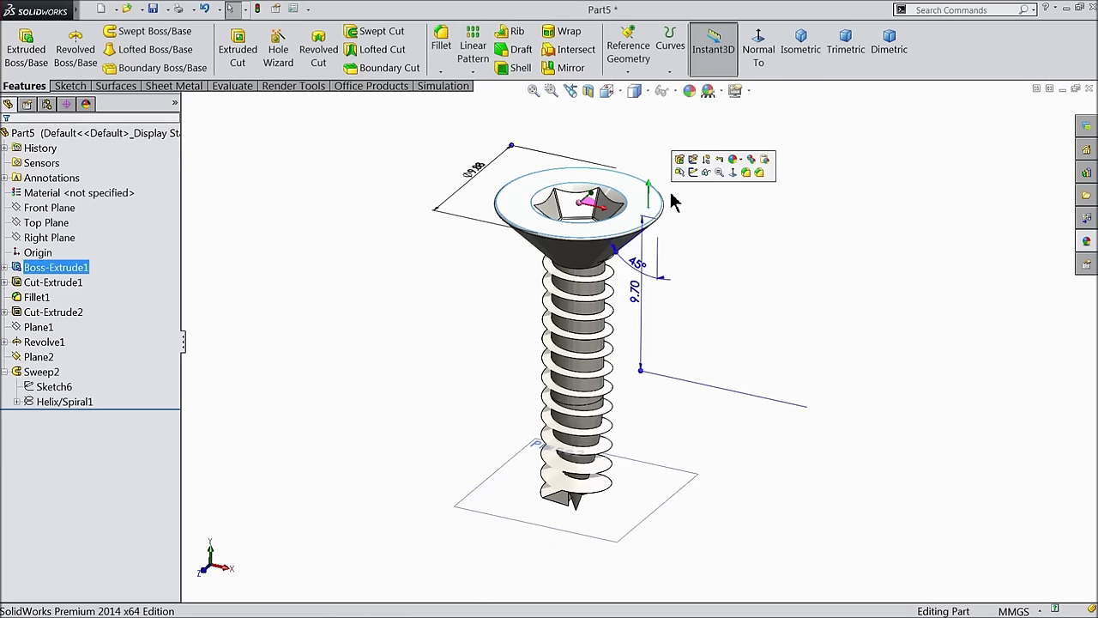
pyautogui.click(742, 165)
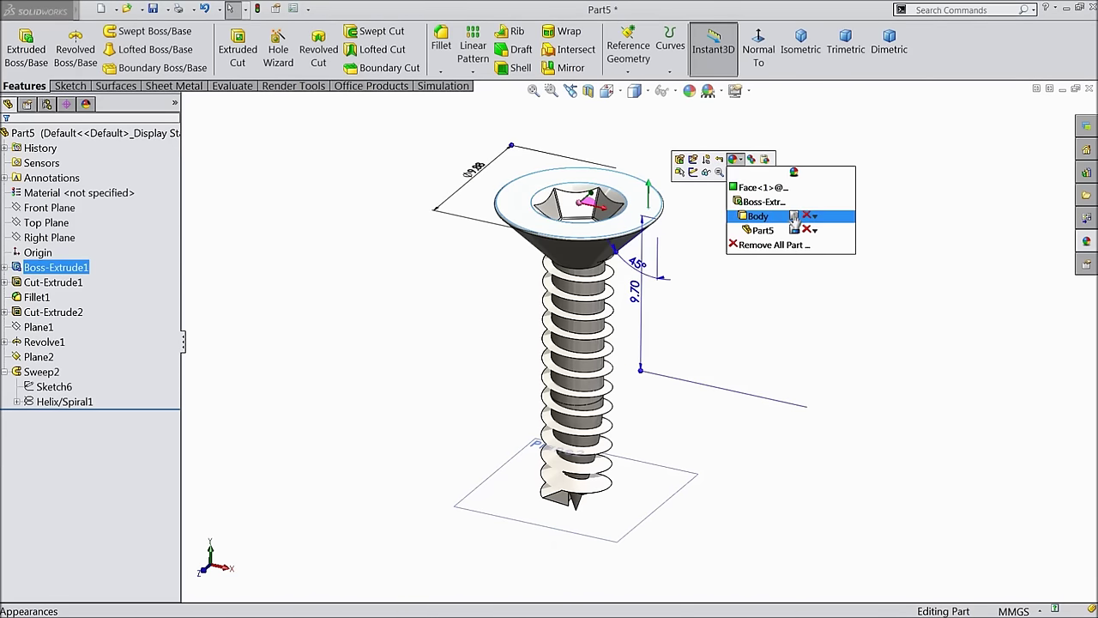
pyautogui.click(794, 217)
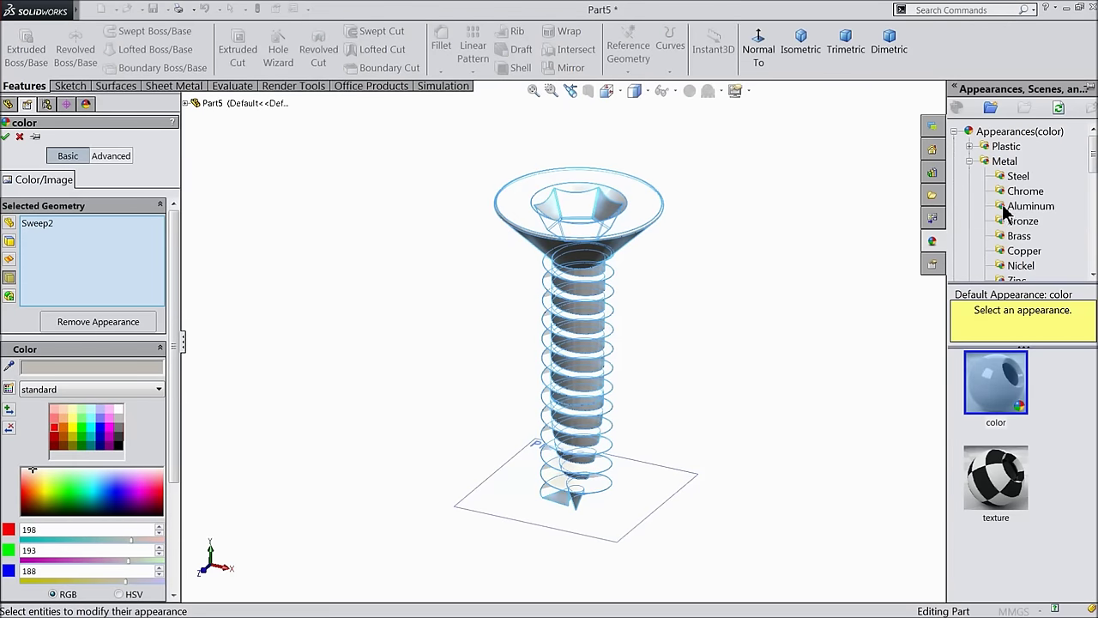
pyautogui.click(1018, 176)
pyautogui.click(999, 405)
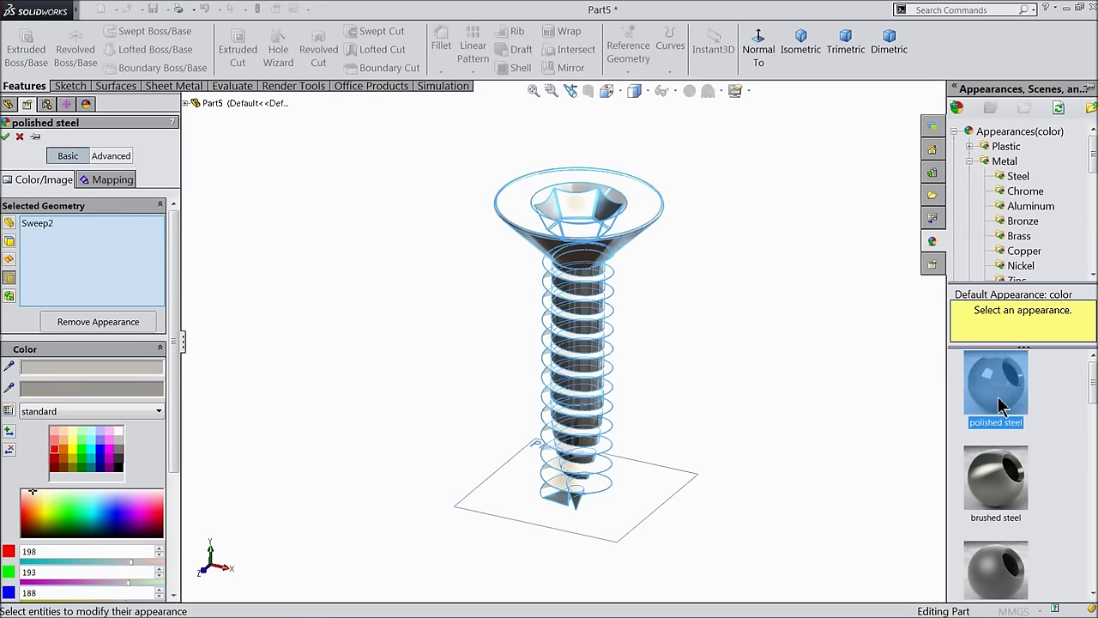
pyautogui.moveTo(174, 394); pyautogui.dragTo(176, 454)
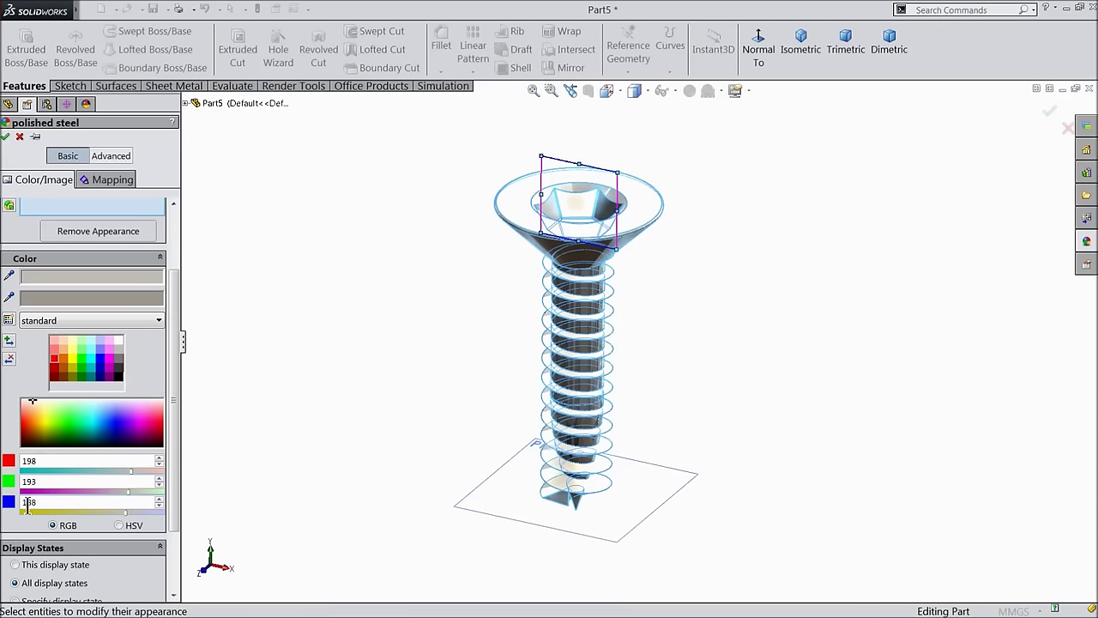
pyautogui.click(5, 137)
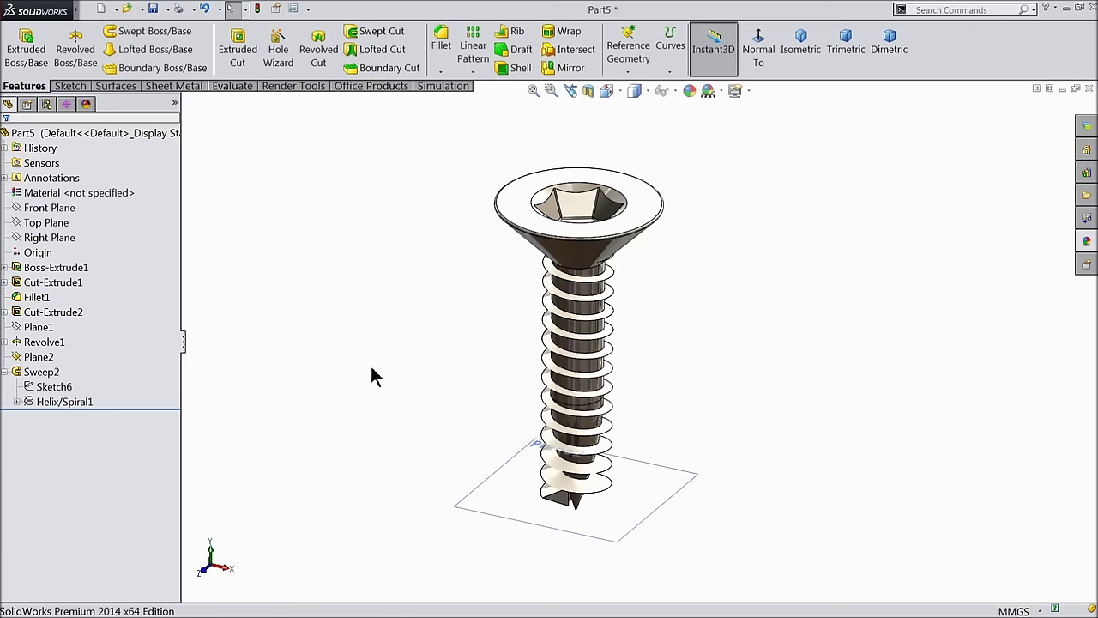
# Step: Expand Boss-Extrude1 in the feature tree and select its Sketch1
pyautogui.moveTo(409, 395); pyautogui.dragTo(410, 372, button='middle')
pyautogui.scroll(-3, 571, 248)
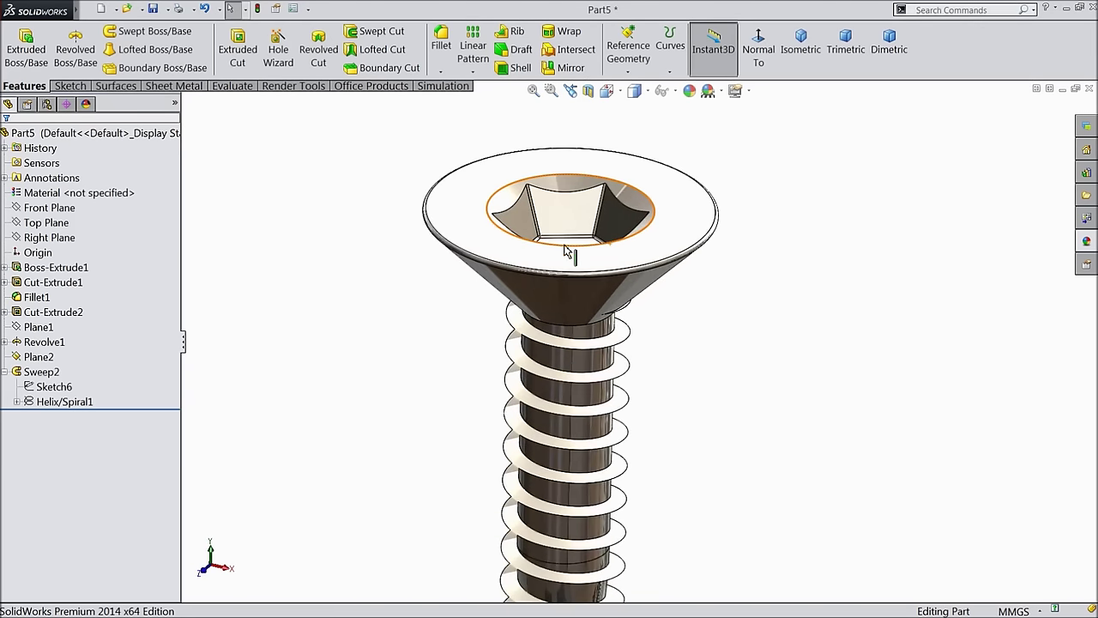
pyautogui.click(38, 270)
pyautogui.click(6, 269)
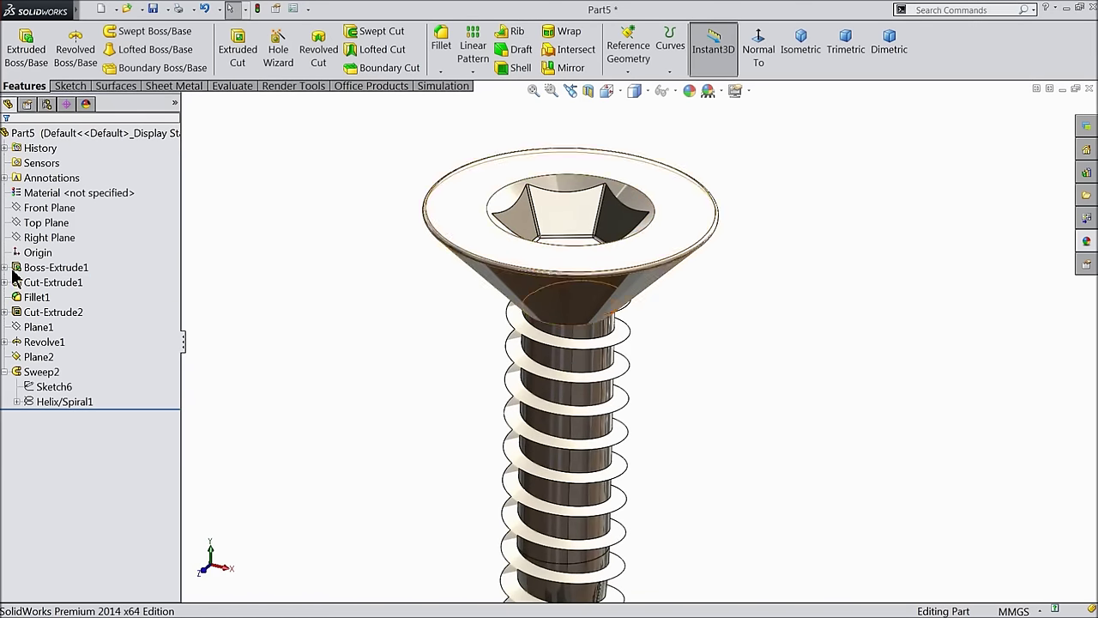
pyautogui.click(47, 282)
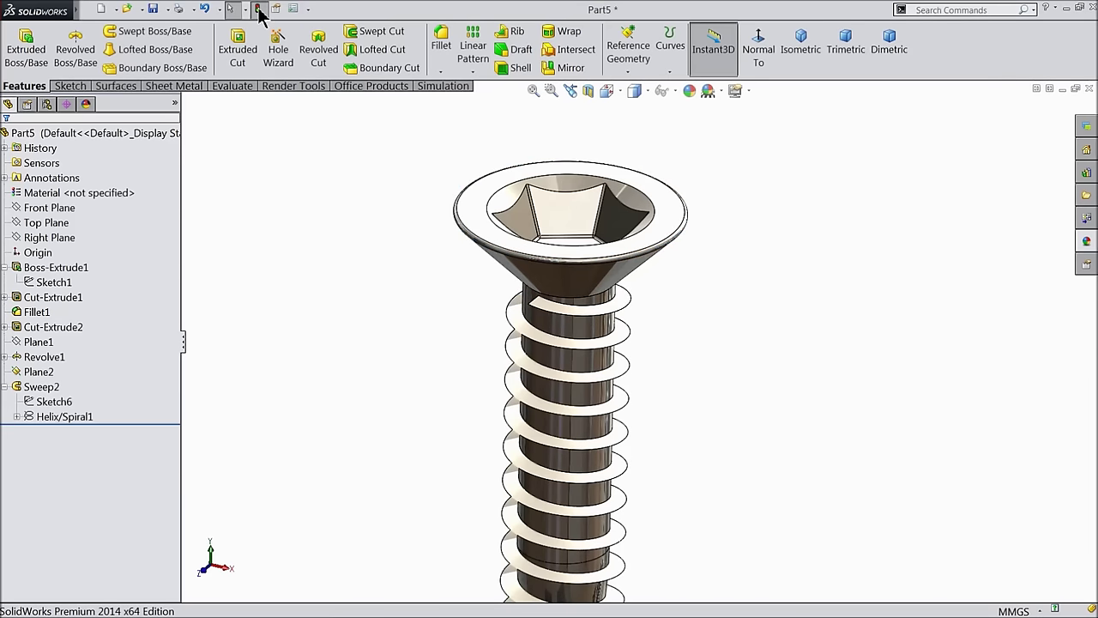
# Step: Orbit around to the head recess and select Helix/Spiral1
pyautogui.moveTo(359, 290); pyautogui.dragTo(375, 253, button='middle')
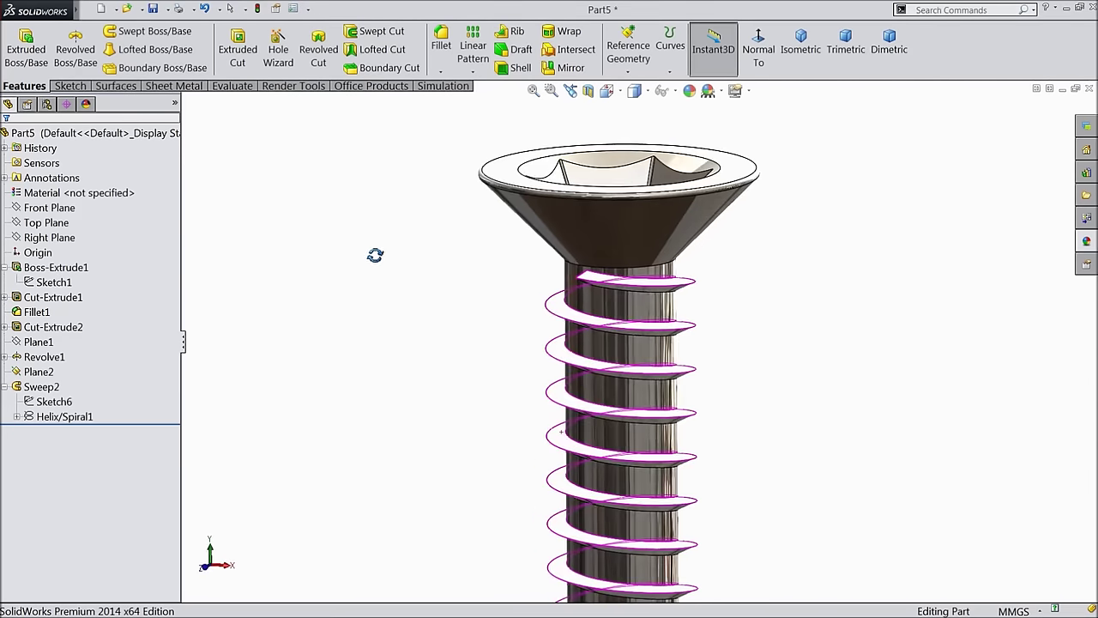
pyautogui.scroll(5, 373, 318)
pyautogui.scroll(-3, 667, 434)
pyautogui.moveTo(666, 434); pyautogui.dragTo(620, 367, button='middle')
pyautogui.scroll(-4, 657, 387)
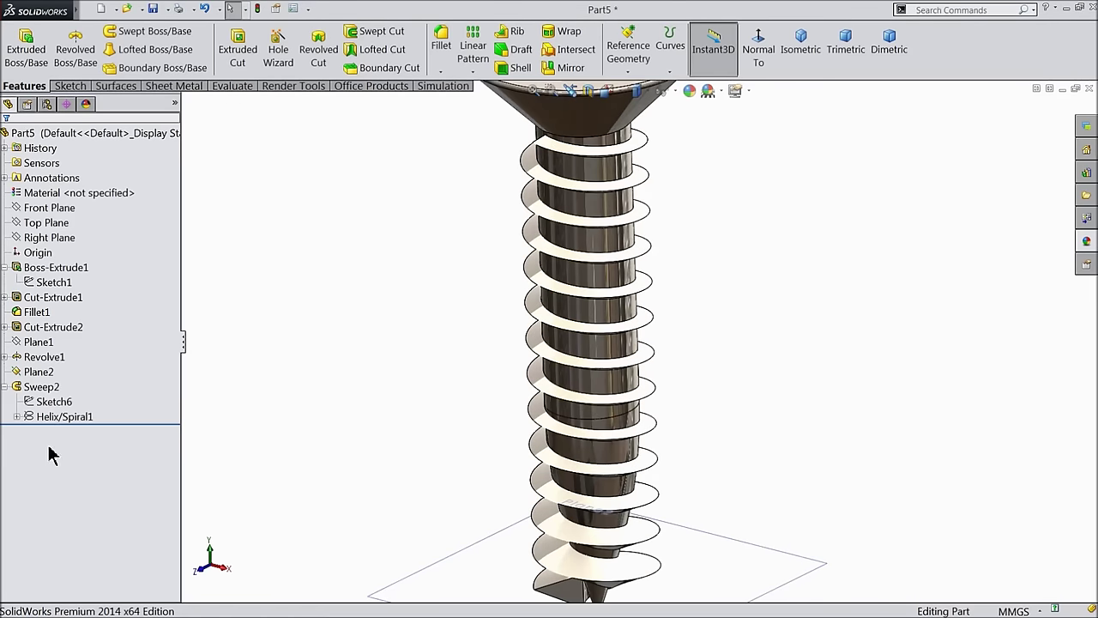
pyautogui.click(29, 418)
# Step: Set the helix height to 16 mm and check where the thread meets the head
pyautogui.click(33, 391)
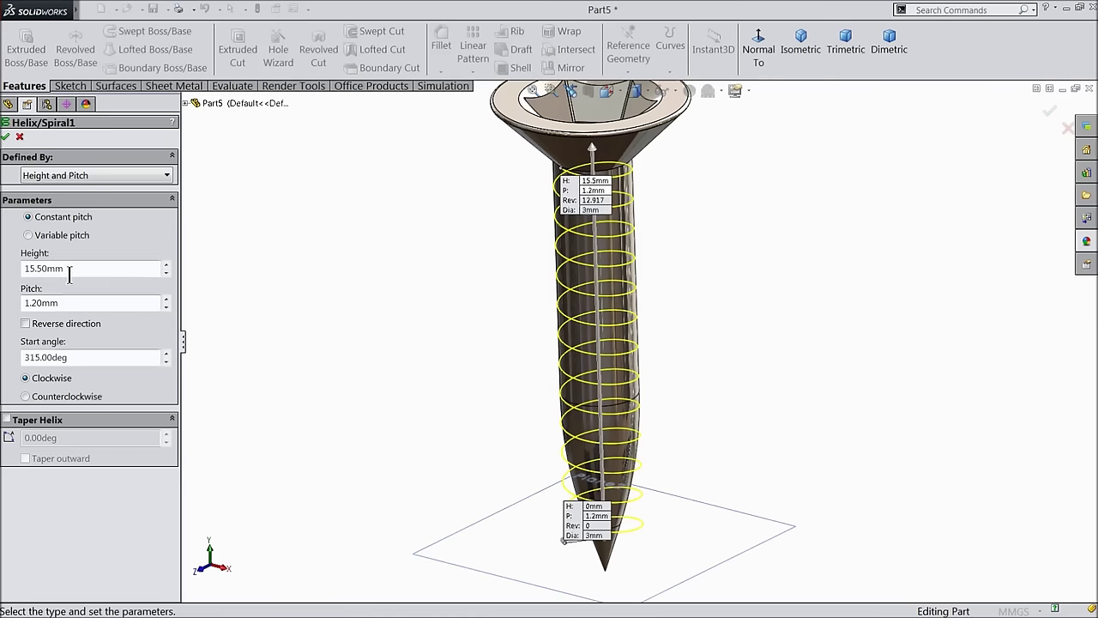
pyautogui.moveTo(69, 272); pyautogui.dragTo(3, 271)
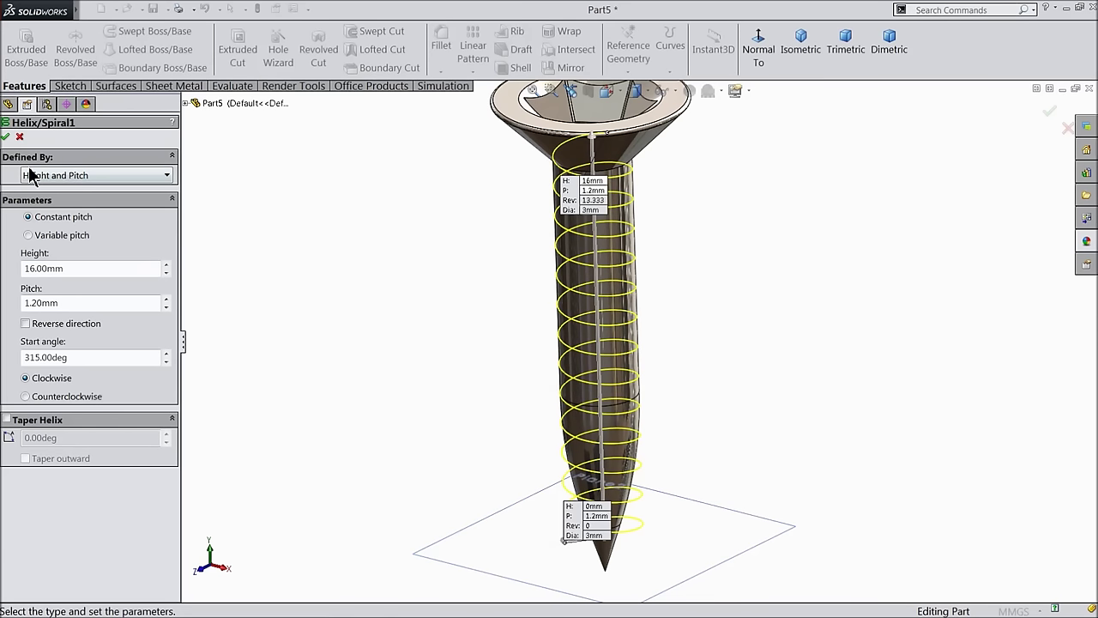
pyautogui.click(7, 137)
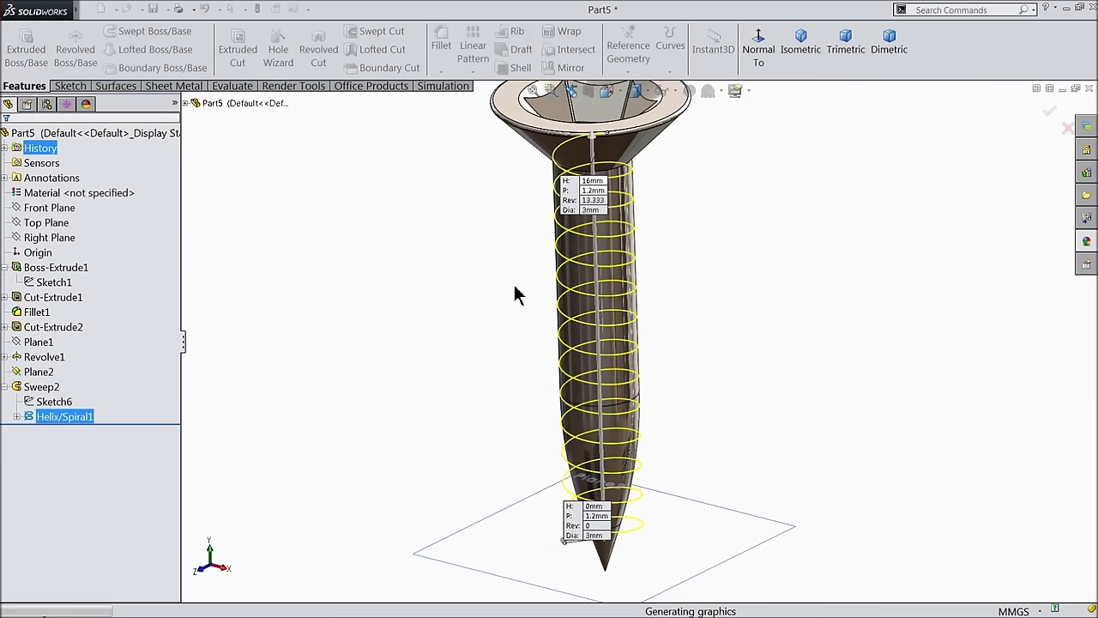
pyautogui.moveTo(481, 277); pyautogui.dragTo(645, 183, button='middle')
pyautogui.scroll(-5, 600, 176)
pyautogui.moveTo(607, 257); pyautogui.dragTo(581, 275, button='middle')
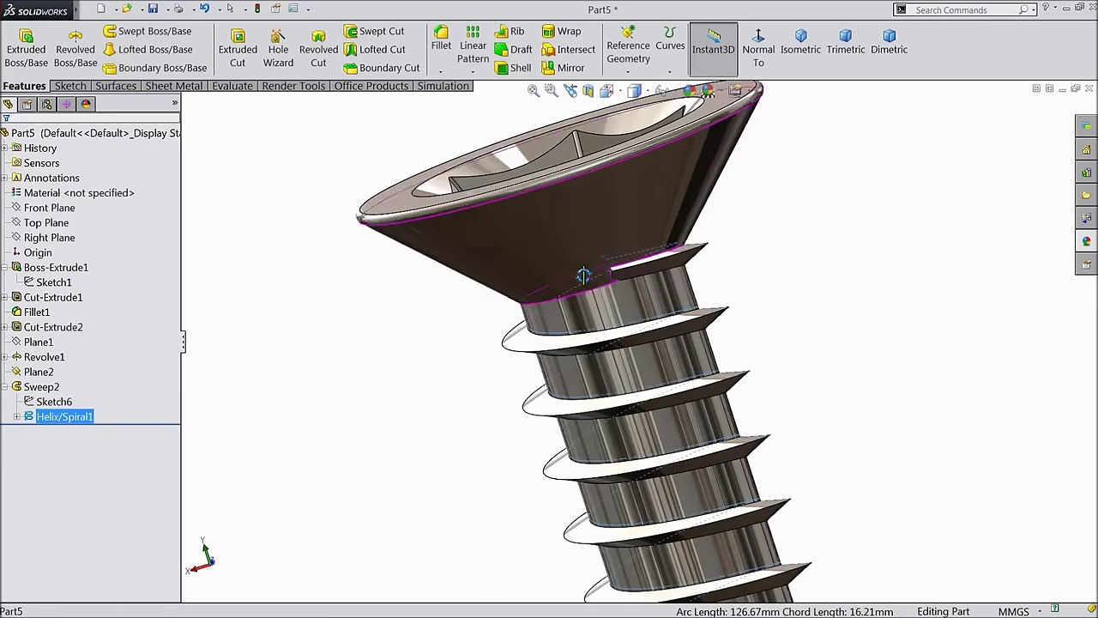
# Step: Raise the helix height to 16.1 mm so the thread runs right under the head
pyautogui.click(32, 382)
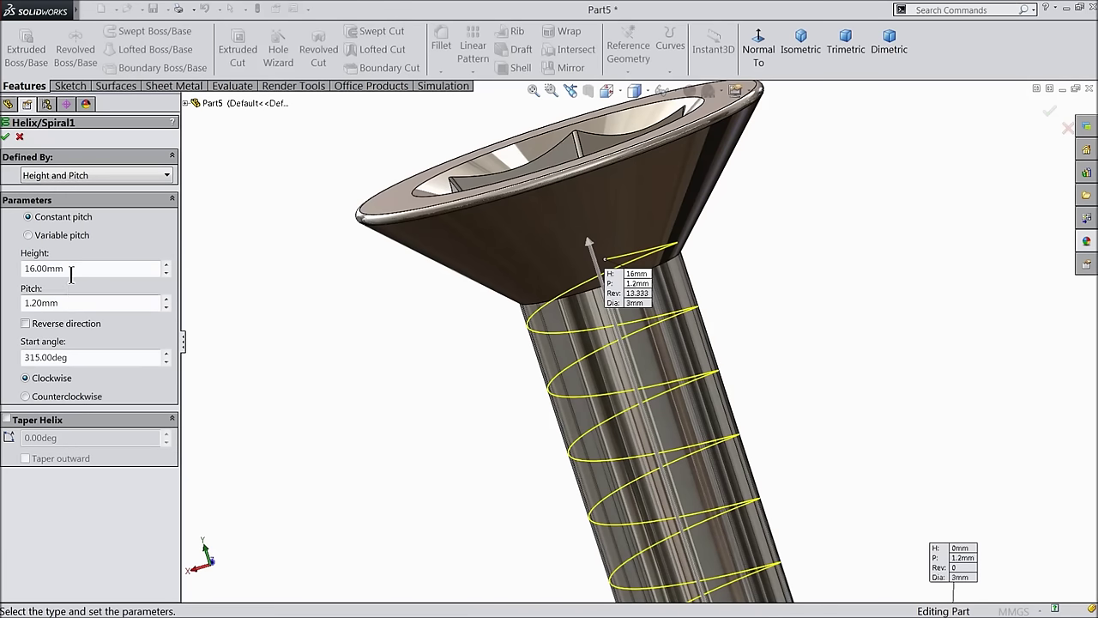
pyautogui.moveTo(71, 270); pyautogui.dragTo(7, 269)
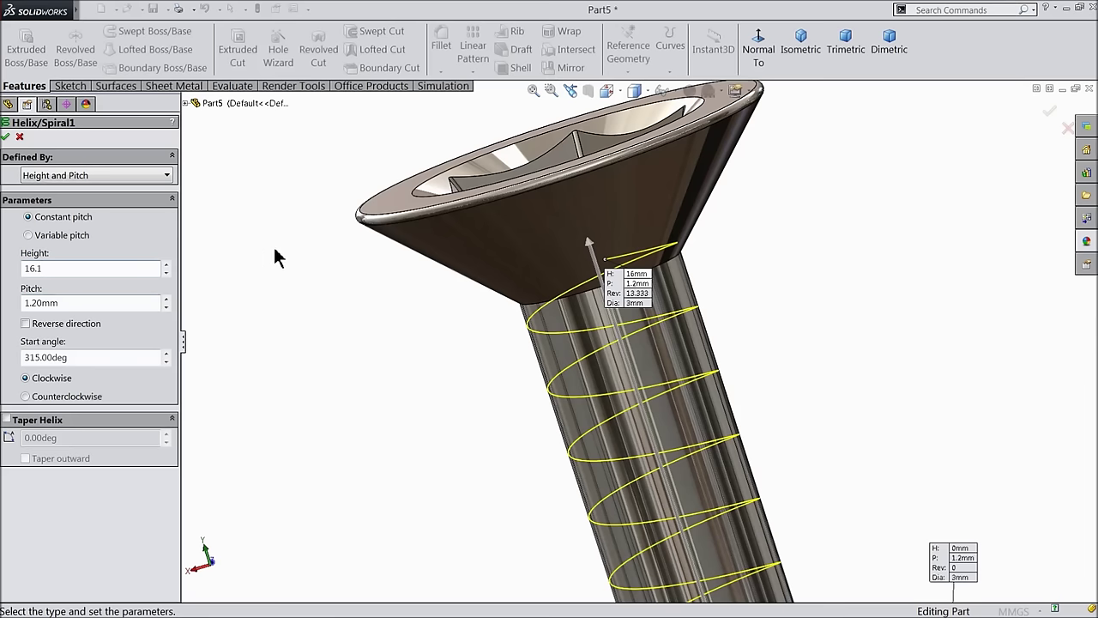
pyautogui.press('Return')
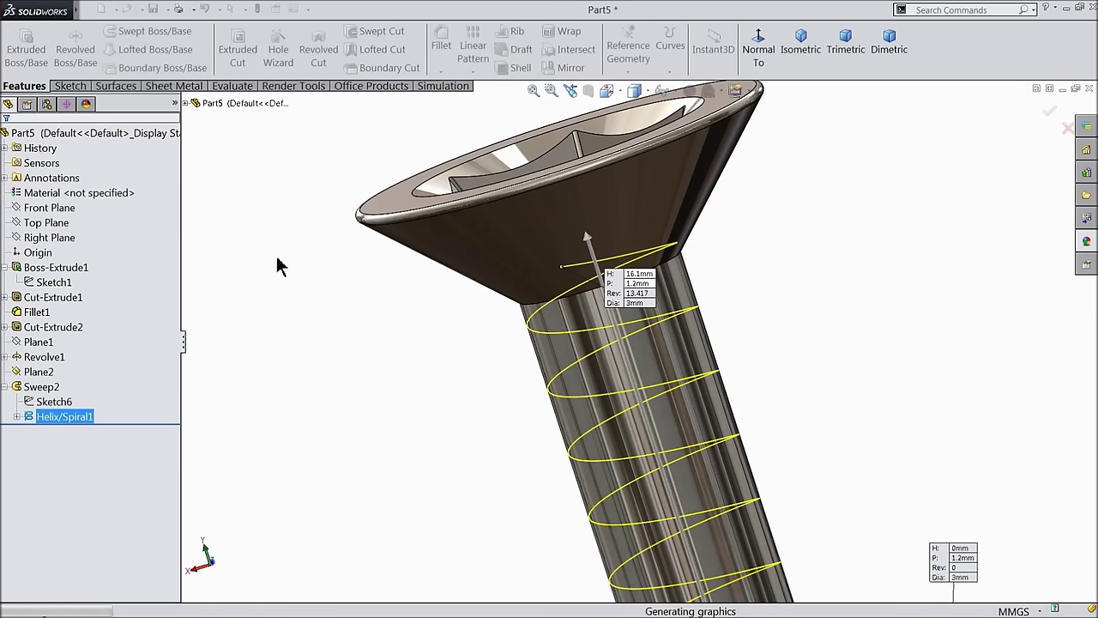
pyautogui.click(336, 287)
pyautogui.moveTo(377, 302); pyautogui.dragTo(507, 317, button='middle')
pyautogui.scroll(6, 481, 360)
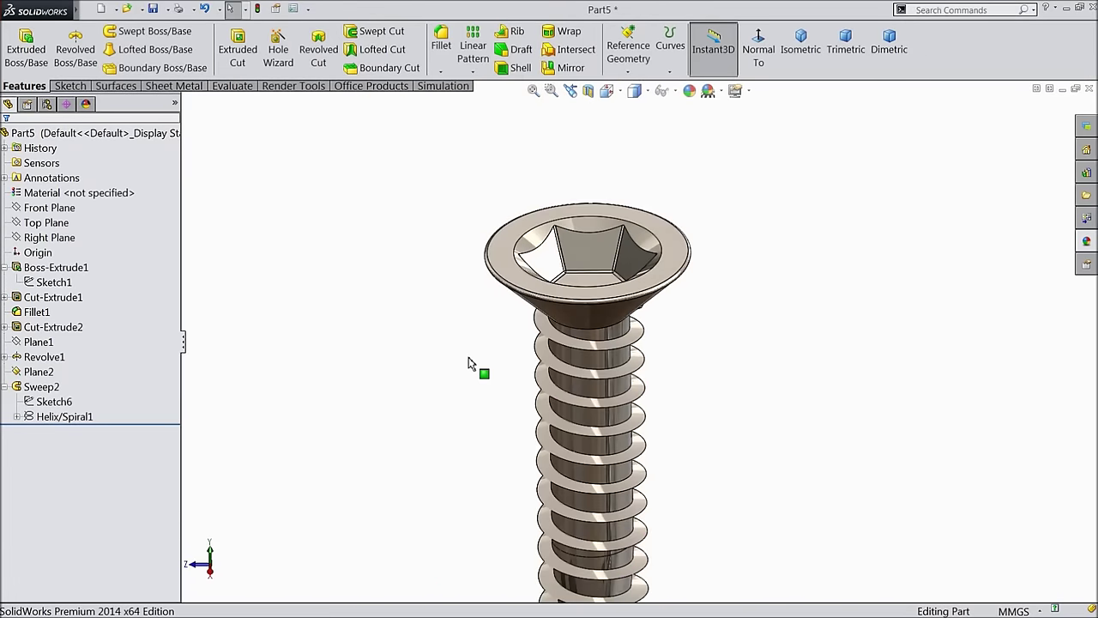
pyautogui.moveTo(466, 400); pyautogui.dragTo(574, 458, button='middle')
pyautogui.scroll(-4, 667, 485)
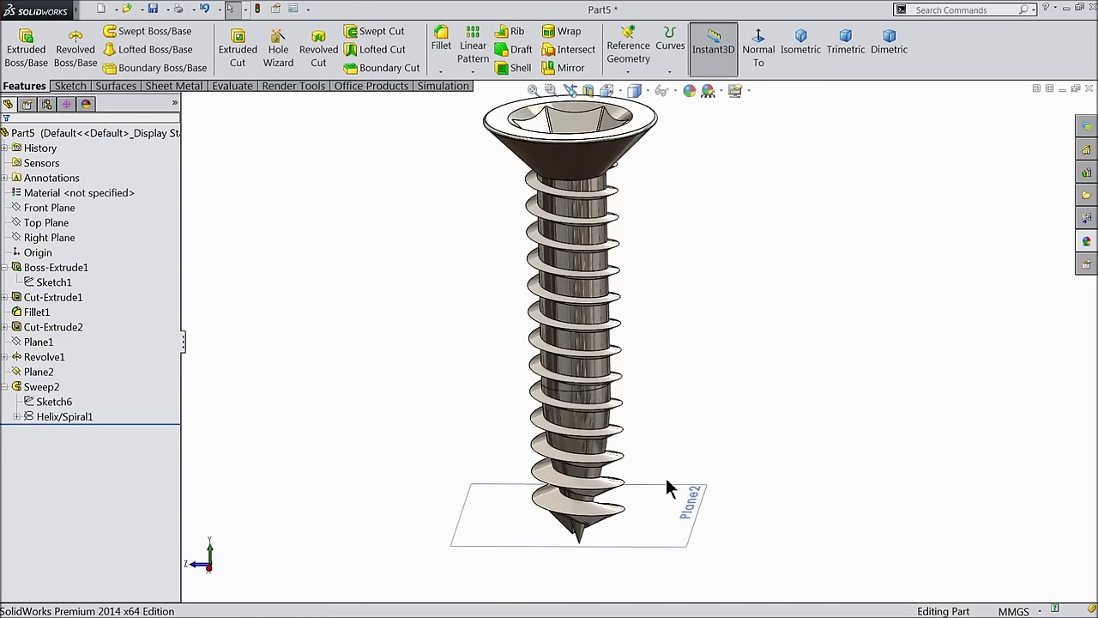
pyautogui.click(701, 479)
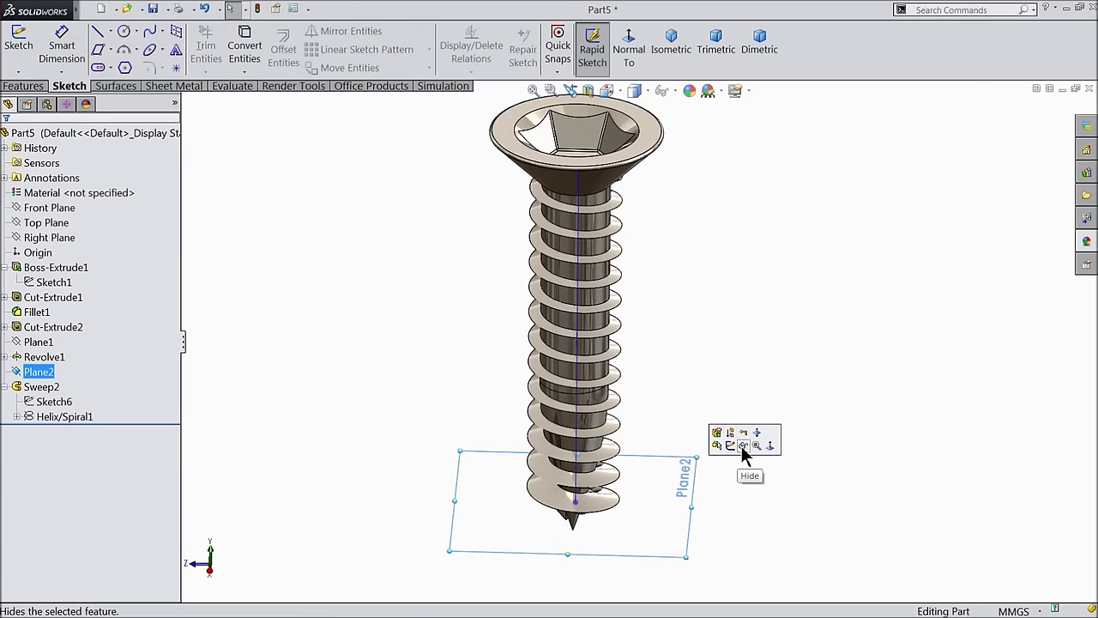
# Step: Hide Plane2 and start Sketch7 on the Front Plane, viewed face-on and zoomed onto the lower threads
pyautogui.click(730, 446)
pyautogui.click(39, 210)
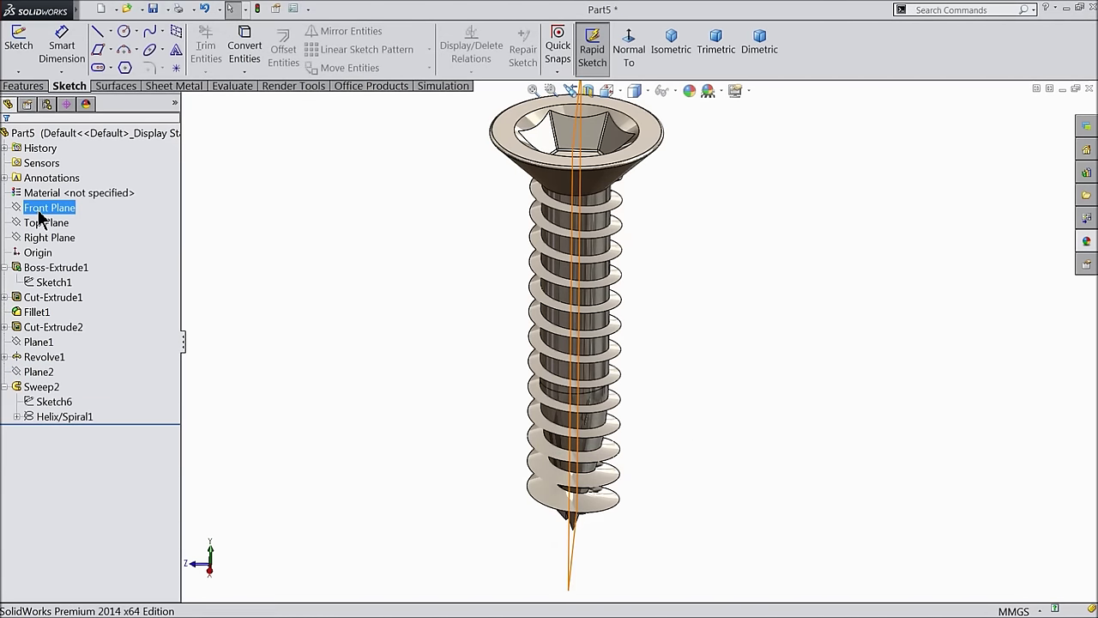
pyautogui.click(62, 193)
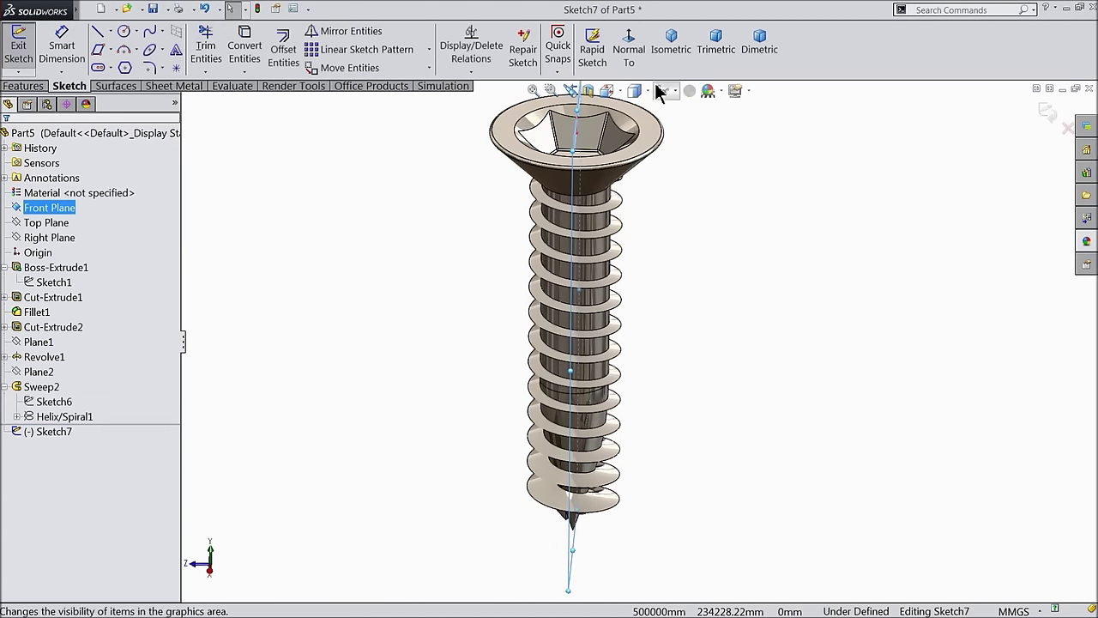
pyautogui.click(630, 51)
pyautogui.scroll(-5, 662, 490)
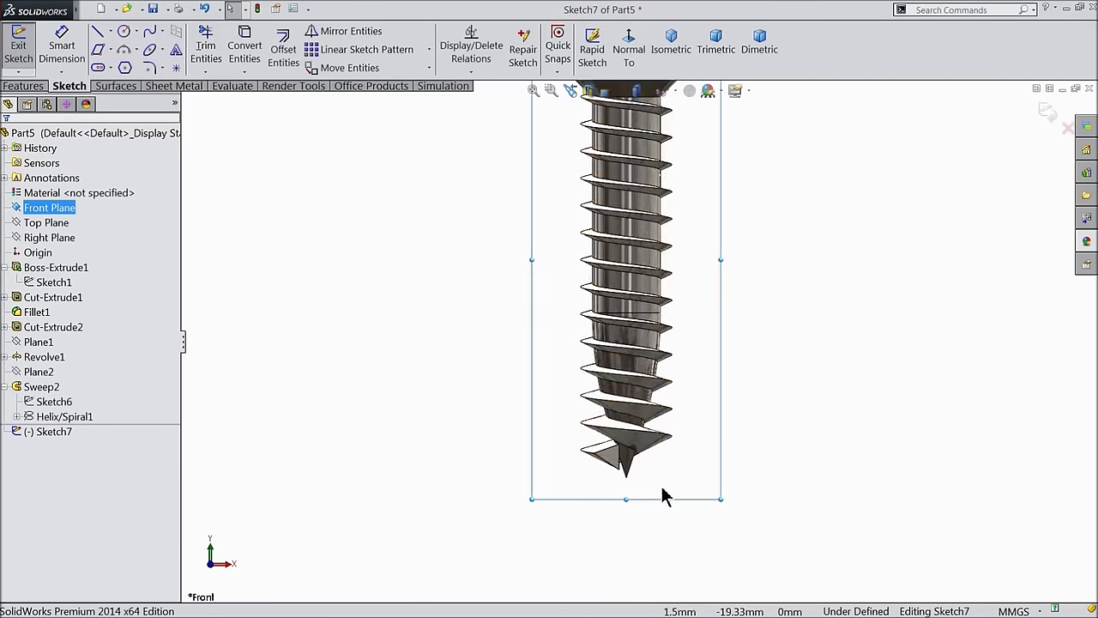
pyautogui.scroll(-2, 624, 350)
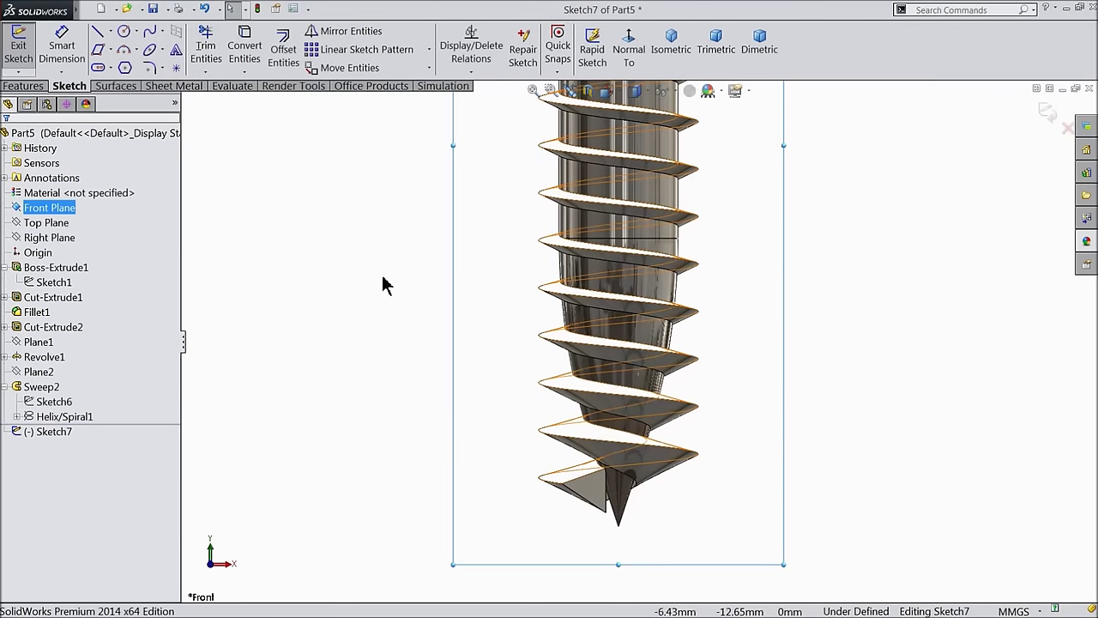
# Step: Draw a short top line, a vertical line down past the tip, and a bottom line back toward the tip
pyautogui.click(98, 31)
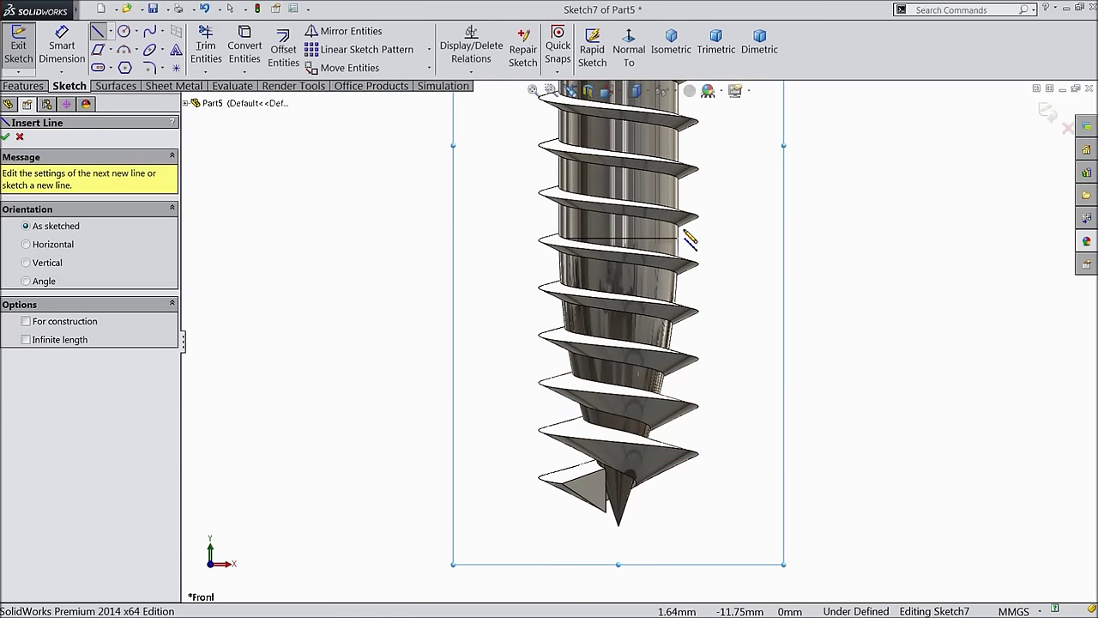
pyautogui.click(706, 218)
pyautogui.click(729, 218)
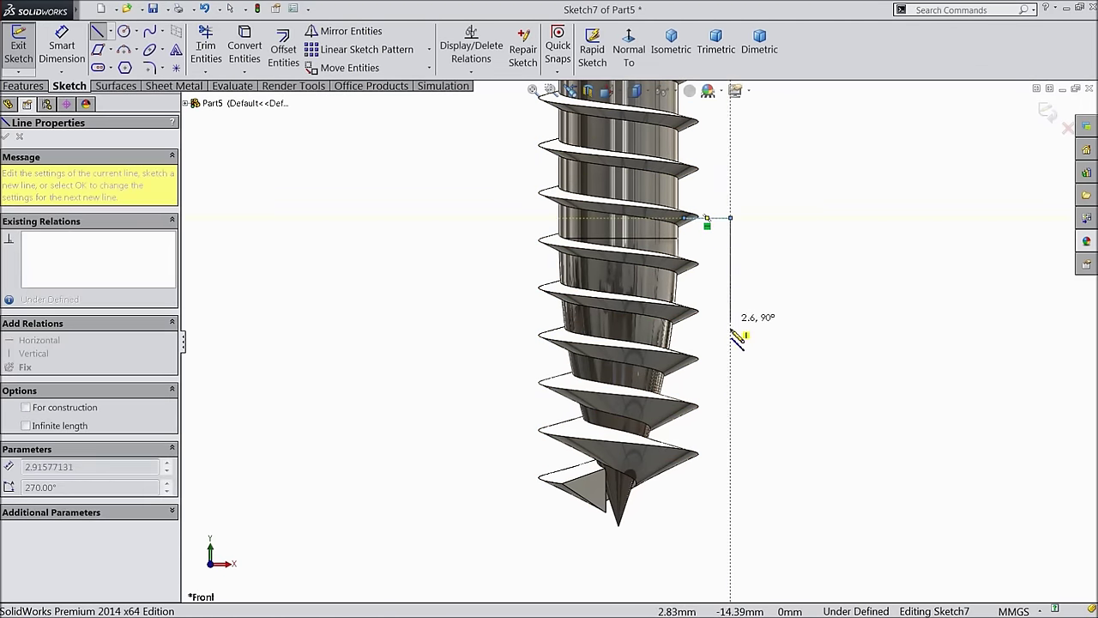
pyautogui.click(730, 528)
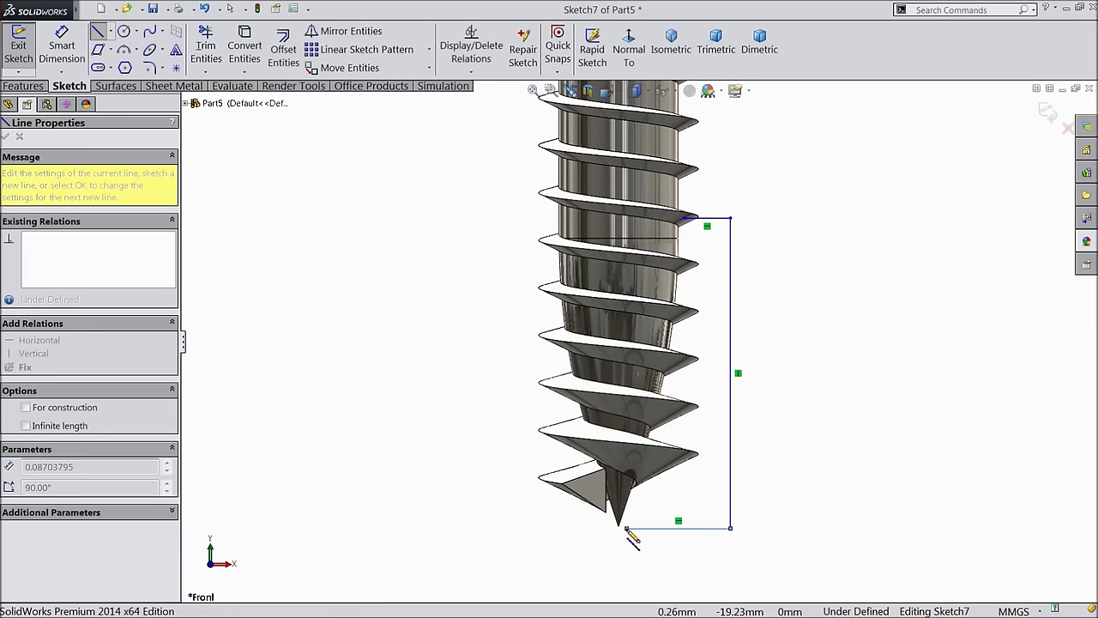
pyautogui.click(626, 528)
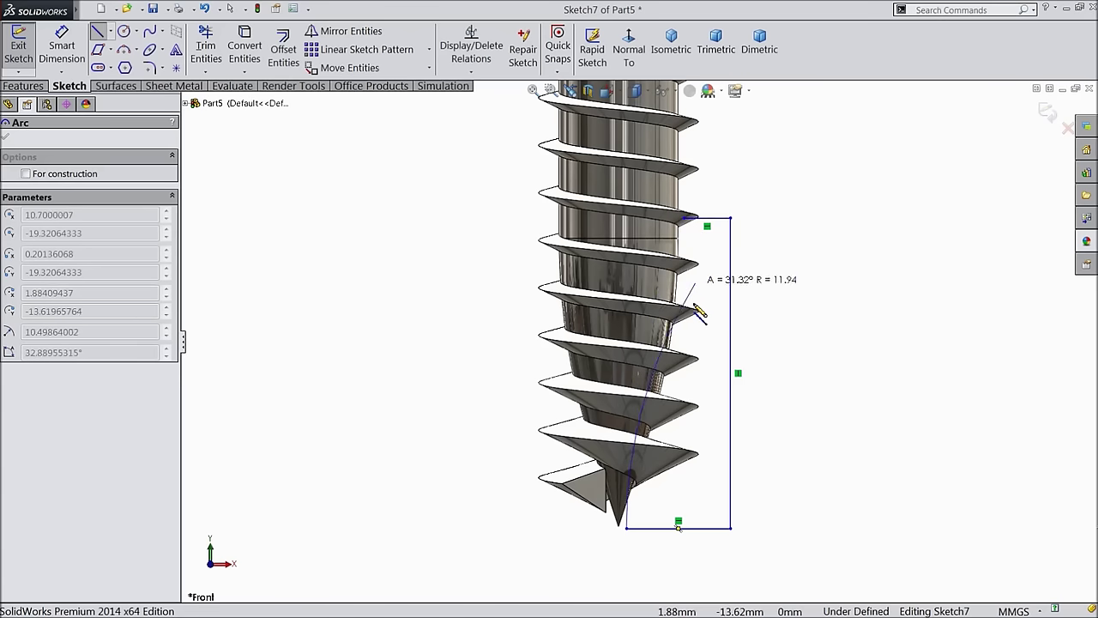
pyautogui.rightClick(791, 188)
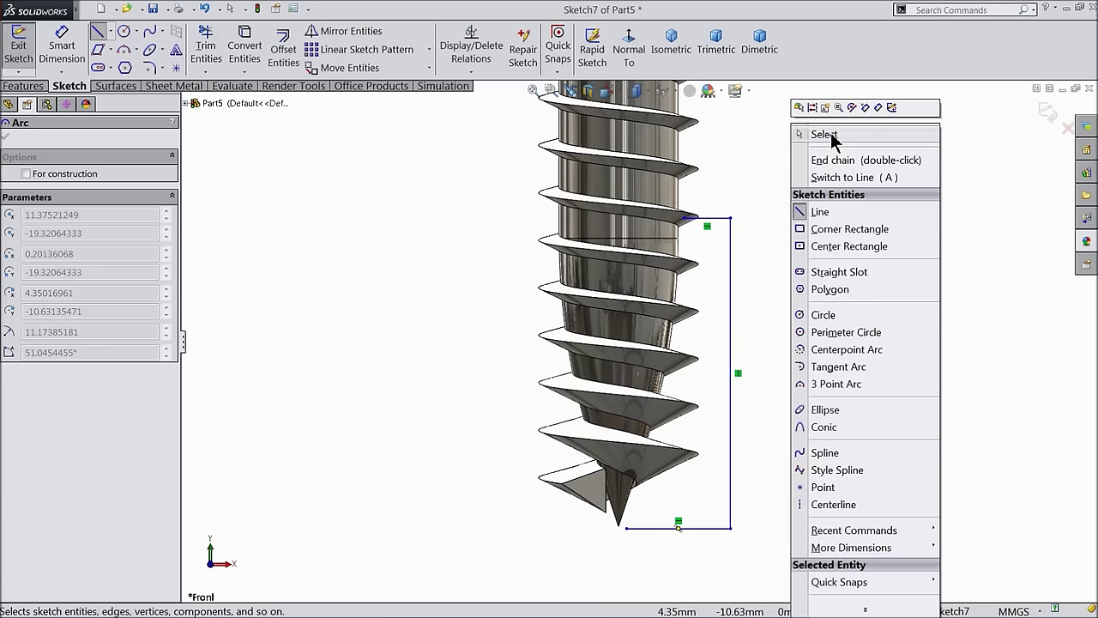
pyautogui.click(802, 134)
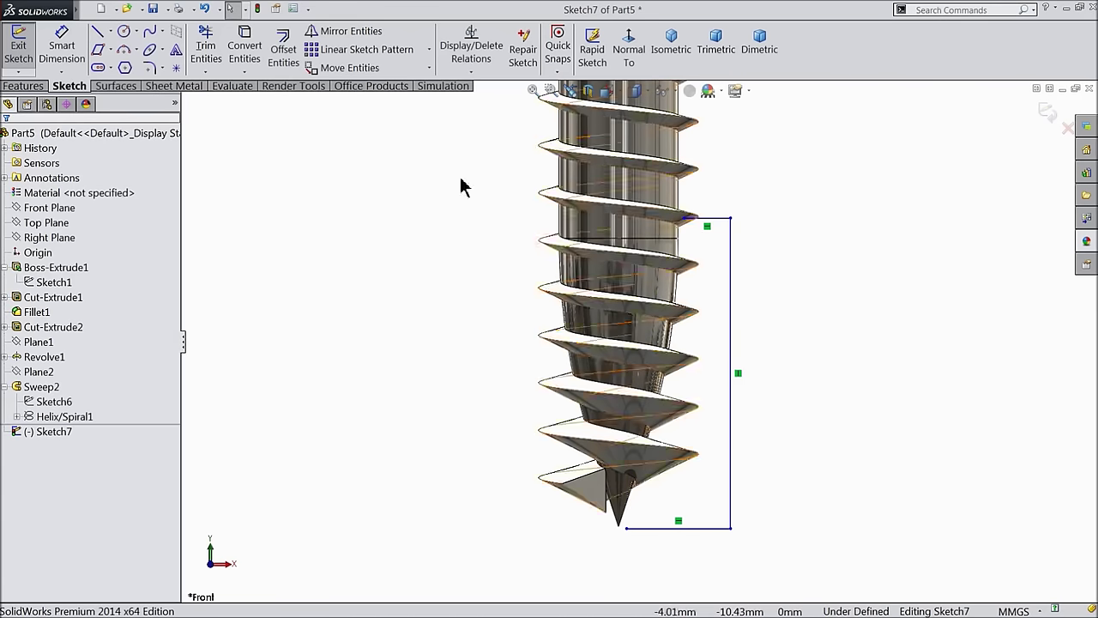
# Step: Close the profile with an R18.12, 25.44° 3-point arc from the top point to the bottom corner
pyautogui.click(137, 50)
pyautogui.click(156, 101)
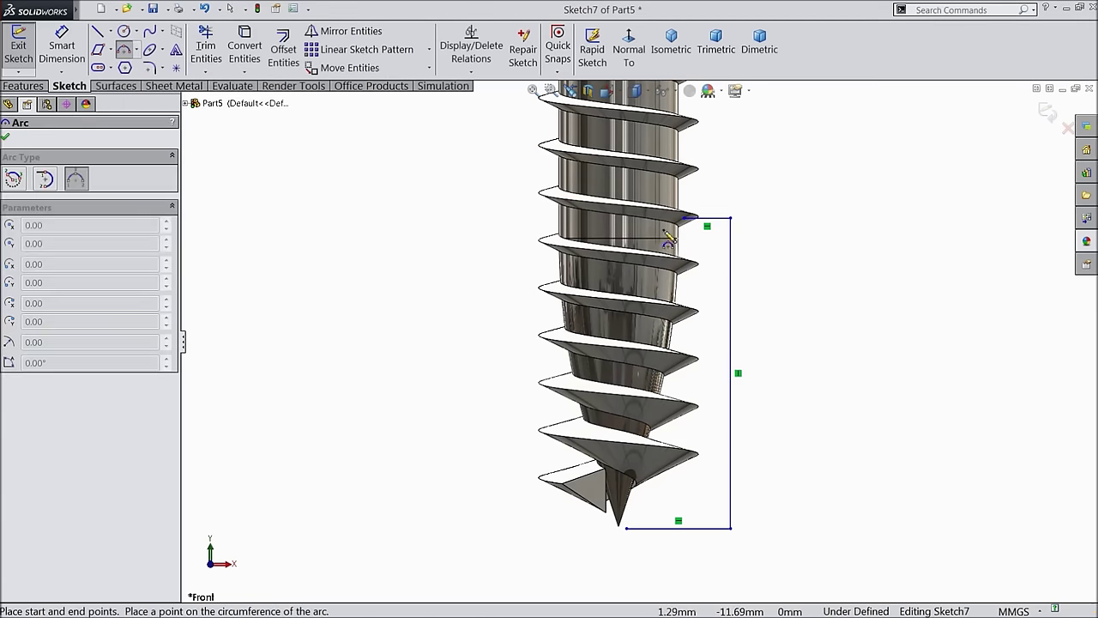
pyautogui.moveTo(684, 219); pyautogui.dragTo(627, 528)
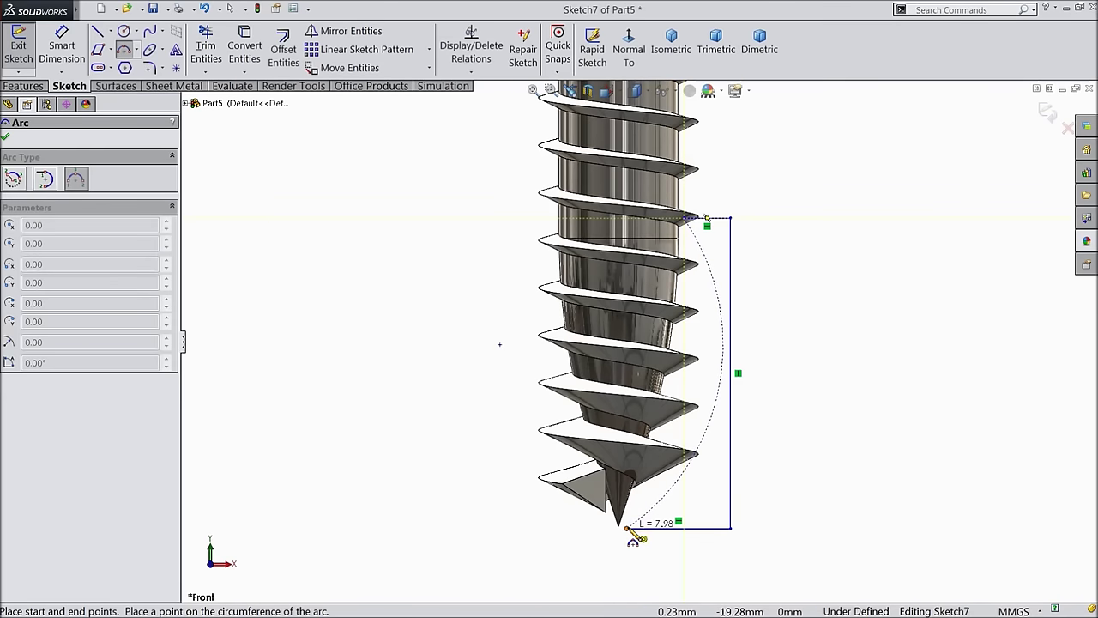
pyautogui.scroll(-2, 656, 506)
pyautogui.scroll(-1, 656, 483)
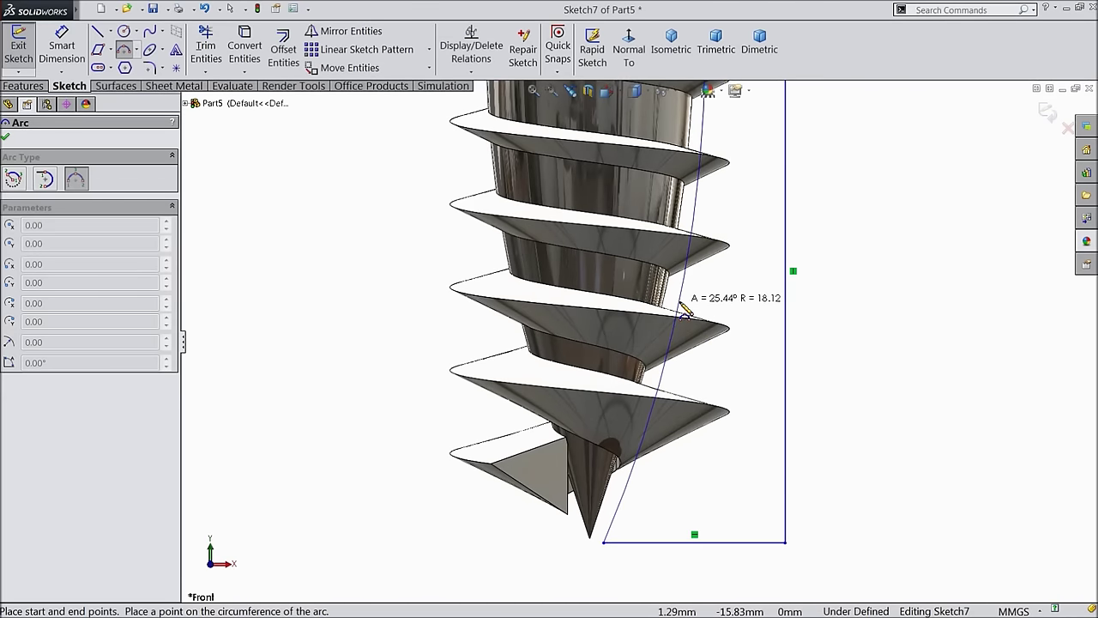
pyautogui.click(683, 307)
pyautogui.scroll(2, 728, 292)
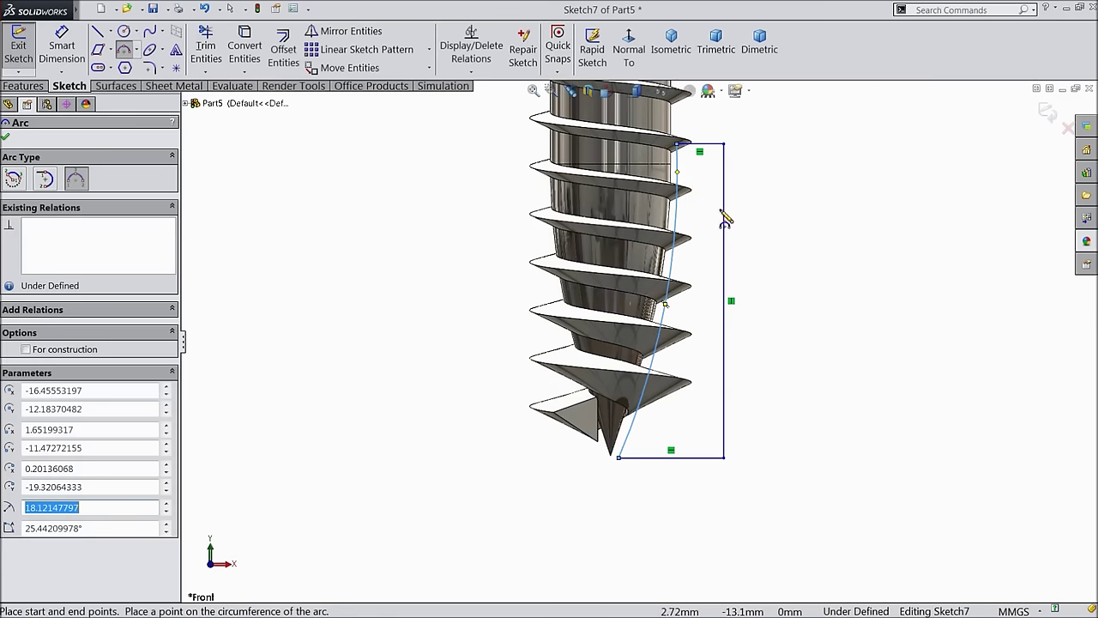
pyautogui.click(60, 49)
# Step: Dimension the profile's bottom width (2.92) and the 0.12 tip offset
pyautogui.scroll(-2, 674, 498)
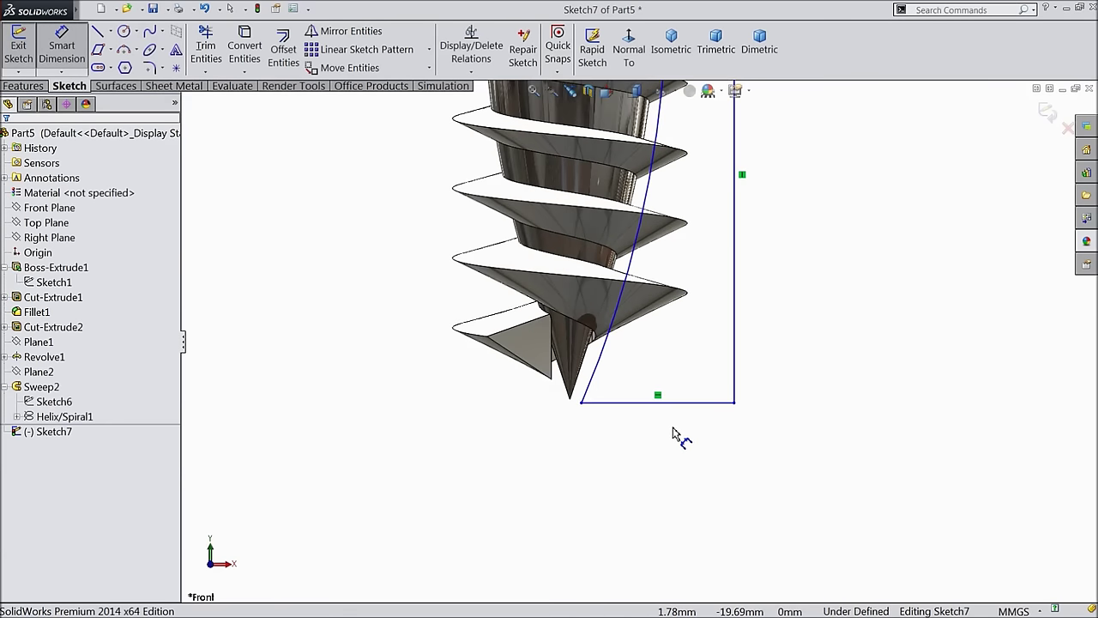
pyautogui.click(583, 404)
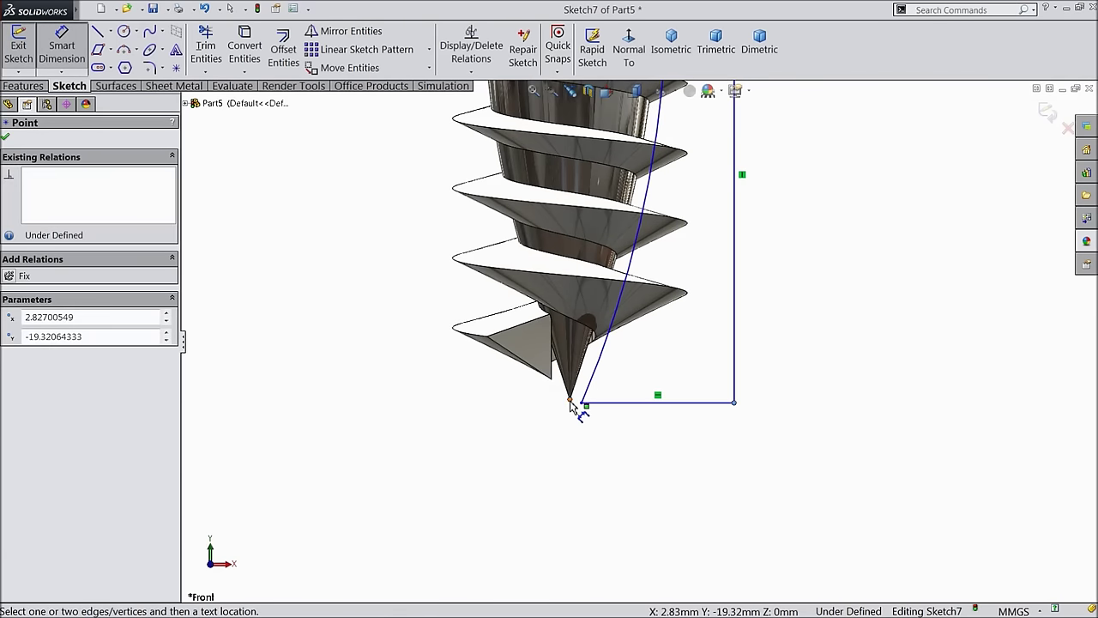
pyautogui.click(570, 402)
pyautogui.click(647, 452)
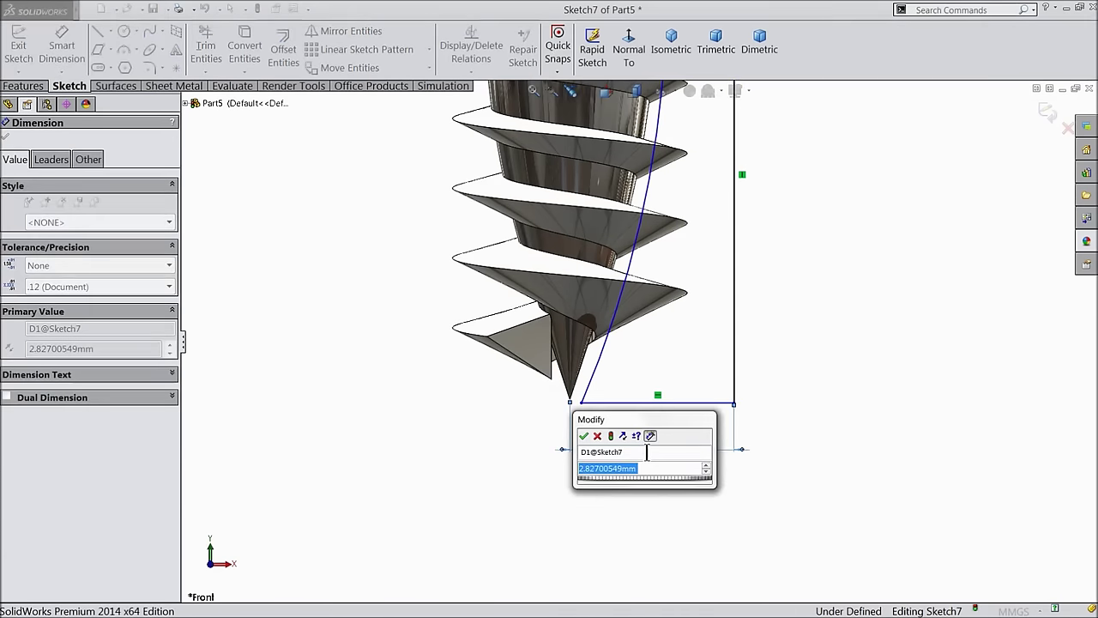
pyautogui.write('2.9155')
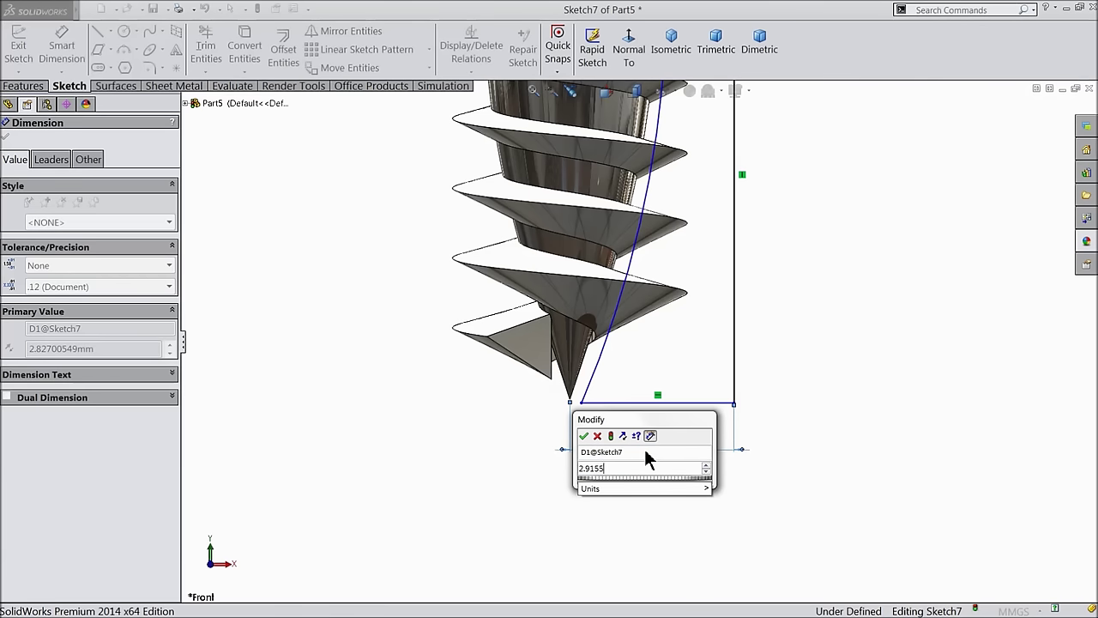
pyautogui.click(584, 436)
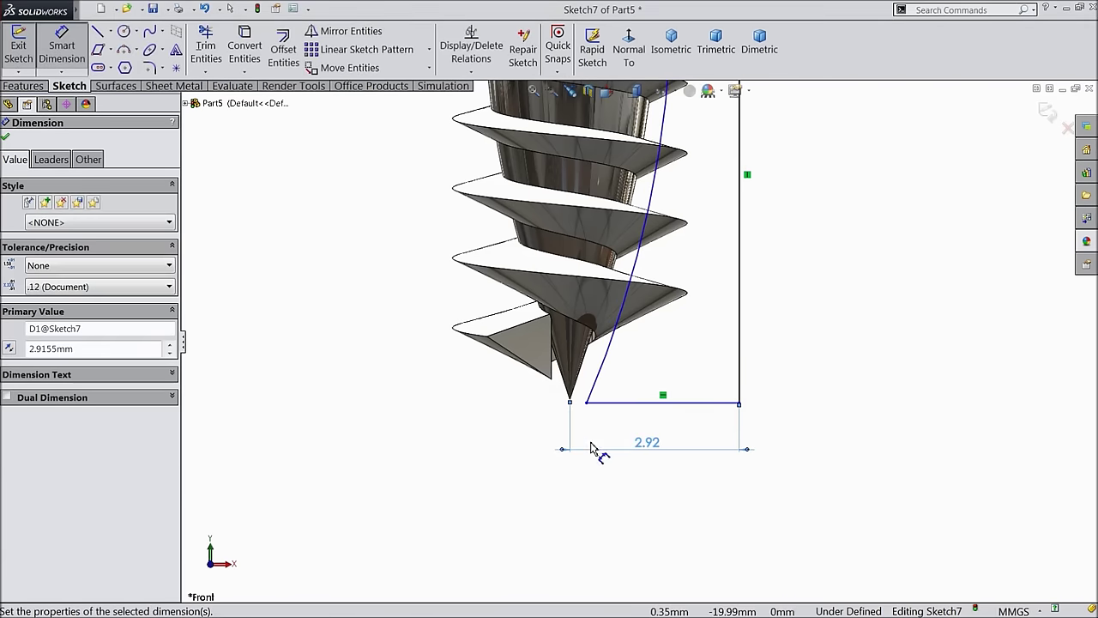
pyautogui.scroll(-3, 587, 402)
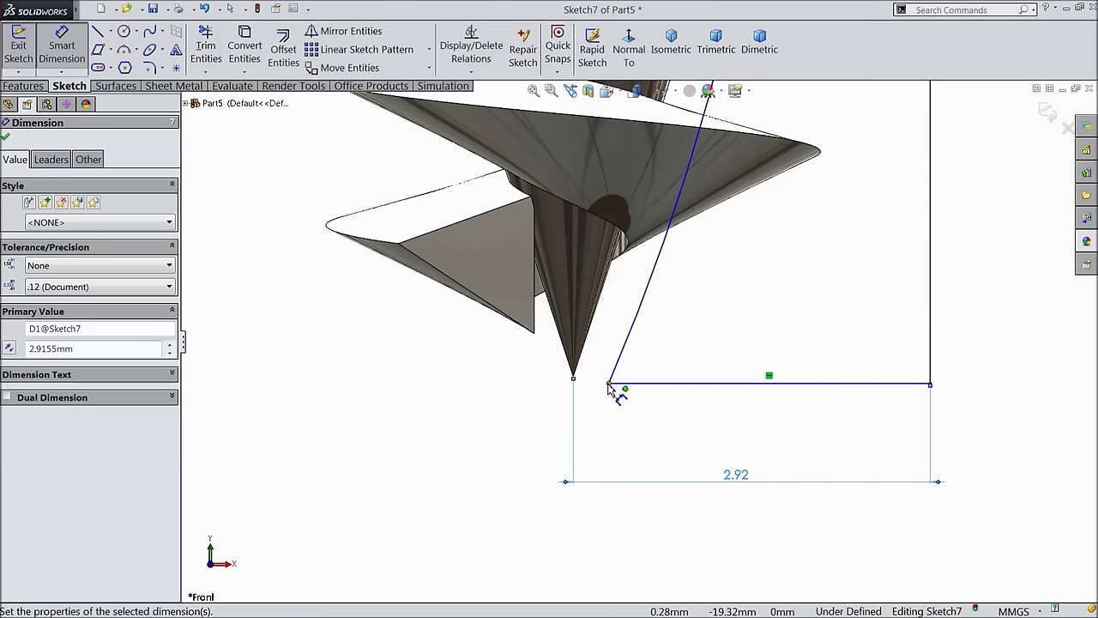
pyautogui.click(577, 382)
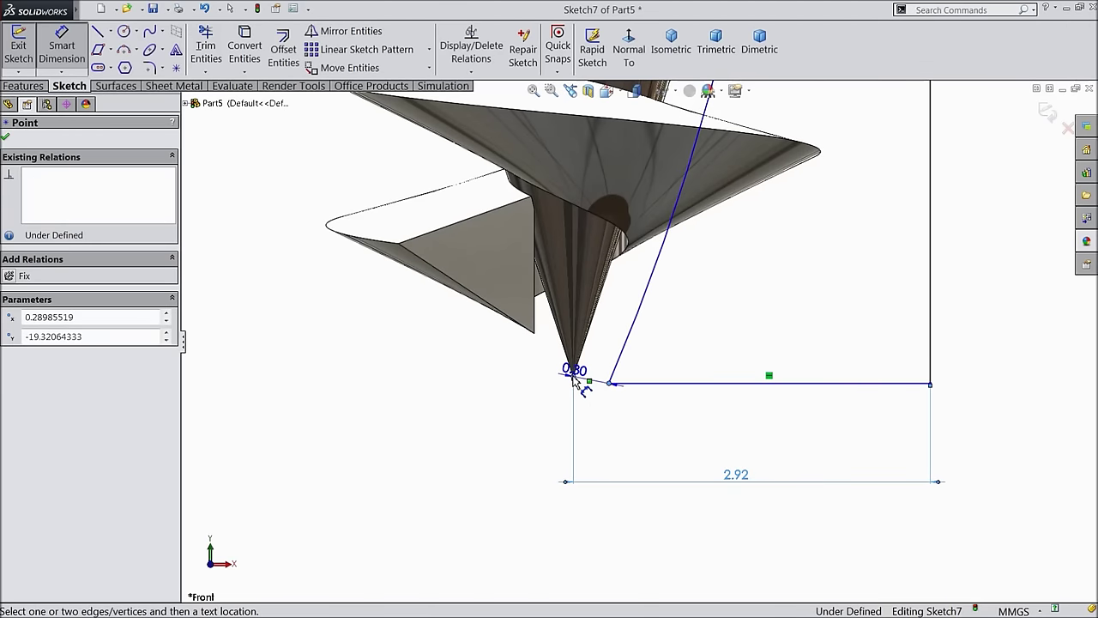
pyautogui.click(573, 375)
pyautogui.click(591, 416)
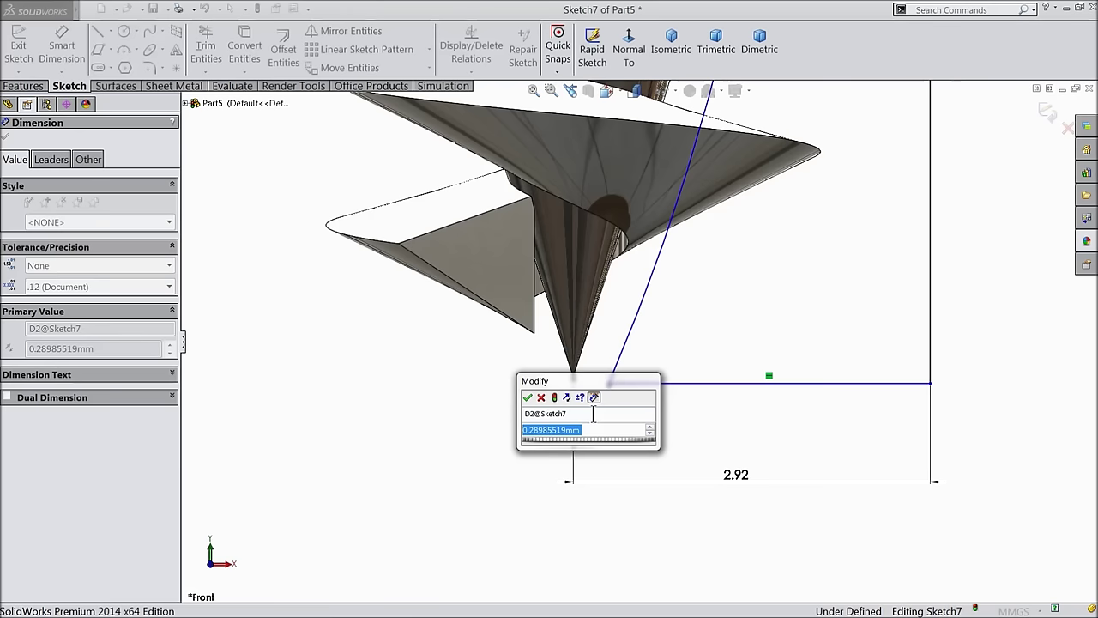
pyautogui.write('0.122')
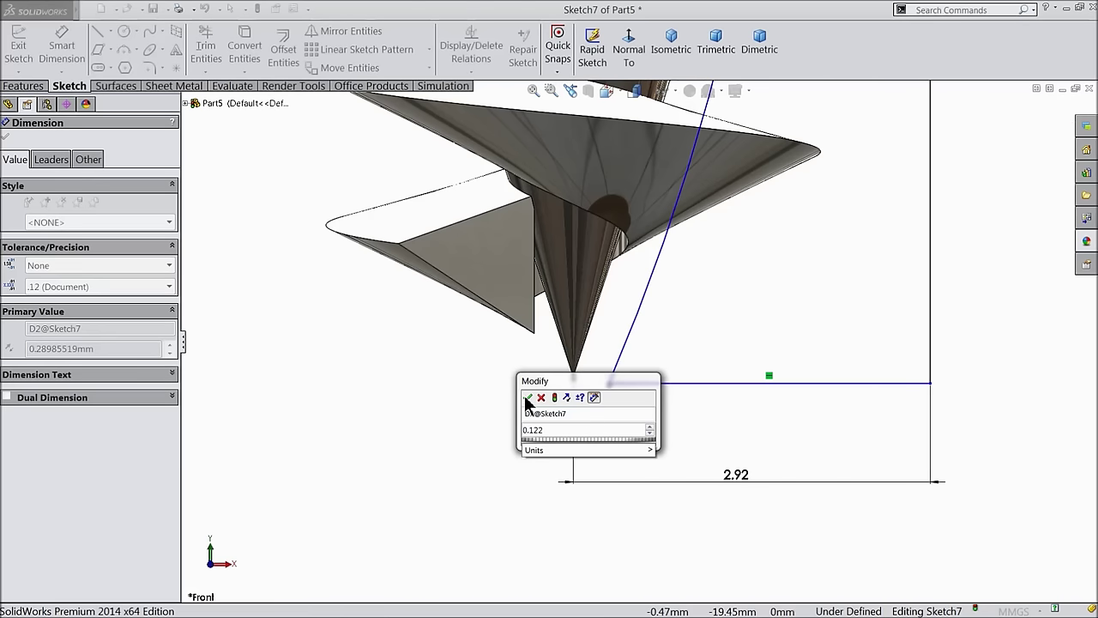
pyautogui.click(528, 397)
# Step: Dimension the top line to 1.23 and set the vertical line's height
pyautogui.scroll(5, 632, 367)
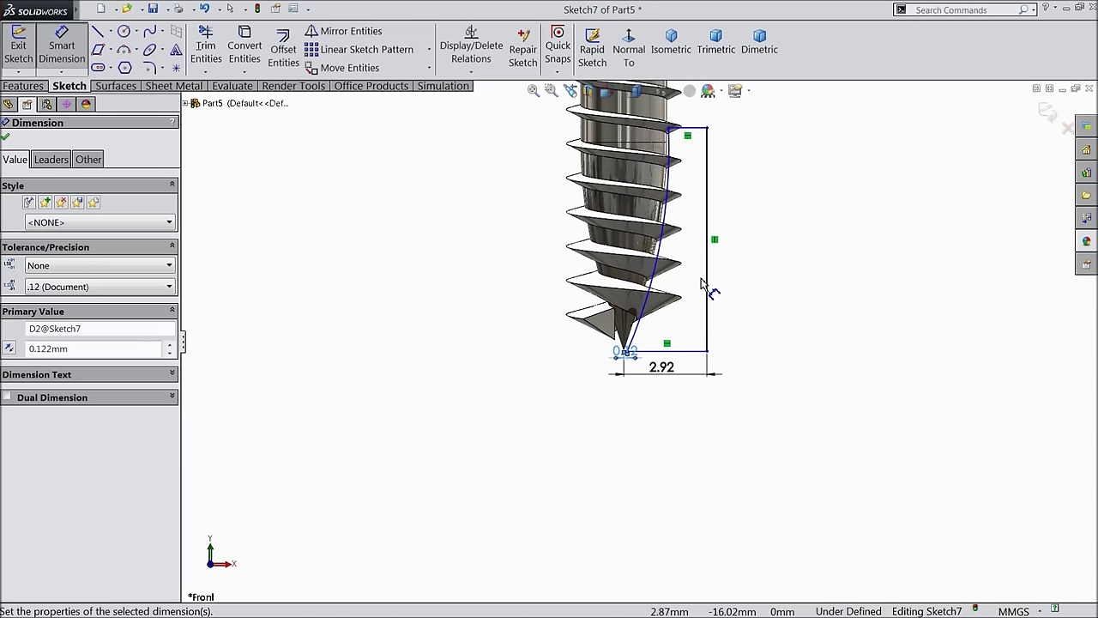
pyautogui.scroll(-8, 675, 192)
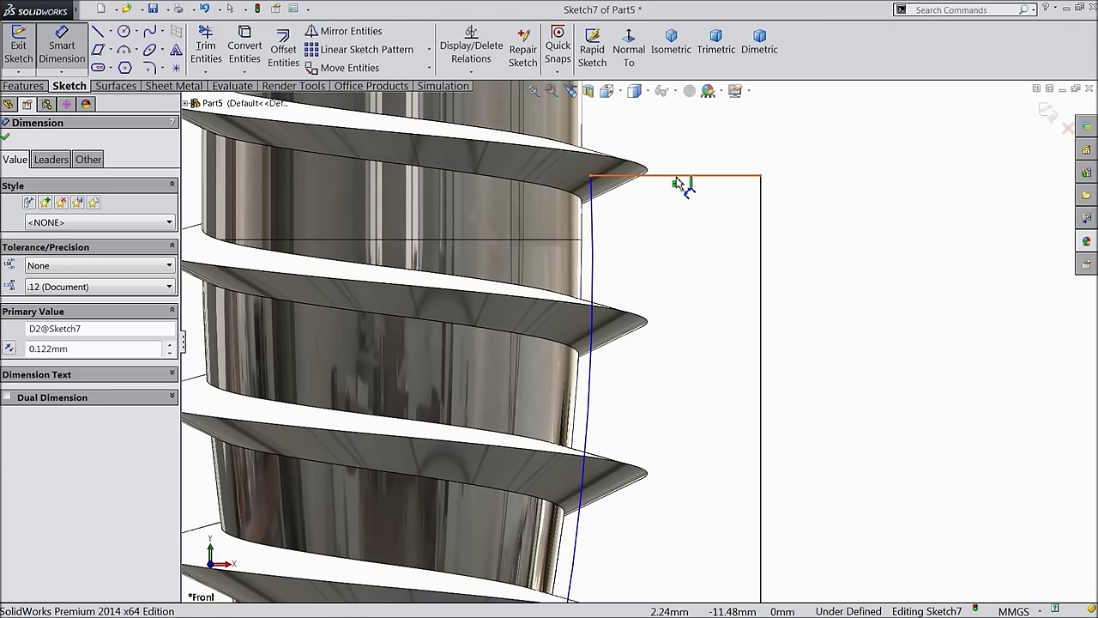
pyautogui.click(677, 180)
pyautogui.click(673, 148)
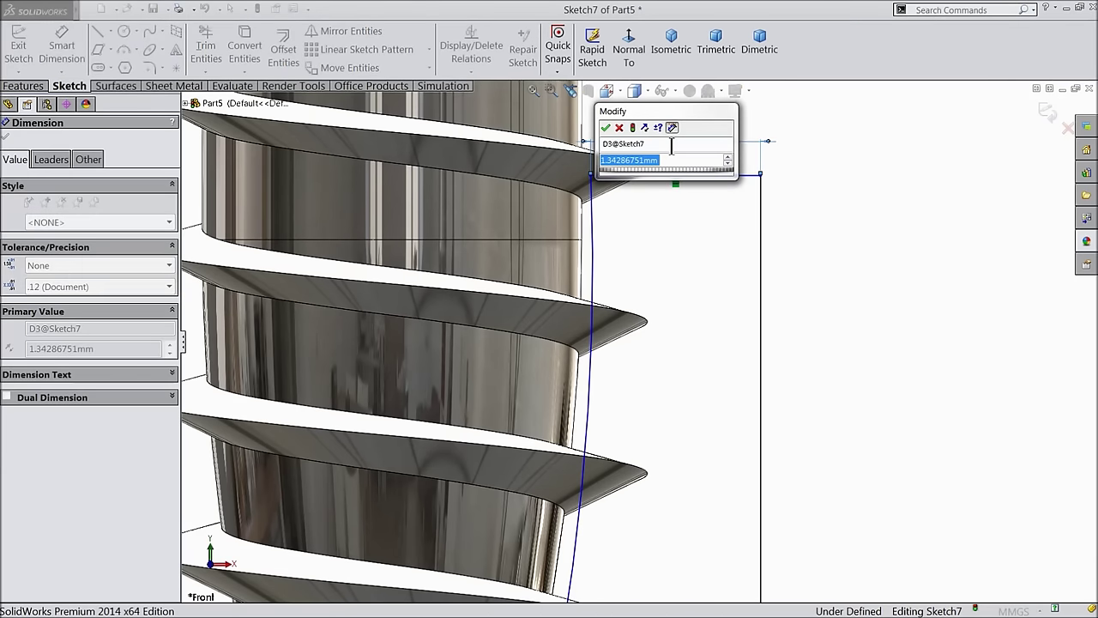
pyautogui.write('1.23')
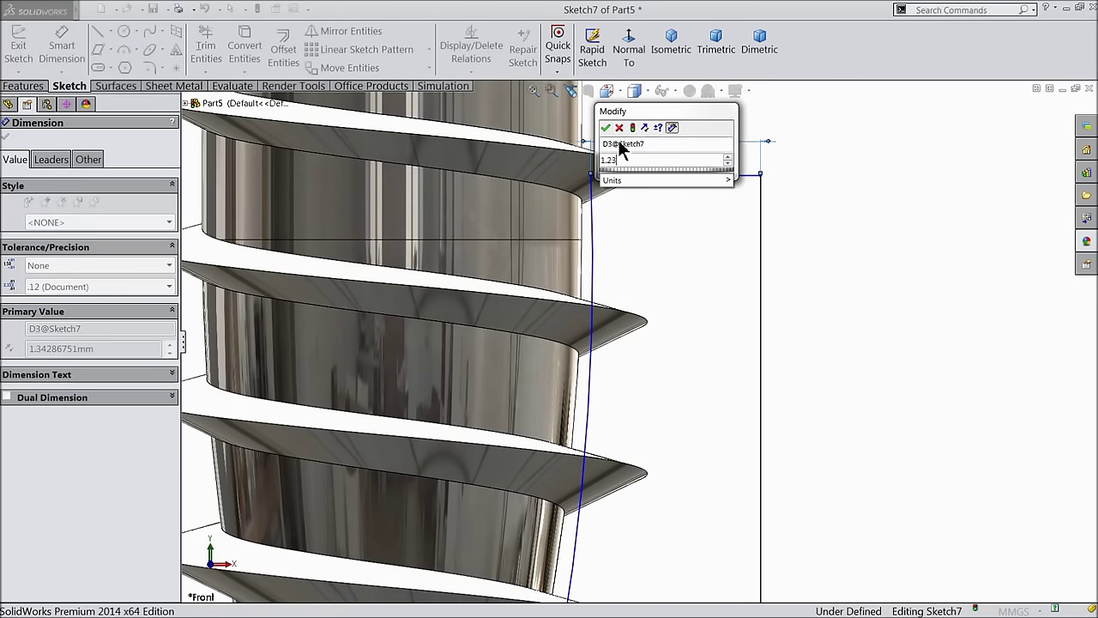
pyautogui.click(605, 128)
pyautogui.scroll(5, 652, 356)
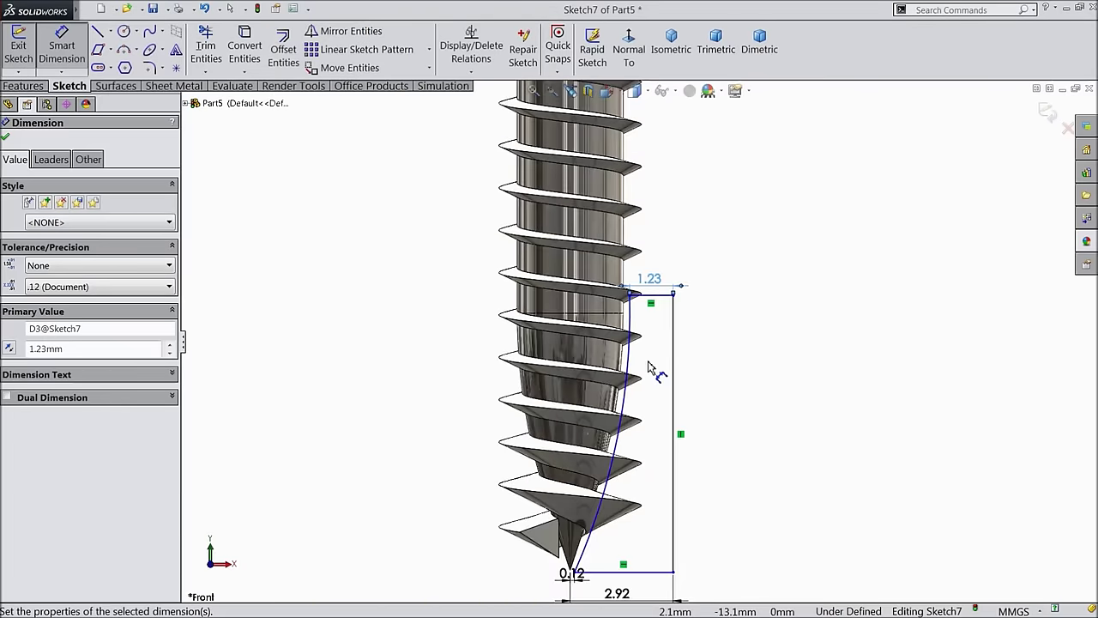
pyautogui.scroll(-3, 711, 466)
pyautogui.click(632, 378)
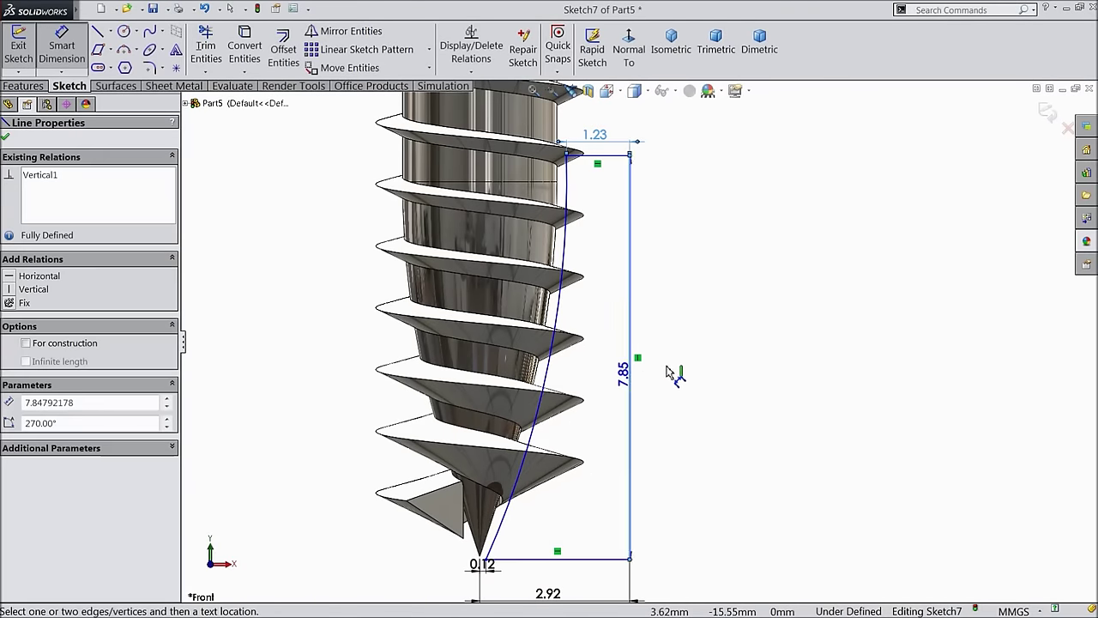
pyautogui.click(691, 369)
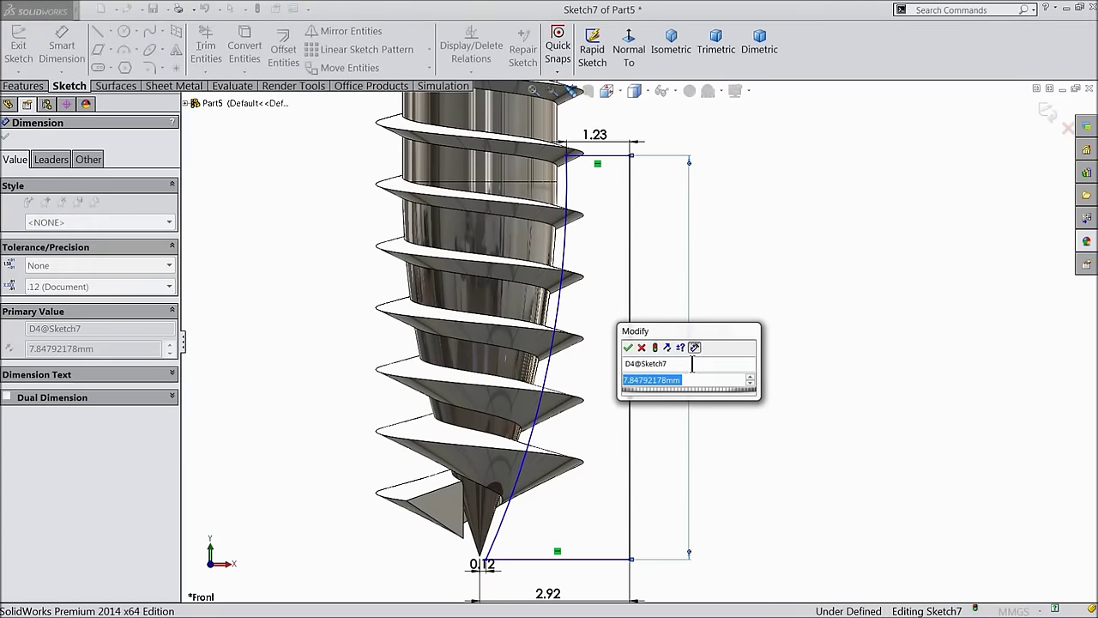
pyautogui.write('7.85')
pyautogui.click(628, 348)
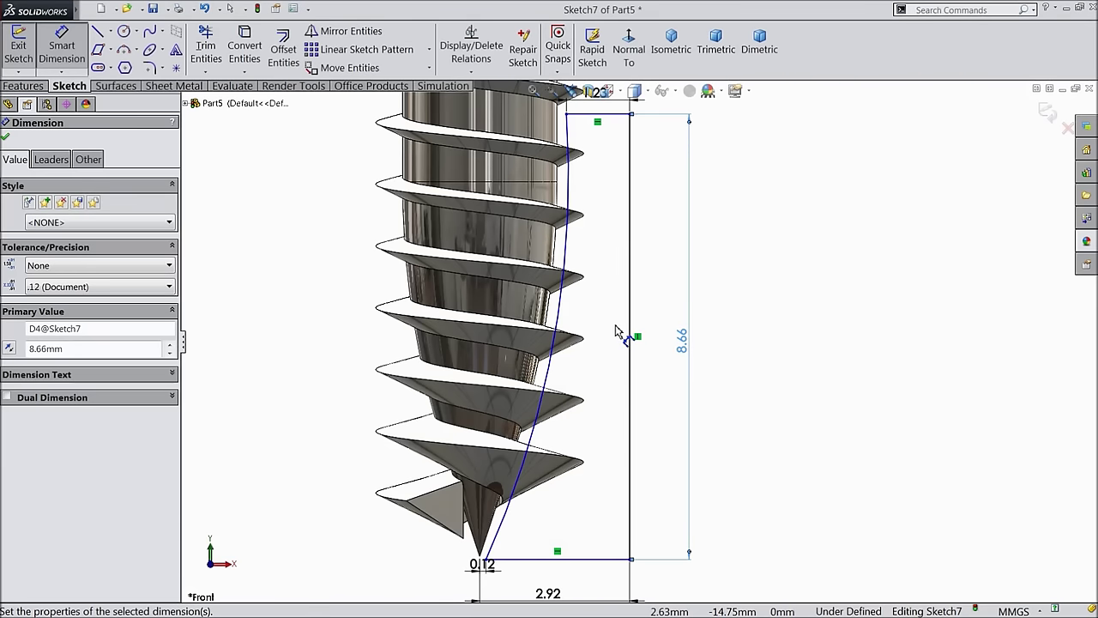
pyautogui.scroll(1, 615, 332)
pyautogui.scroll(-3, 616, 498)
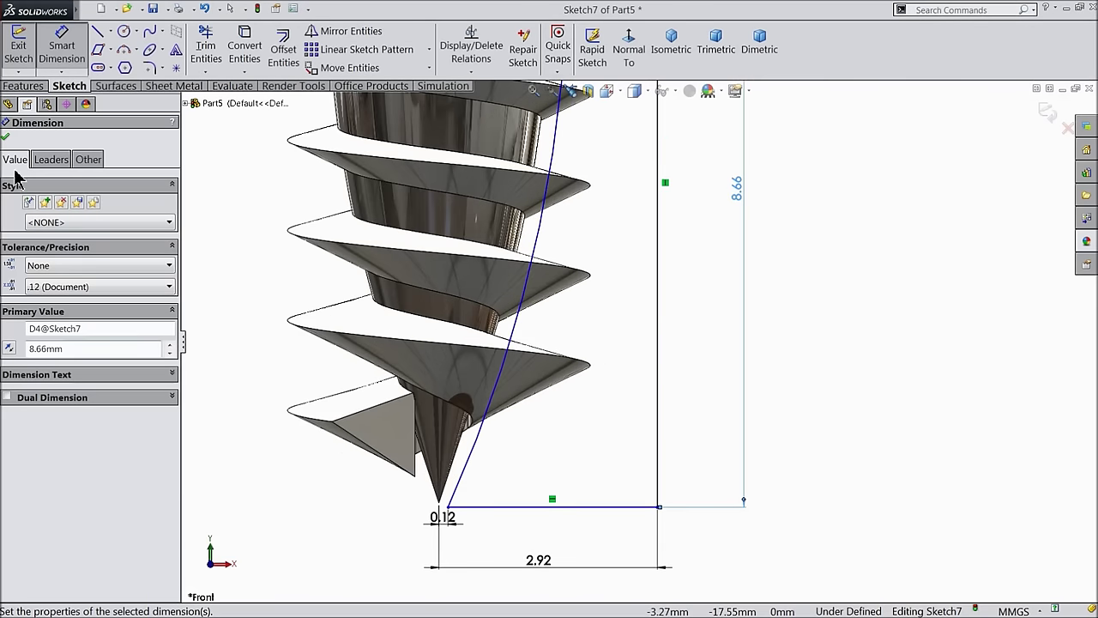
# Step: Exit dimensioning and nudge the profile's bottom-right corner point slightly upward
pyautogui.click(6, 138)
pyautogui.scroll(-2, 523, 532)
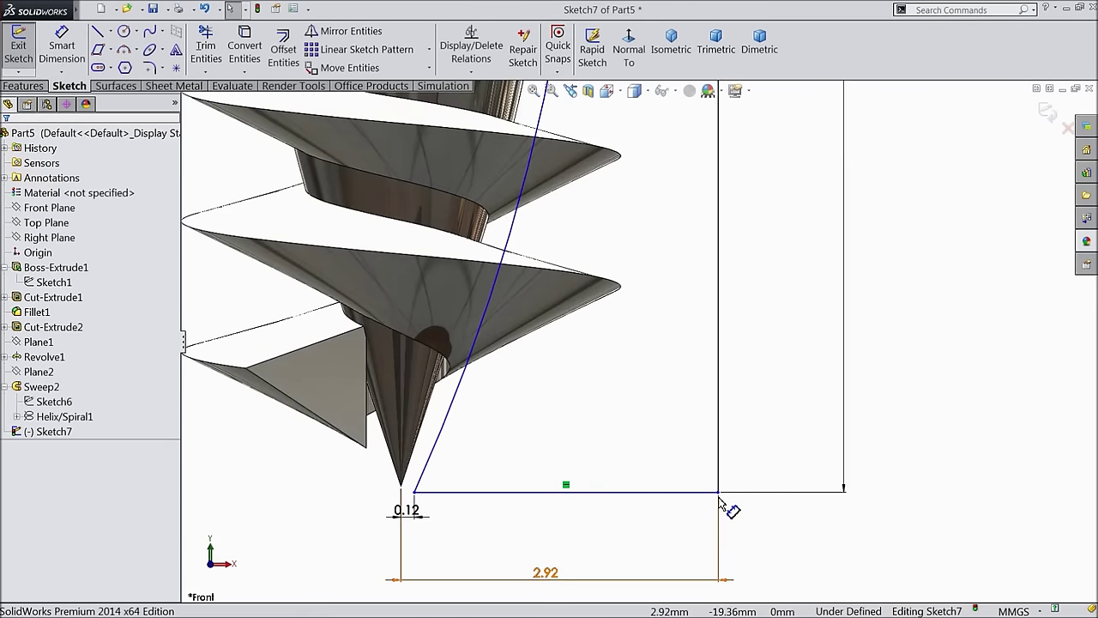
pyautogui.click(719, 493)
pyautogui.moveTo(719, 494); pyautogui.dragTo(719, 484)
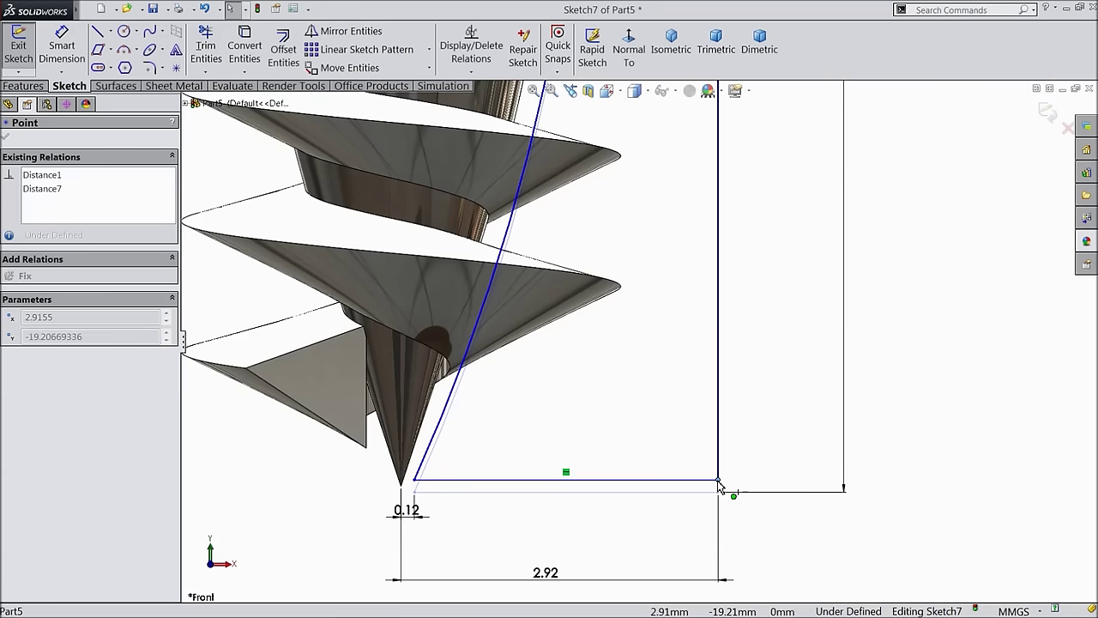
pyautogui.scroll(6, 581, 438)
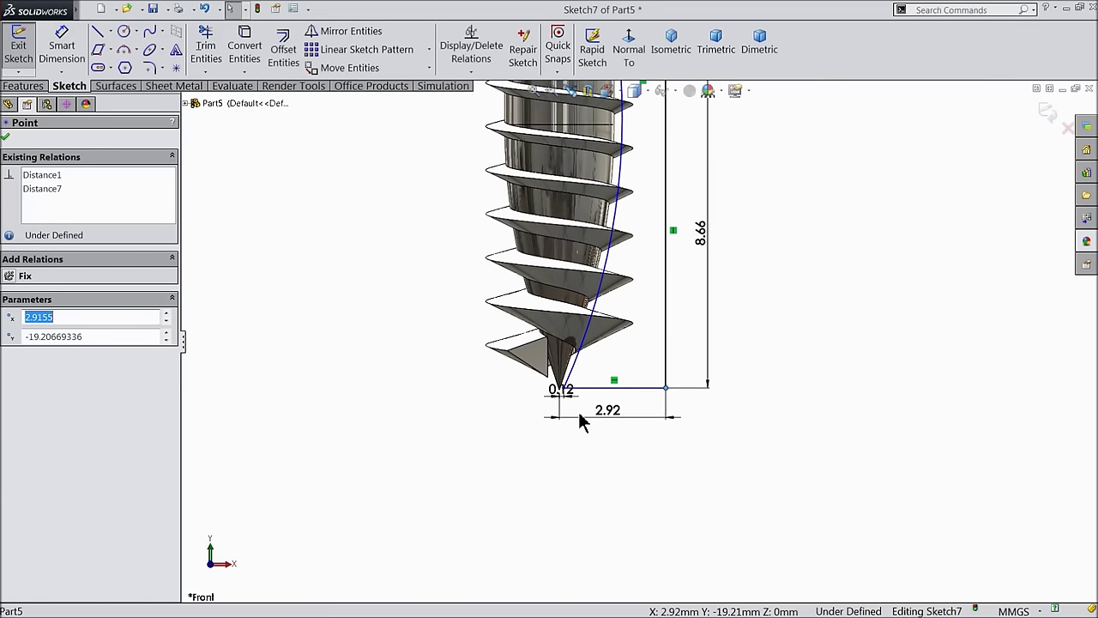
pyautogui.scroll(2, 581, 421)
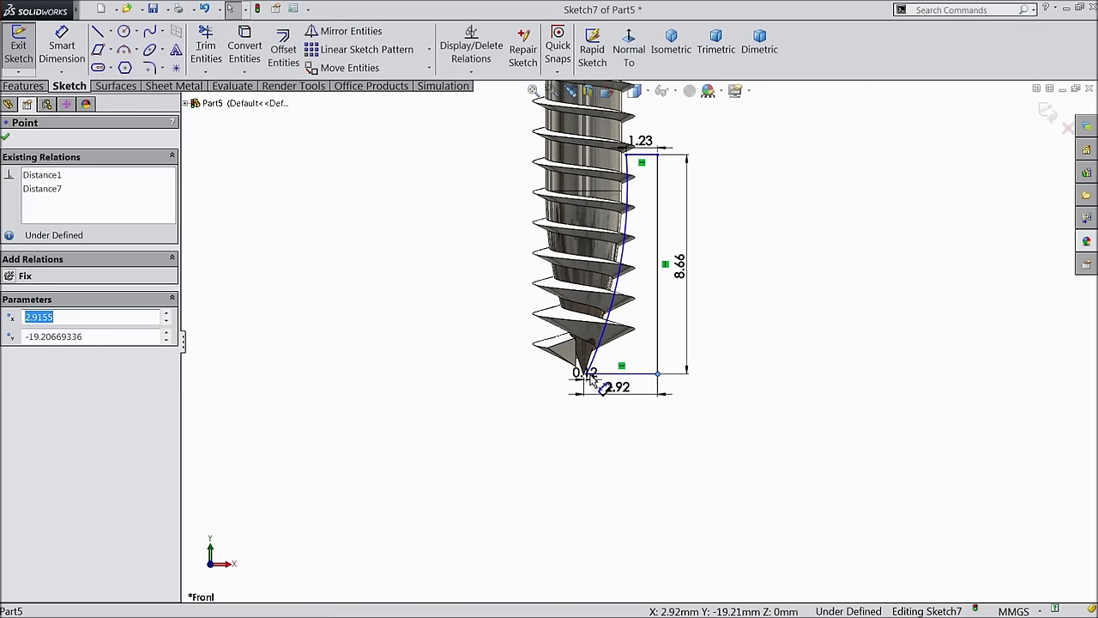
# Step: Draw a vertical centerline along the screw axis from the tip upward
pyautogui.click(111, 31)
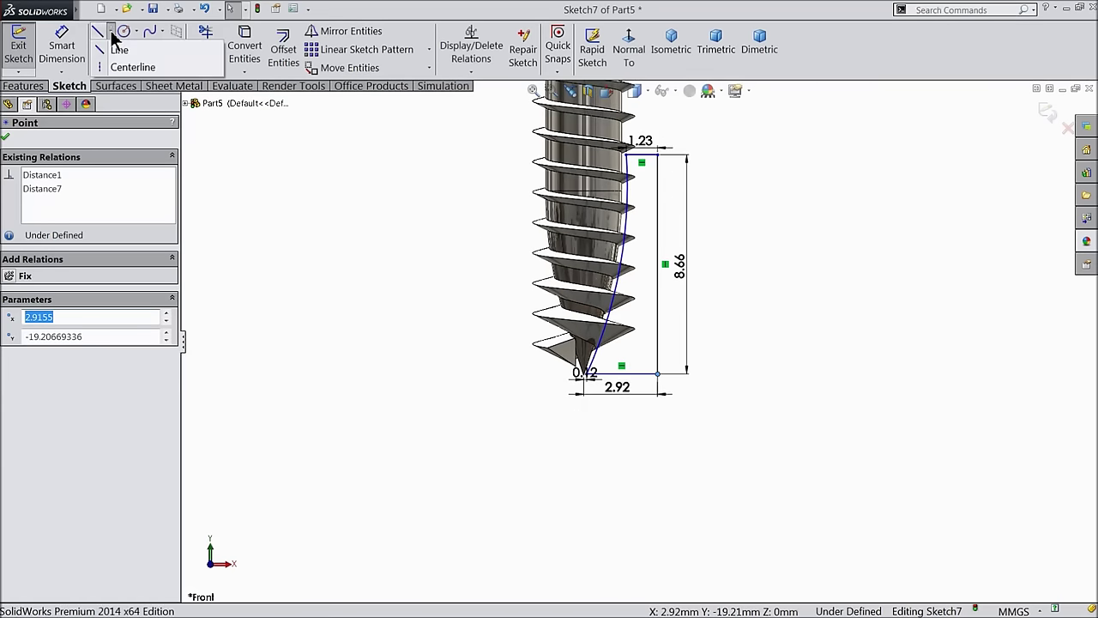
pyautogui.click(129, 66)
pyautogui.scroll(-2, 711, 402)
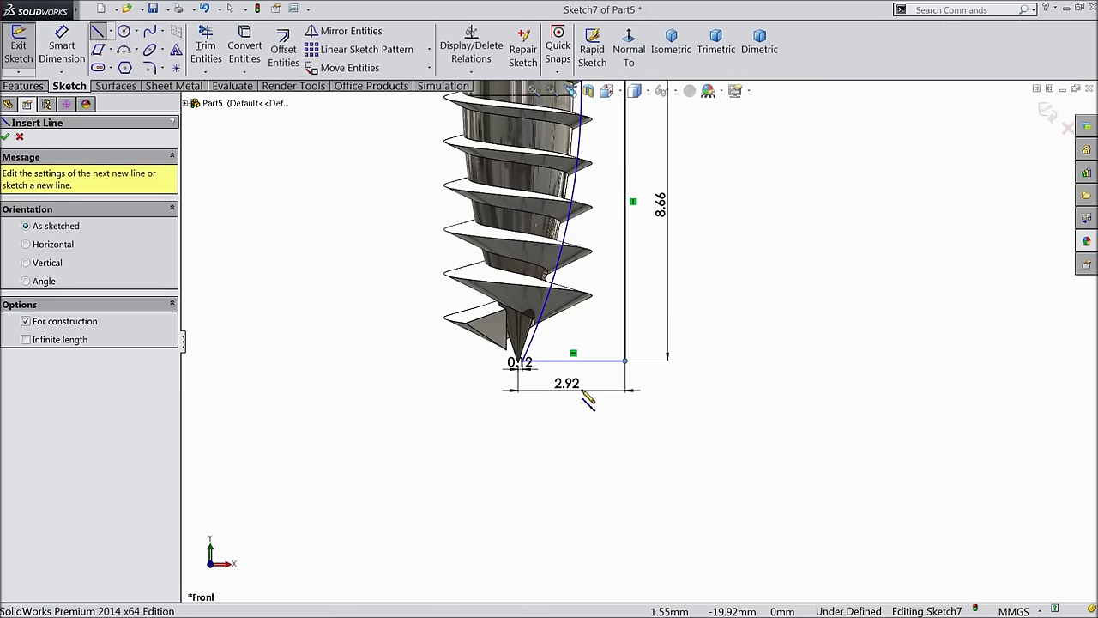
pyautogui.click(519, 361)
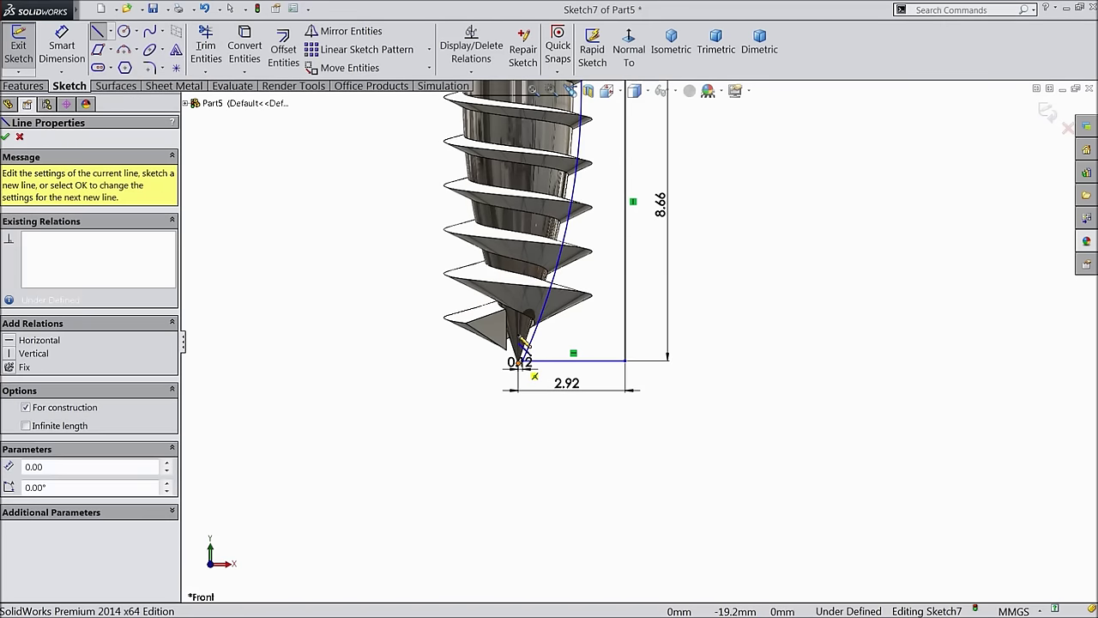
pyautogui.click(524, 150)
pyautogui.rightClick(392, 154)
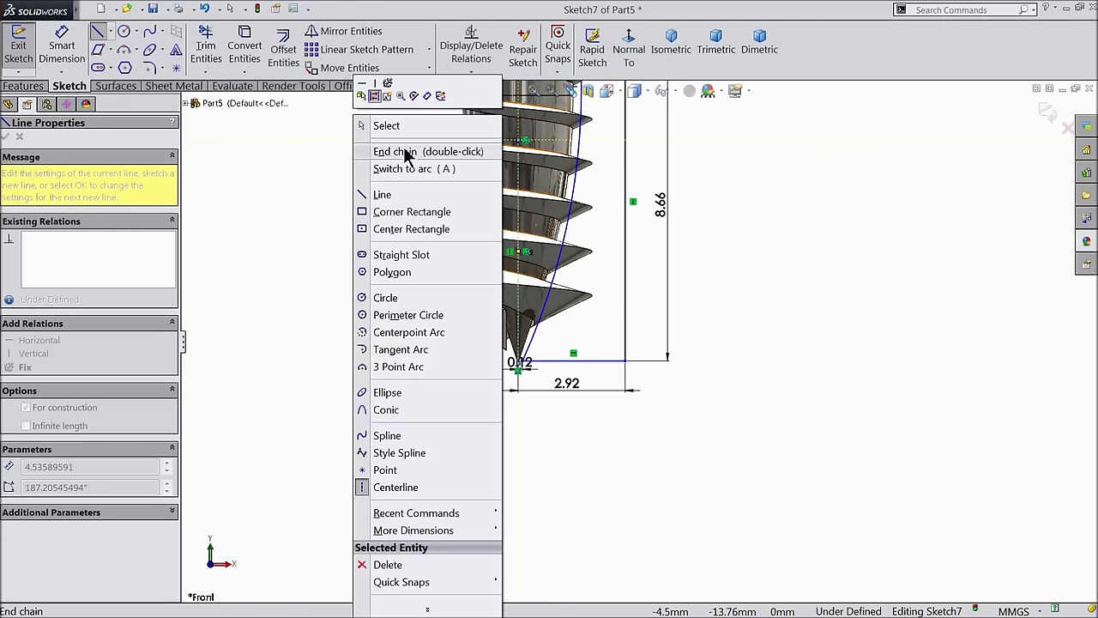
pyautogui.click(395, 151)
pyautogui.press('Escape')
pyautogui.scroll(-1, 583, 133)
pyautogui.scroll(-1, 589, 137)
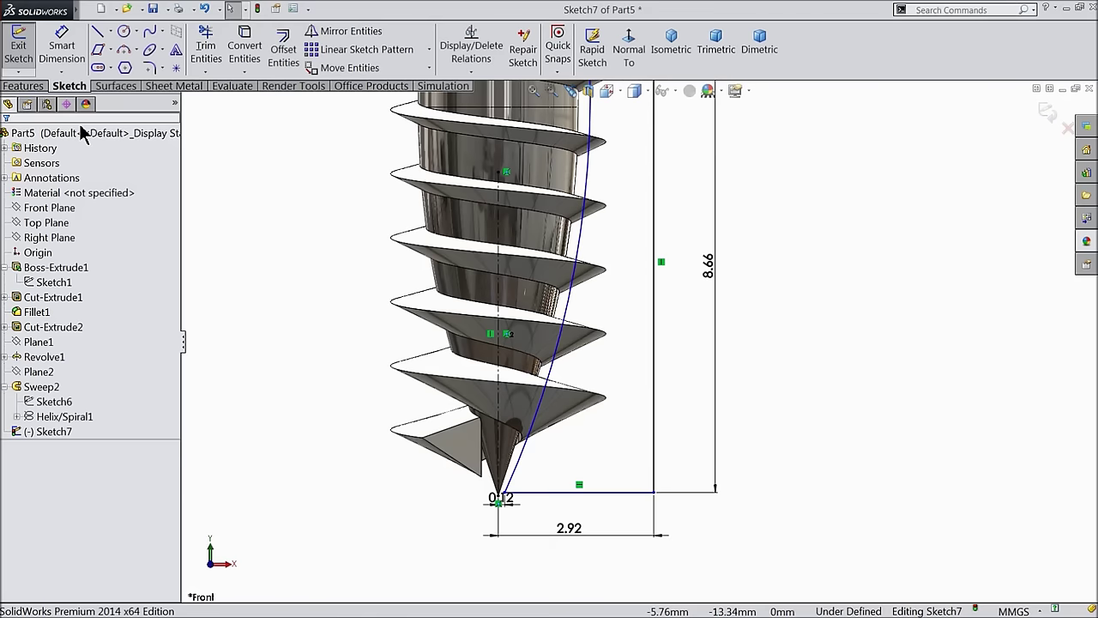
pyautogui.click(24, 86)
# Step: Cut-revolve Sketch7 360° around the centerline so the threads taper toward the tip
pyautogui.click(324, 57)
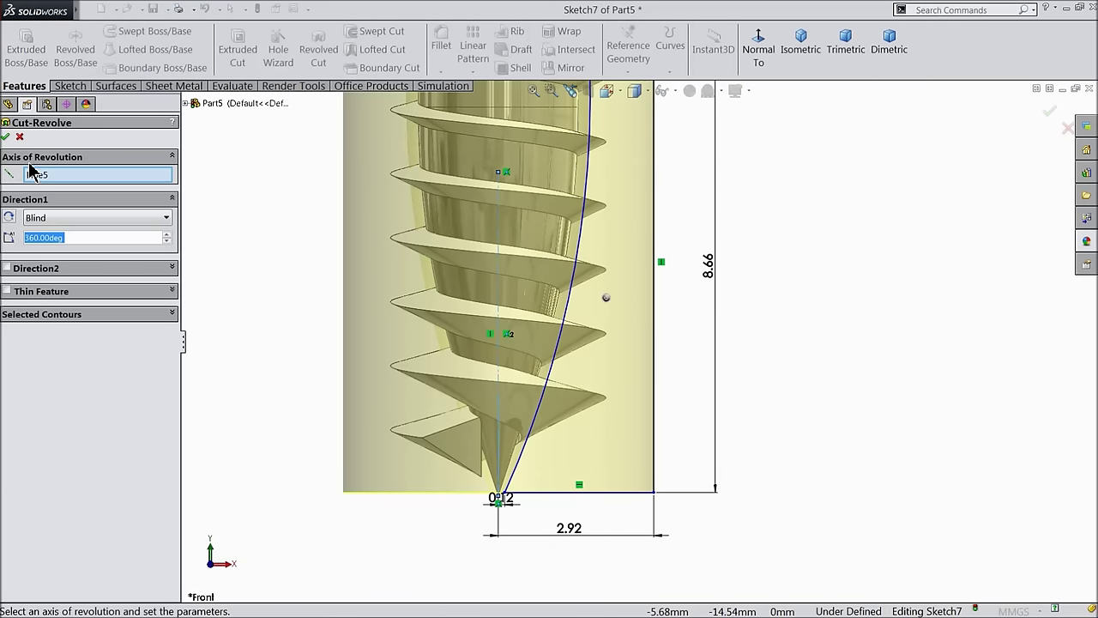
pyautogui.scroll(3, 615, 296)
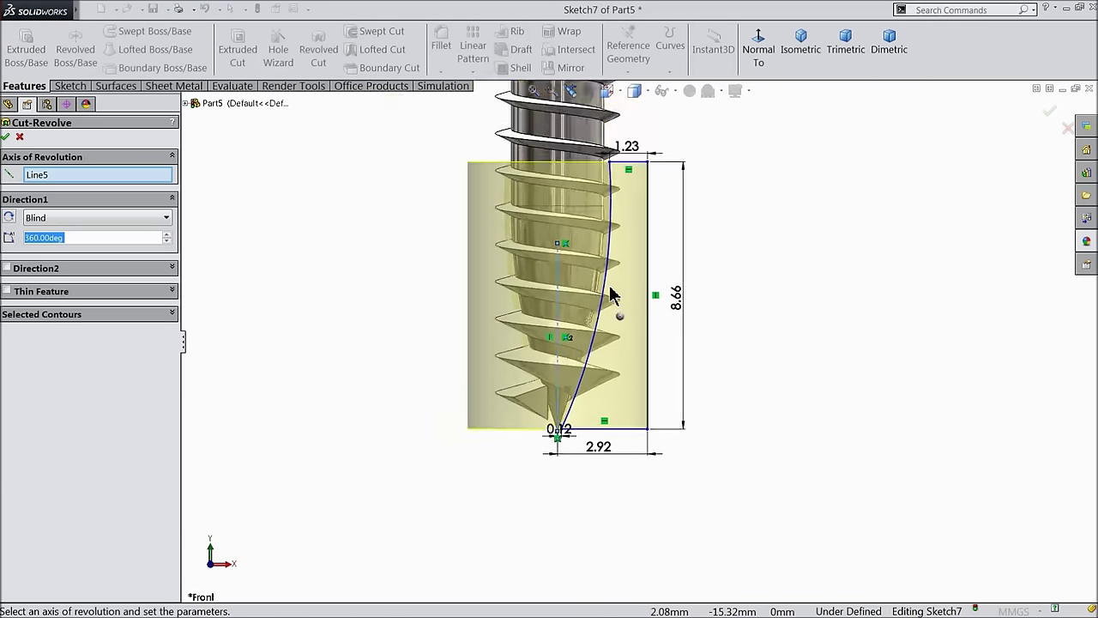
pyautogui.click(5, 136)
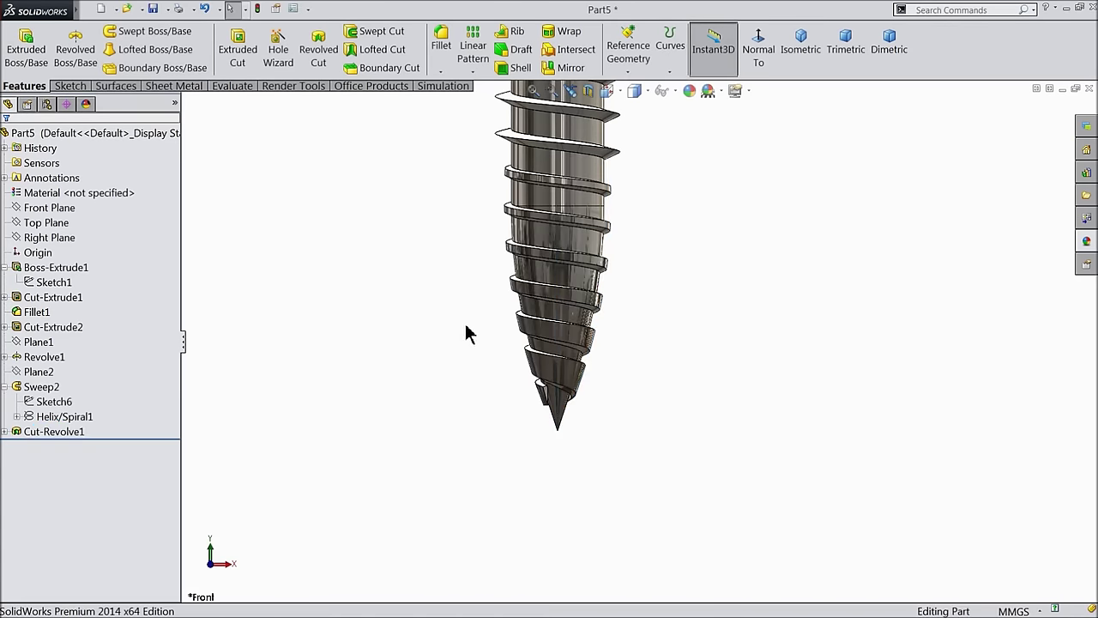
pyautogui.moveTo(466, 331)
pyautogui.mouseDown(button='middle')
pyautogui.moveTo(456, 280)
pyautogui.moveTo(434, 277)
pyautogui.moveTo(456, 294)
pyautogui.moveTo(403, 304)
pyautogui.mouseUp(button='middle')
# Step: Start Sketch8 on the Front Plane and view it face-on
pyautogui.click(50, 208)
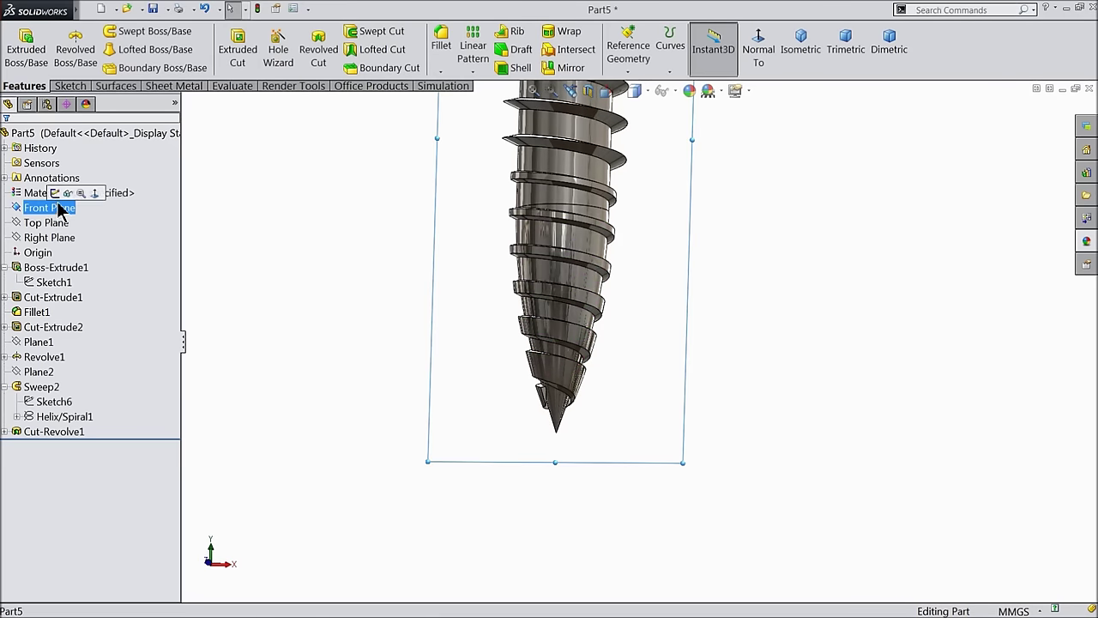
pyautogui.click(56, 197)
pyautogui.click(757, 60)
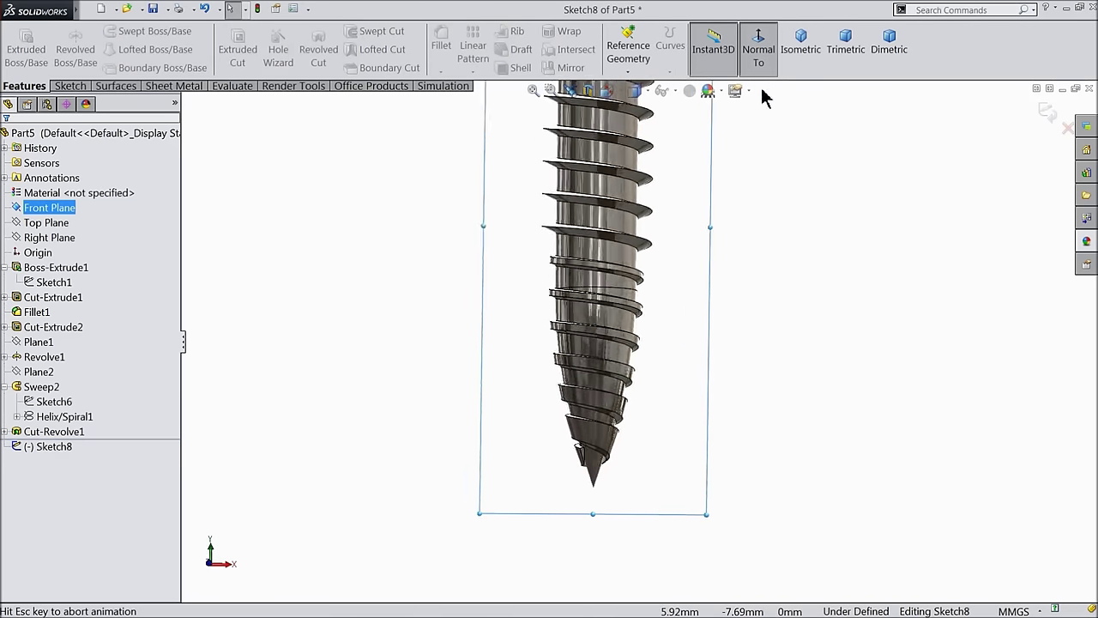
pyautogui.scroll(-5, 661, 572)
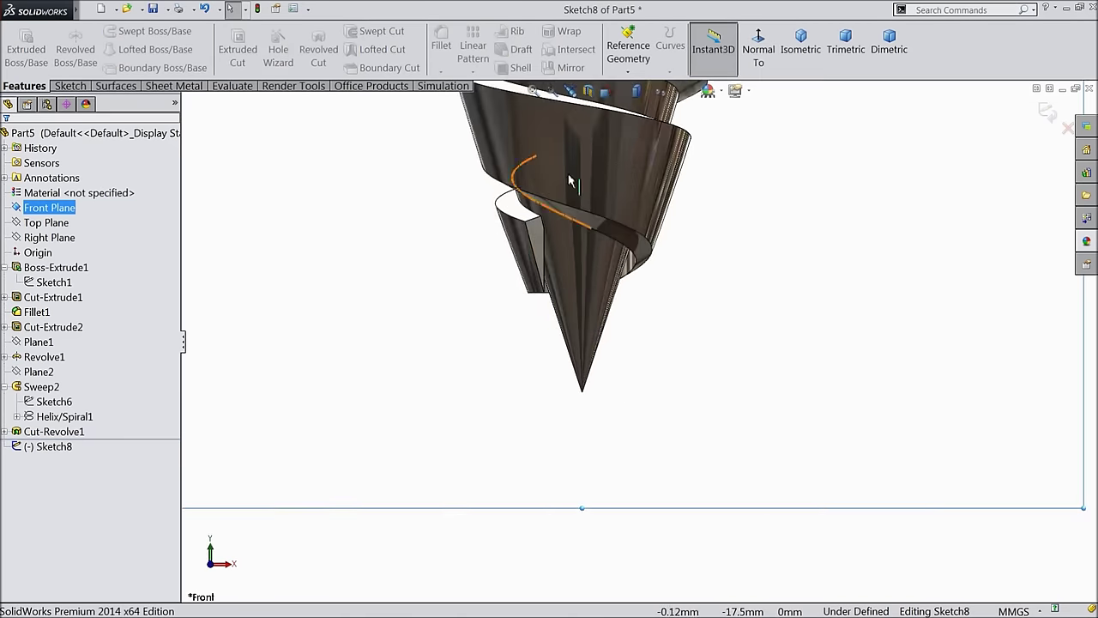
# Step: Draw a vertical line up from the cone tip and a horizontal line leading left
pyautogui.click(70, 85)
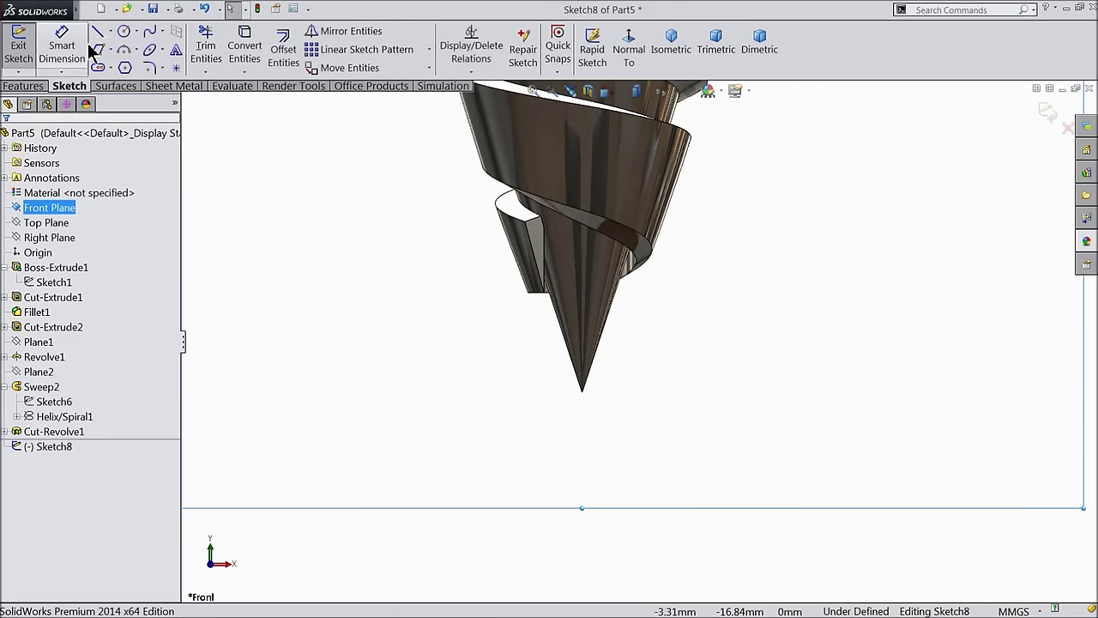
pyautogui.click(98, 32)
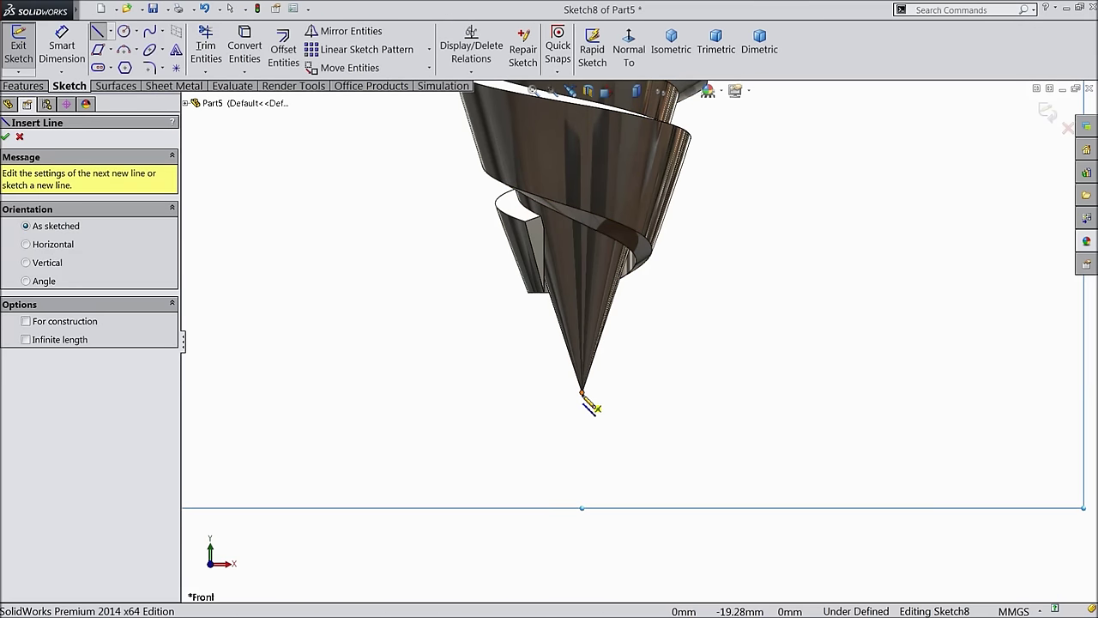
pyautogui.click(583, 393)
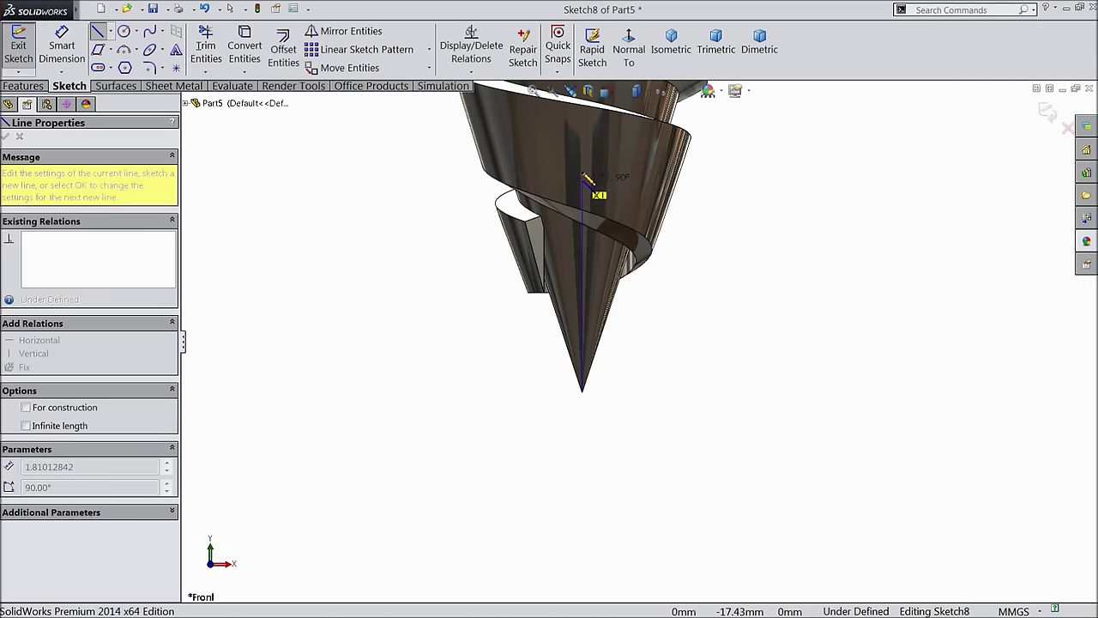
pyautogui.click(583, 138)
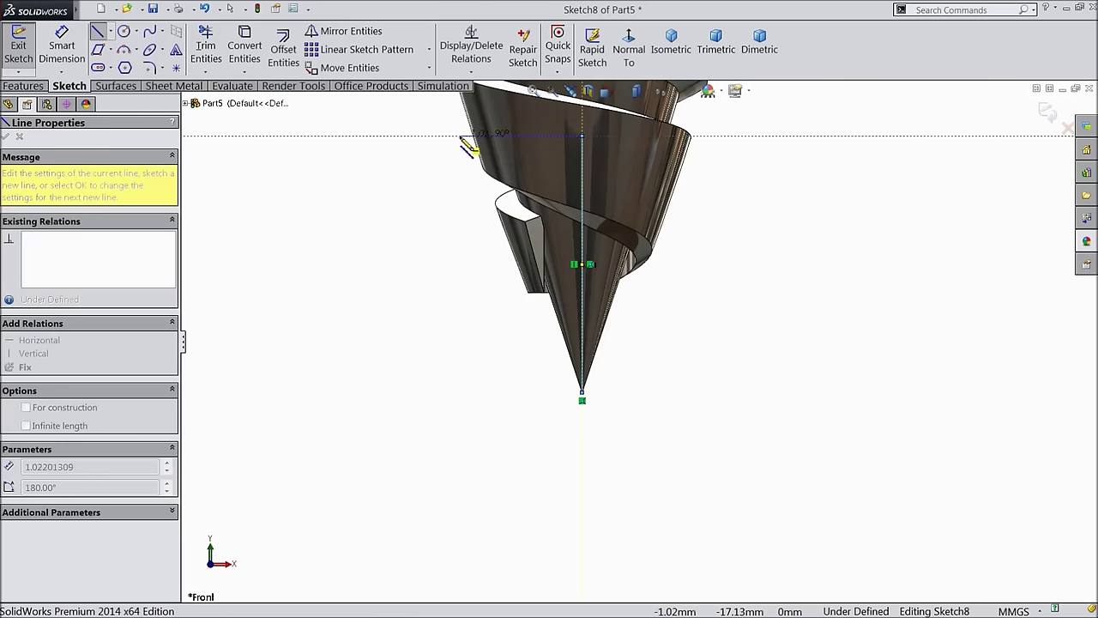
pyautogui.click(460, 136)
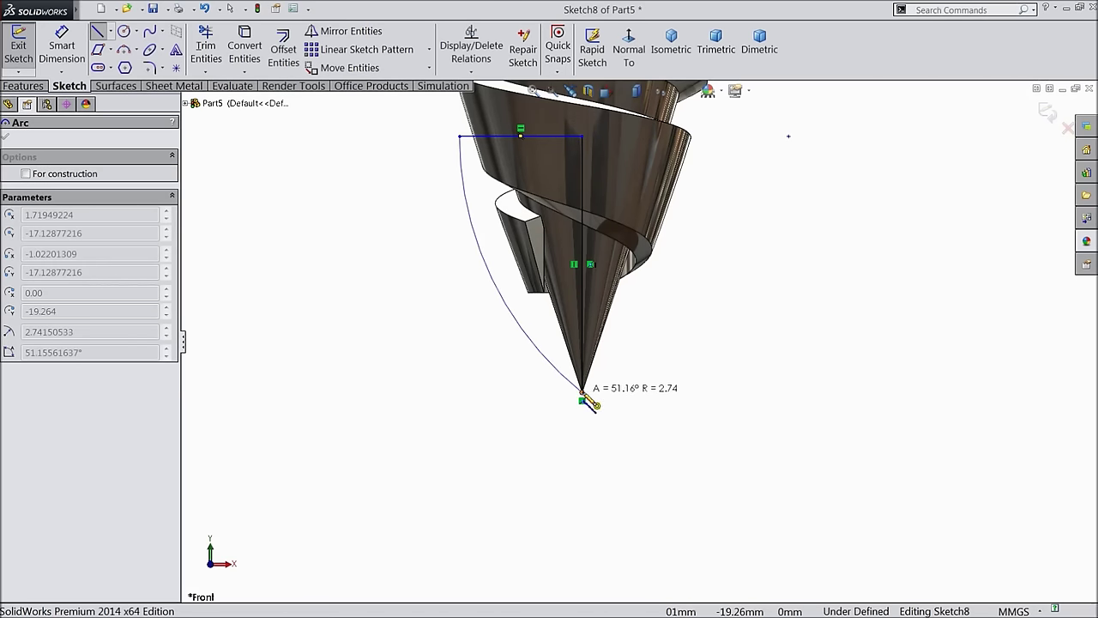
pyautogui.rightClick(589, 403)
pyautogui.click(660, 135)
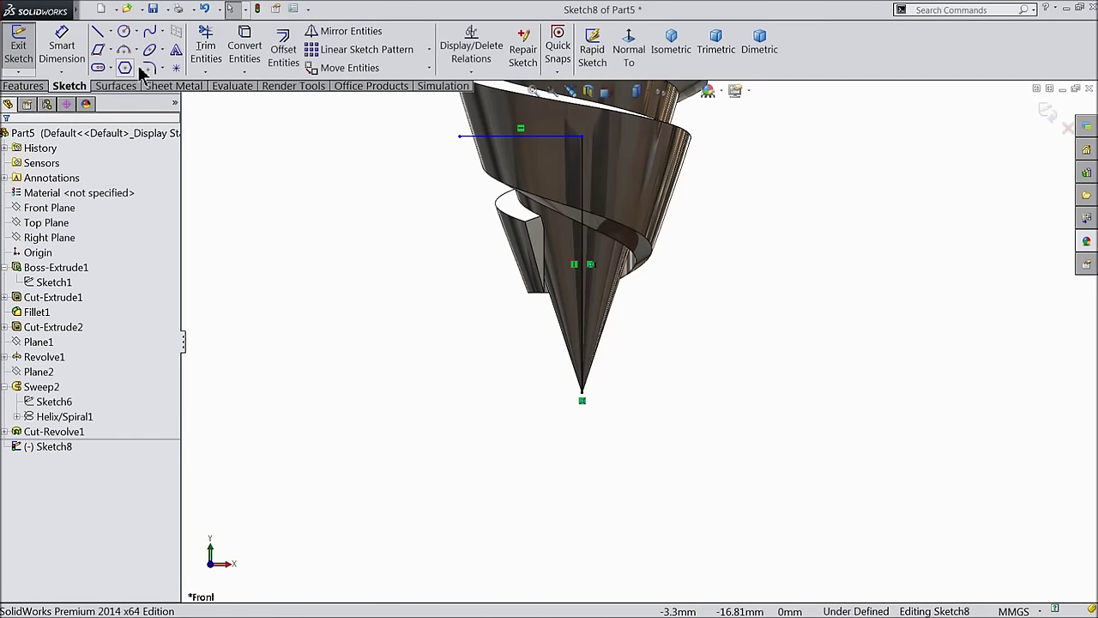
pyautogui.click(61, 47)
pyautogui.scroll(2, 453, 203)
pyautogui.scroll(-2, 619, 261)
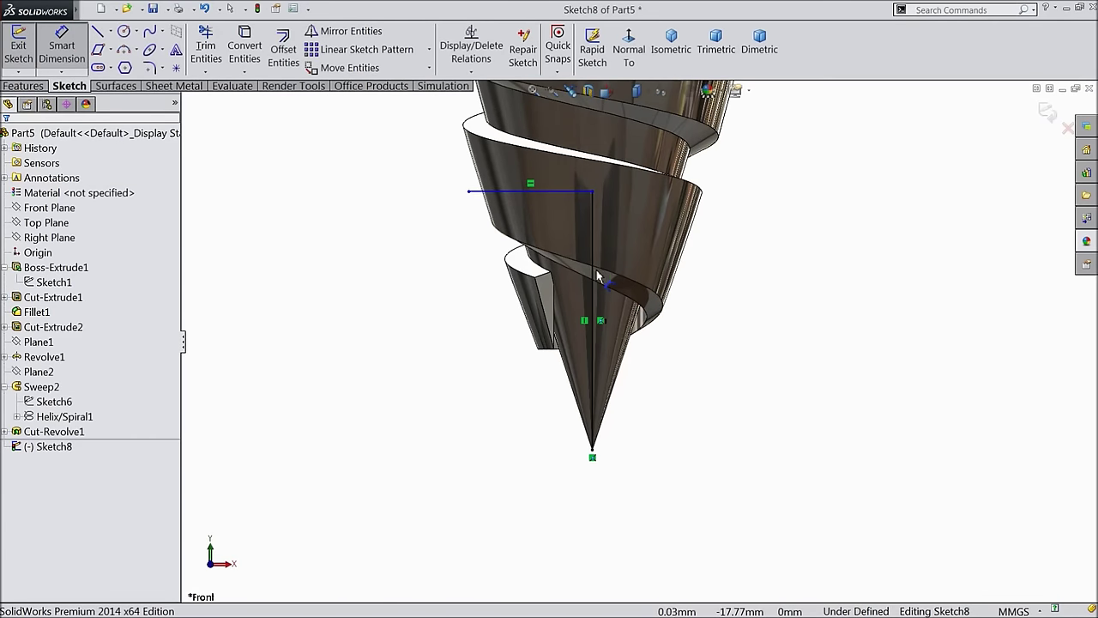
# Step: Dimension the vertical line to 1.394 mm and the horizontal line to 0.5 mm
pyautogui.click(594, 273)
pyautogui.click(703, 311)
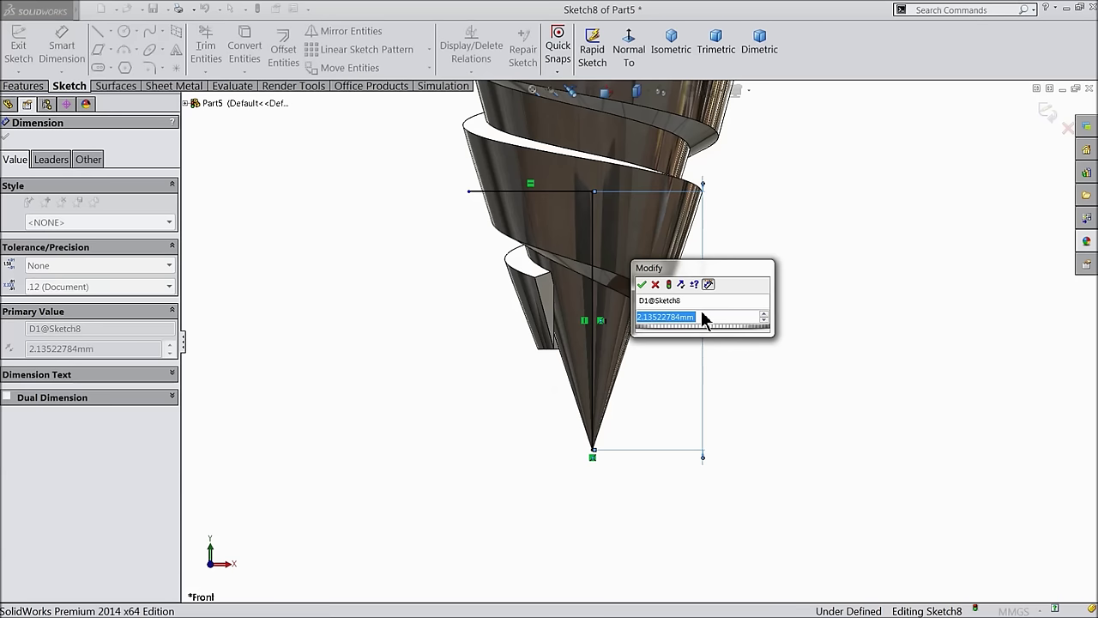
pyautogui.write('1')
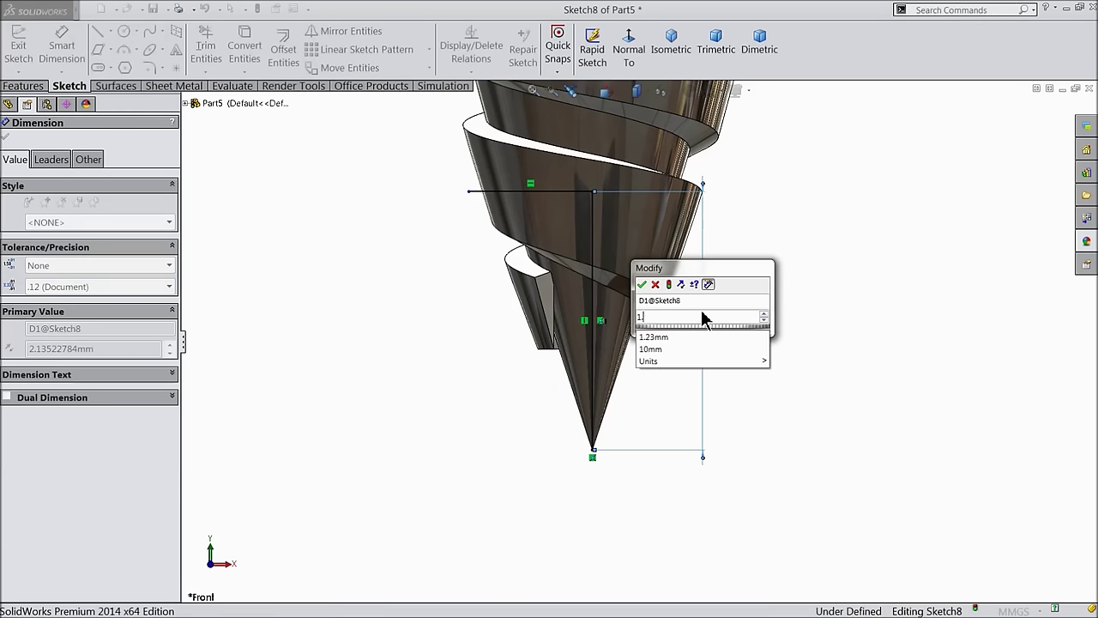
pyautogui.write('.3')
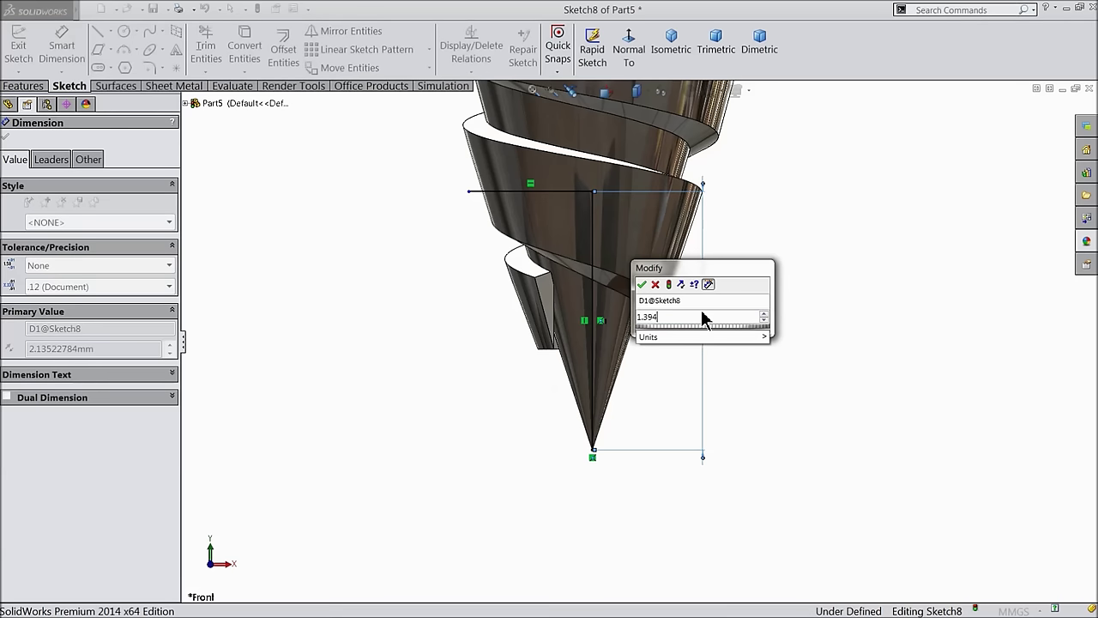
pyautogui.write('94')
pyautogui.click(643, 285)
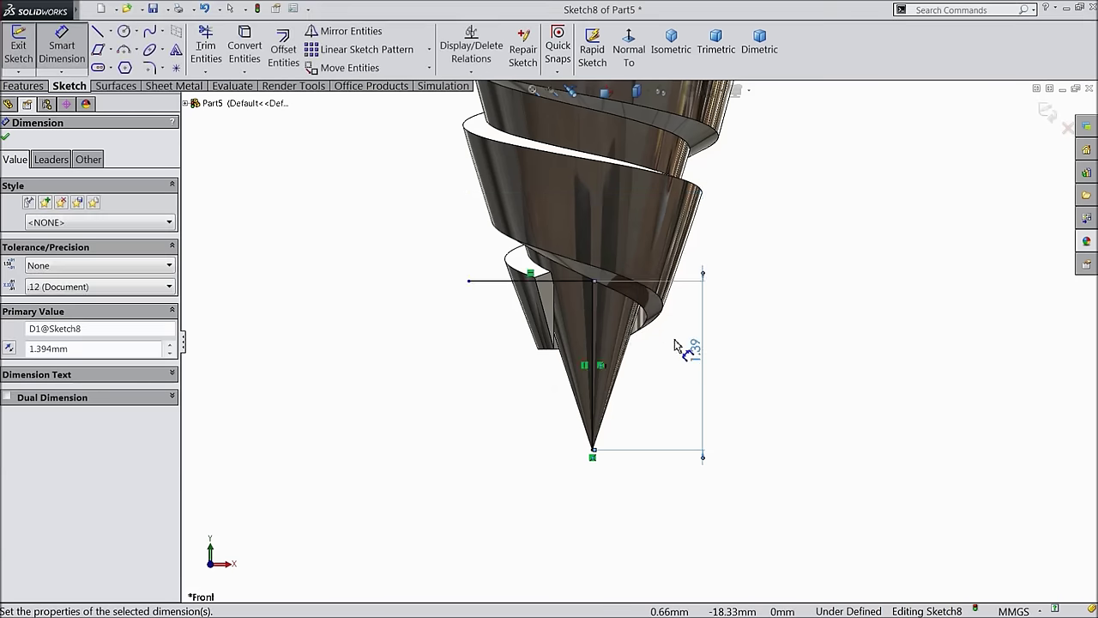
pyautogui.click(539, 283)
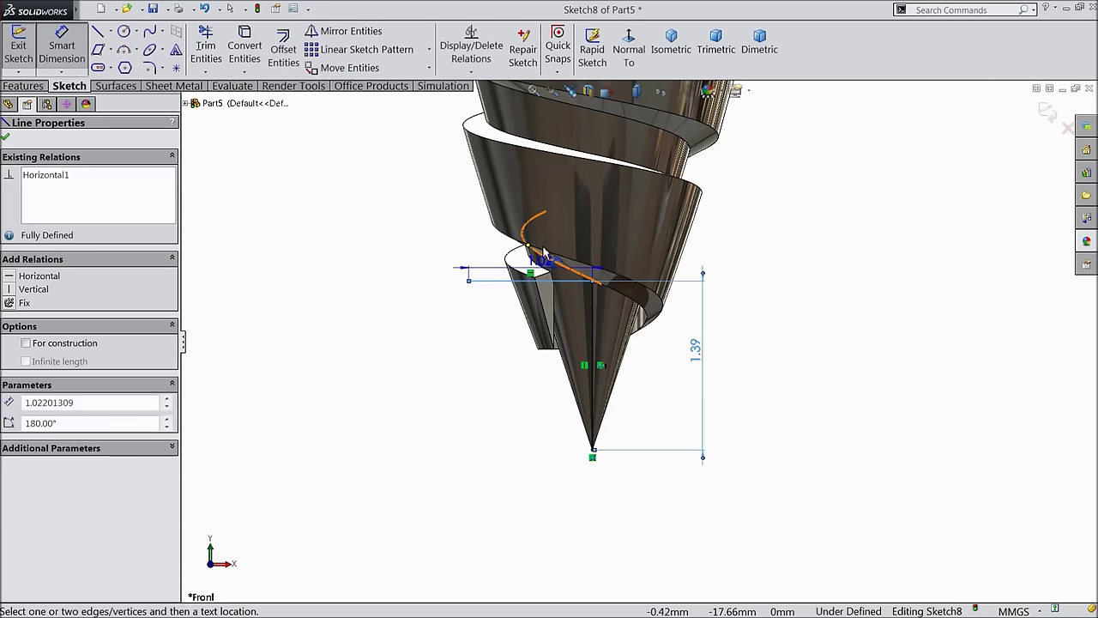
pyautogui.click(540, 225)
pyautogui.write('0.594')
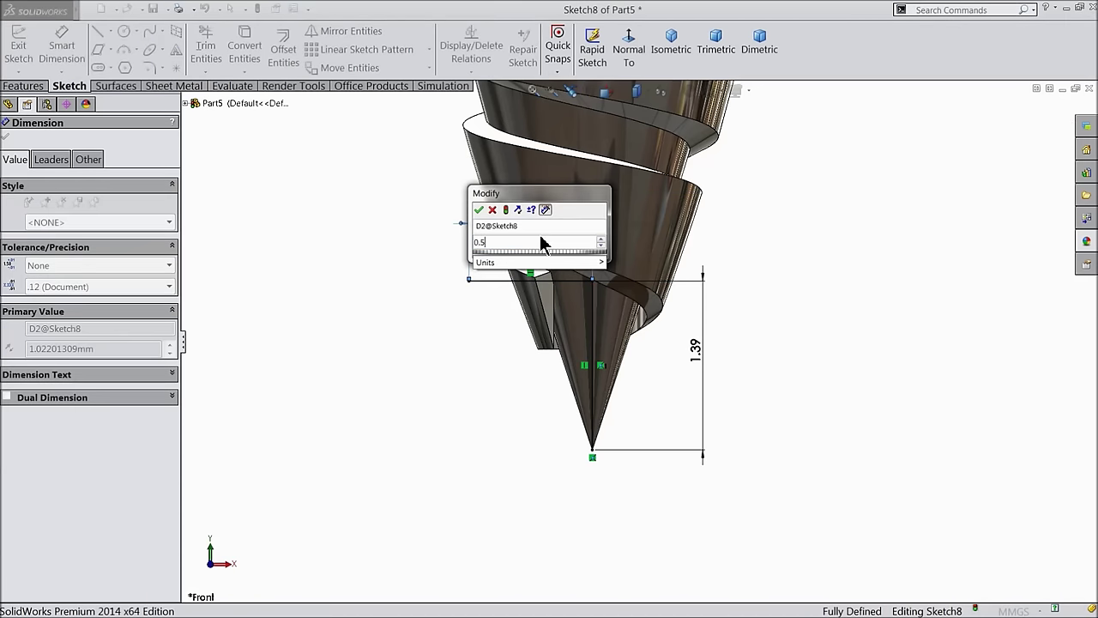
pyautogui.click(479, 209)
# Step: Change the horizontal line's length dimension to 0.70 mm
pyautogui.scroll(-1, 580, 371)
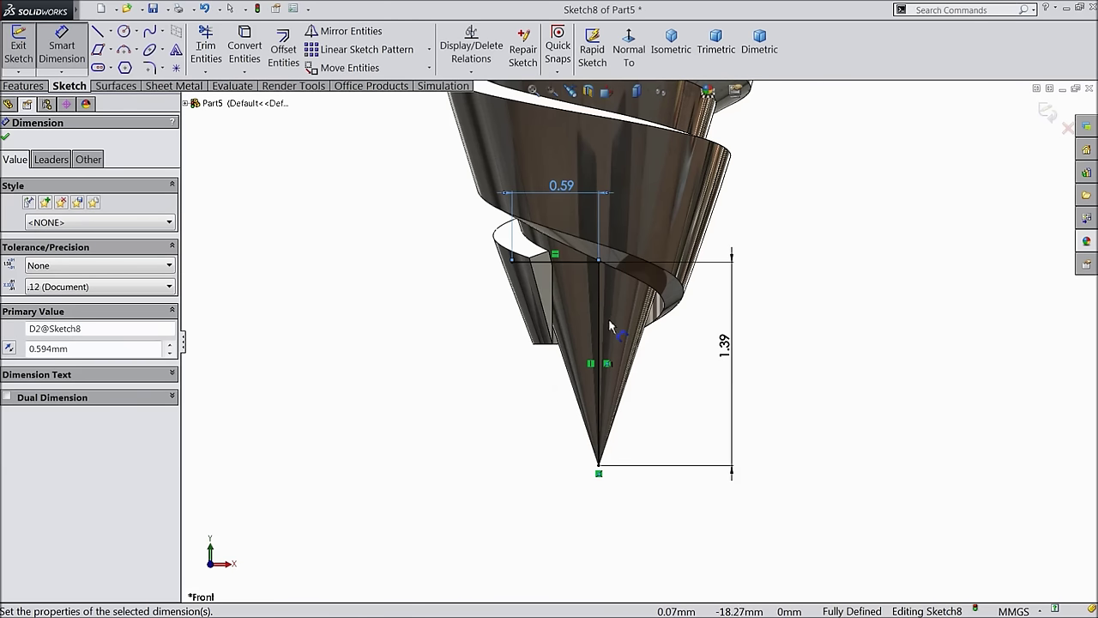
pyautogui.scroll(-2, 609, 331)
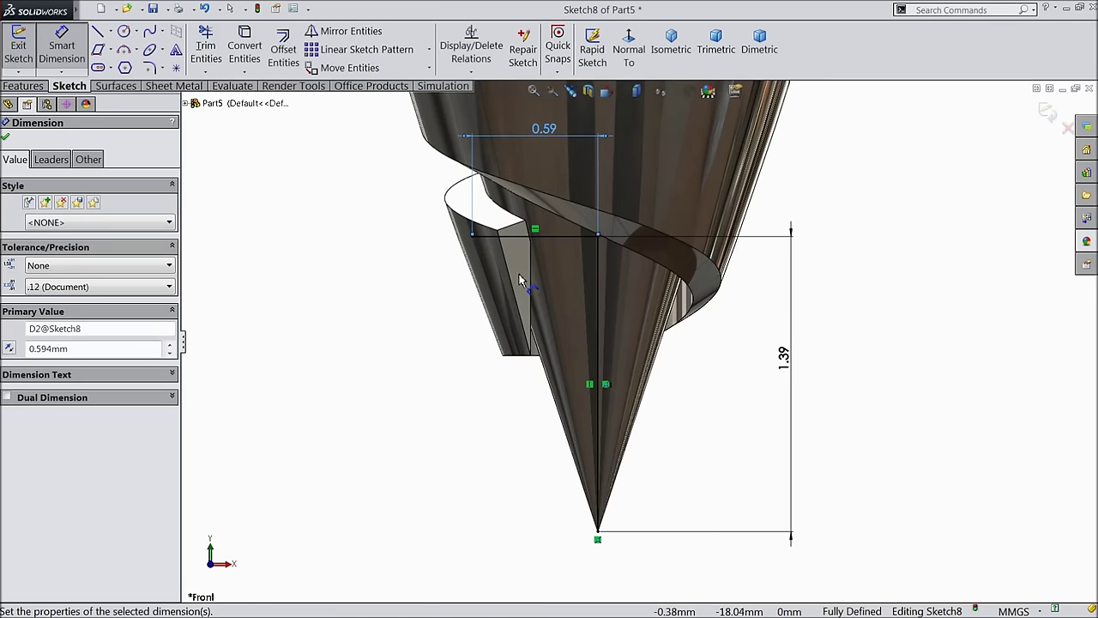
pyautogui.scroll(2, 511, 270)
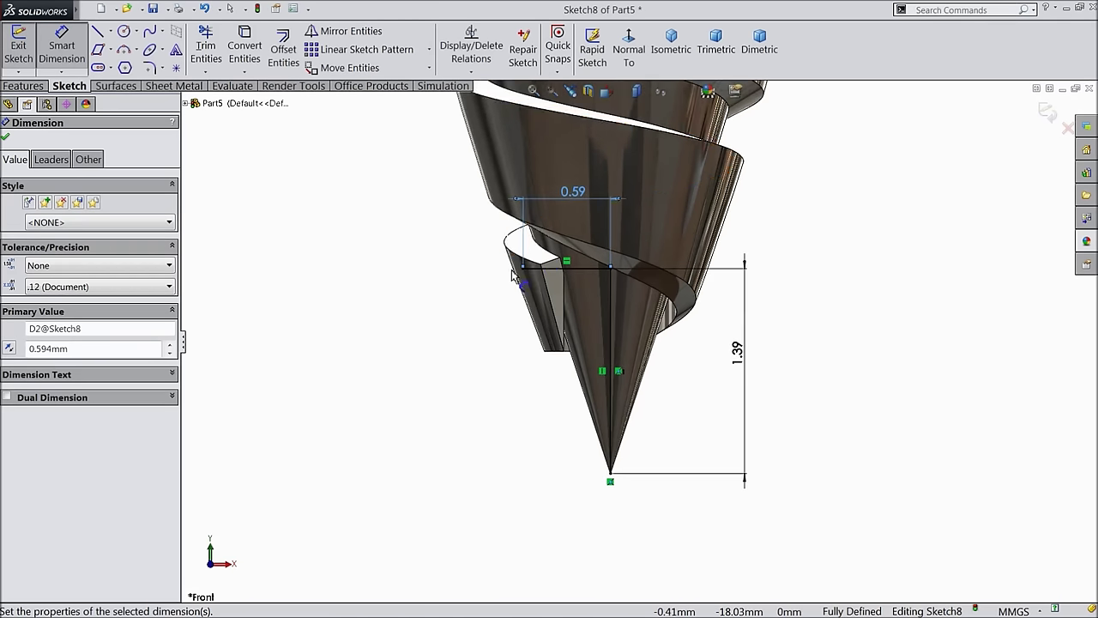
pyautogui.doubleClick(574, 190)
pyautogui.write('0.7')
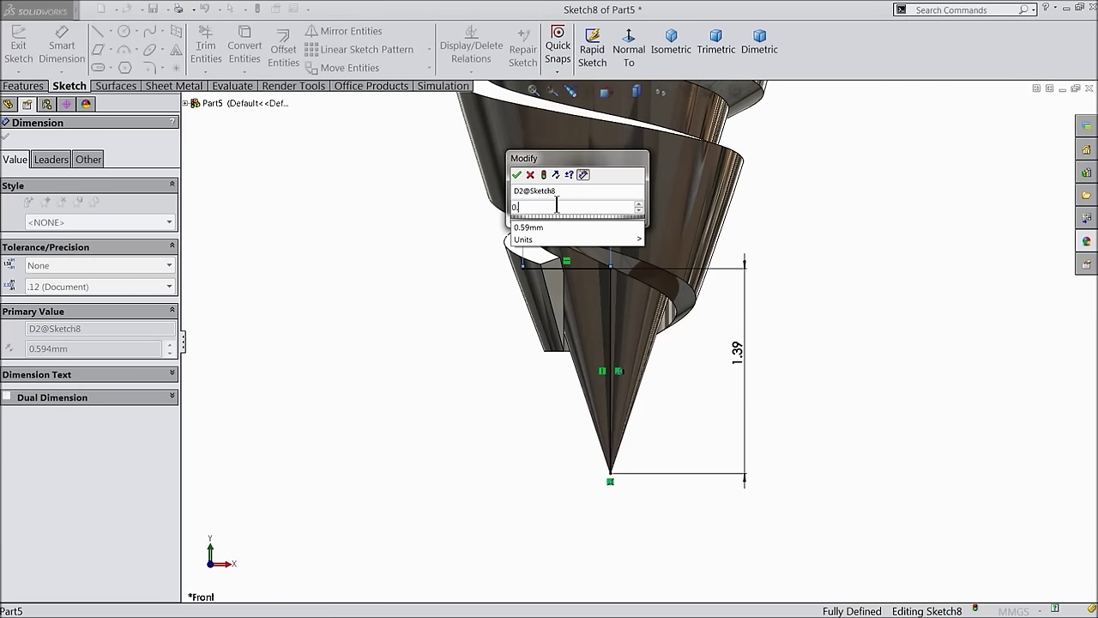
pyautogui.click(516, 174)
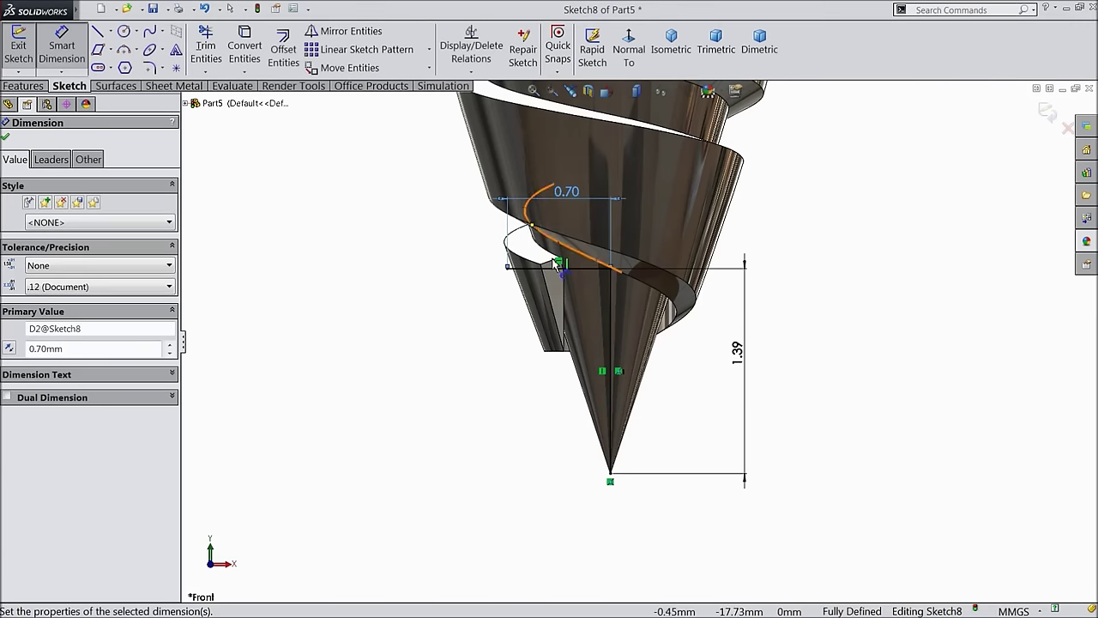
# Step: Remove the 0.70 dimension and snap the horizontal line's left endpoint onto the thread edge
pyautogui.scroll(-5, 520, 292)
pyautogui.scroll(-2, 506, 295)
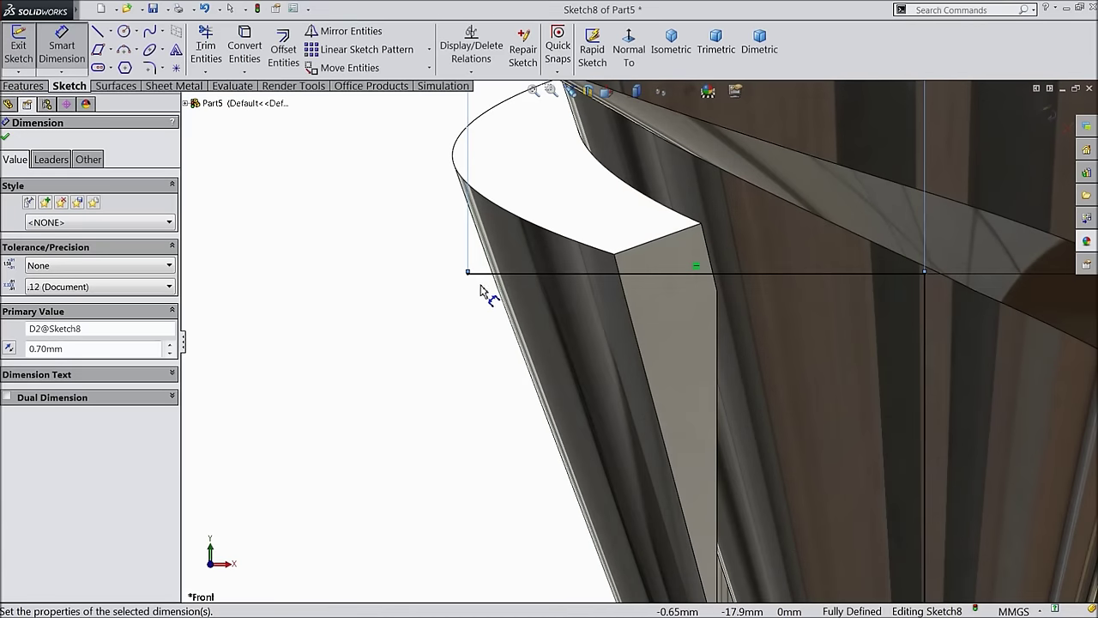
pyautogui.scroll(3, 578, 226)
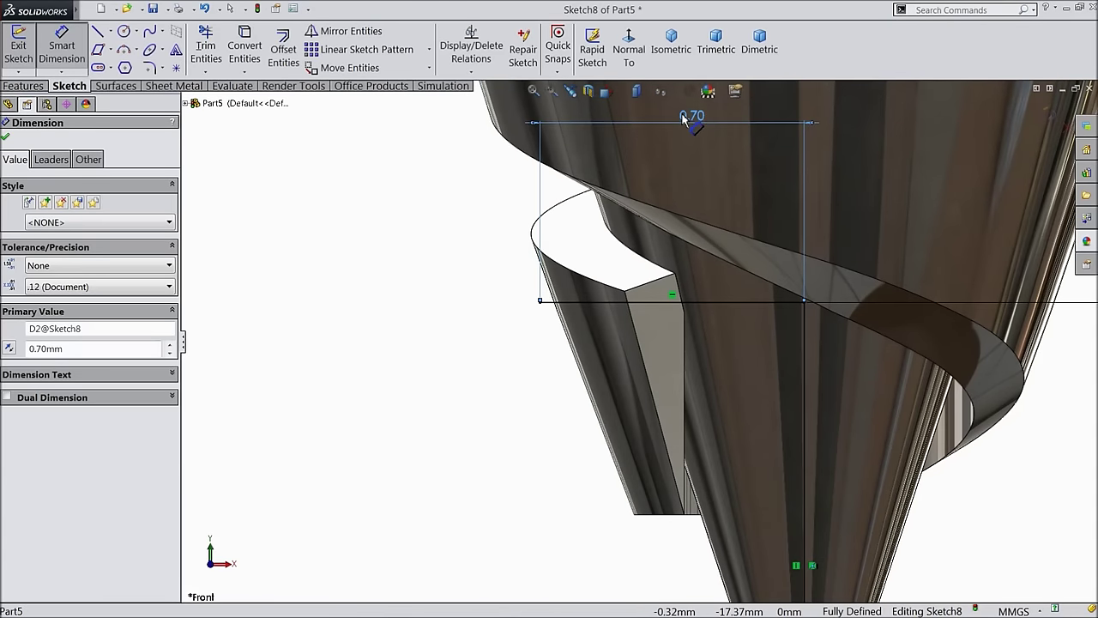
pyautogui.press('Escape')
pyautogui.scroll(-2, 520, 315)
pyautogui.click(520, 310)
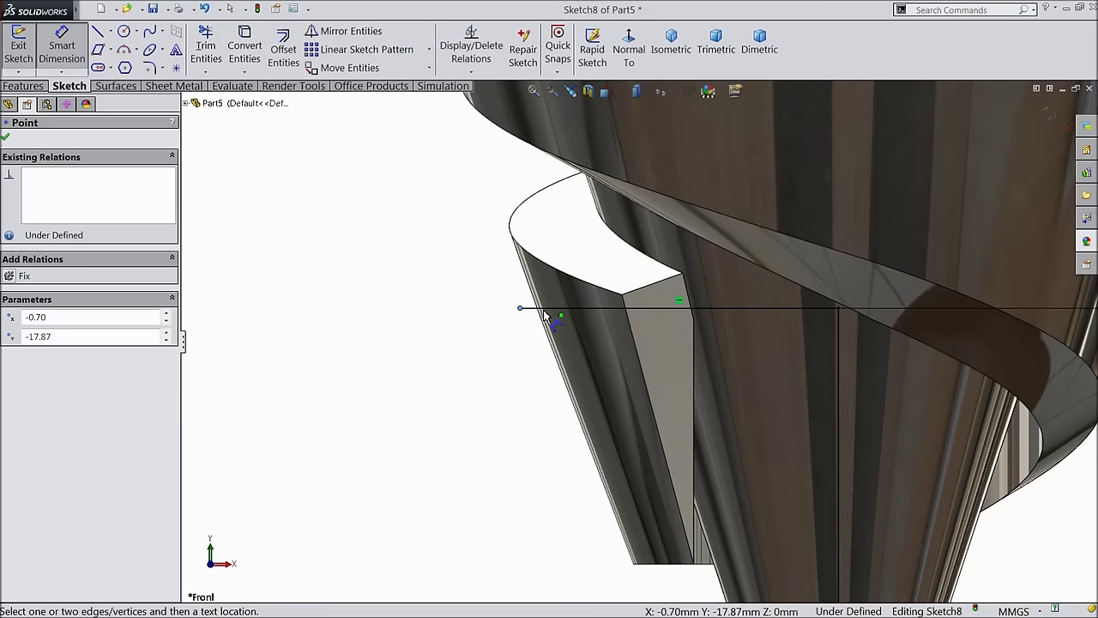
pyautogui.click(71, 57)
pyautogui.moveTo(520, 310); pyautogui.dragTo(539, 314)
pyautogui.scroll(3, 527, 334)
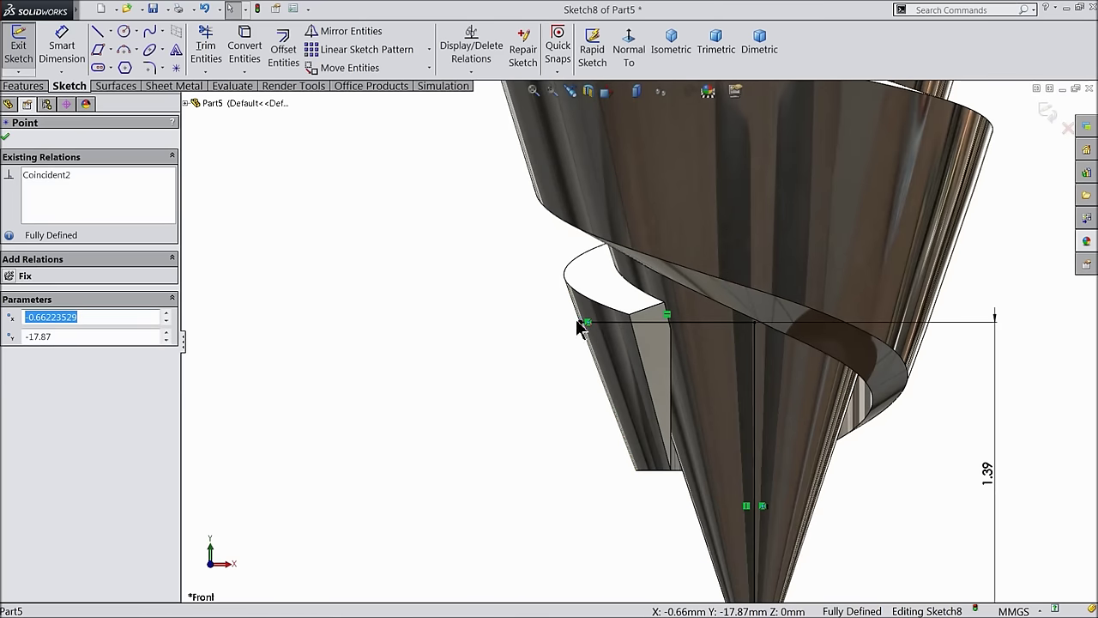
pyautogui.scroll(5, 730, 429)
pyautogui.scroll(-3, 772, 417)
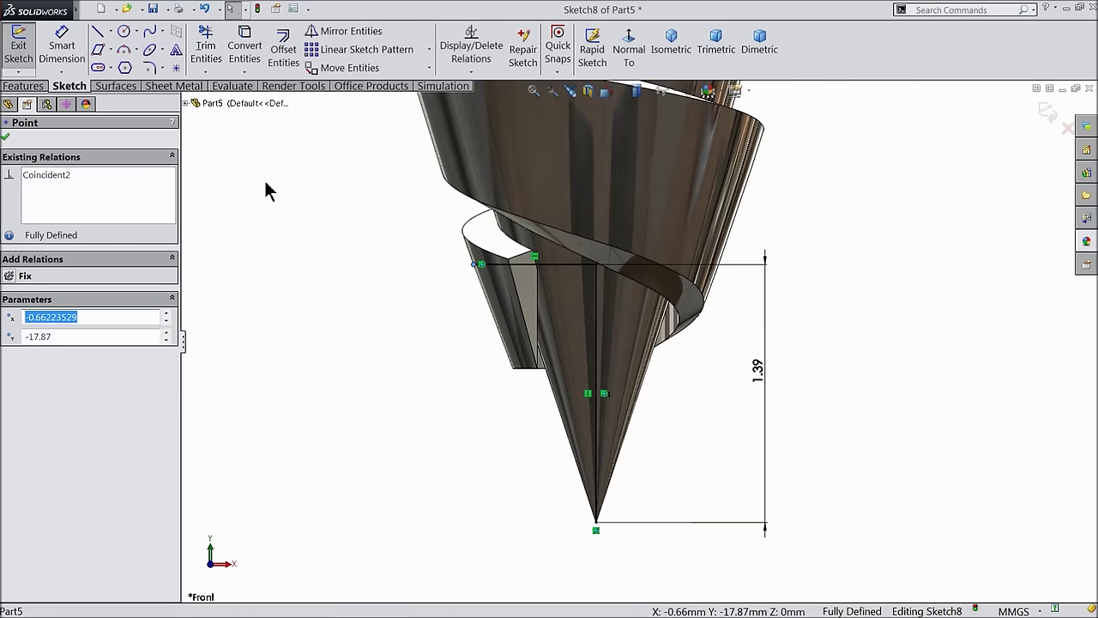
pyautogui.click(6, 136)
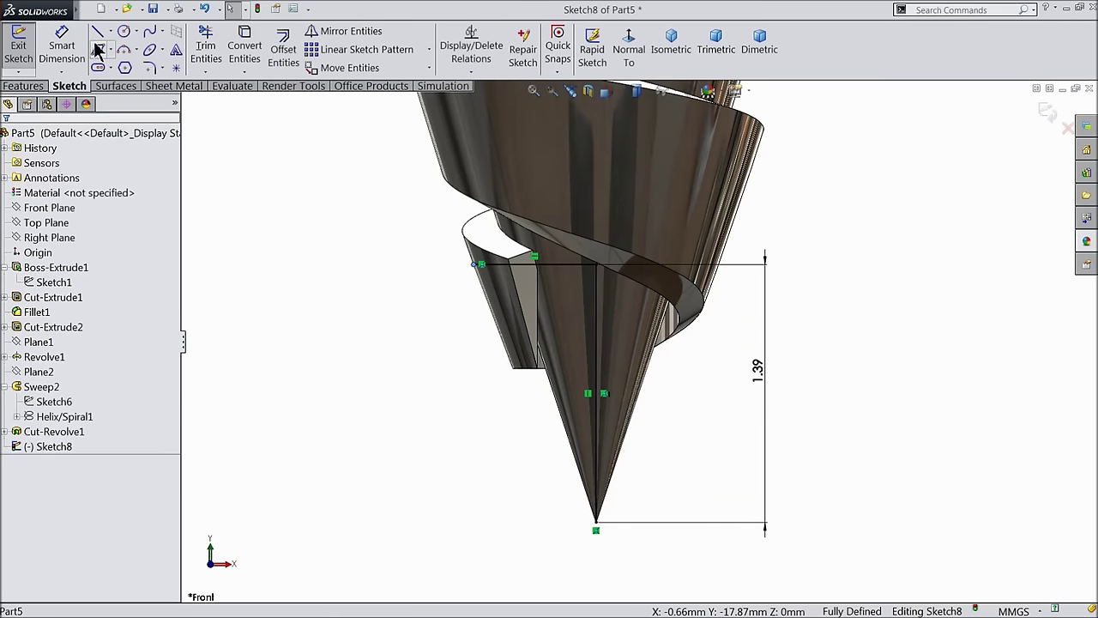
# Step: Draw an outward-bulging 3-point arc from the upper-left endpoint down to the cone tip
pyautogui.click(123, 49)
pyautogui.scroll(-2, 642, 464)
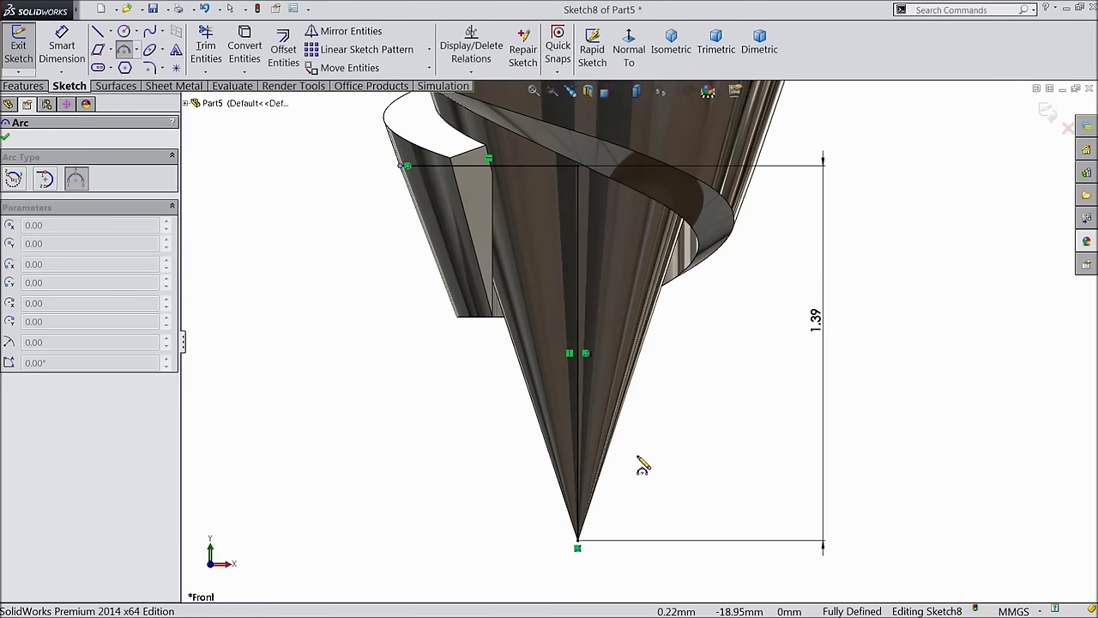
pyautogui.click(407, 164)
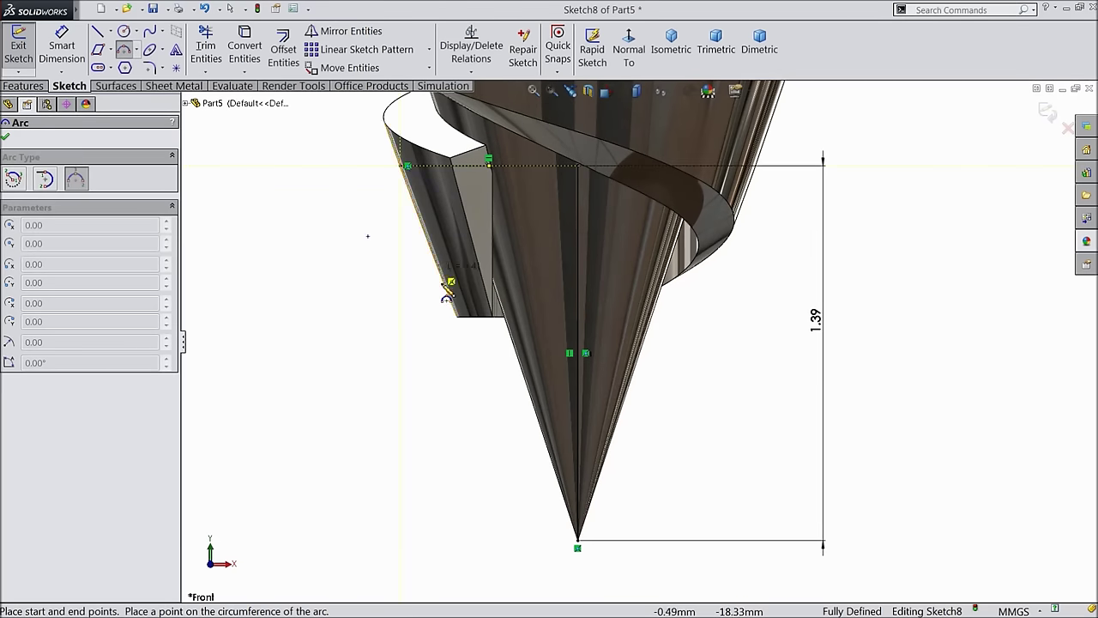
pyautogui.click(579, 539)
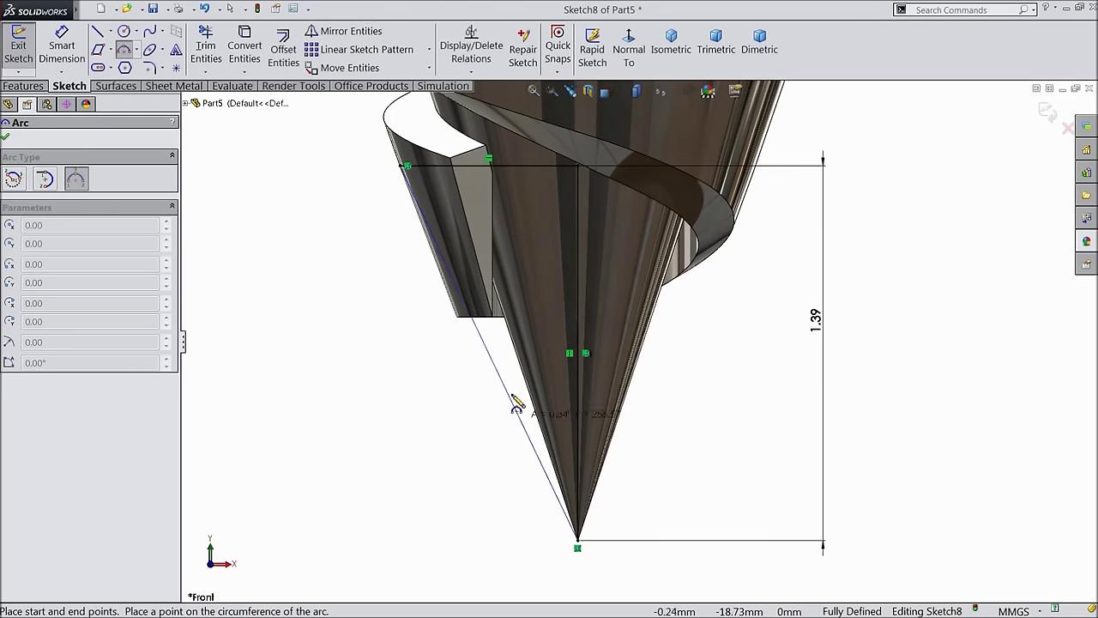
pyautogui.click(474, 353)
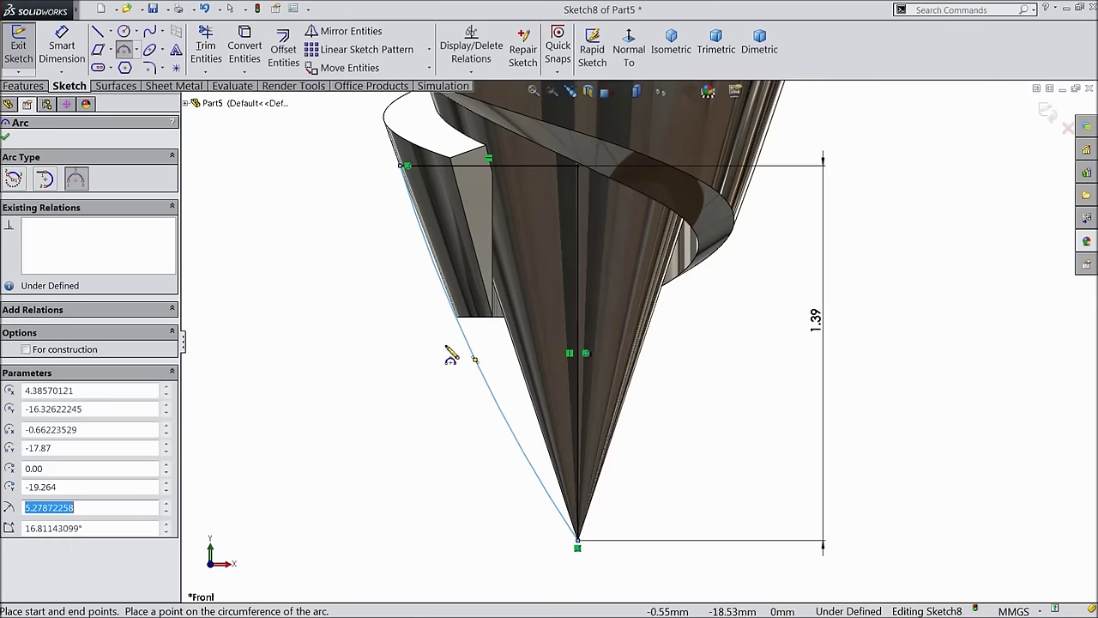
pyautogui.rightClick(339, 110)
pyautogui.click(371, 144)
pyautogui.scroll(3, 377, 326)
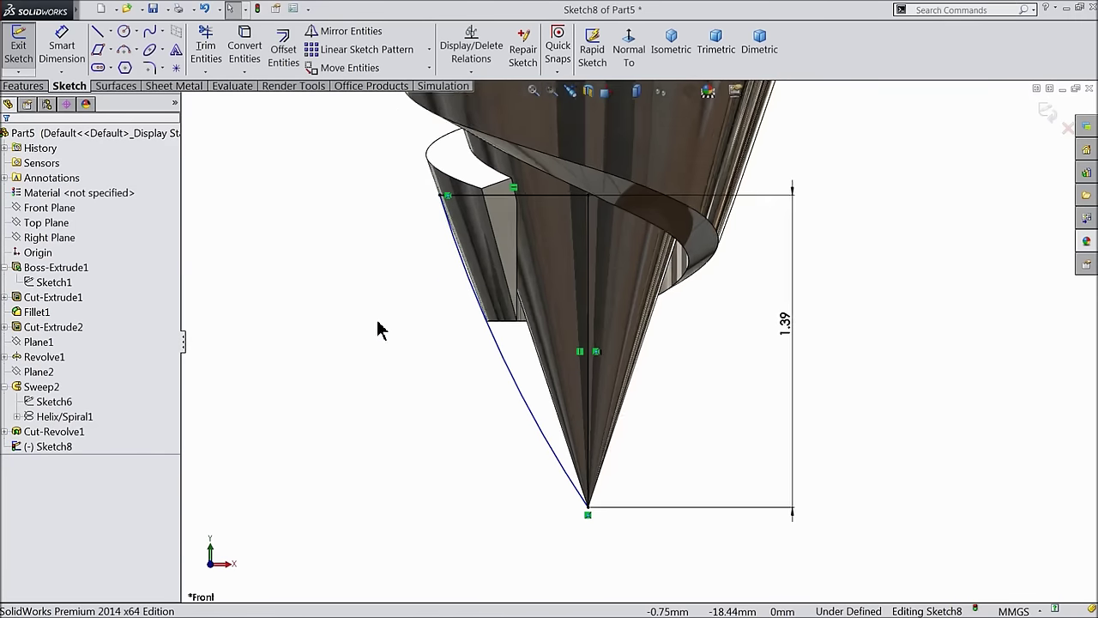
# Step: Revolve Sketch8 around its centre line as Revolve2 to form the rounded tip, then inspect it
pyautogui.click(26, 86)
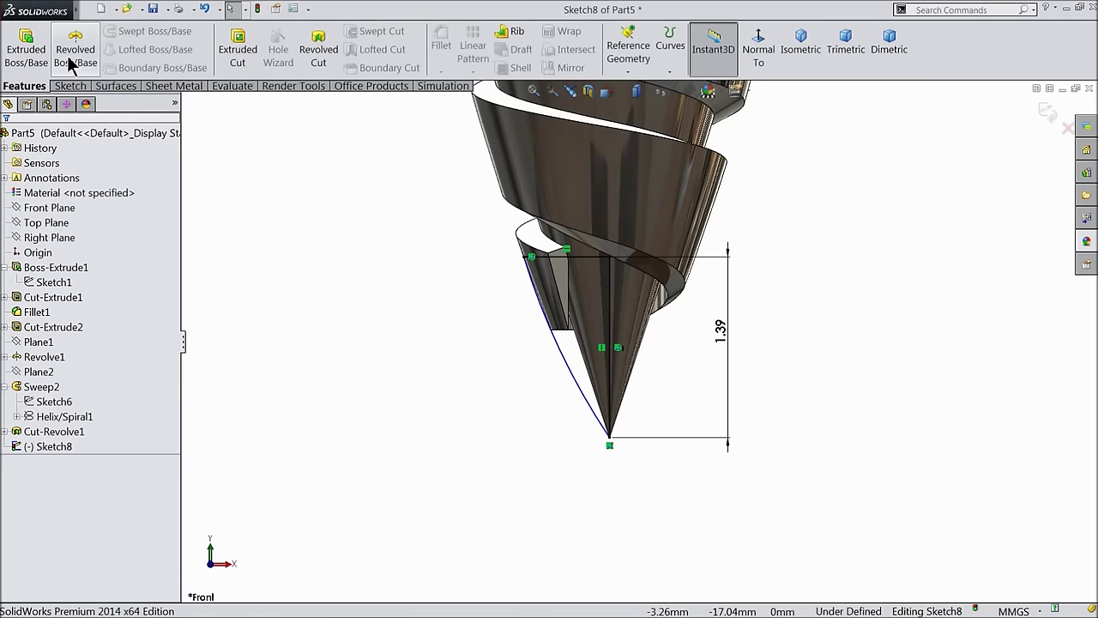
pyautogui.click(74, 58)
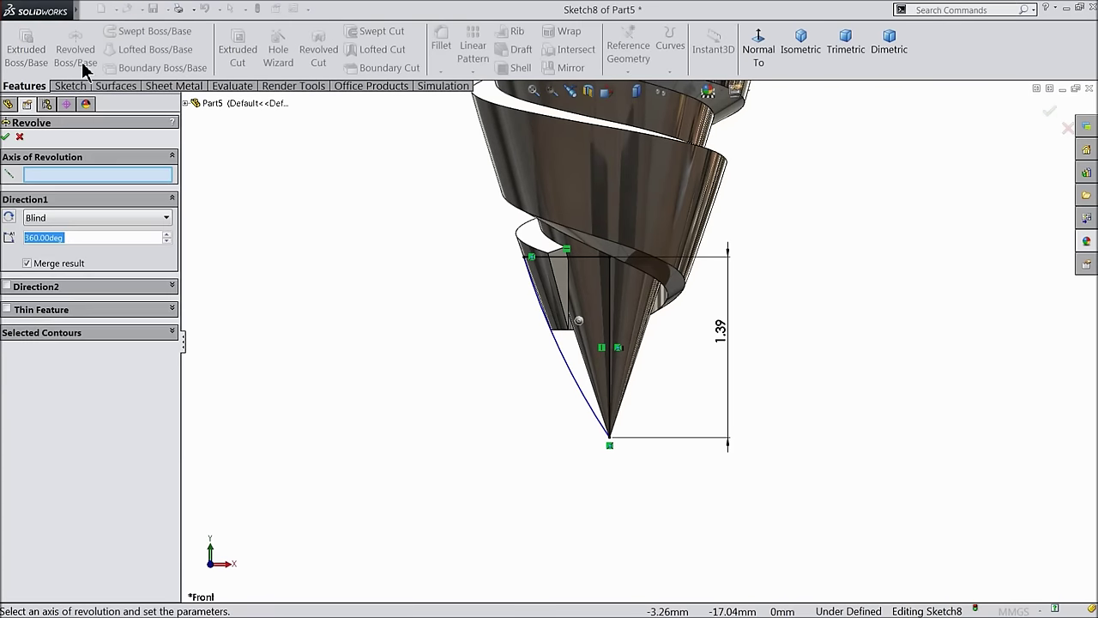
pyautogui.click(609, 319)
pyautogui.scroll(-2, 693, 311)
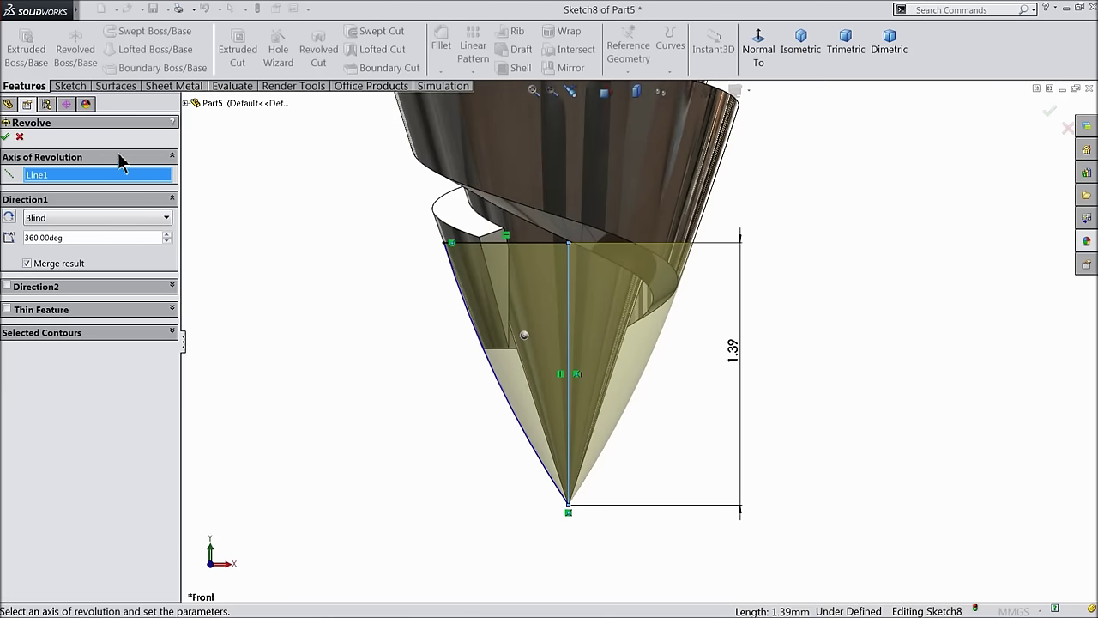
pyautogui.click(5, 137)
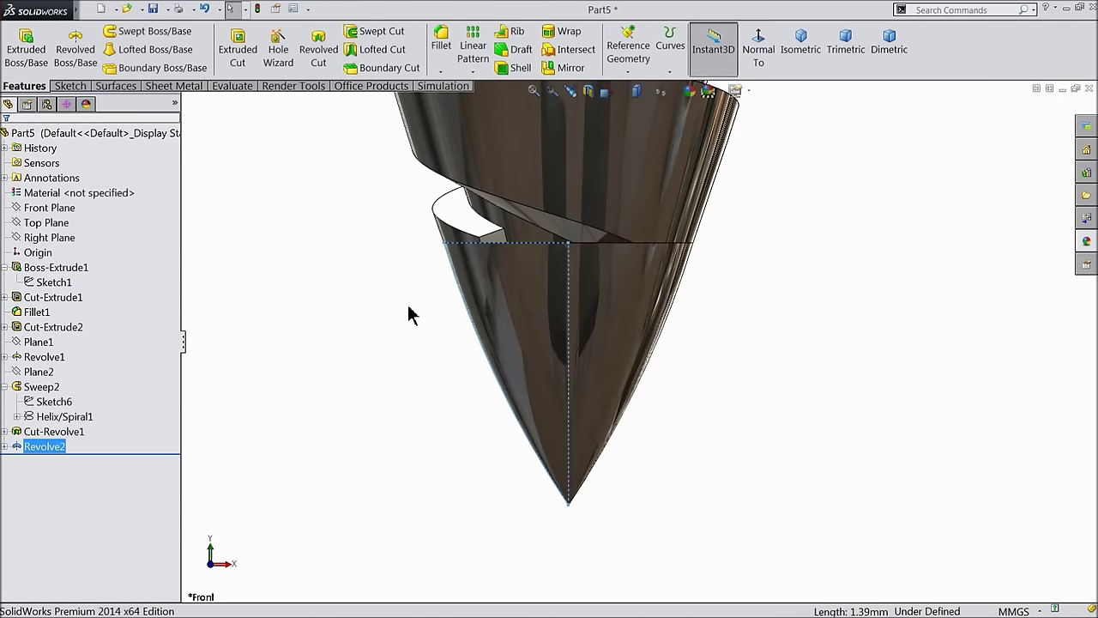
pyautogui.scroll(2, 418, 334)
pyautogui.moveTo(417, 334); pyautogui.dragTo(382, 343, button='middle')
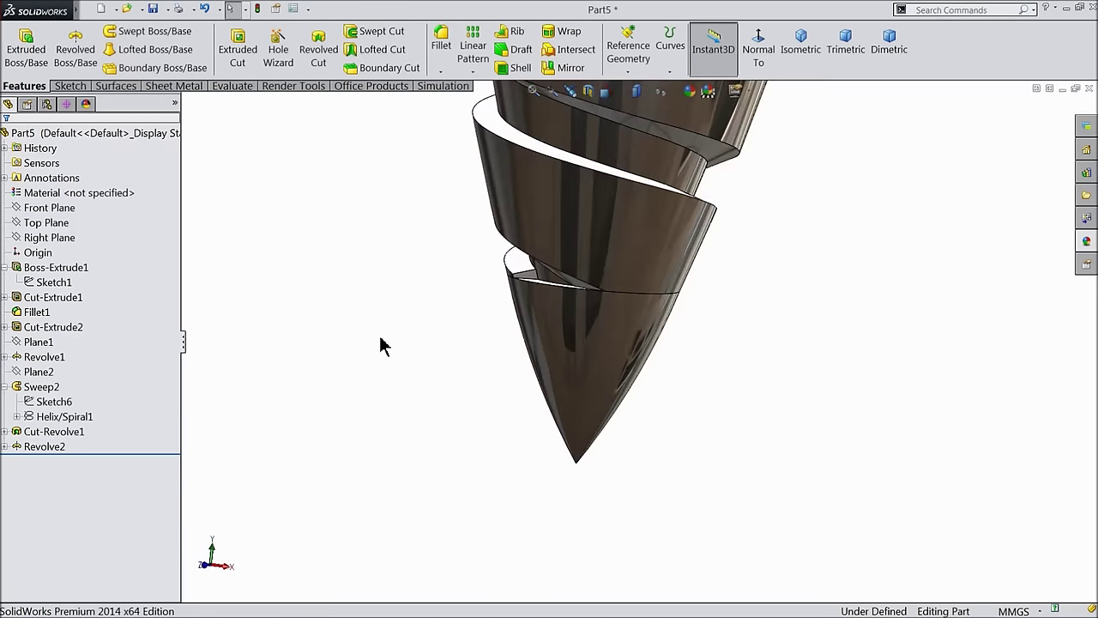
pyautogui.hotkey('ctrl', '1')
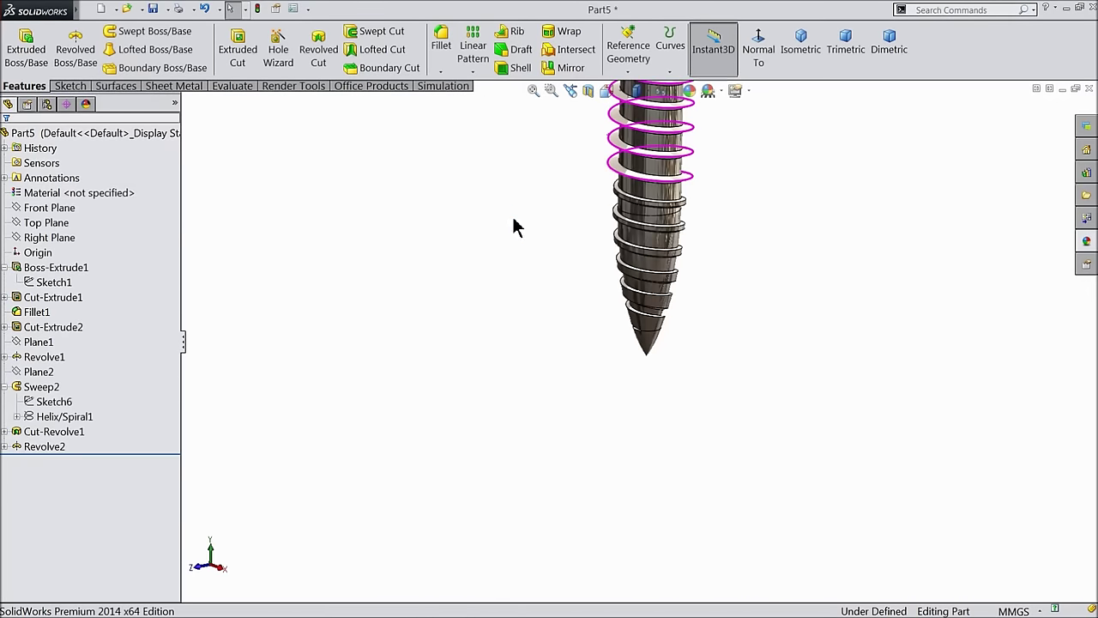
pyautogui.scroll(-4, 519, 206)
# Step: Fillet both helical edges of the thread with a 0.1 mm radius
pyautogui.click(439, 39)
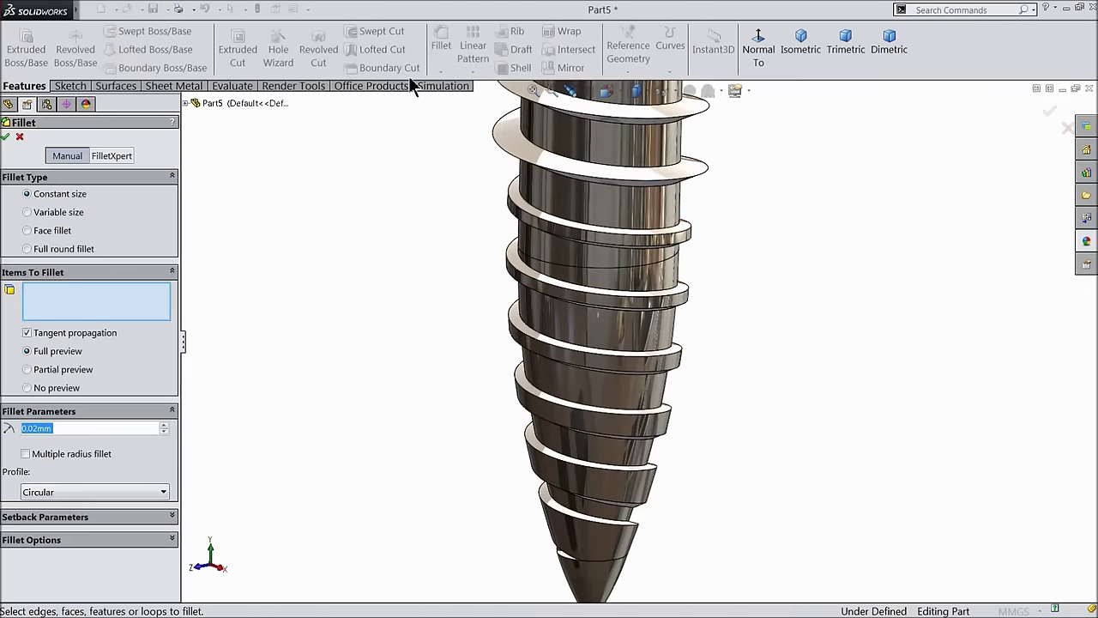
pyautogui.write('0.1')
pyautogui.press('Return')
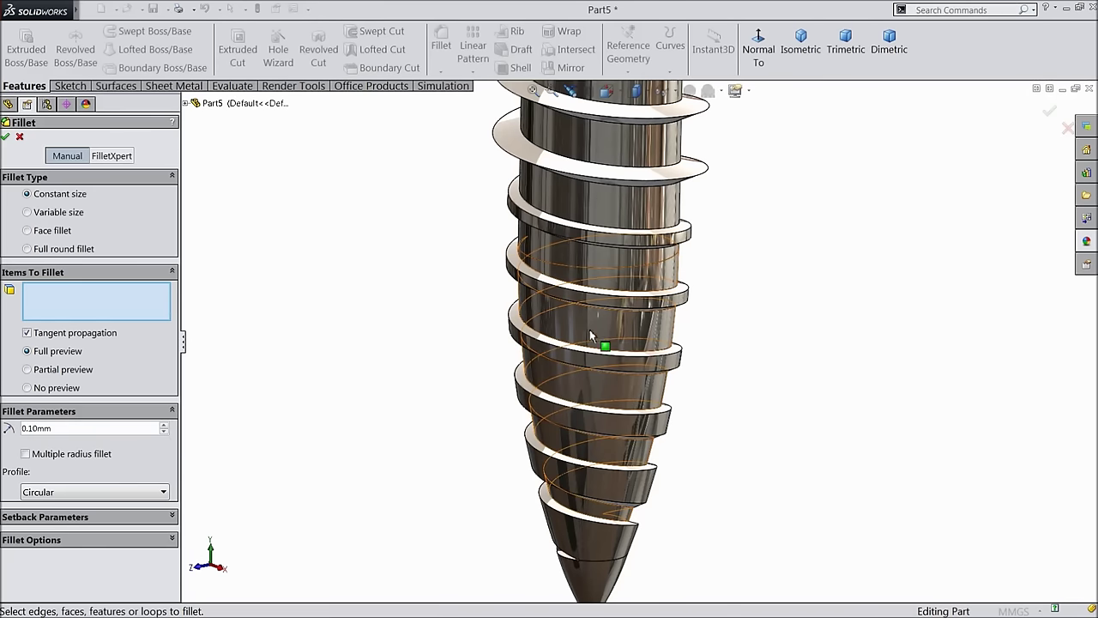
pyautogui.scroll(-2, 607, 332)
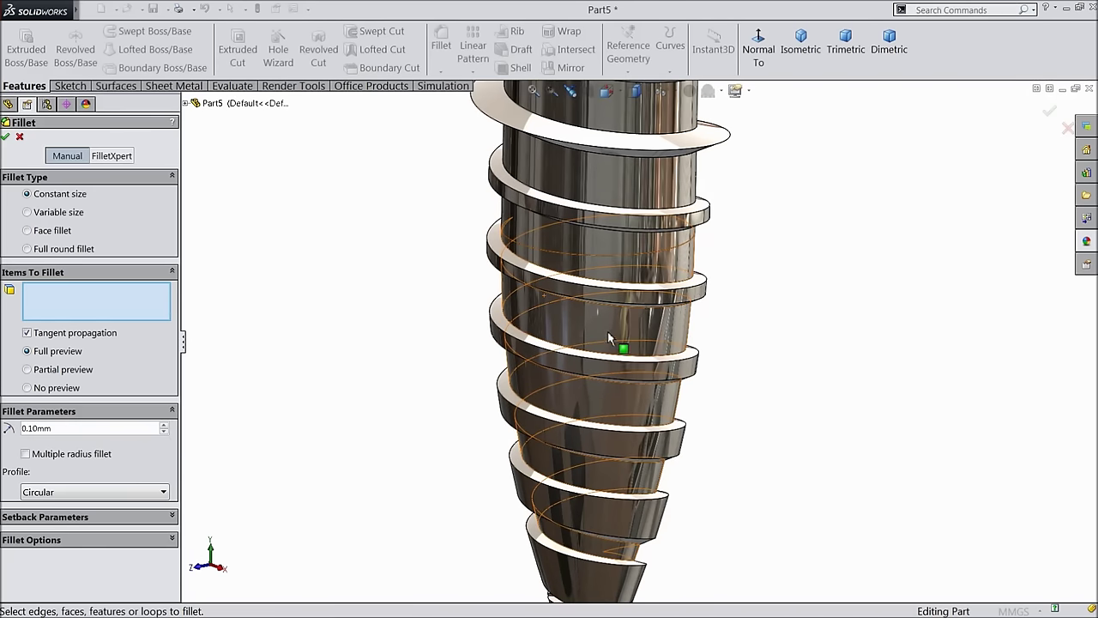
pyautogui.click(692, 294)
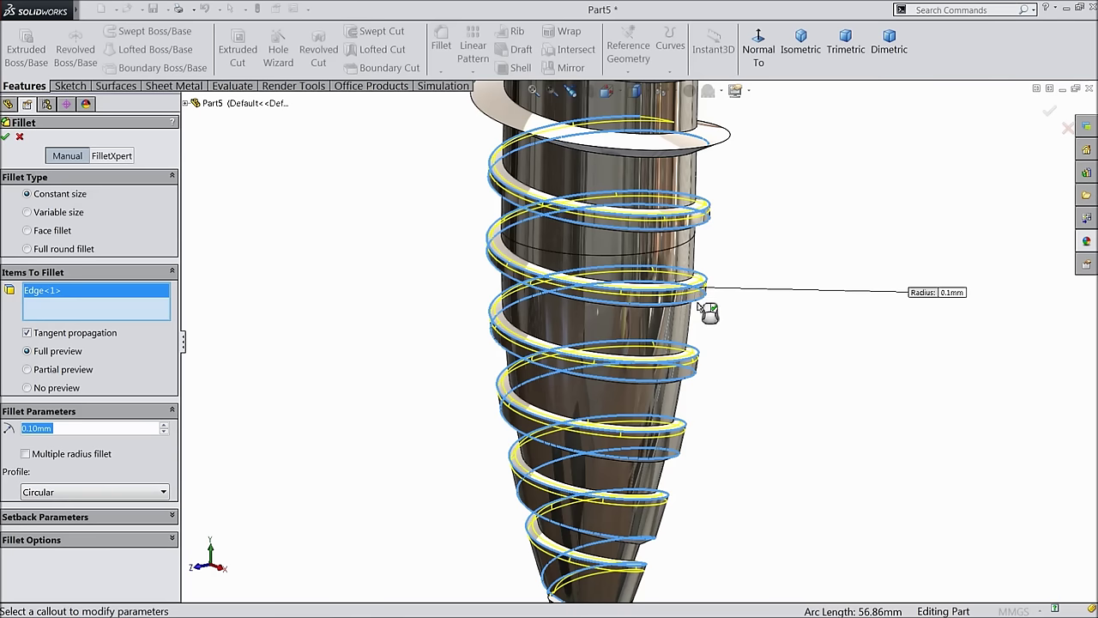
pyautogui.click(695, 306)
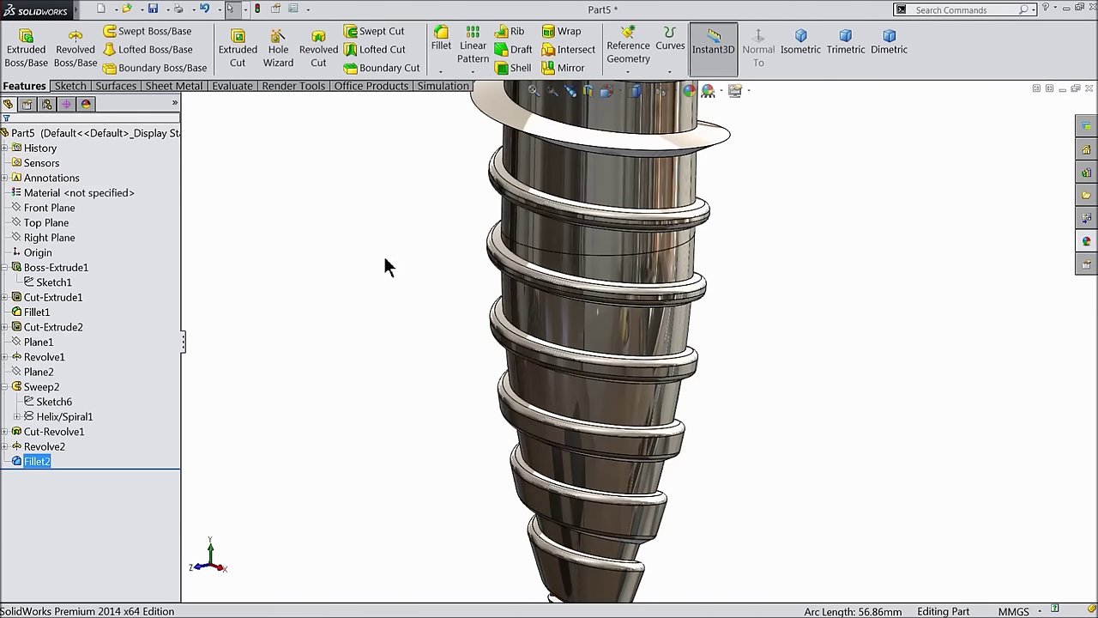
# Step: Start a 0.05 mm fillet and select the first helical thread edge
pyautogui.click(438, 49)
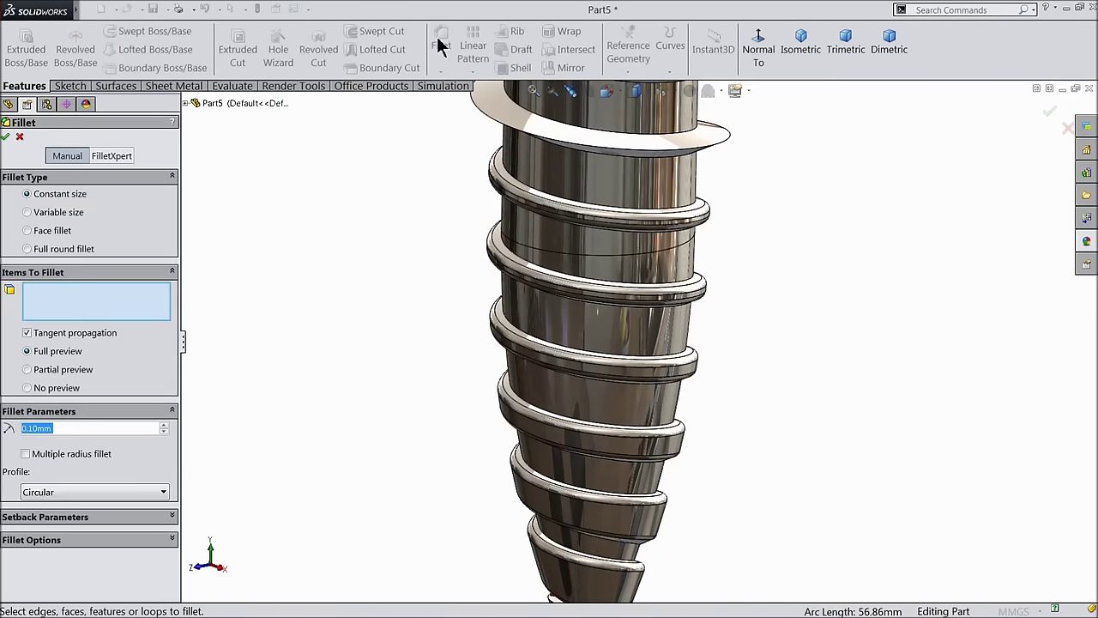
pyautogui.write('0.05')
pyautogui.press('Return')
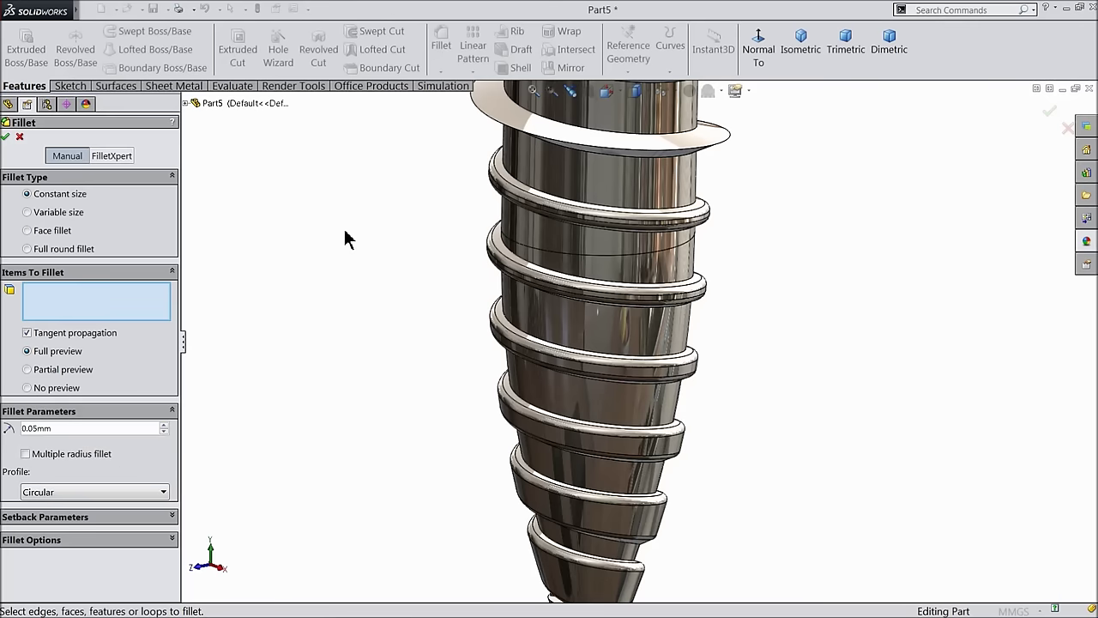
pyautogui.scroll(-5, 674, 296)
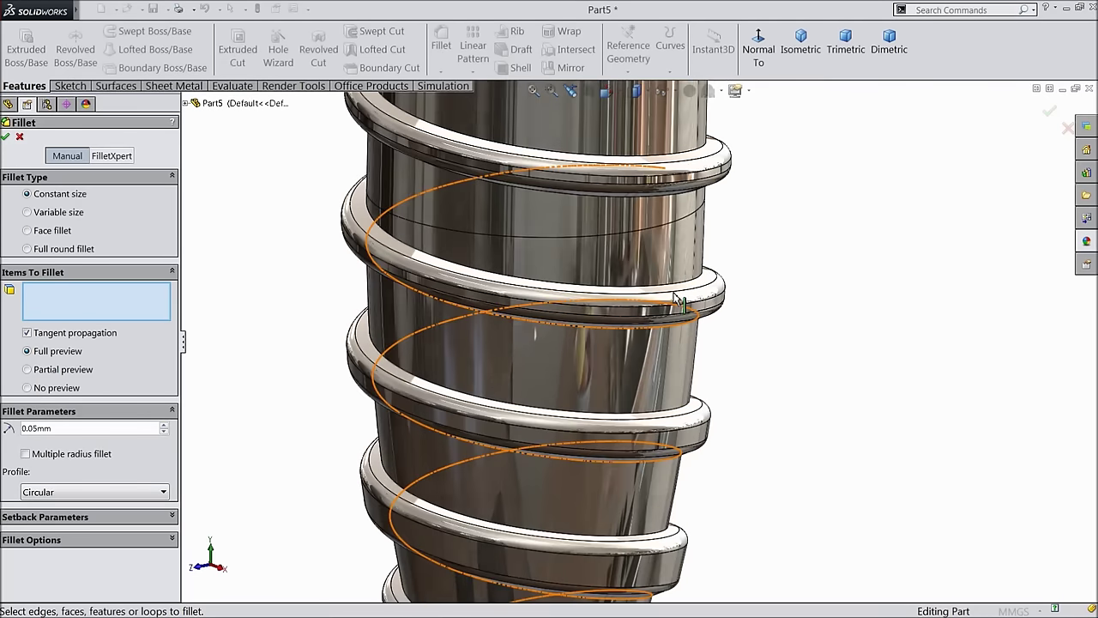
pyautogui.click(680, 287)
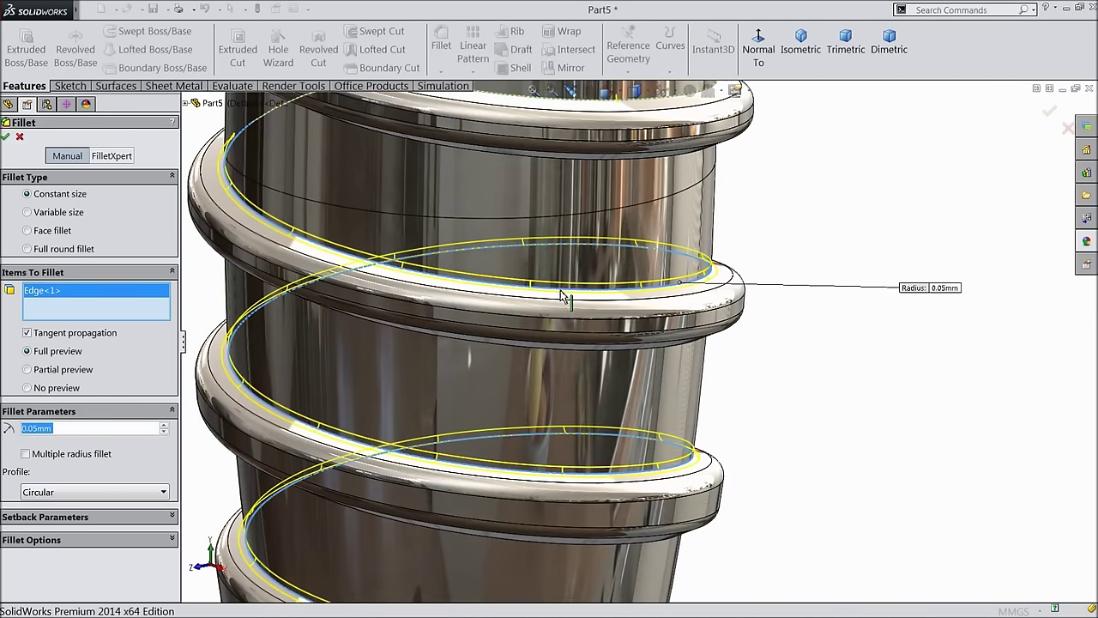
pyautogui.scroll(3, 563, 294)
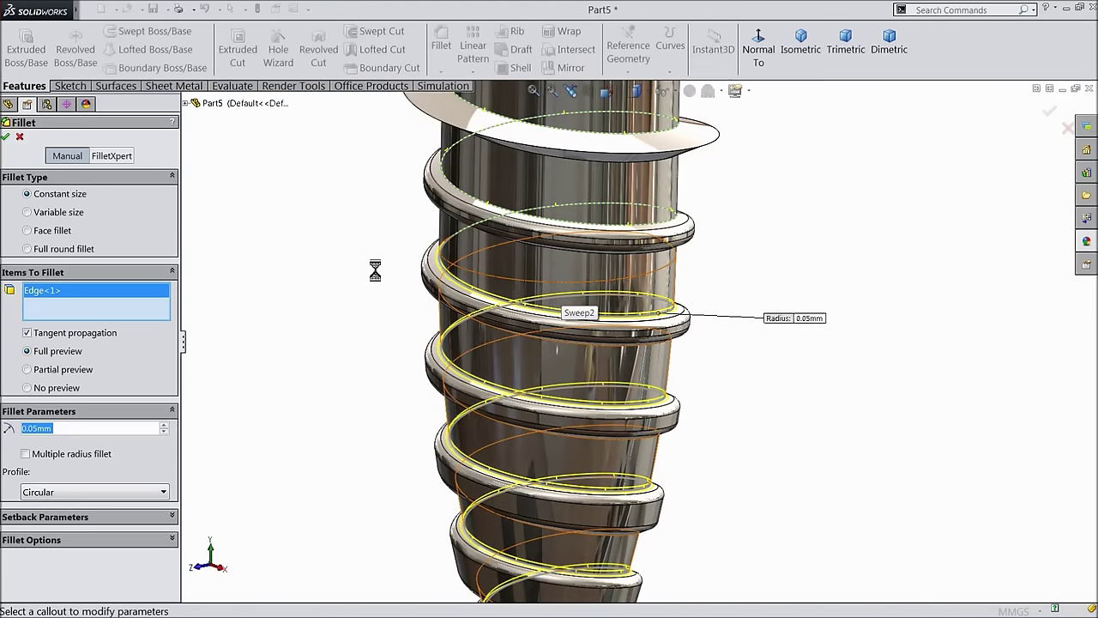
pyautogui.write('10.05')
pyautogui.press('Return')
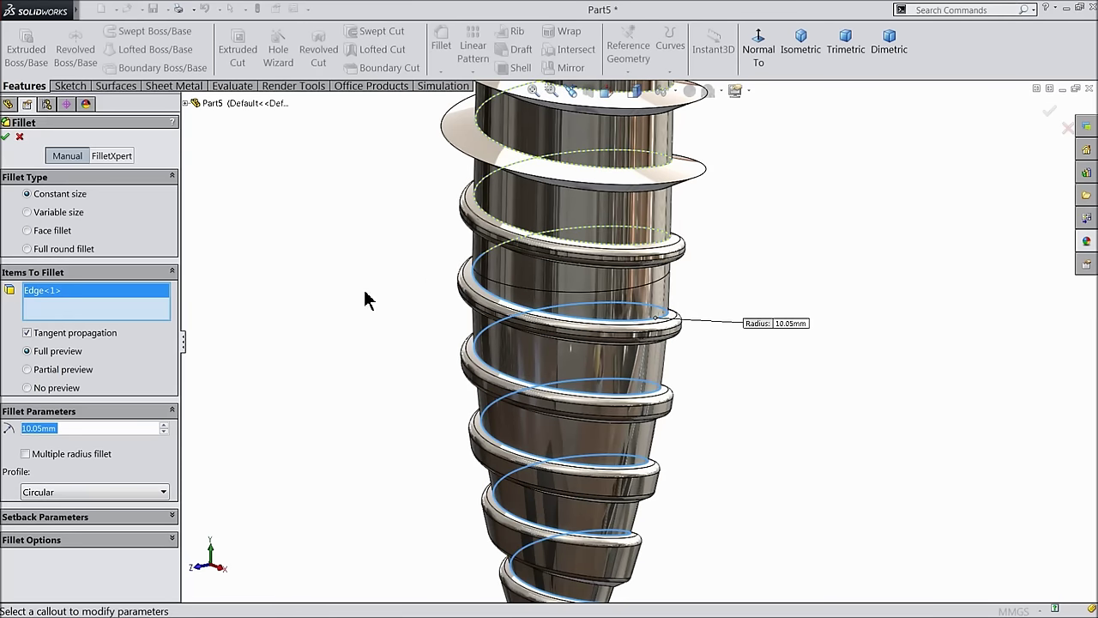
pyautogui.write('0.05')
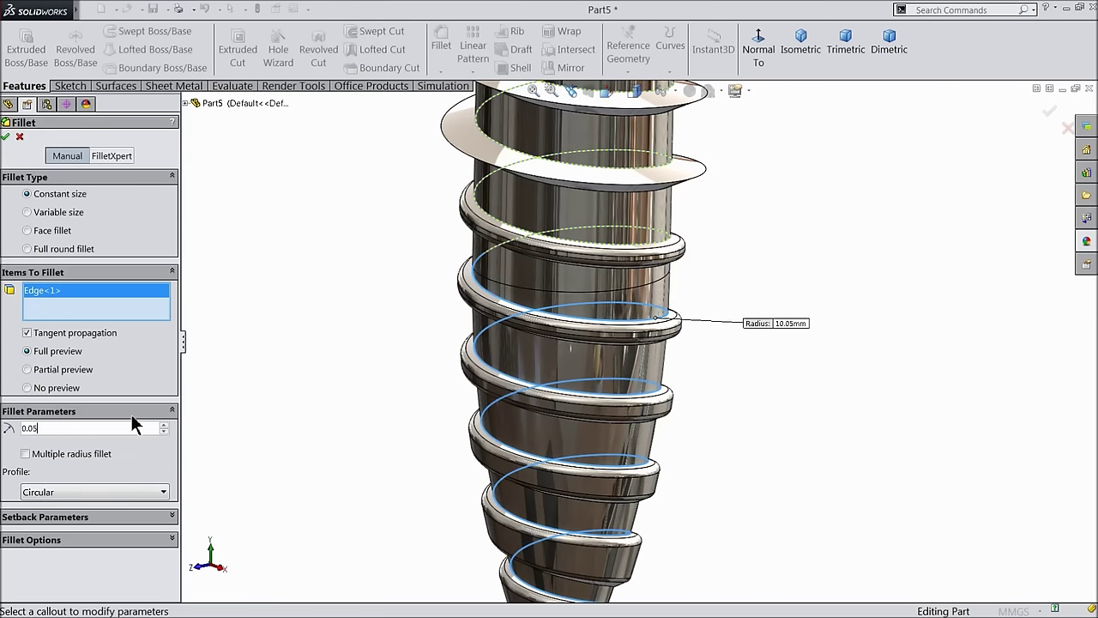
pyautogui.press('Return')
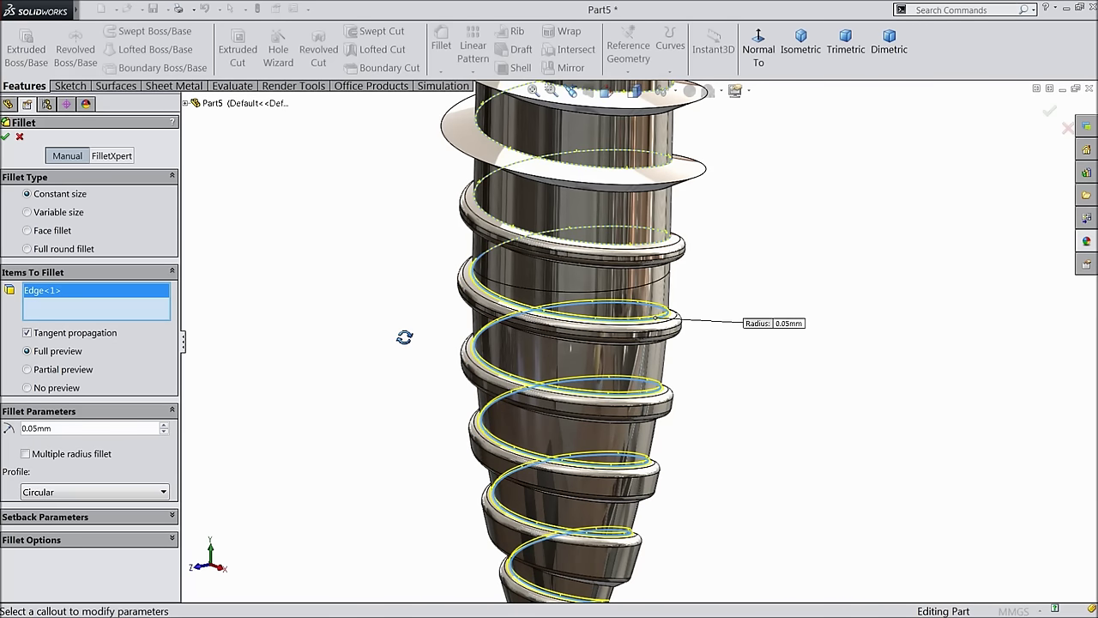
# Step: Add the second helix edge and apply the 0.05 mm fillet to both thread edges
pyautogui.moveTo(404, 335); pyautogui.dragTo(397, 275, button='middle')
pyautogui.scroll(-2, 602, 268)
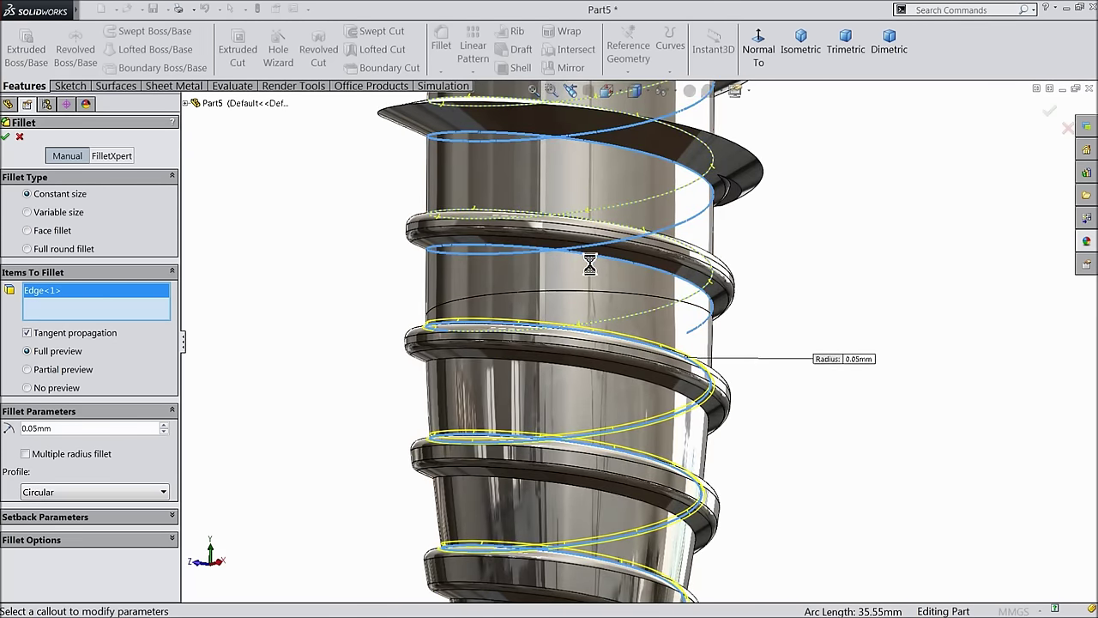
pyautogui.click(543, 275)
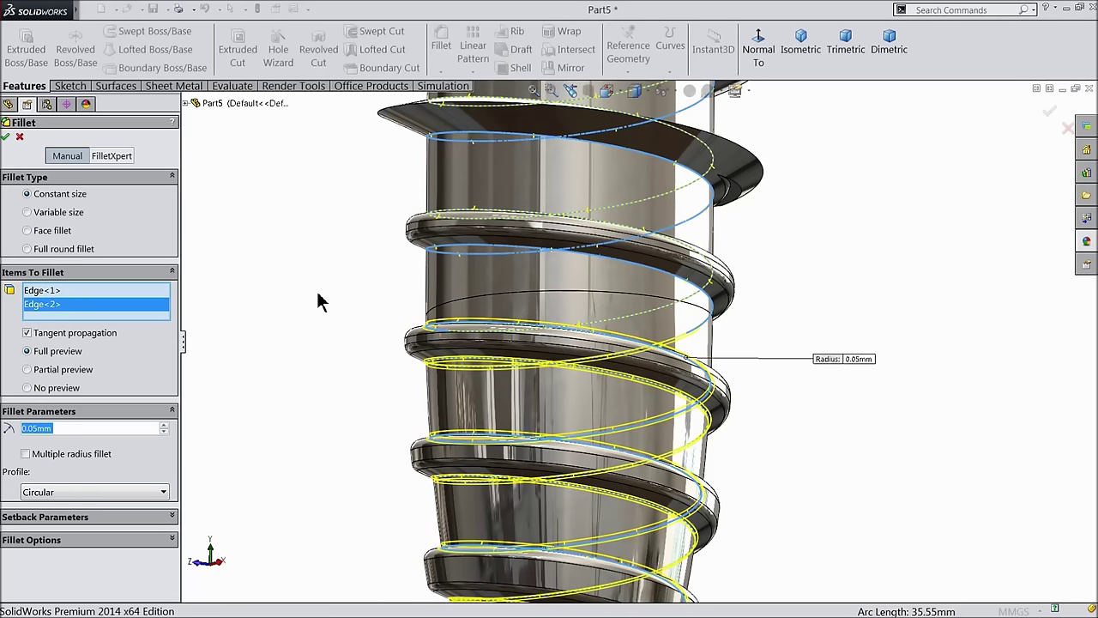
pyautogui.scroll(4, 321, 300)
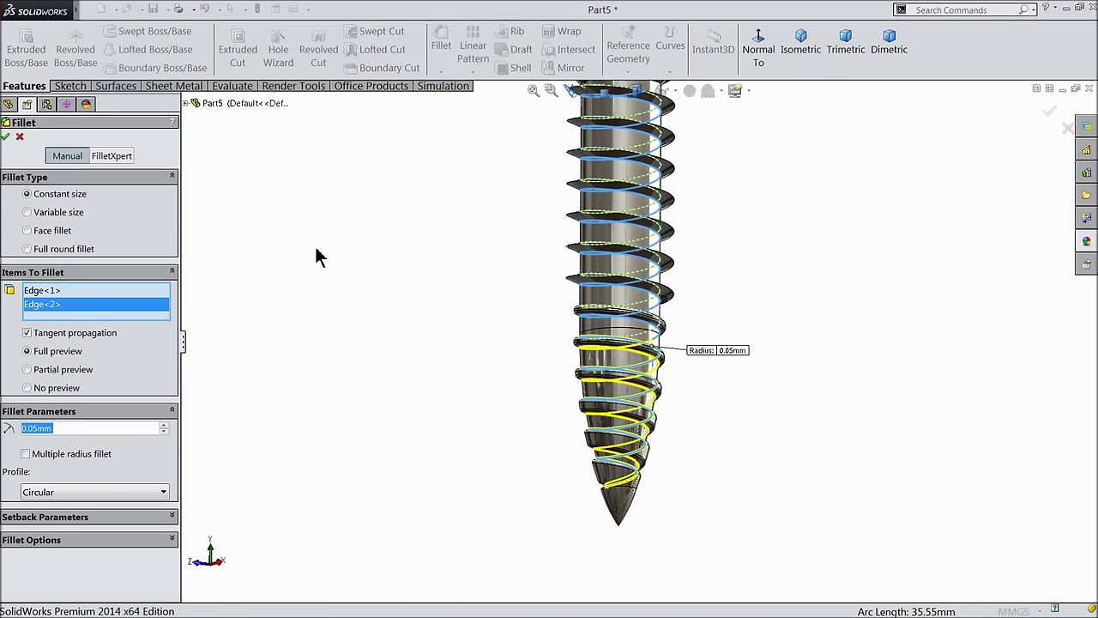
pyautogui.click(5, 137)
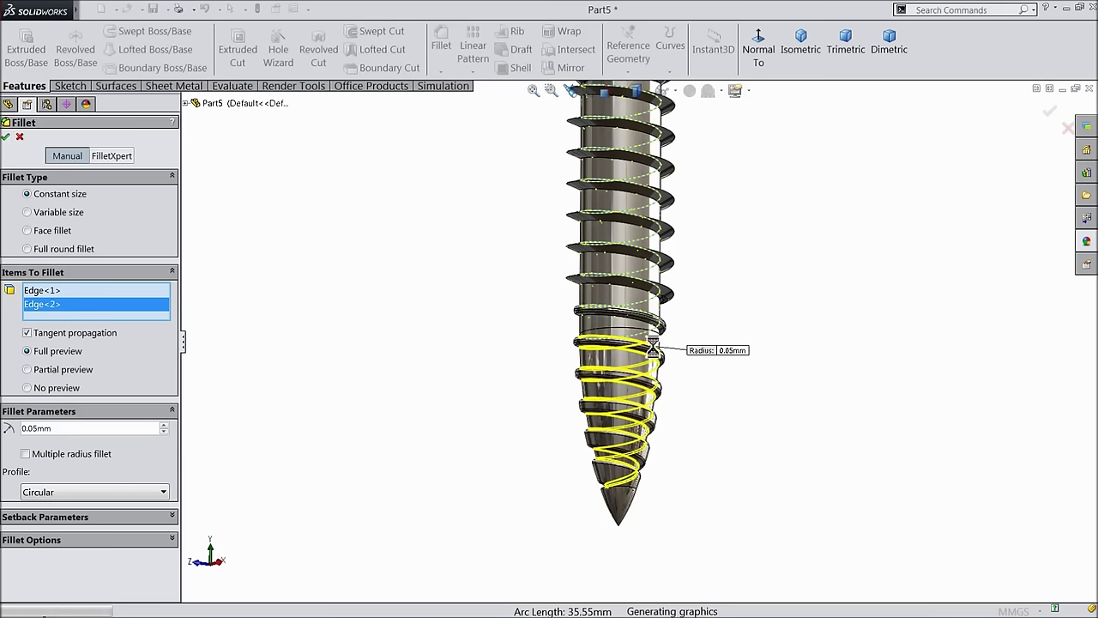
pyautogui.press('Return')
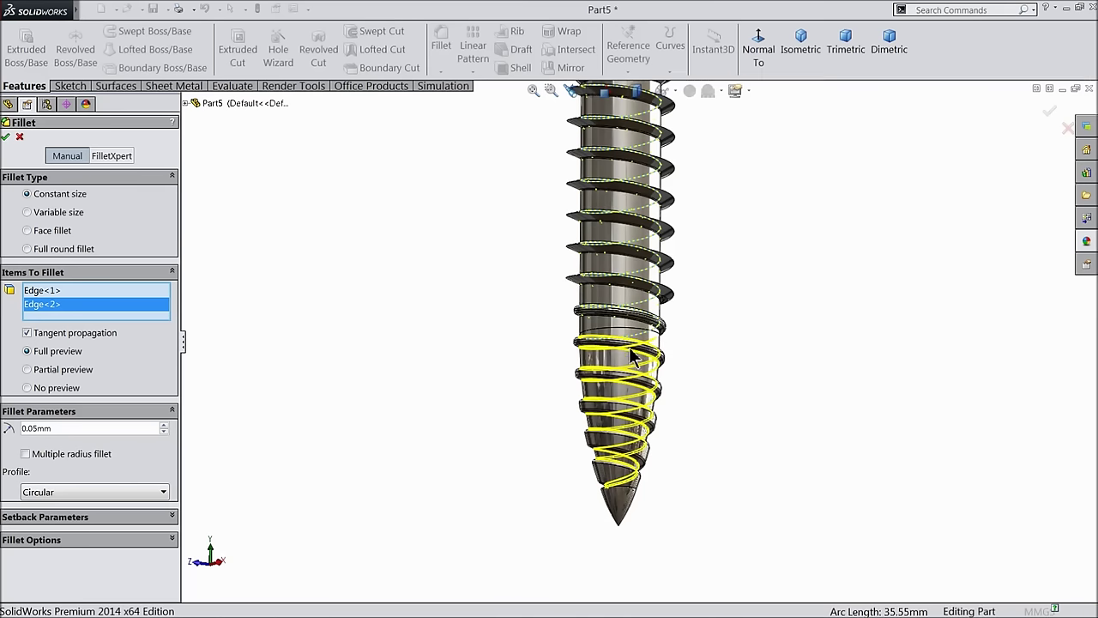
pyautogui.click(507, 348)
pyautogui.scroll(-3, 600, 369)
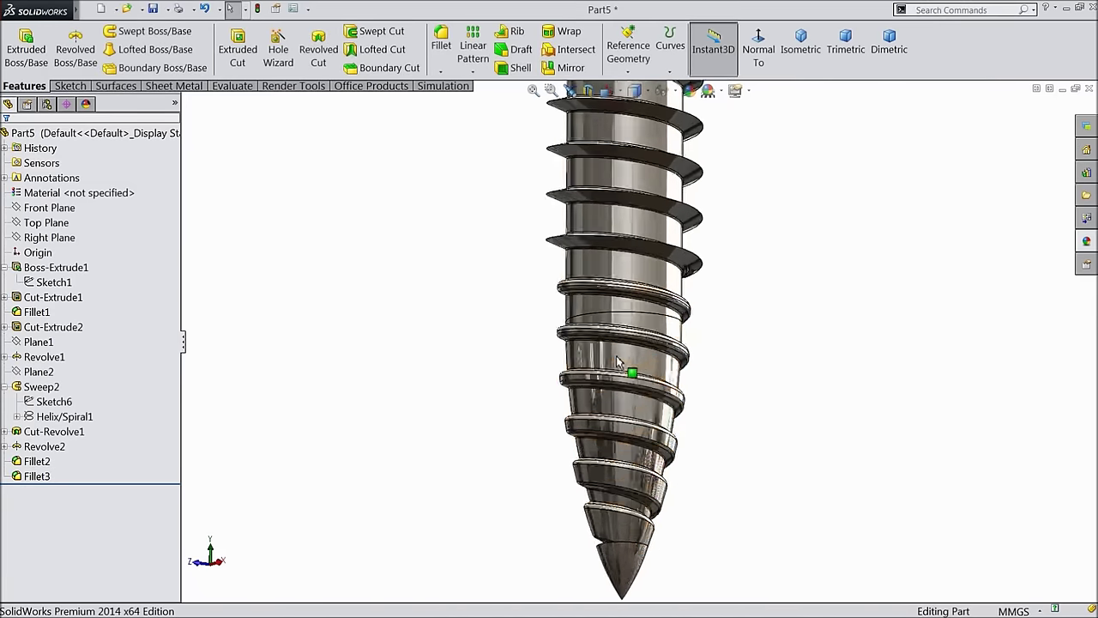
pyautogui.moveTo(507, 238); pyautogui.dragTo(461, 319, button='middle')
pyautogui.scroll(4, 467, 309)
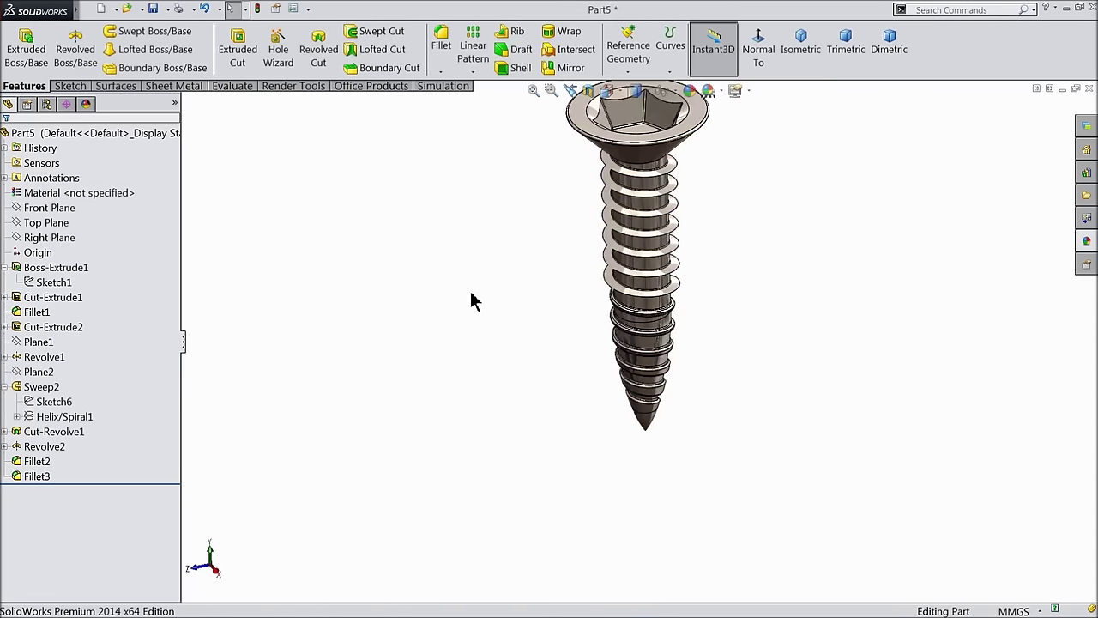
pyautogui.scroll(-8, 747, 274)
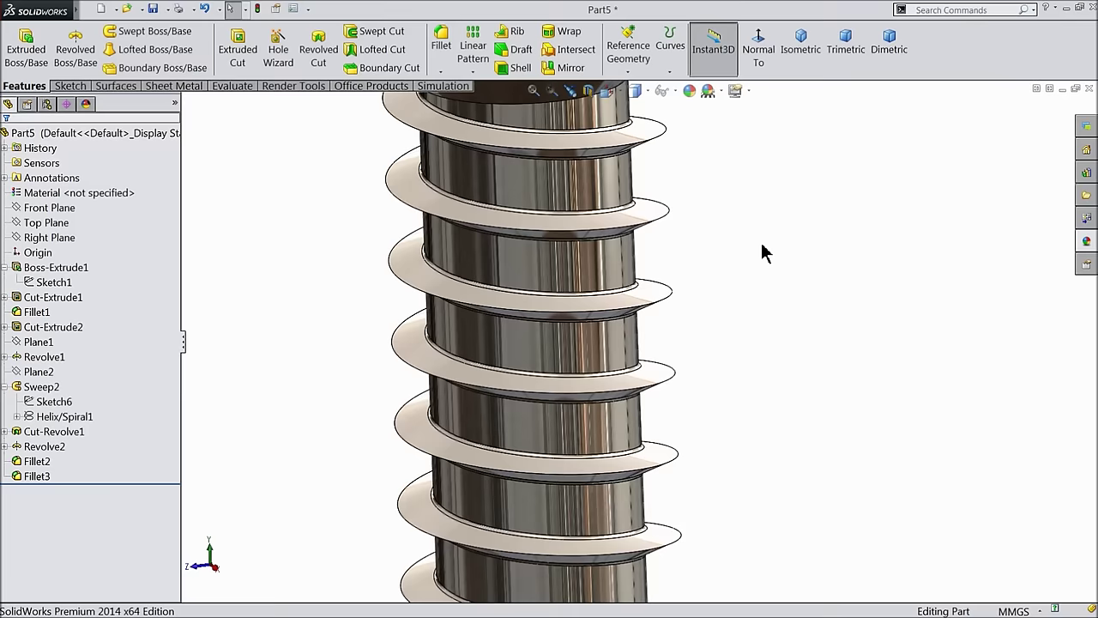
pyautogui.click(441, 47)
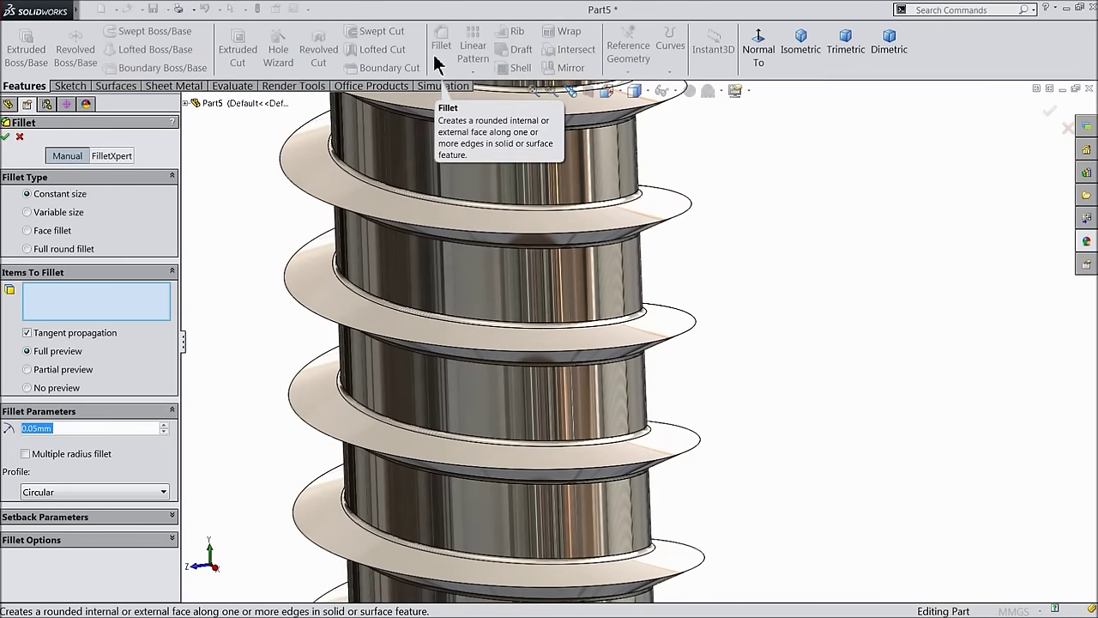
# Step: Apply a 0.02 mm fillet to the thread's outer helical edge as Fillet4
pyautogui.write('0.02')
pyautogui.press('Return')
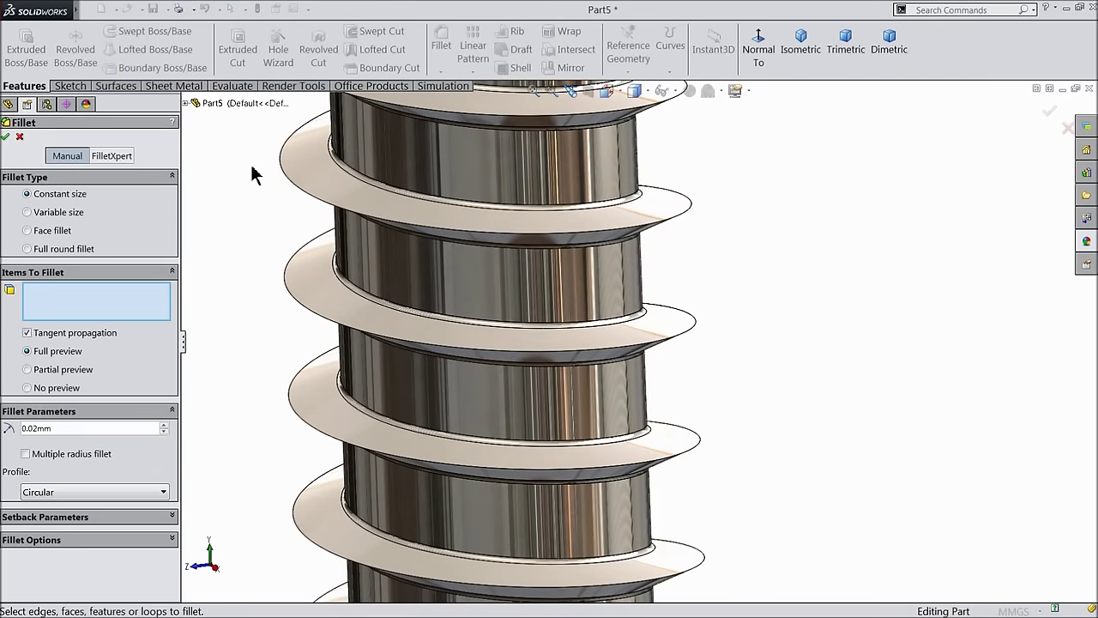
pyautogui.click(292, 184)
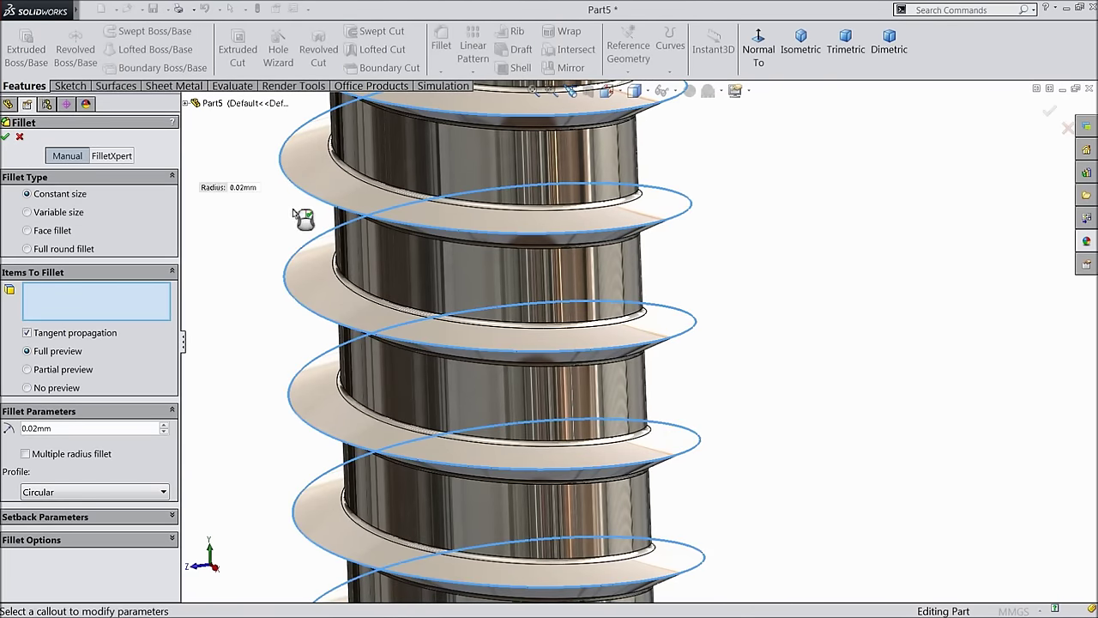
pyautogui.click(6, 137)
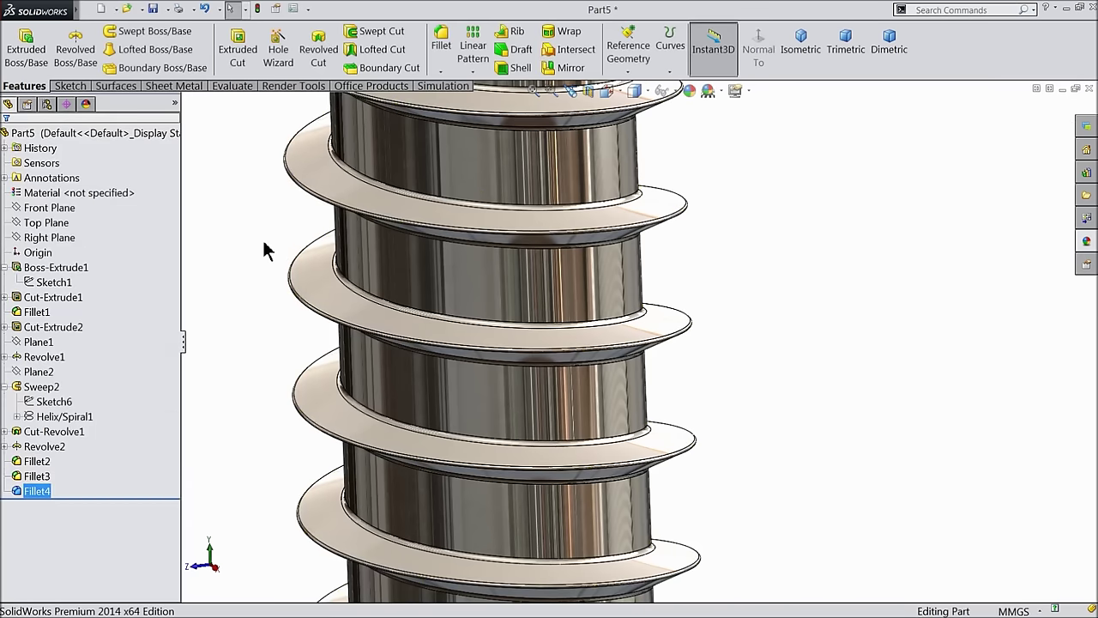
pyautogui.moveTo(346, 256); pyautogui.dragTo(414, 210, button='middle')
# Step: Fillet the circular edge beneath the countersunk head at 0.02 mm
pyautogui.scroll(-3, 520, 146)
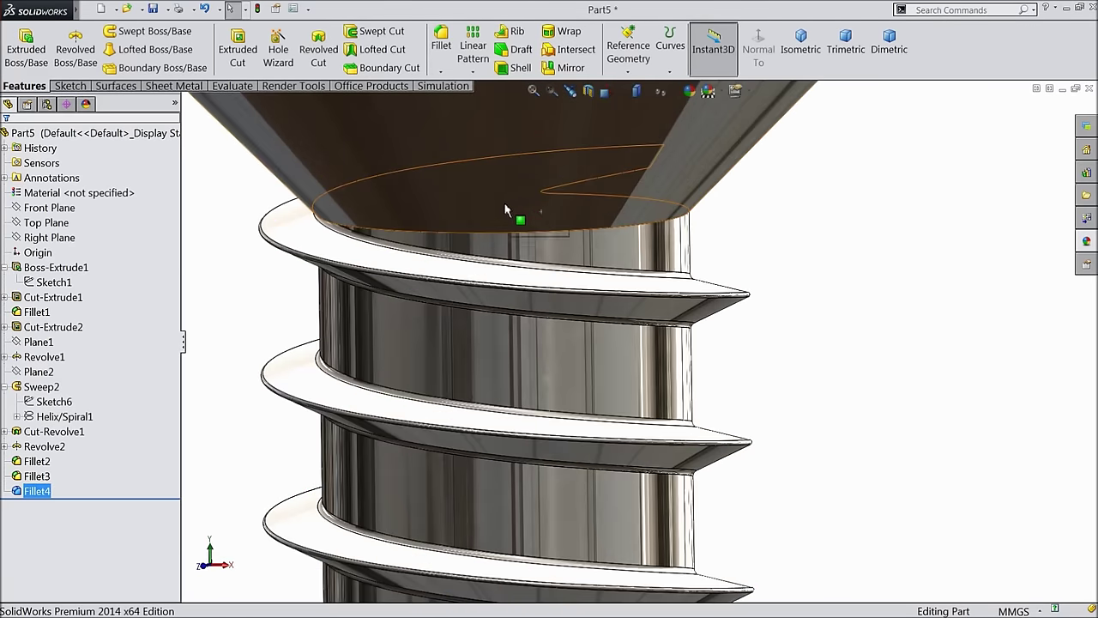
pyautogui.click(441, 45)
pyautogui.click(452, 234)
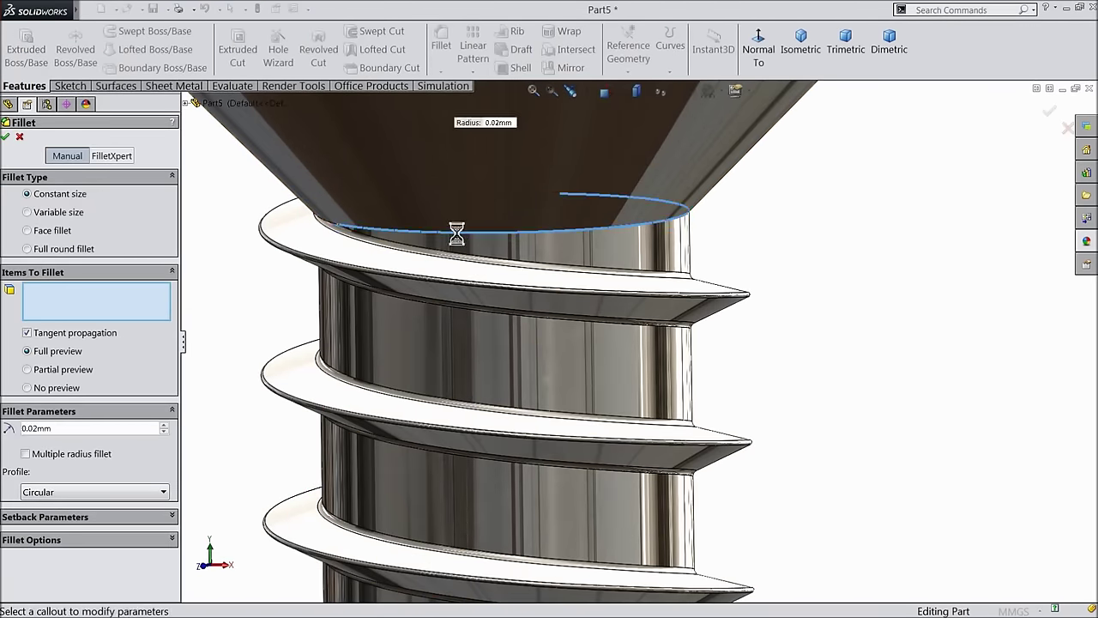
pyautogui.click(5, 138)
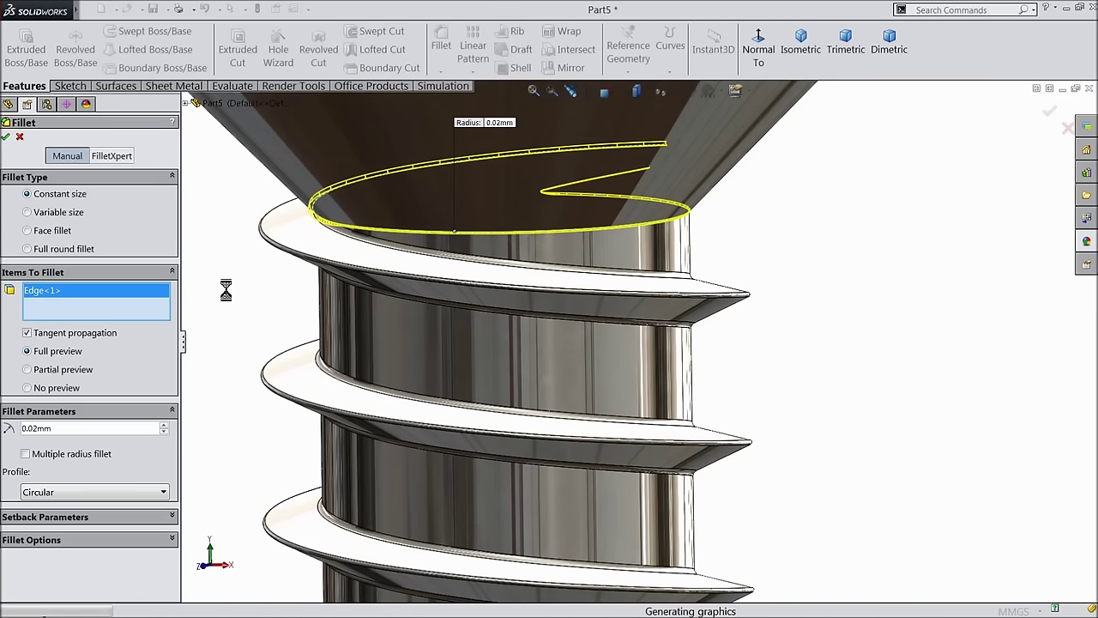
pyautogui.scroll(10, 678, 378)
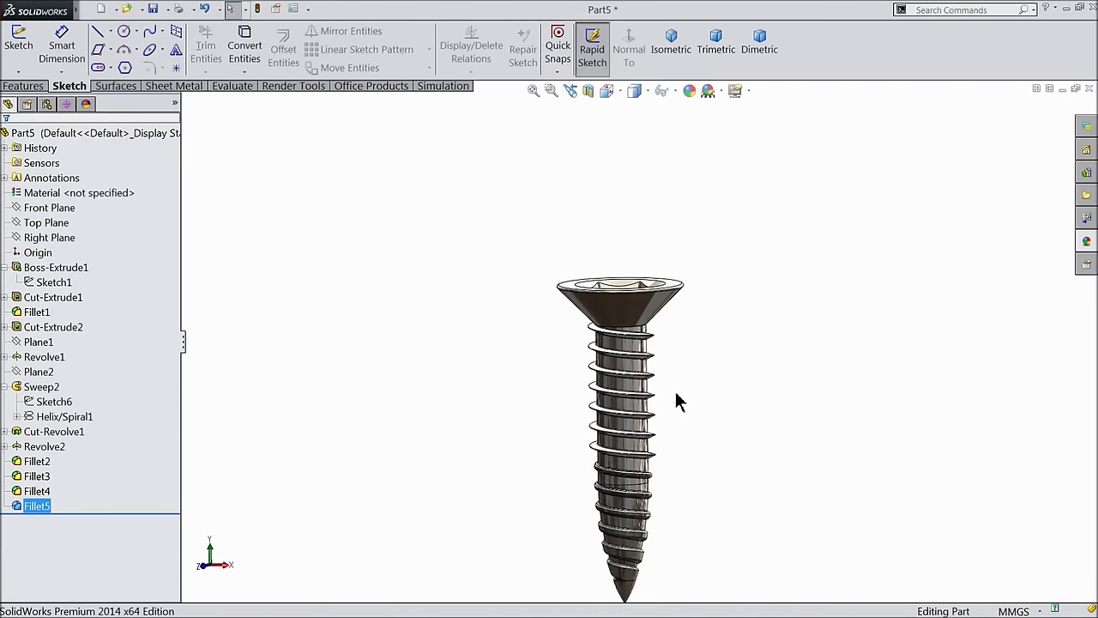
# Step: On Front Plane, sketch a closed line profile beside the thread: top, vertical and slanted lines
pyautogui.scroll(-8, 659, 507)
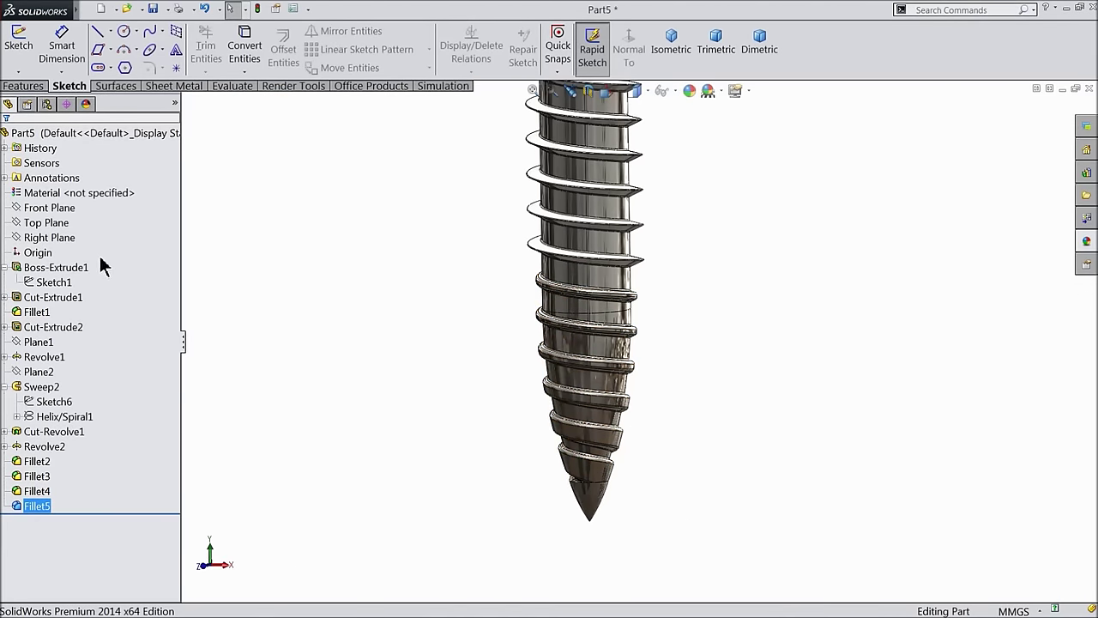
pyautogui.click(47, 207)
pyautogui.click(57, 194)
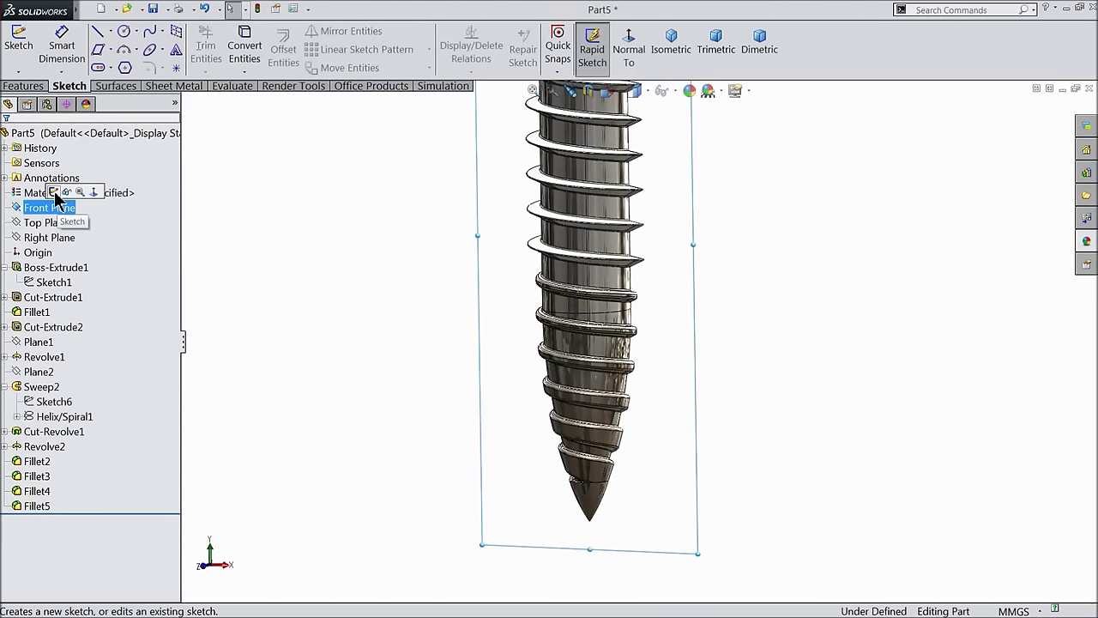
pyautogui.click(628, 52)
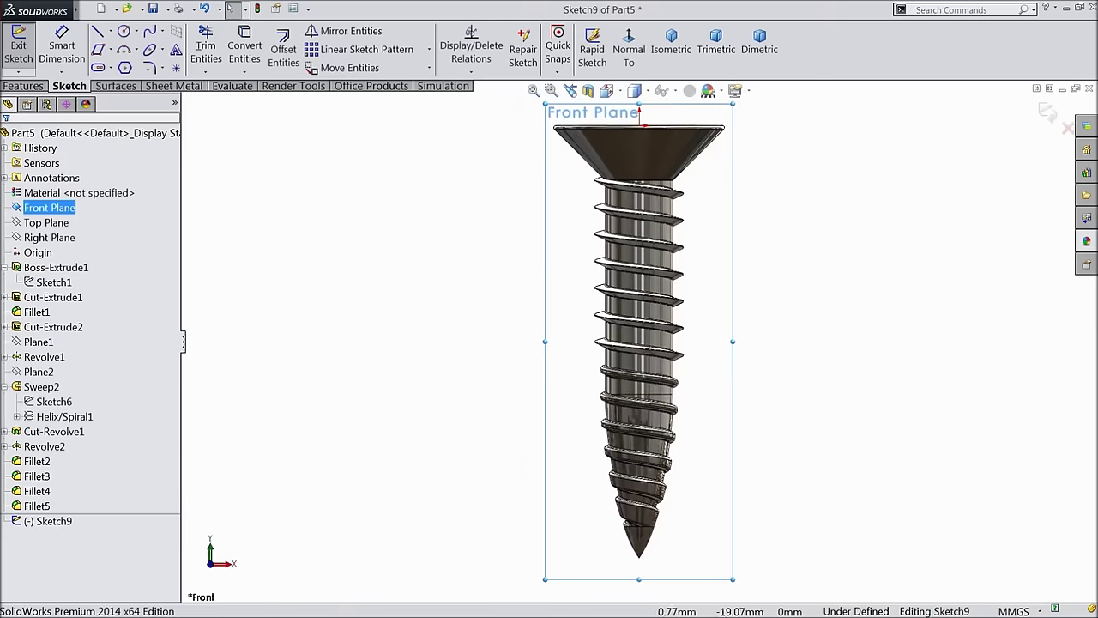
pyautogui.scroll(-3, 661, 513)
pyautogui.scroll(-1, 660, 513)
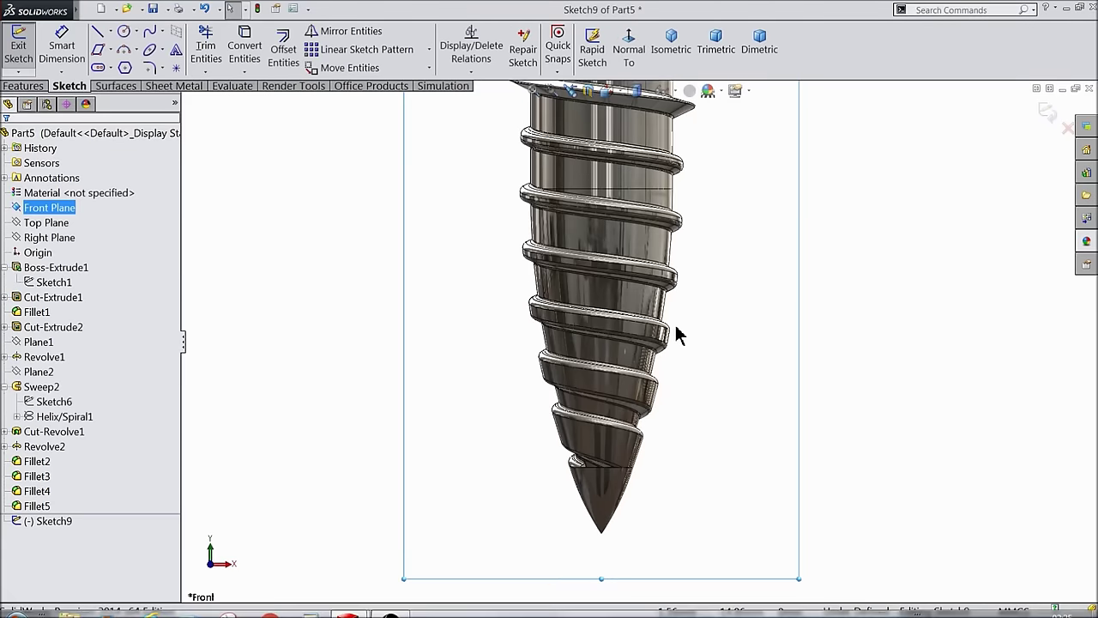
pyautogui.click(97, 32)
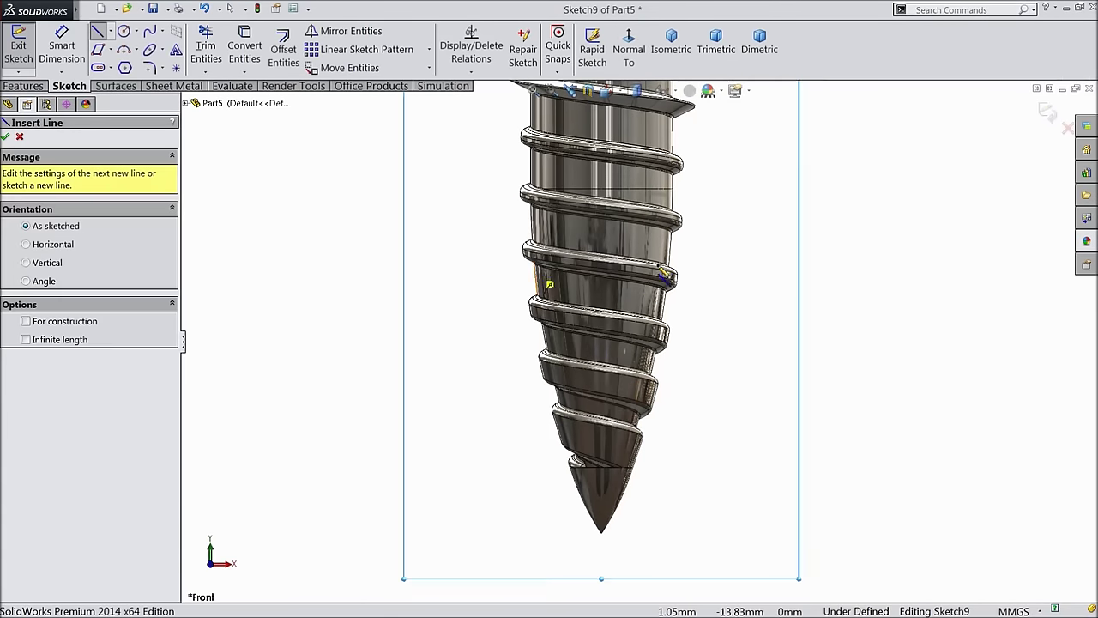
pyautogui.click(678, 179)
pyautogui.click(721, 178)
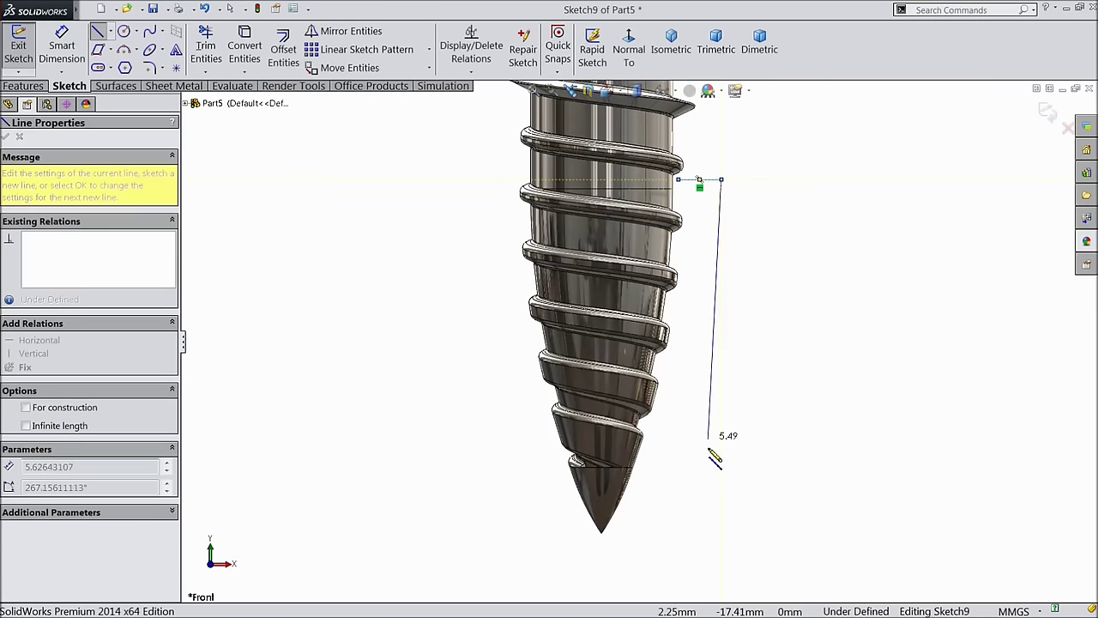
pyautogui.click(709, 486)
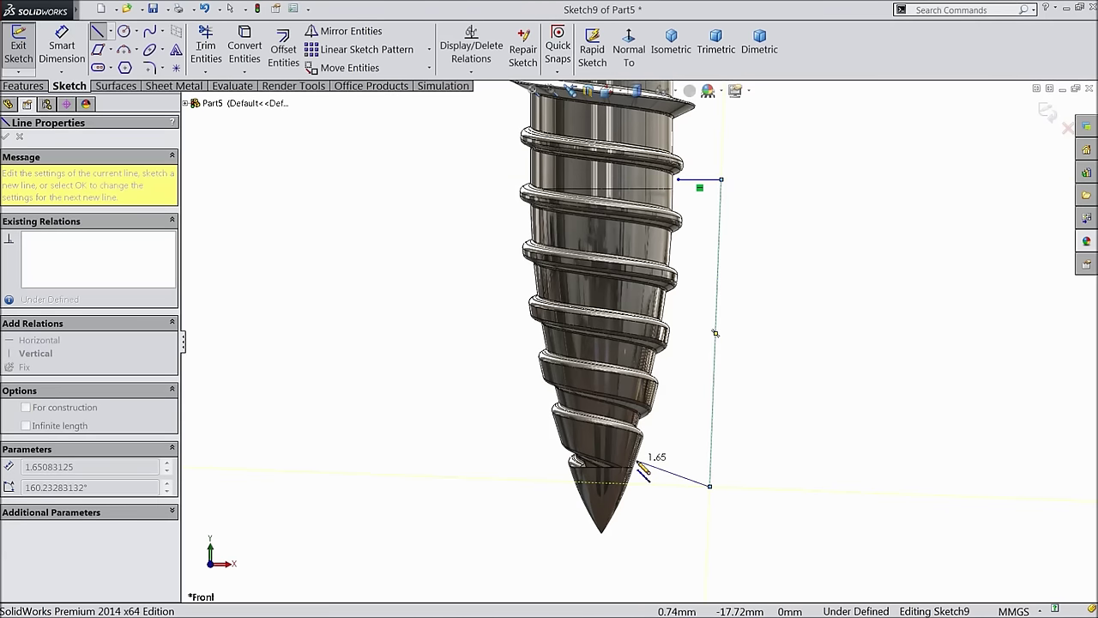
pyautogui.click(636, 461)
pyautogui.rightClick(654, 459)
pyautogui.click(709, 103)
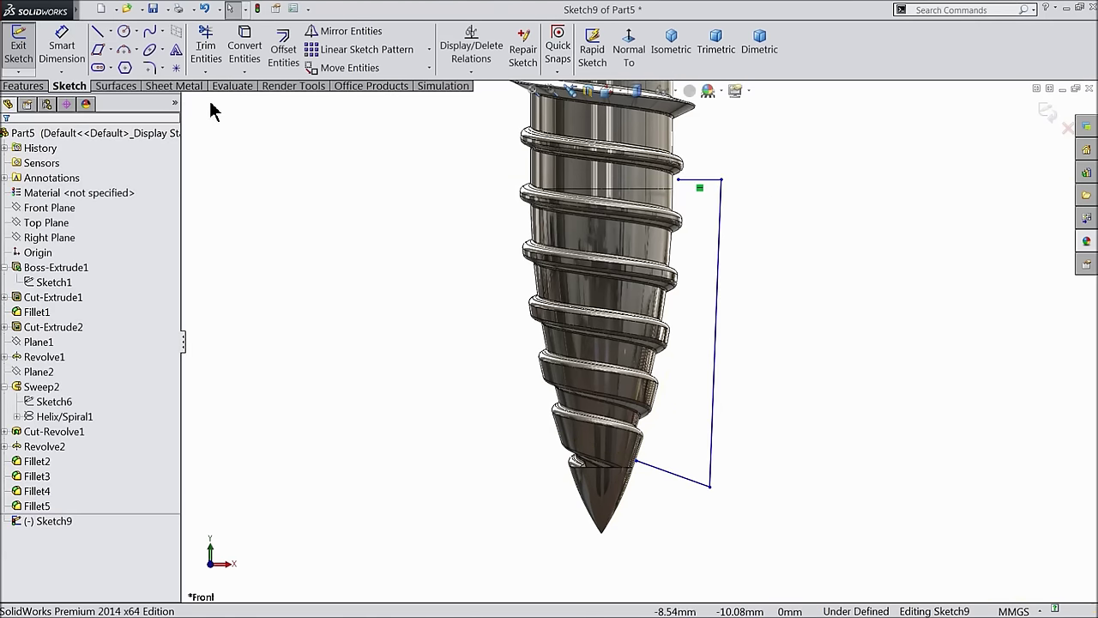
# Step: Add a three-point arc across the profile, shift the top corner onto the thread, raise the top line
pyautogui.click(124, 48)
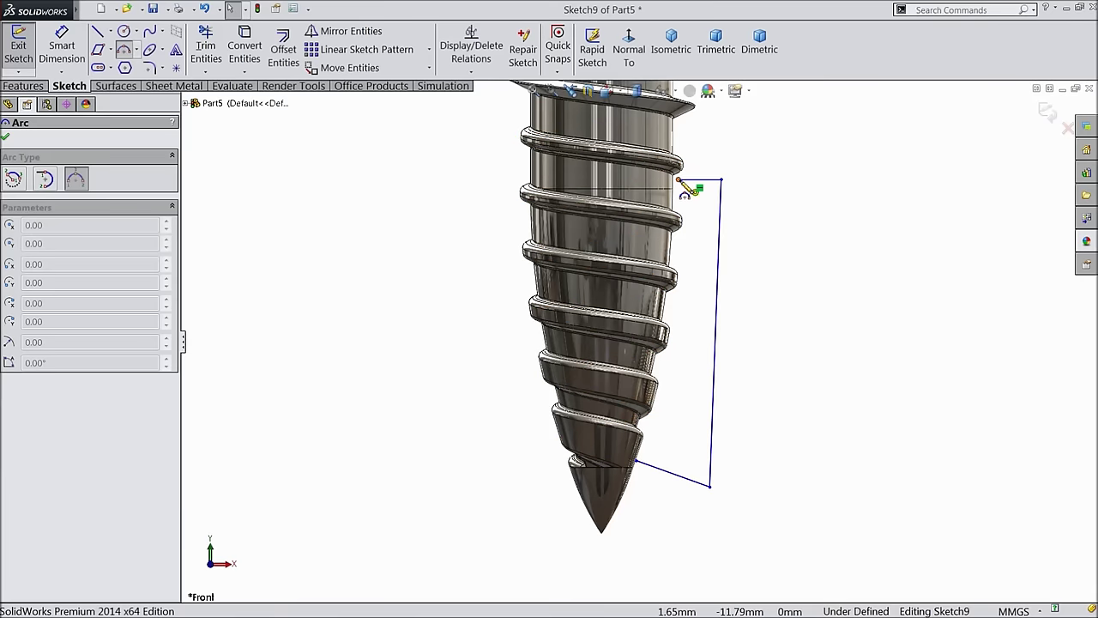
pyautogui.moveTo(678, 181); pyautogui.dragTo(636, 461)
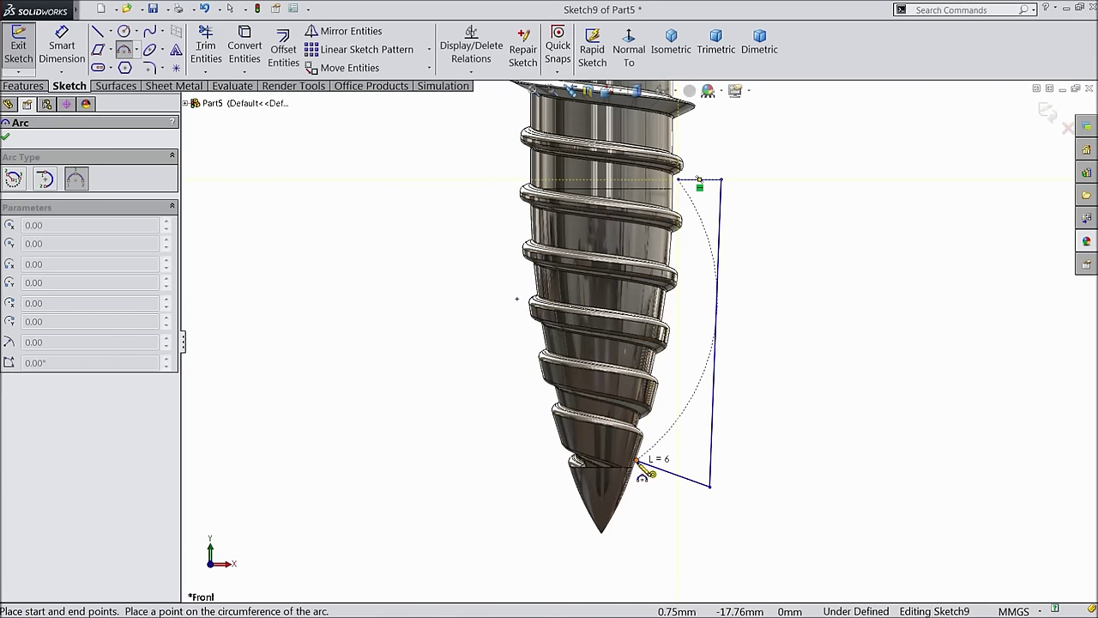
pyautogui.click(667, 344)
pyautogui.rightClick(772, 124)
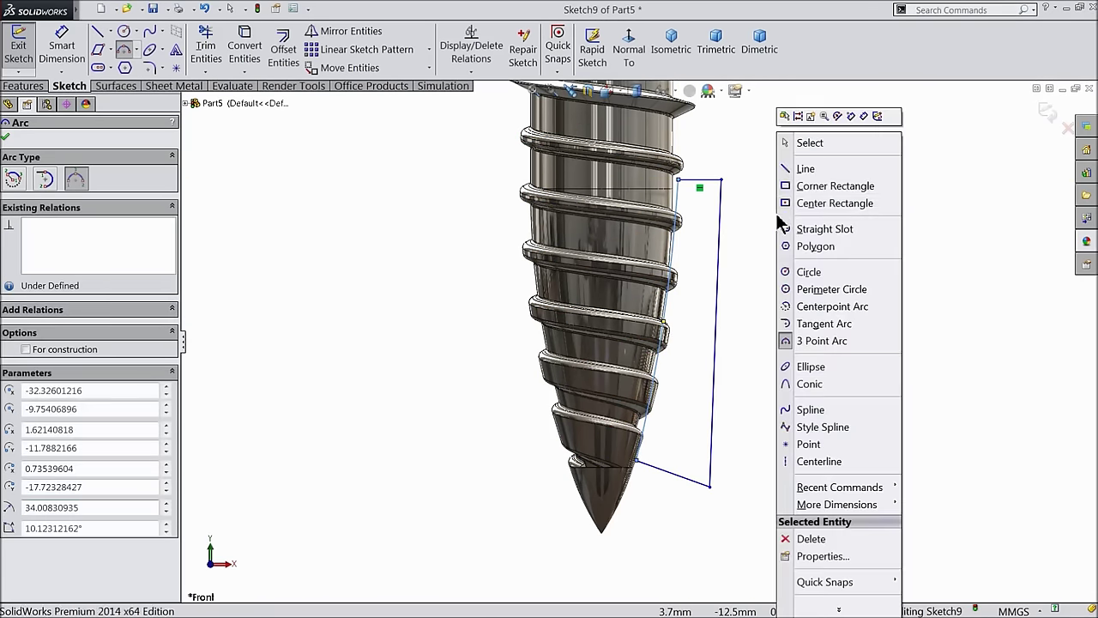
pyautogui.click(816, 144)
pyautogui.scroll(-4, 719, 161)
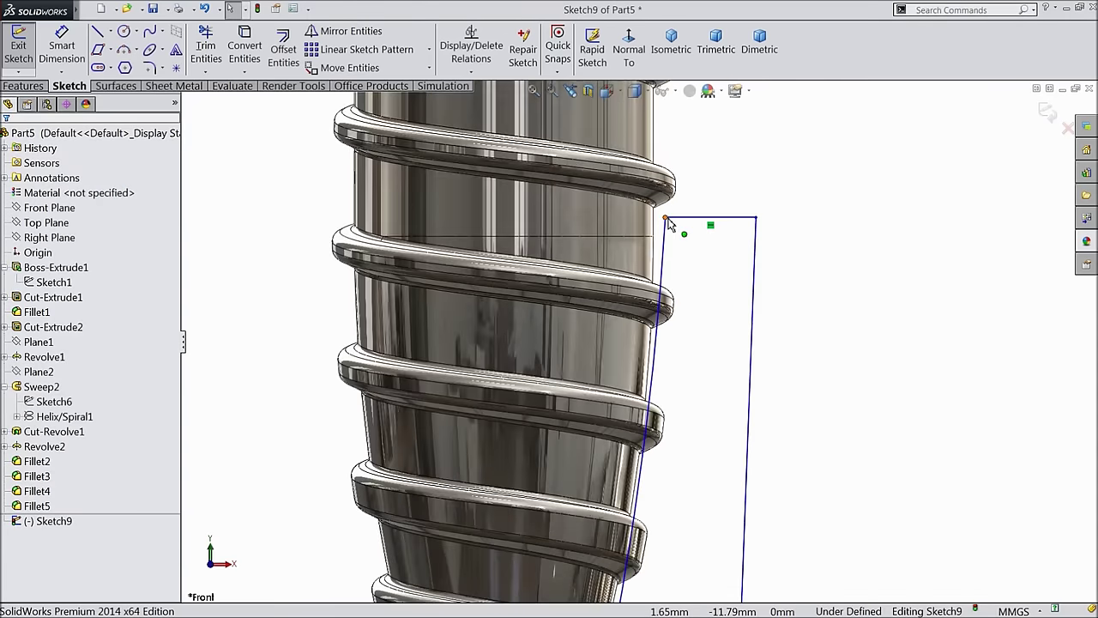
pyautogui.click(666, 220)
pyautogui.moveTo(656, 222); pyautogui.dragTo(661, 225)
pyautogui.scroll(5, 704, 294)
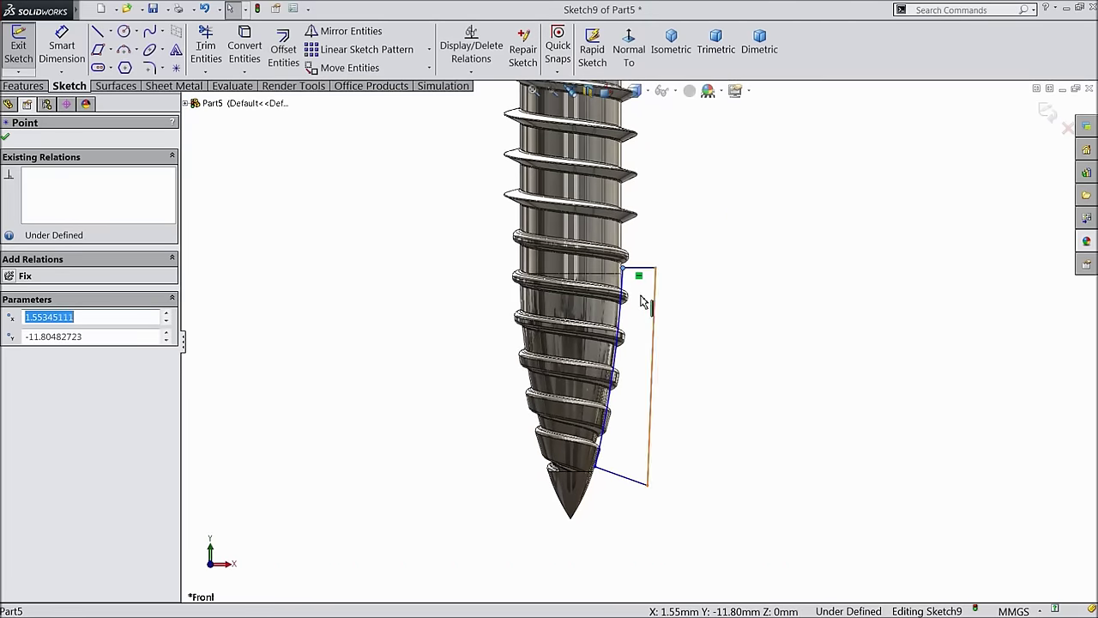
pyautogui.moveTo(644, 270); pyautogui.dragTo(643, 248)
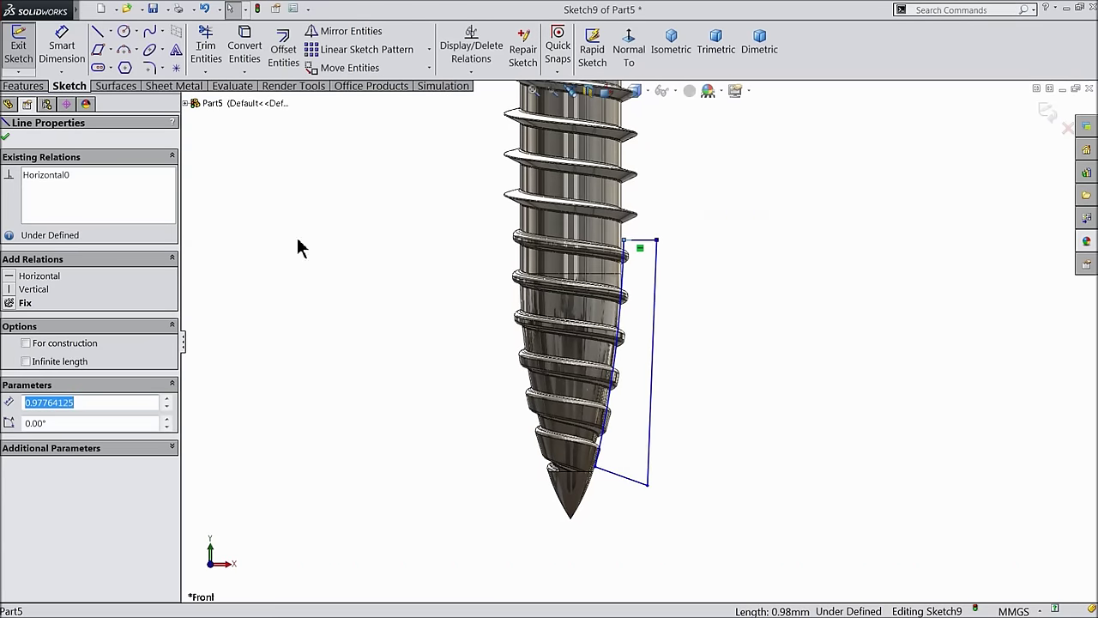
# Step: Dimension the profile's top line to the screw tip at 9.80 mm
pyautogui.click(61, 47)
pyautogui.click(641, 241)
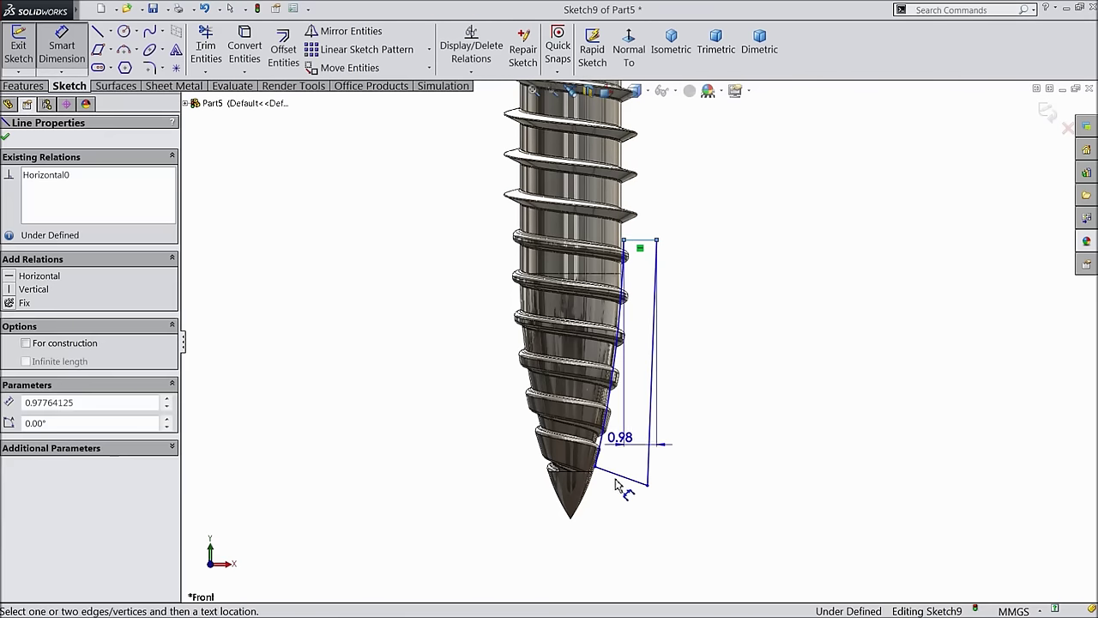
pyautogui.click(570, 517)
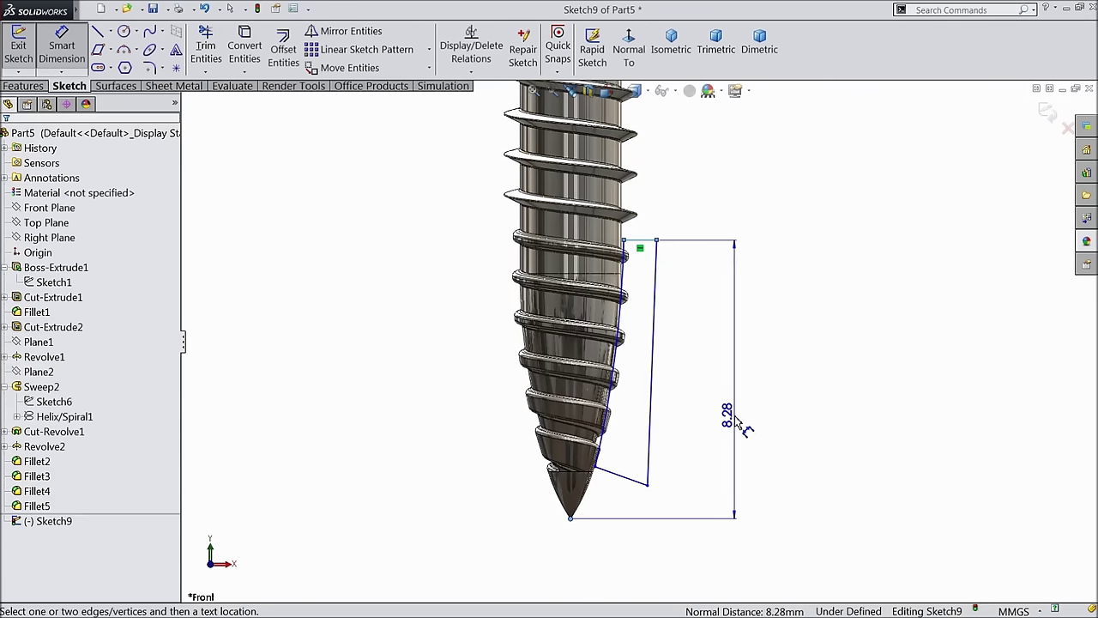
pyautogui.click(735, 419)
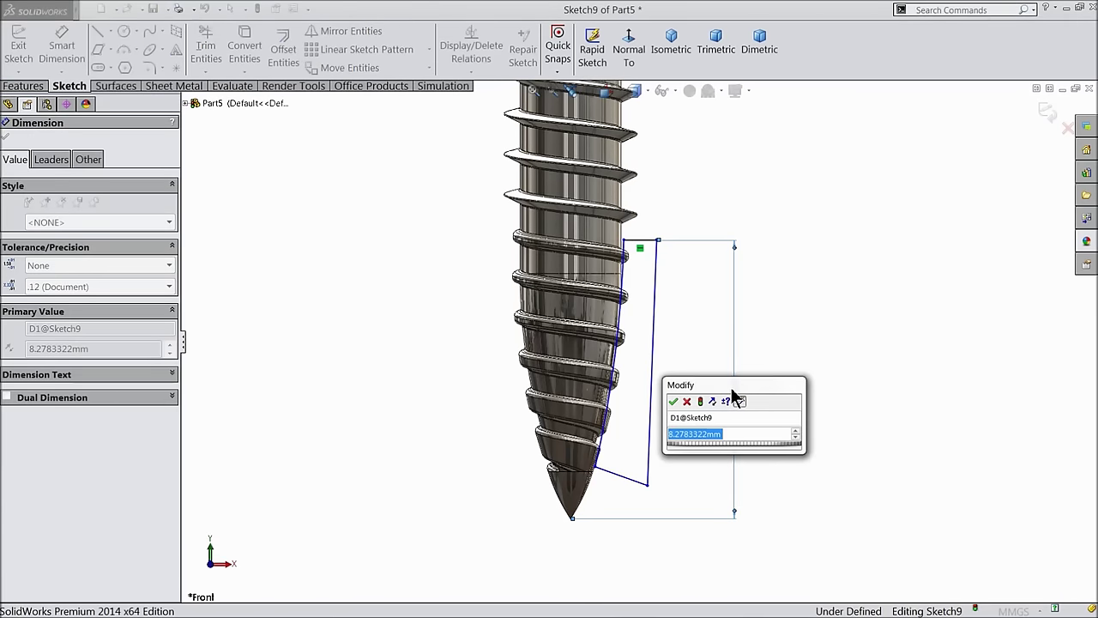
pyautogui.write('9')
pyautogui.click(673, 401)
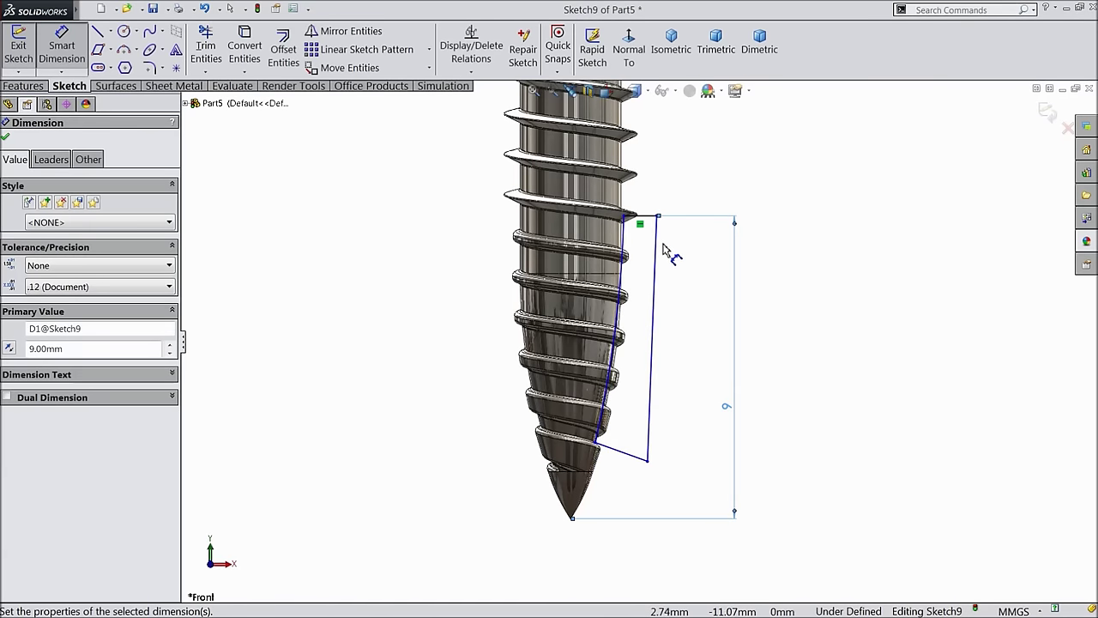
pyautogui.doubleClick(728, 407)
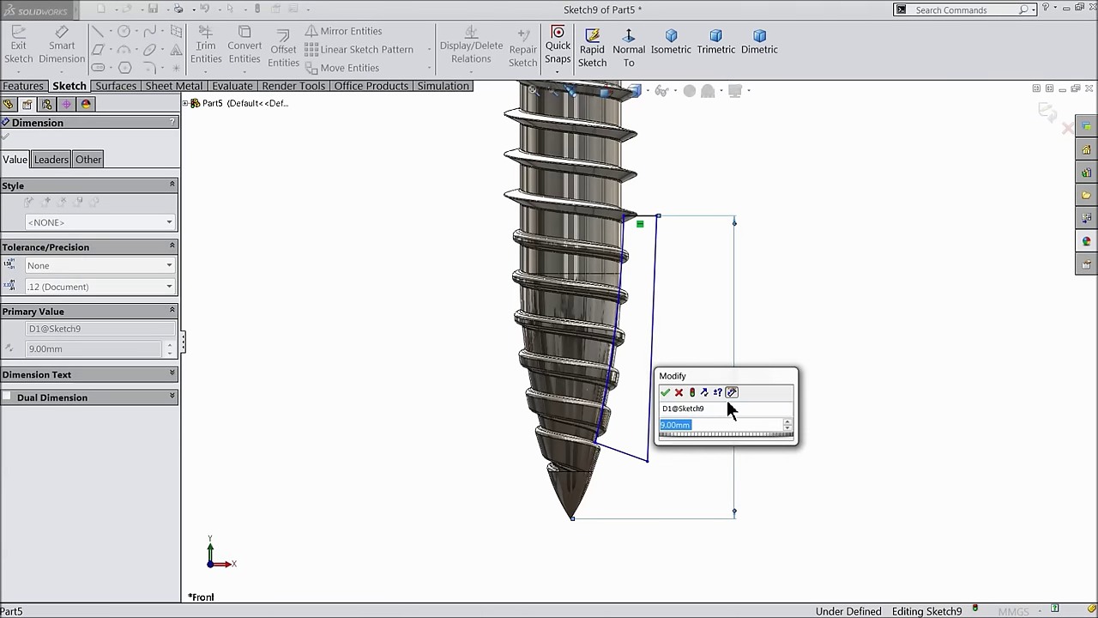
pyautogui.write('9.8')
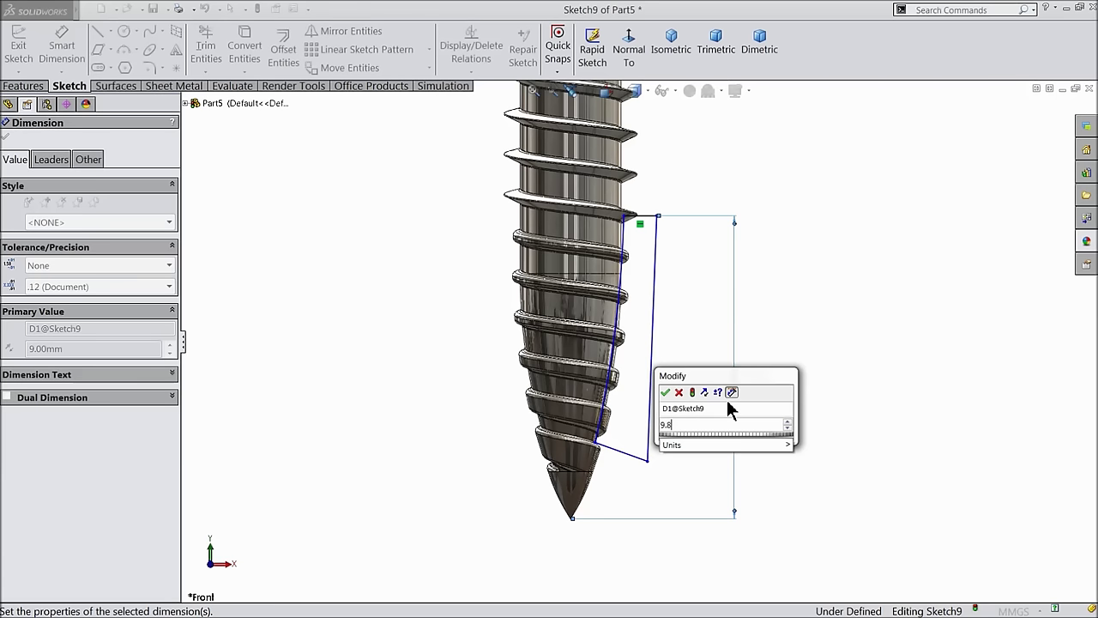
pyautogui.click(665, 392)
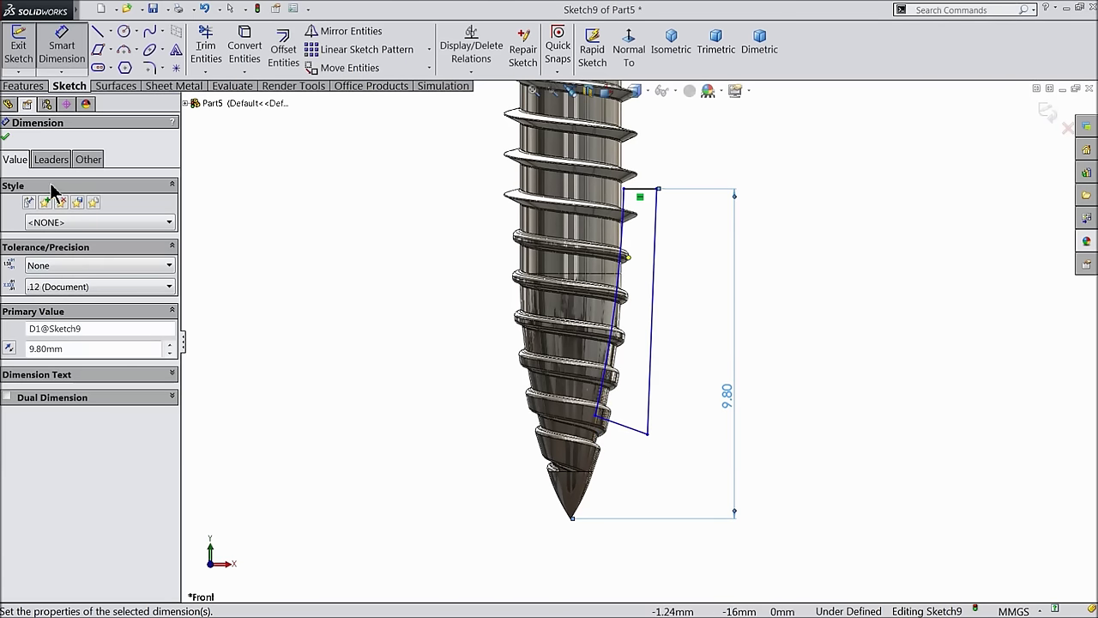
pyautogui.click(6, 135)
# Step: Drag the profile's lower endpoint onto the thread and reshape the arc to follow it
pyautogui.scroll(-3, 621, 442)
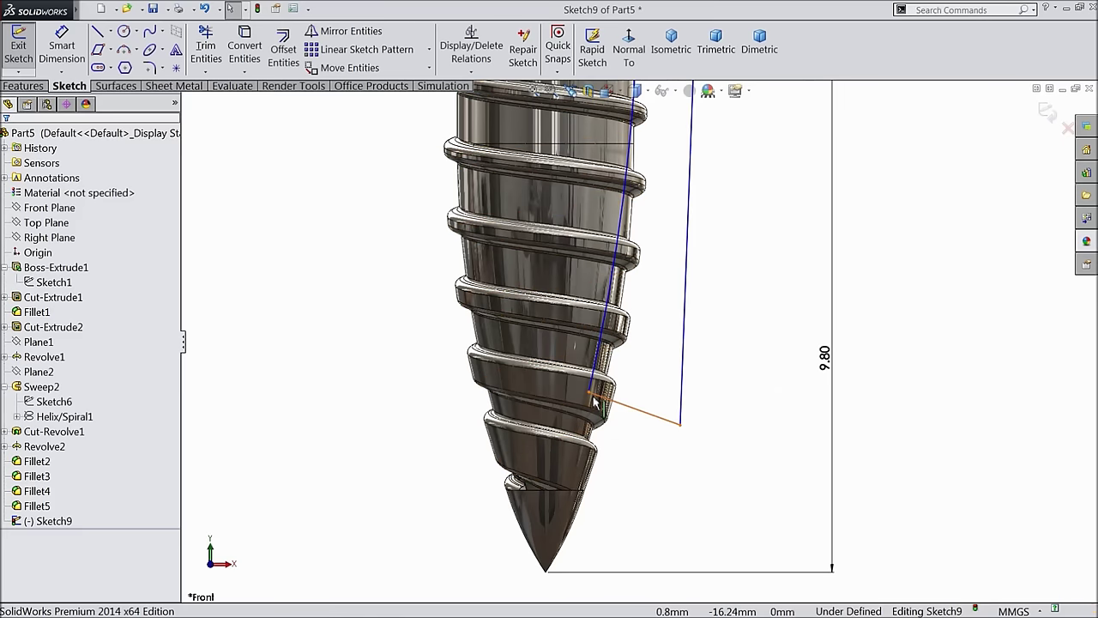
pyautogui.moveTo(590, 393)
pyautogui.mouseDown()
pyautogui.moveTo(613, 407)
pyautogui.moveTo(599, 441)
pyautogui.mouseUp()
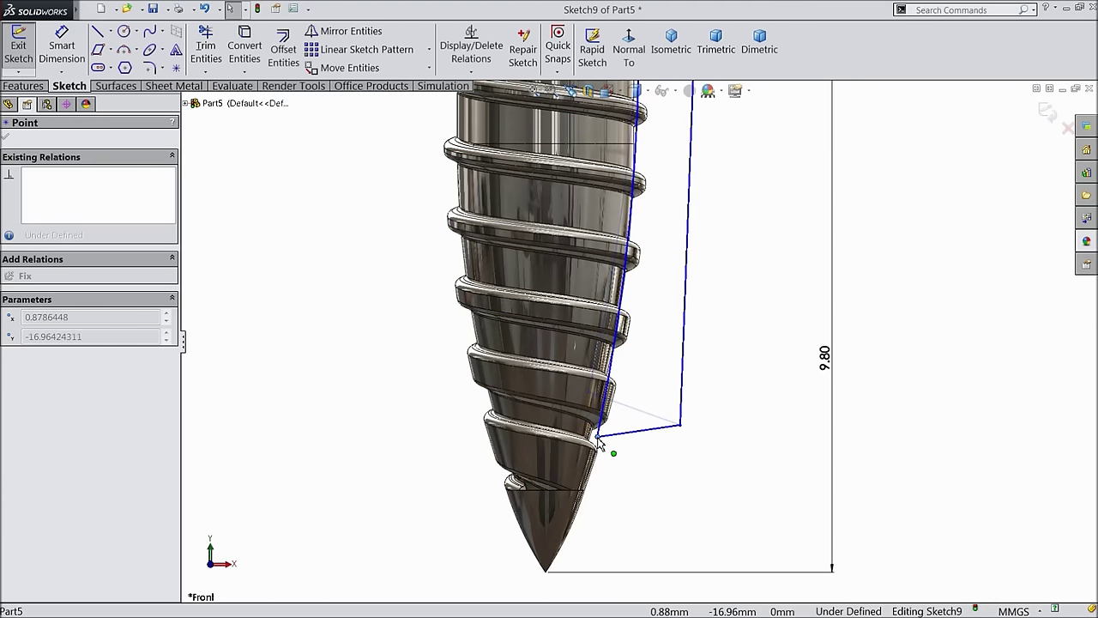
pyautogui.moveTo(599, 441); pyautogui.dragTo(599, 441)
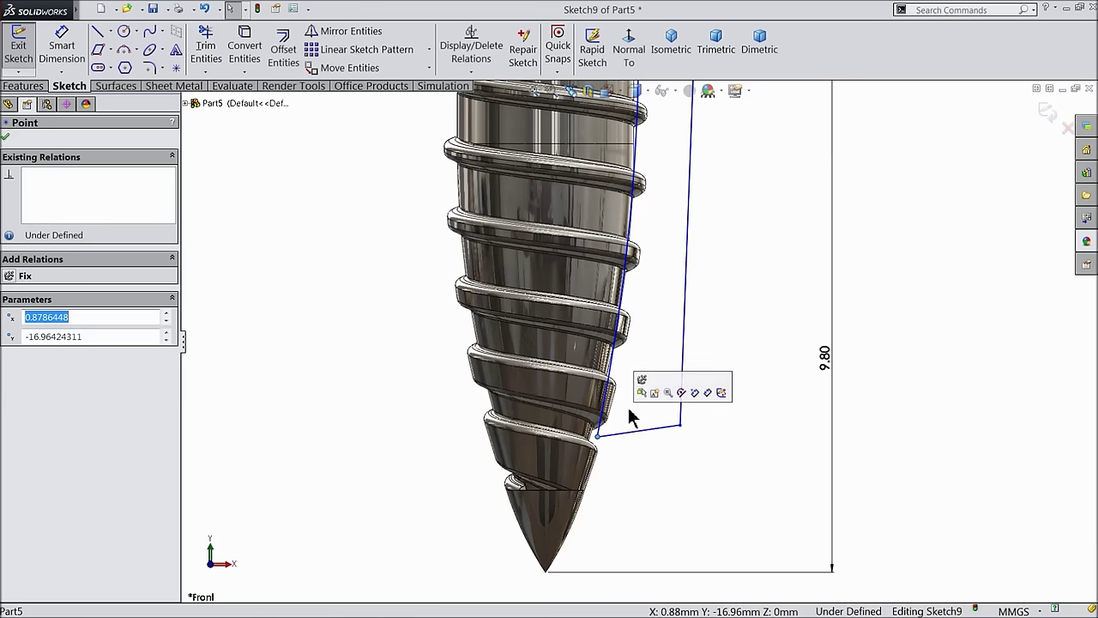
pyautogui.scroll(-1, 642, 260)
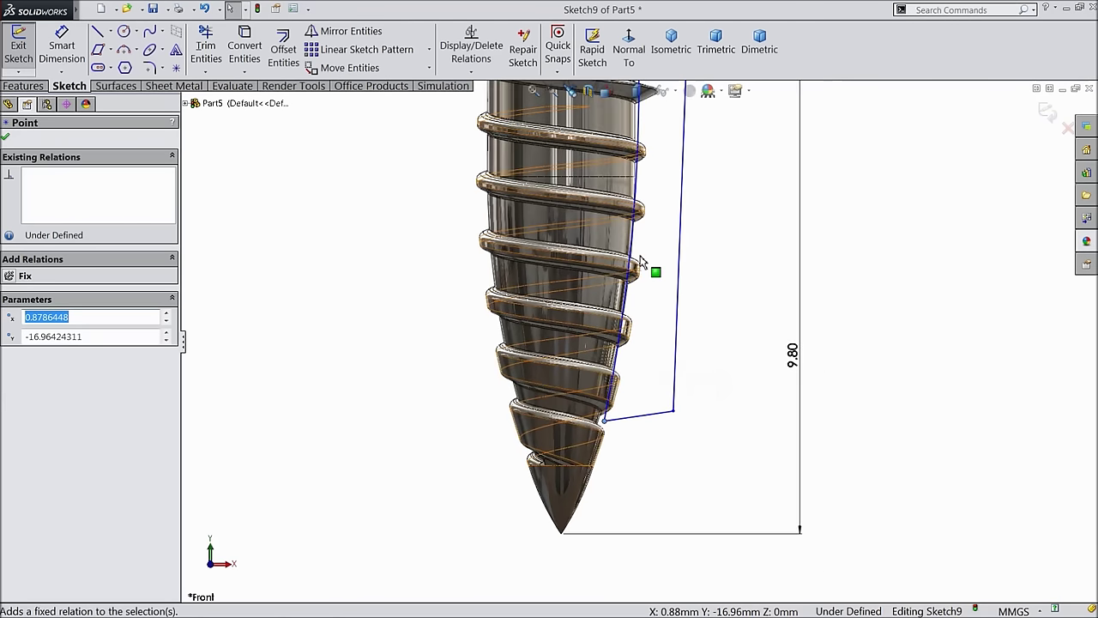
pyautogui.scroll(4, 635, 344)
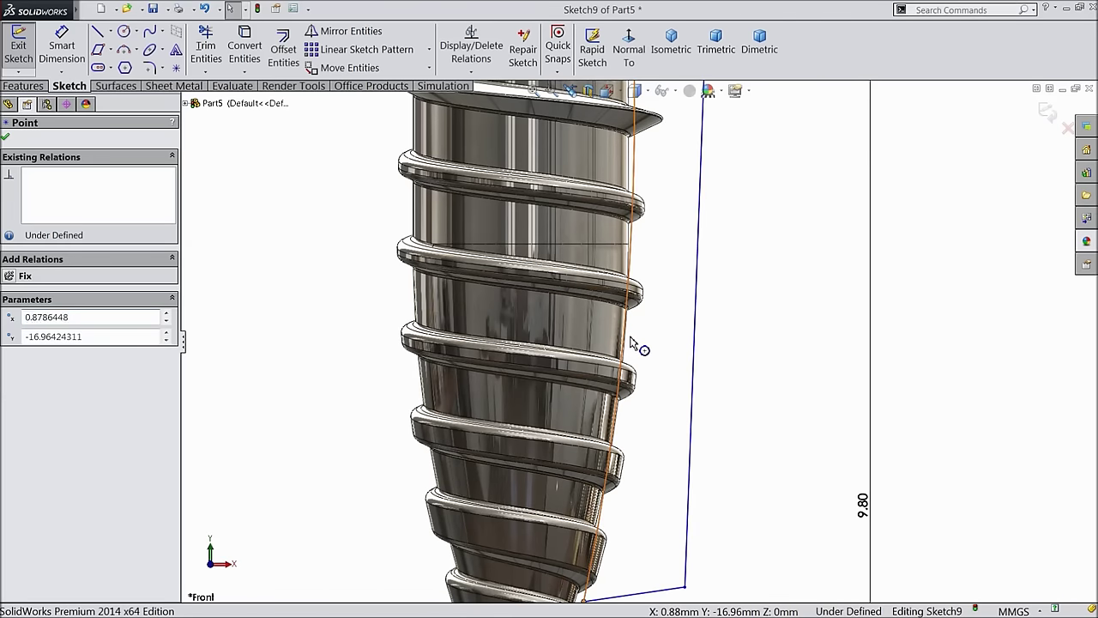
pyautogui.click(628, 341)
pyautogui.moveTo(630, 350); pyautogui.dragTo(631, 350)
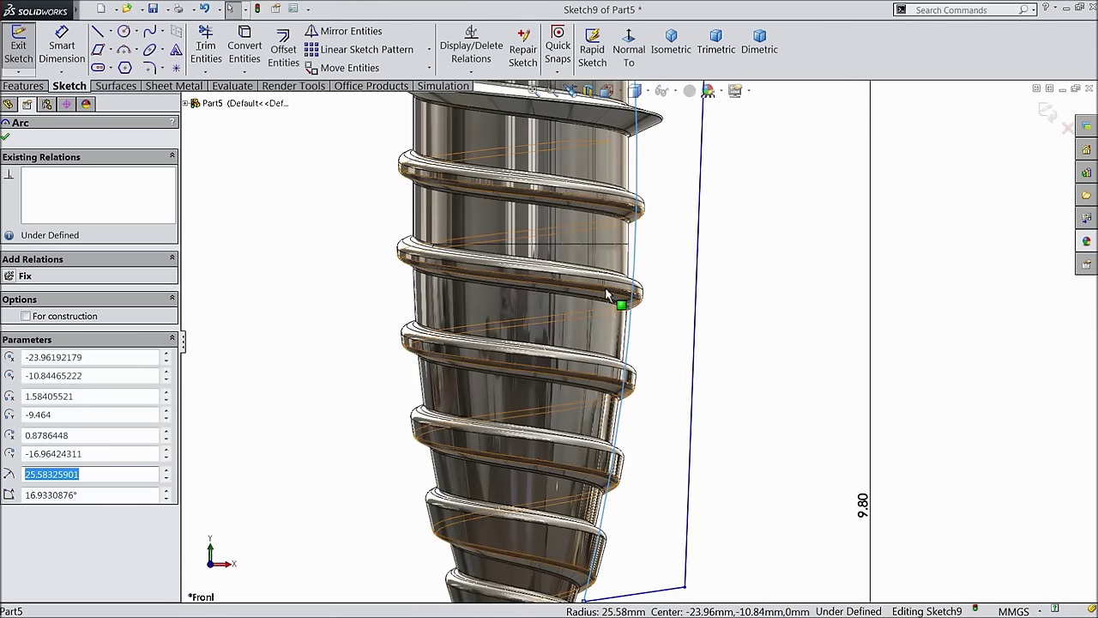
pyautogui.scroll(2, 652, 225)
pyautogui.scroll(-4, 643, 202)
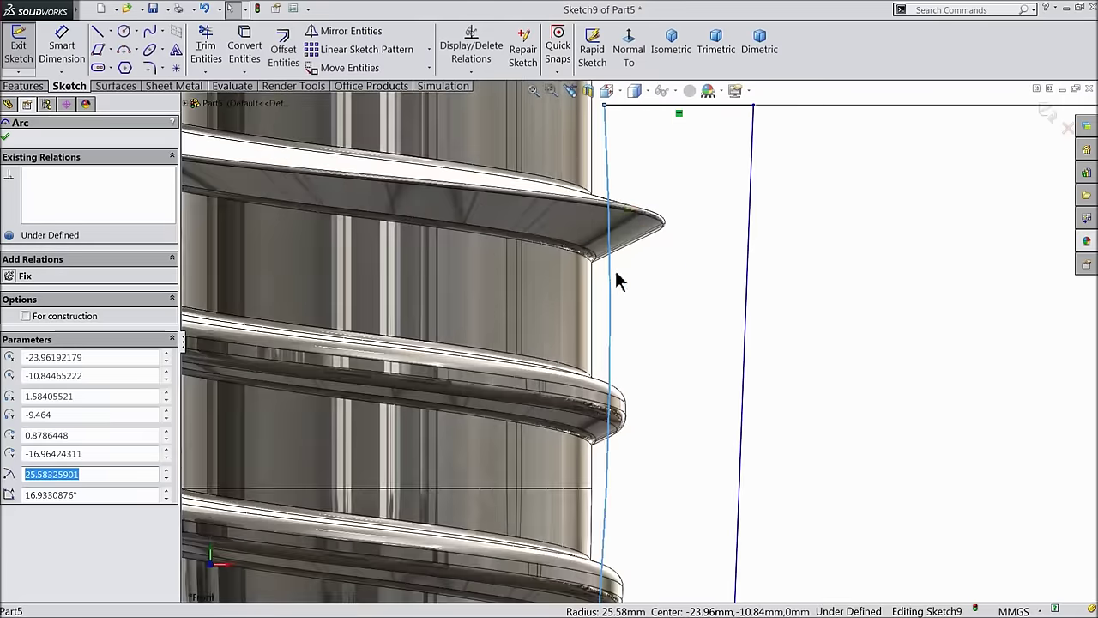
pyautogui.scroll(6, 618, 277)
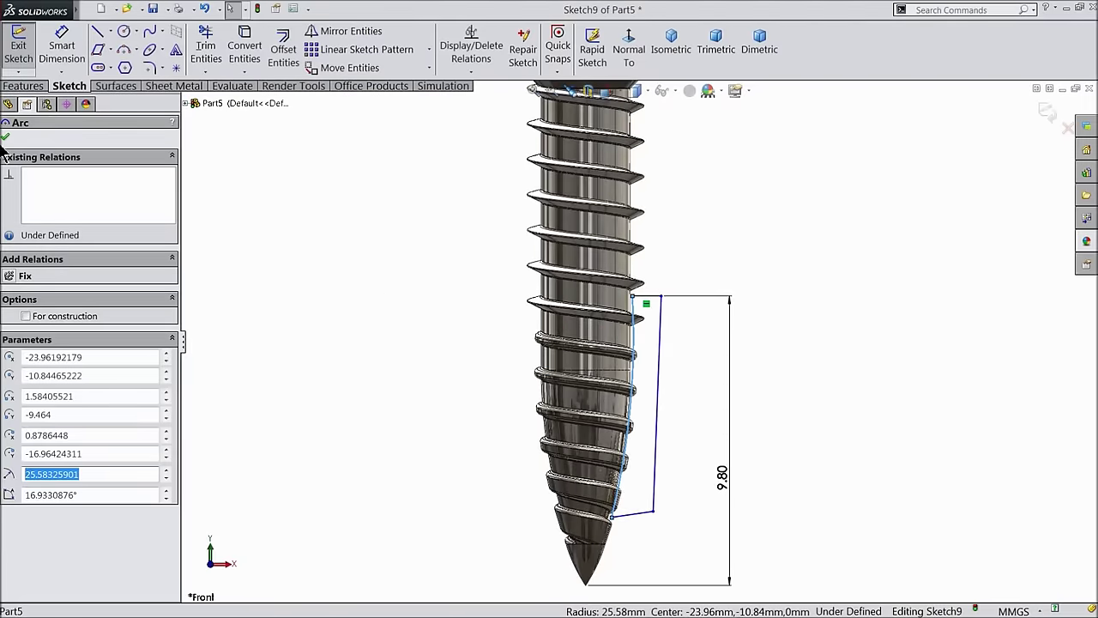
pyautogui.click(6, 138)
pyautogui.click(23, 86)
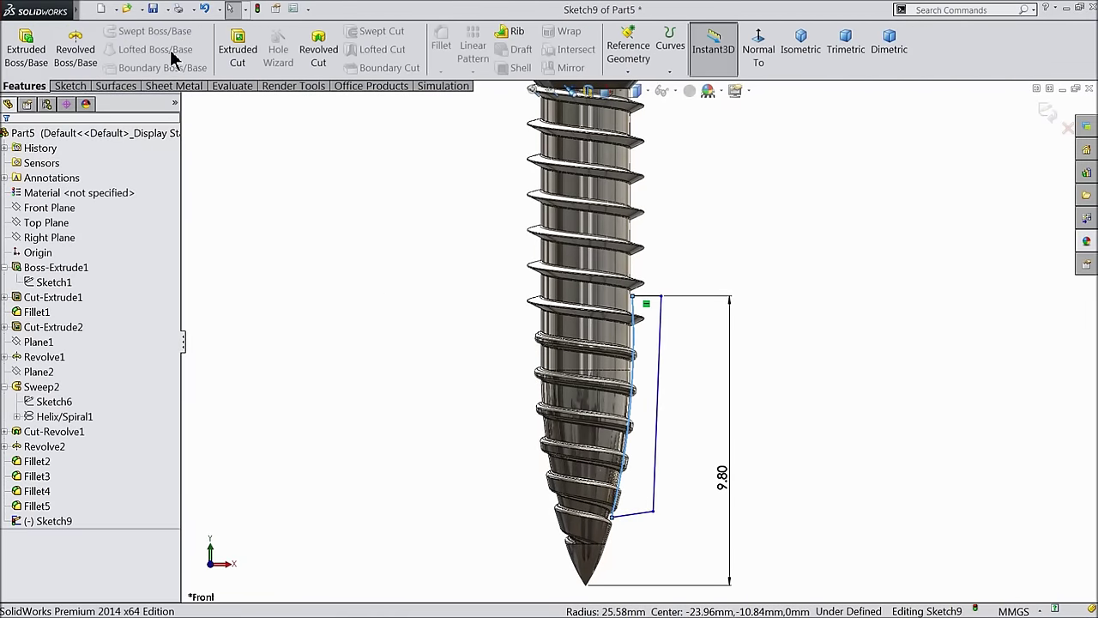
# Step: Start a two-direction Extruded Cut with Direction 1 Blind at 1 mm and 45° draft
pyautogui.click(238, 52)
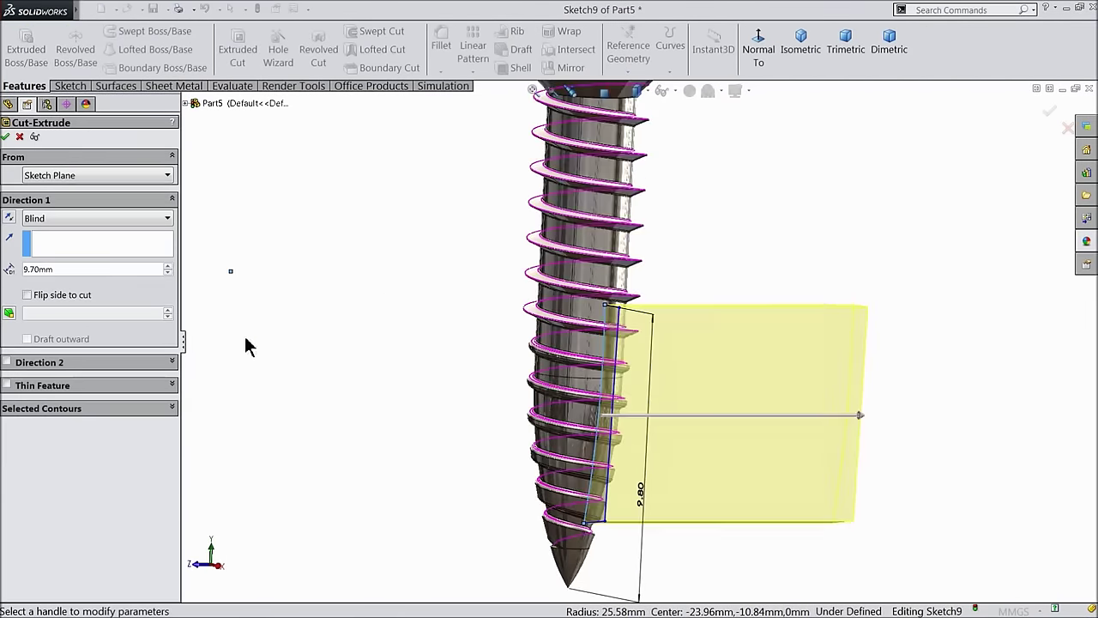
pyautogui.click(7, 363)
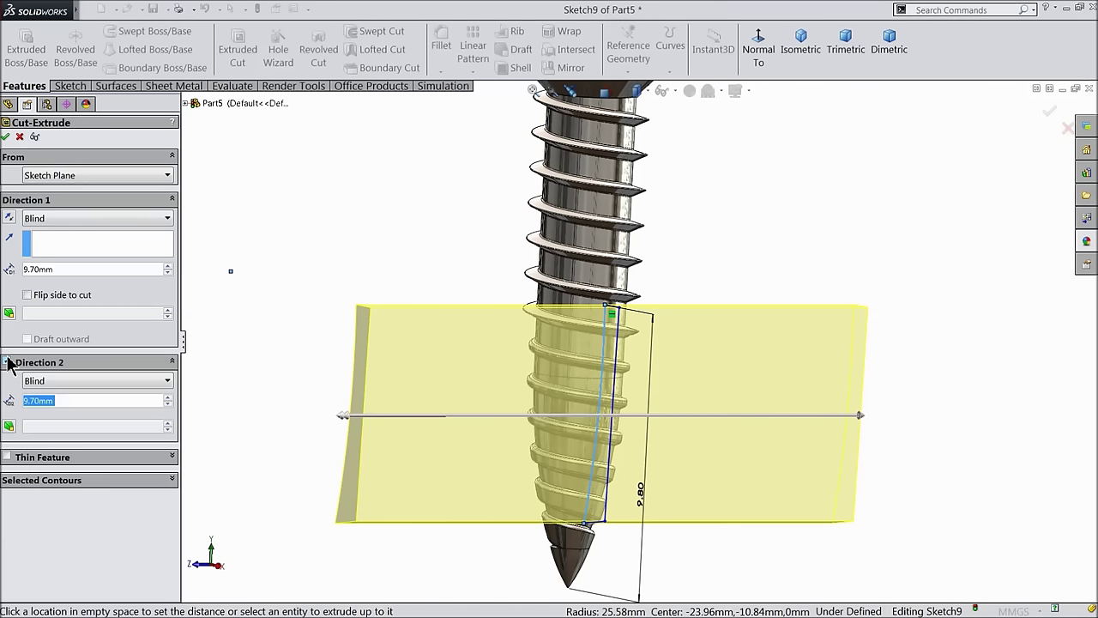
pyautogui.click(34, 221)
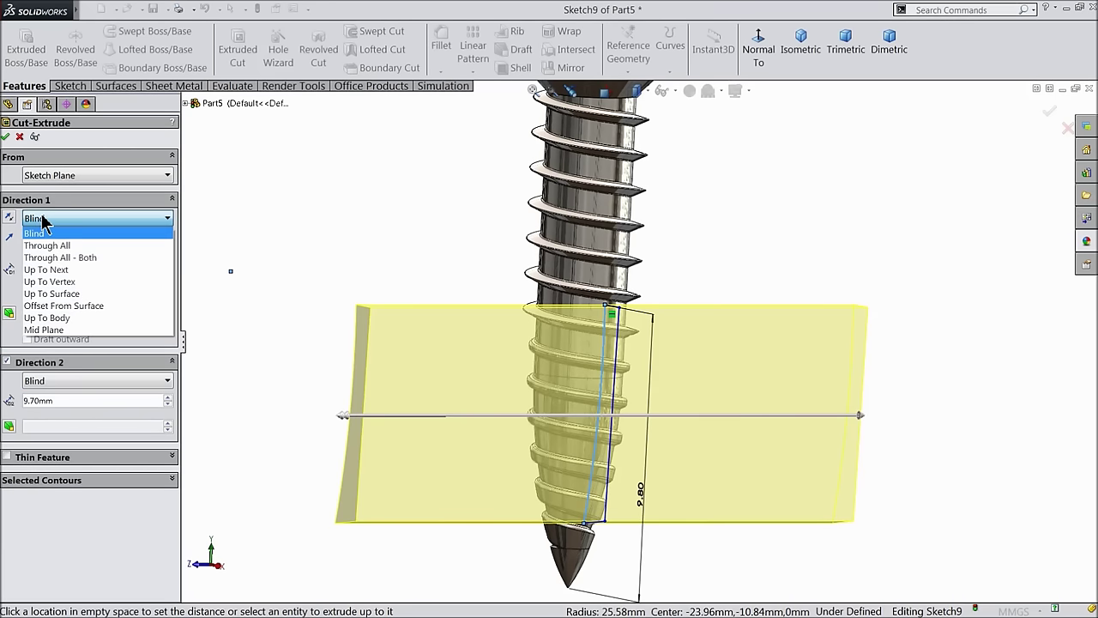
pyautogui.click(43, 233)
pyautogui.moveTo(53, 268); pyautogui.dragTo(31, 269)
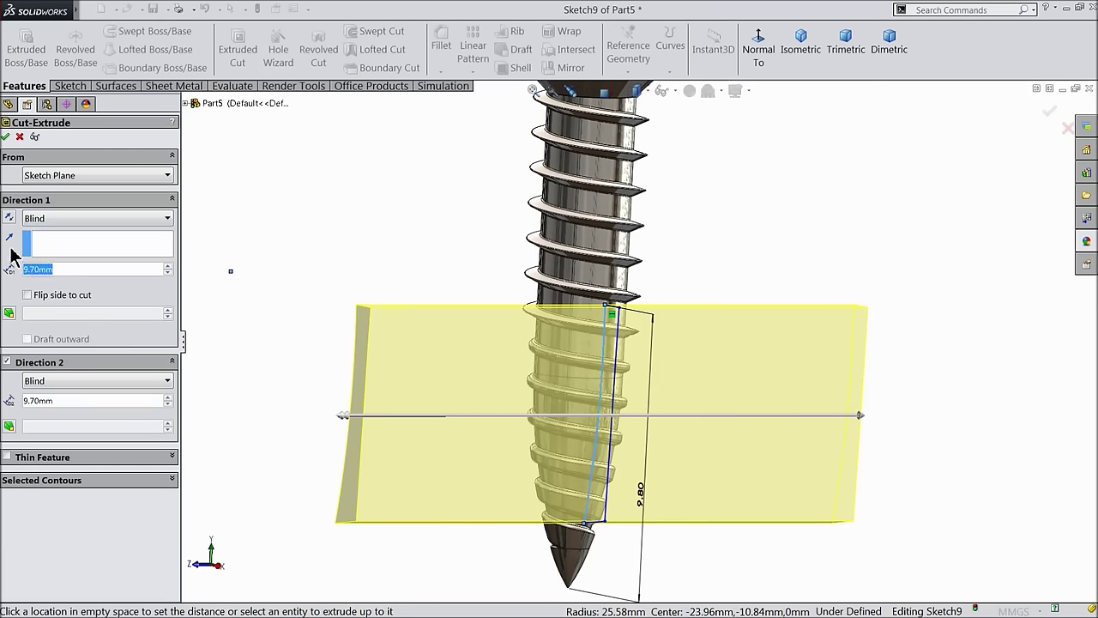
pyautogui.write('1')
pyautogui.press('Return')
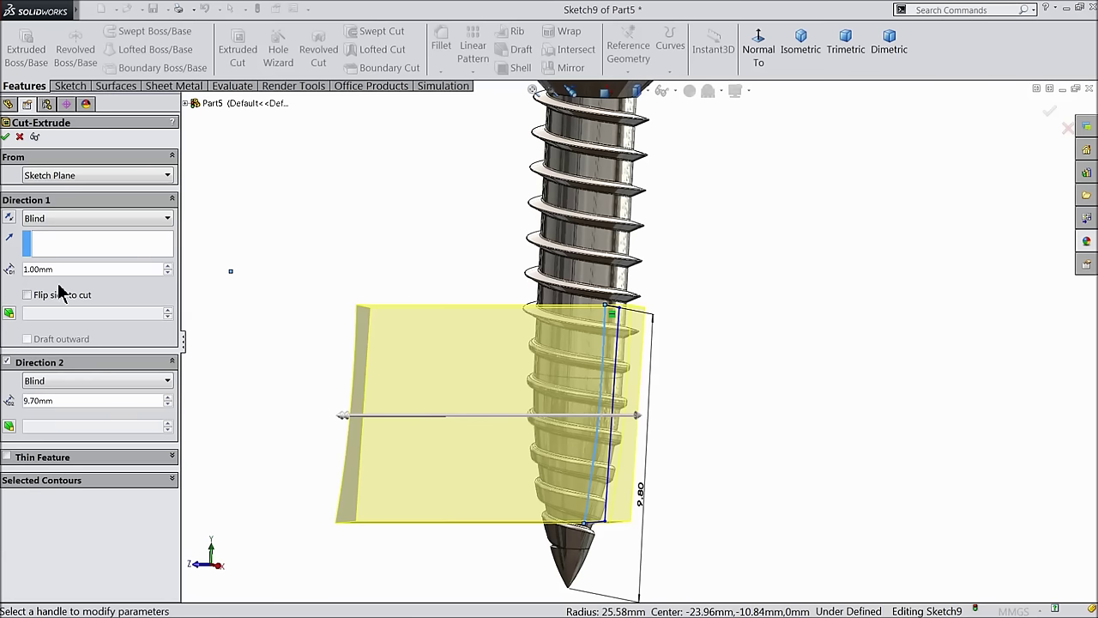
pyautogui.click(9, 315)
pyautogui.write('45')
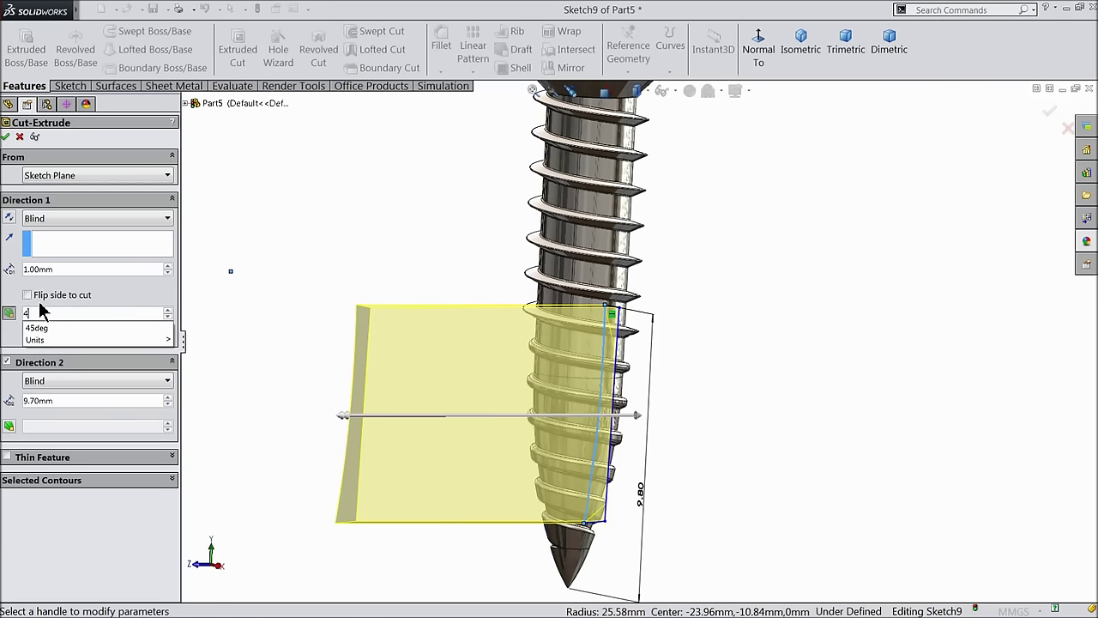
pyautogui.press('Return')
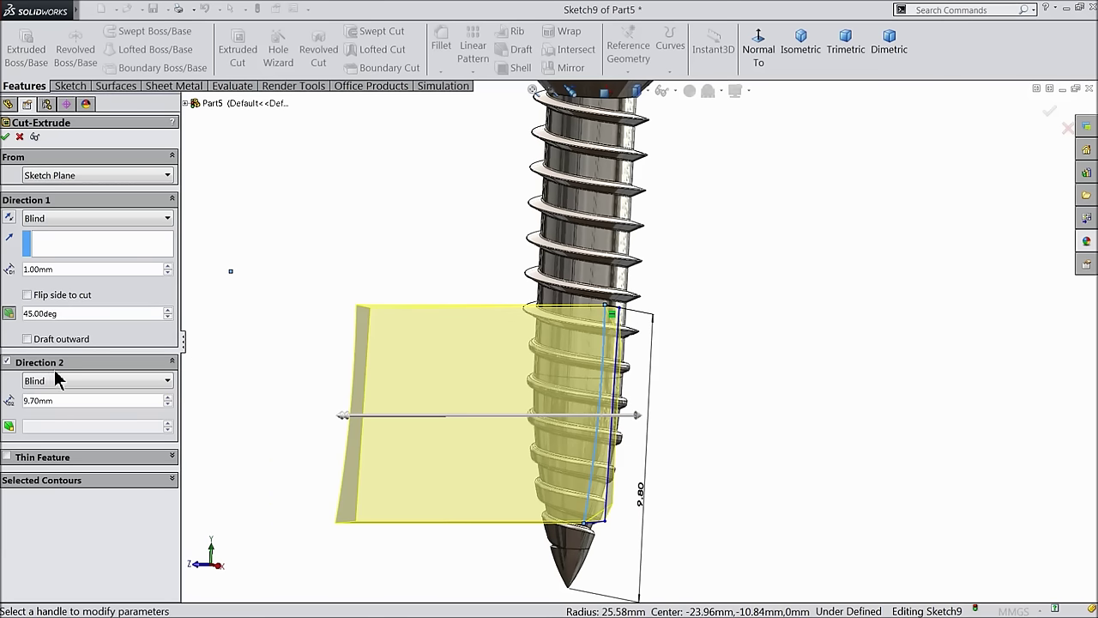
# Step: Give Direction 2 a 1 mm depth with 45° draft and apply Cut-Extrude3
pyautogui.doubleClick(59, 403)
pyautogui.write('1')
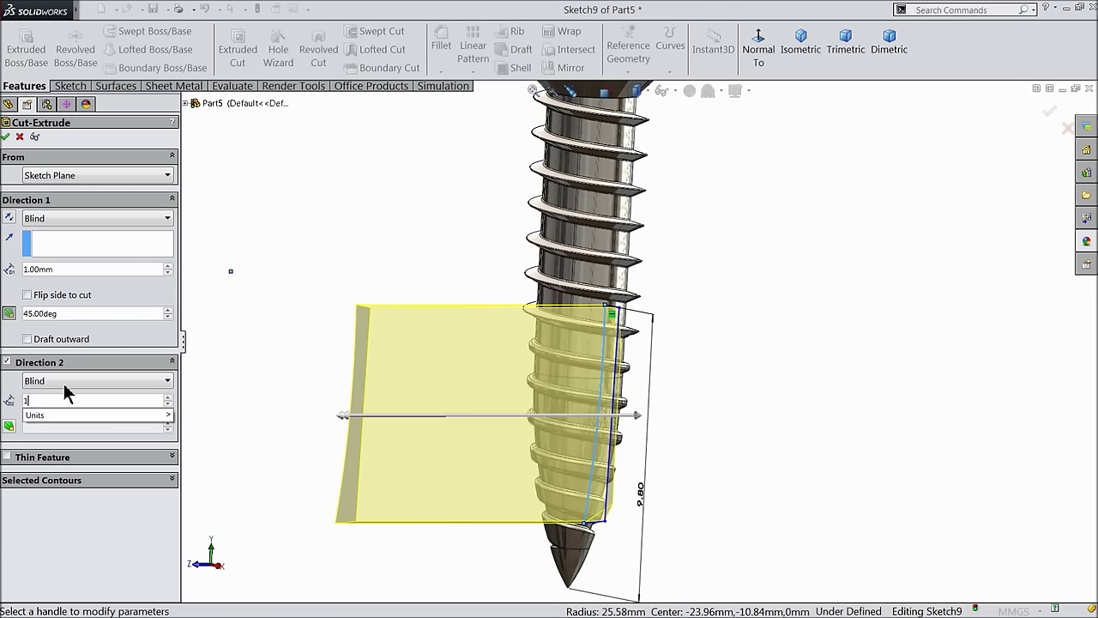
pyautogui.press('Return')
pyautogui.click(8, 426)
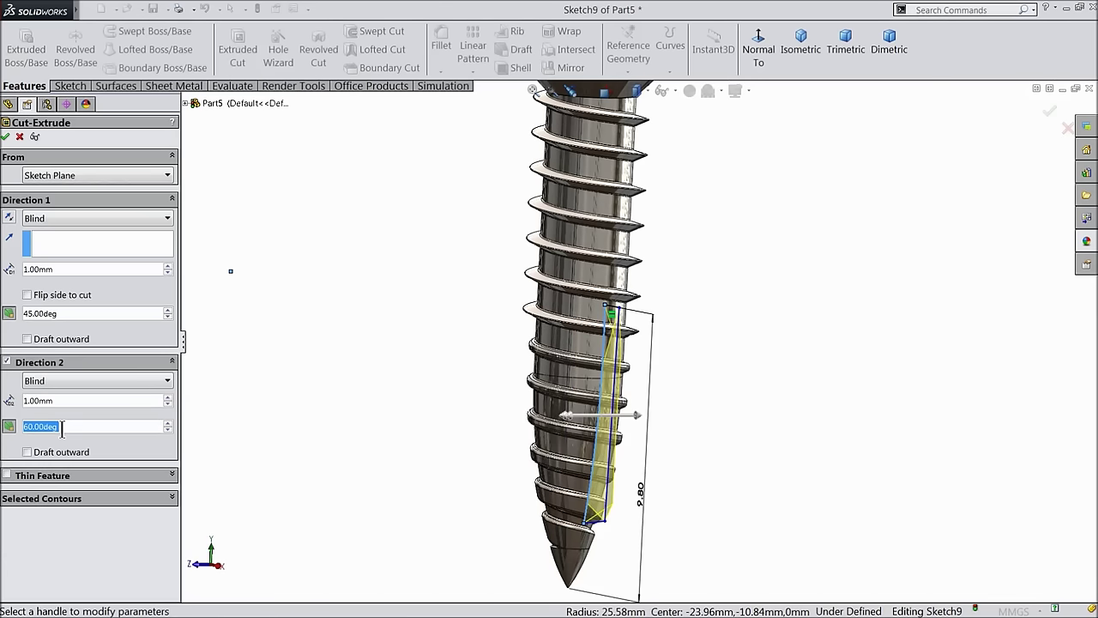
pyautogui.write('45')
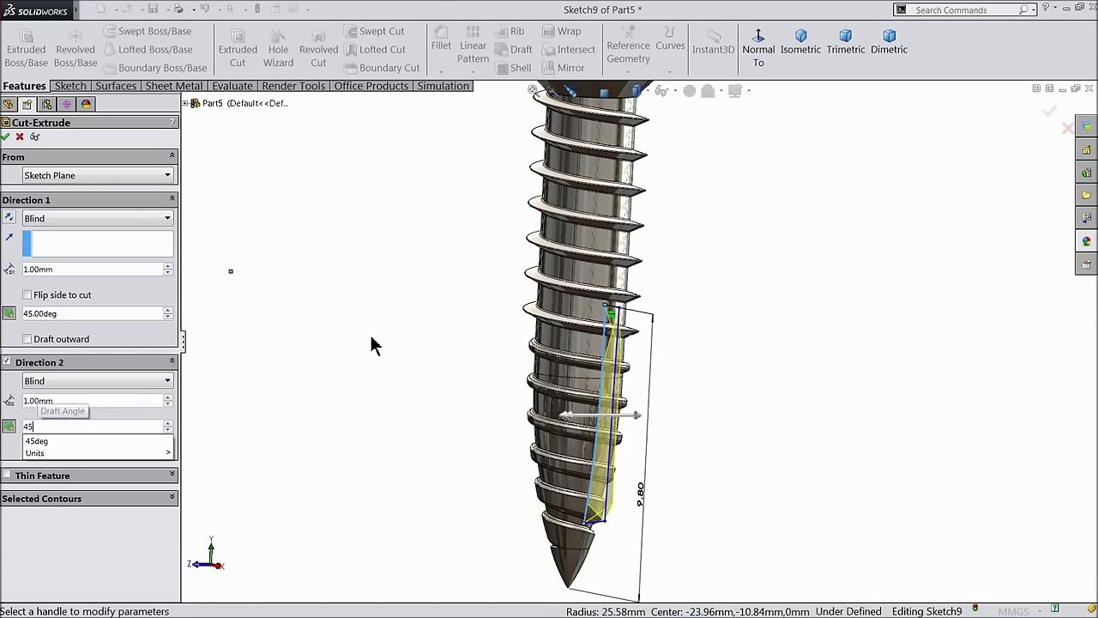
pyautogui.press('Return')
pyautogui.moveTo(395, 387); pyautogui.dragTo(361, 297, button='middle')
pyautogui.scroll(-5, 459, 388)
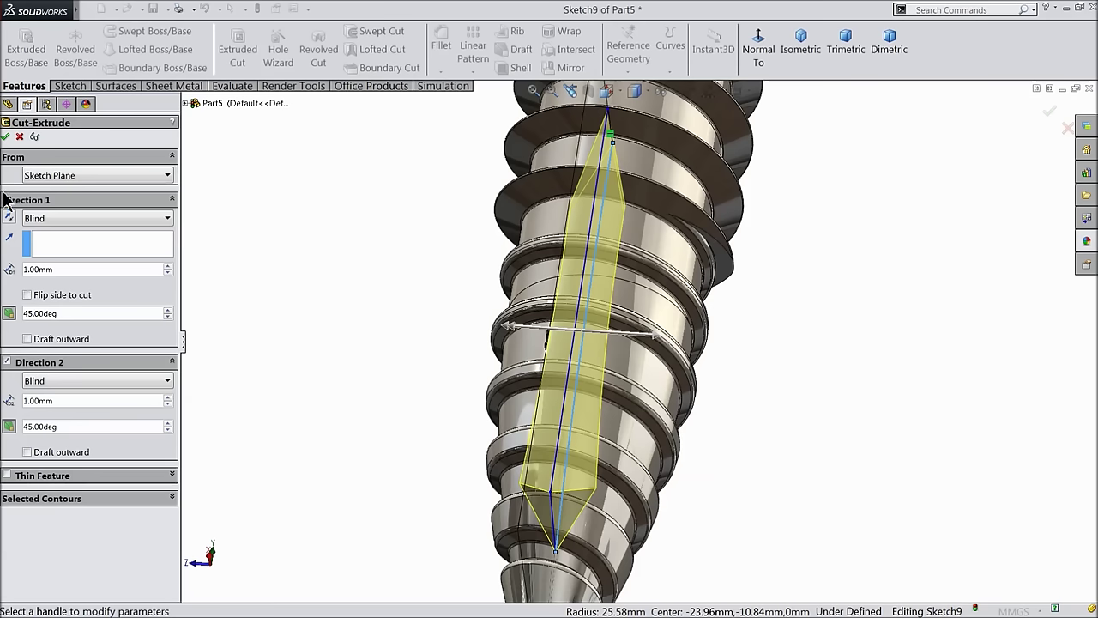
pyautogui.click(5, 136)
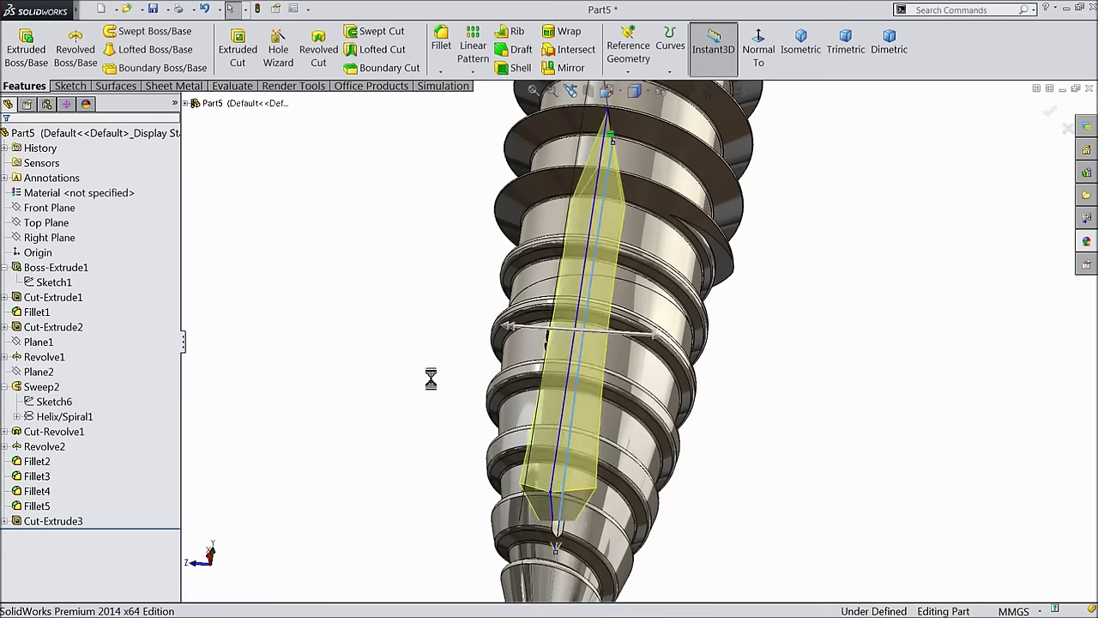
pyautogui.scroll(3, 455, 386)
pyautogui.moveTo(522, 400); pyautogui.dragTo(458, 375, button='middle')
pyautogui.scroll(5, 466, 363)
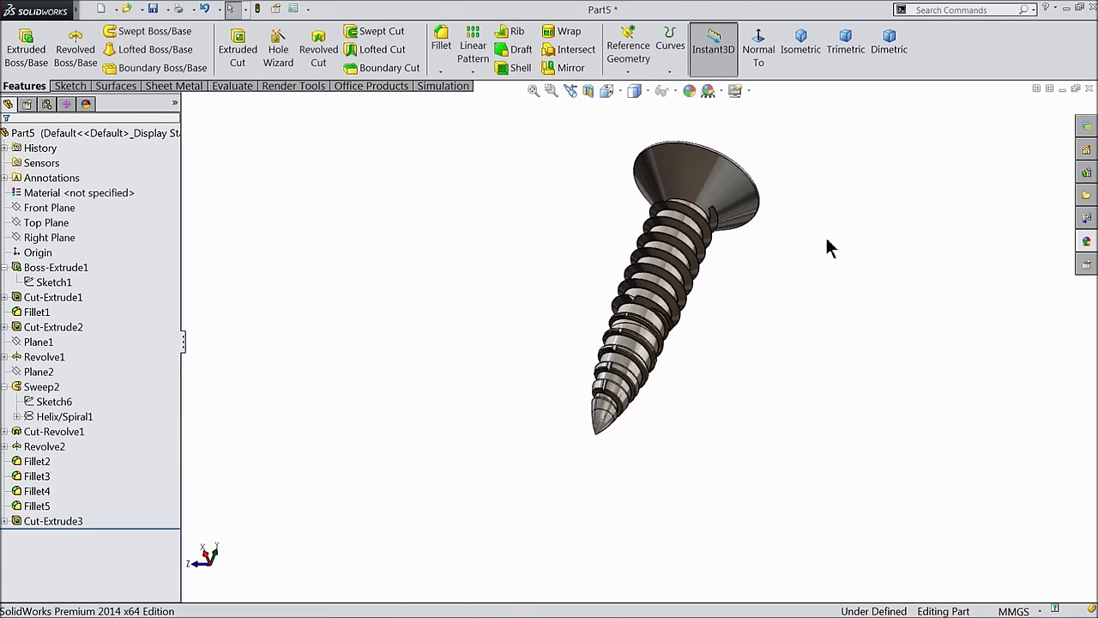
# Step: Circular-pattern Cut-Extrude3 around the head's circular edge with 5 equally spaced instances
pyautogui.scroll(-3, 833, 249)
pyautogui.click(472, 71)
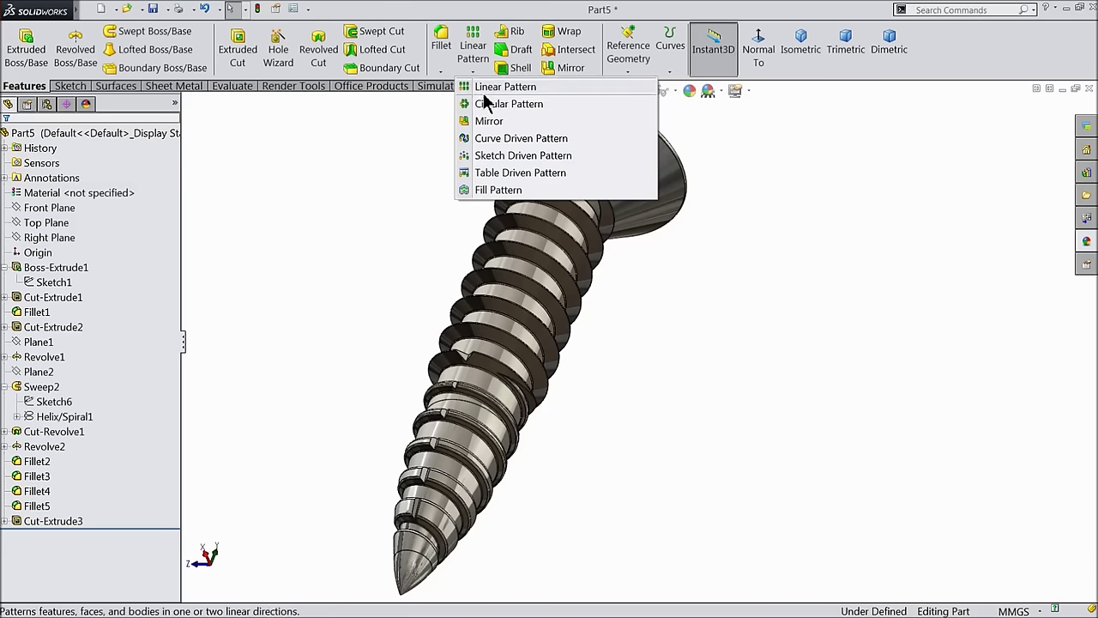
pyautogui.click(489, 101)
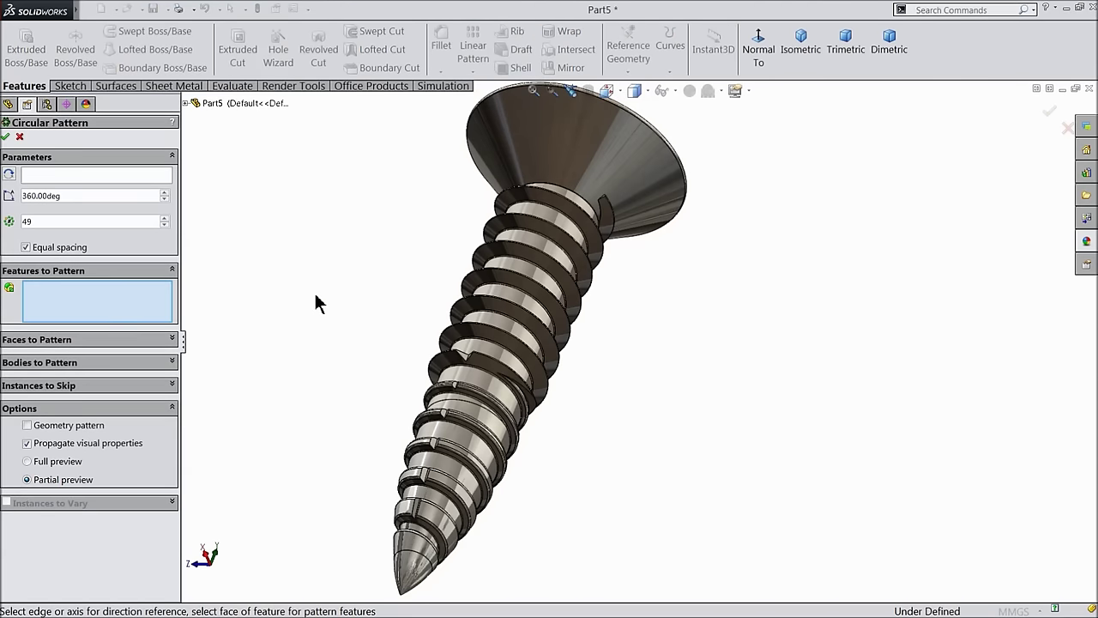
pyautogui.click(185, 103)
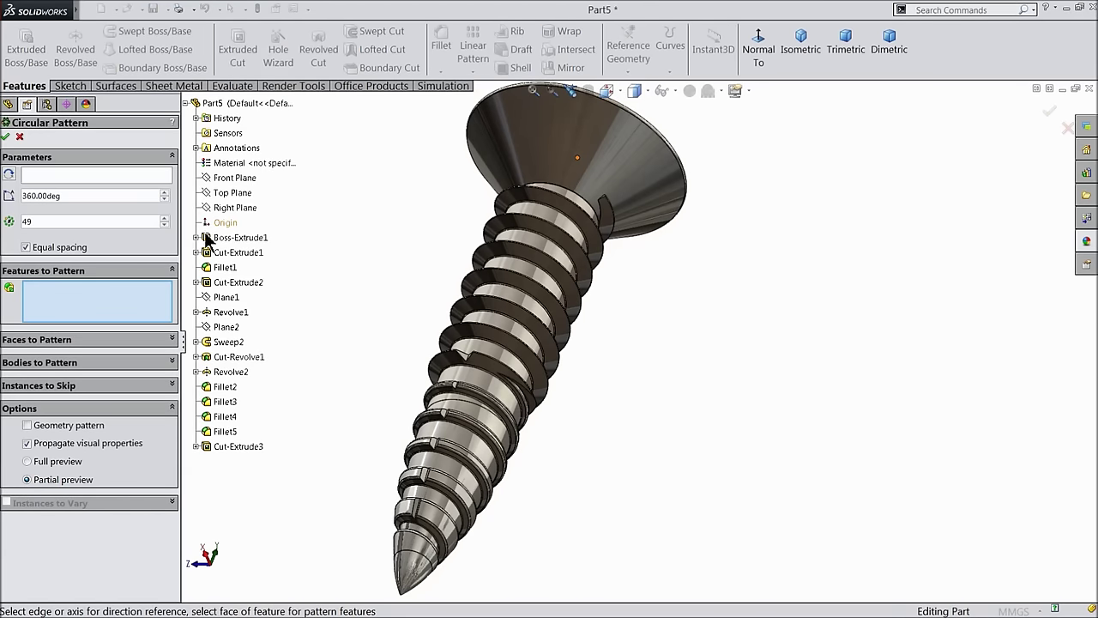
pyautogui.click(253, 446)
pyautogui.click(72, 176)
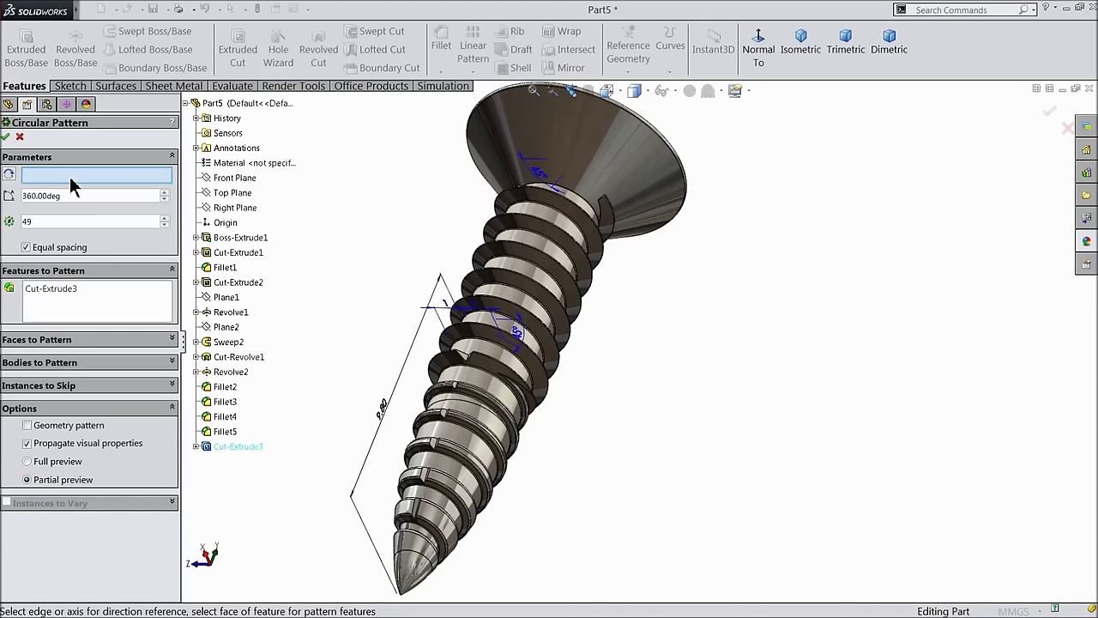
pyautogui.click(658, 136)
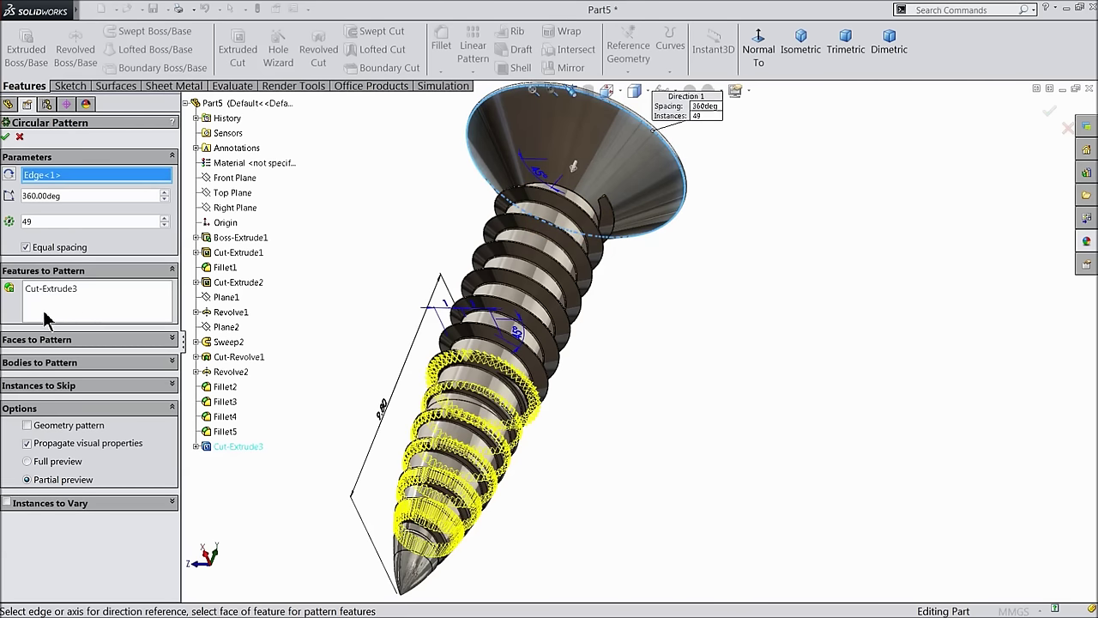
pyautogui.moveTo(47, 224); pyautogui.dragTo(15, 221)
pyautogui.click(6, 138)
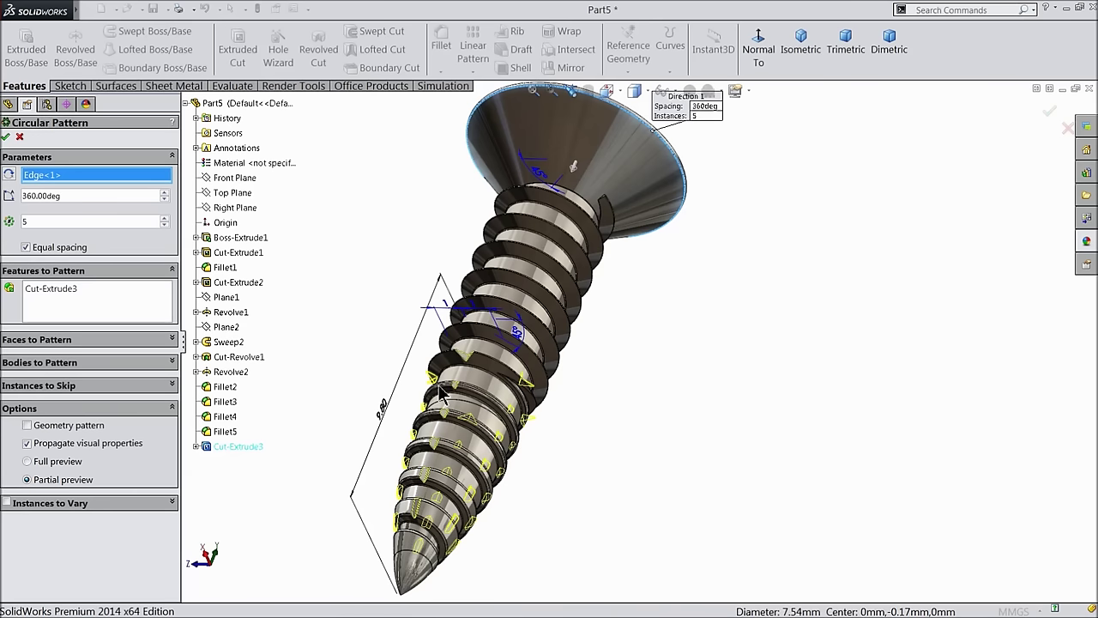
pyautogui.scroll(-5, 466, 520)
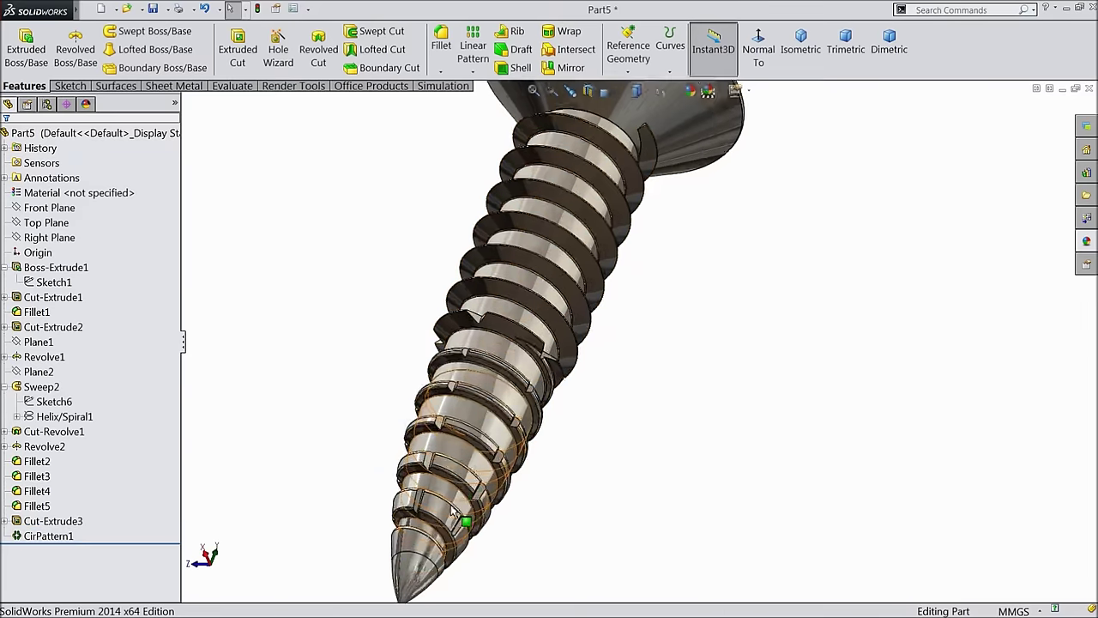
pyautogui.moveTo(503, 471); pyautogui.dragTo(441, 449, button='middle')
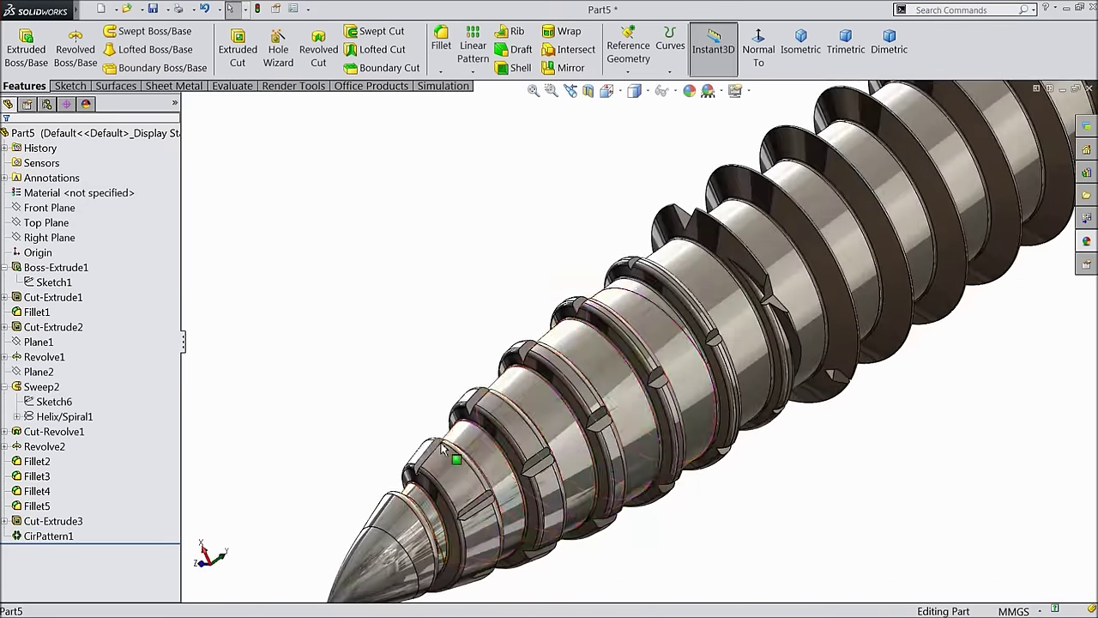
pyautogui.scroll(6, 456, 453)
pyautogui.scroll(-2, 832, 234)
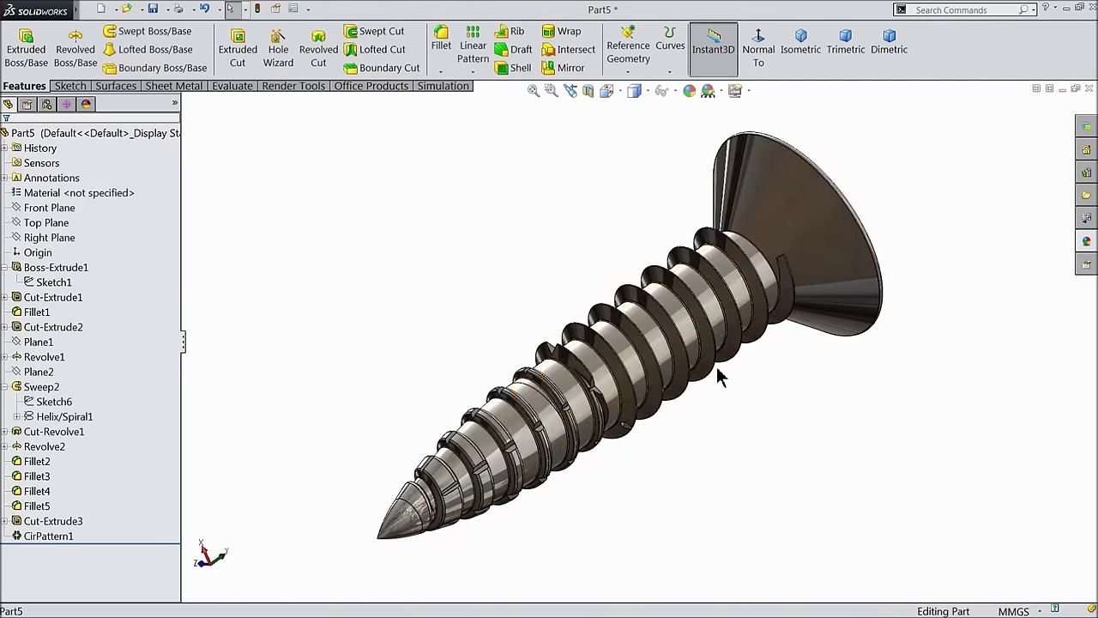
pyautogui.scroll(-1, 695, 386)
pyautogui.scroll(-2, 661, 378)
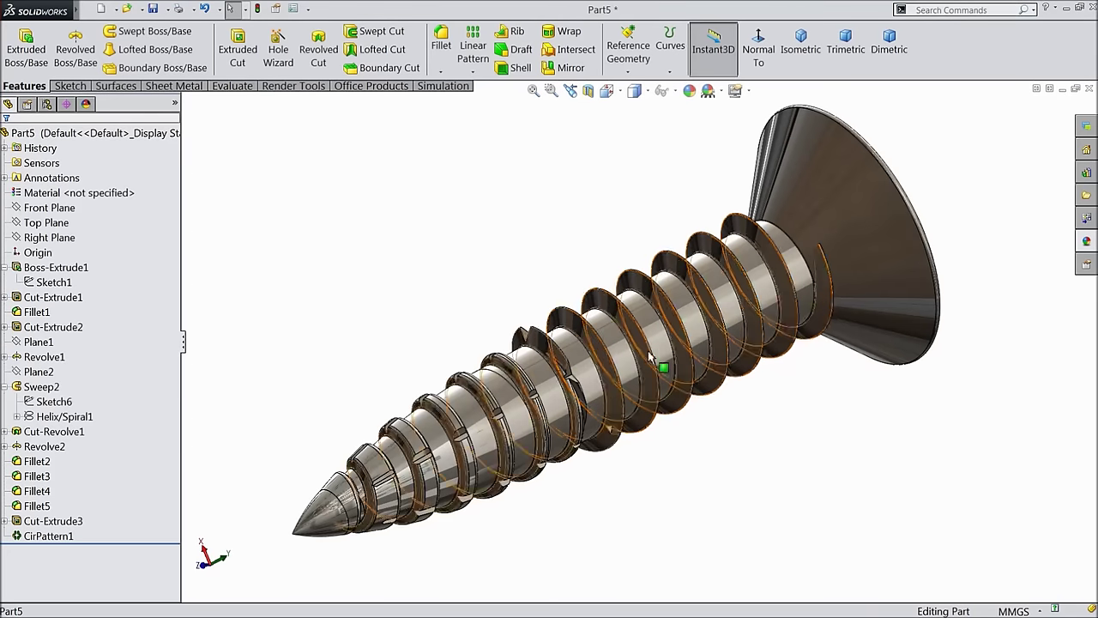
pyautogui.click(705, 90)
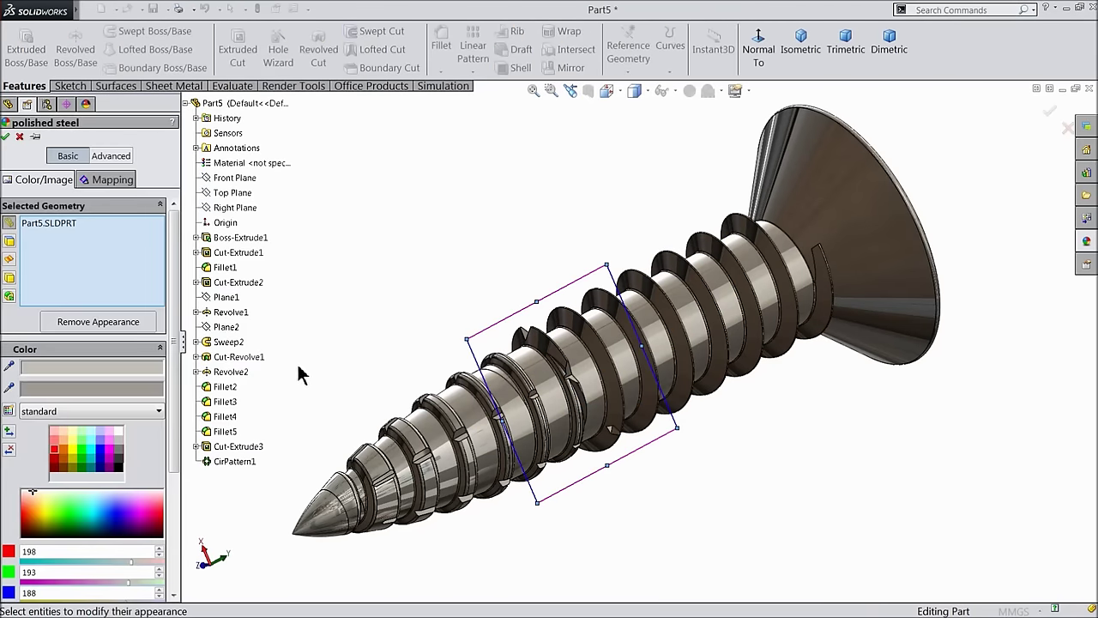
pyautogui.click(109, 496)
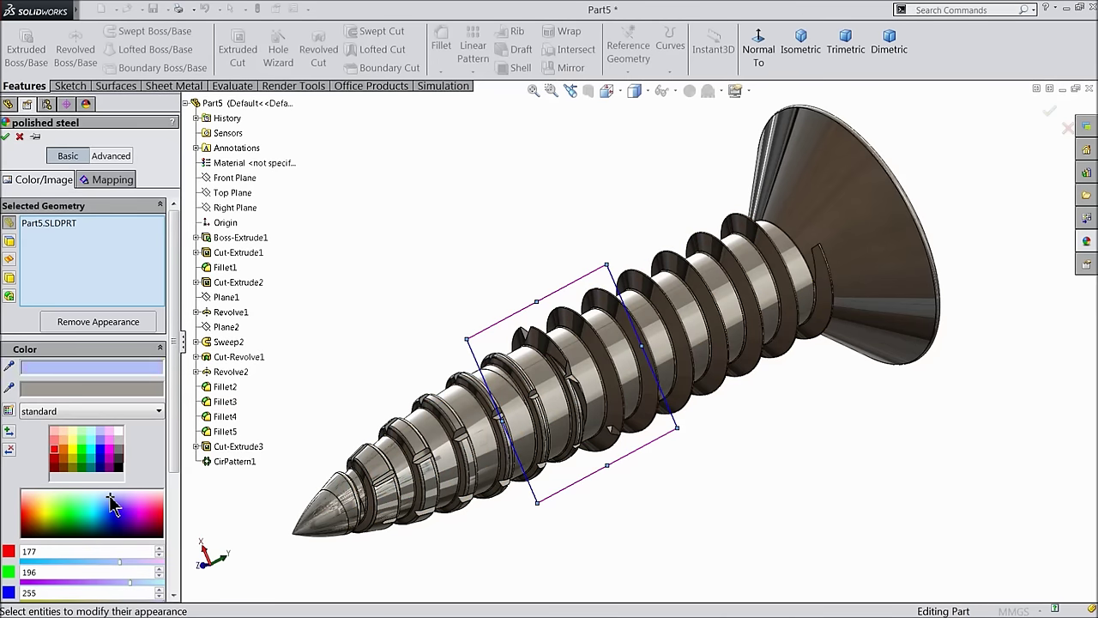
pyautogui.click(99, 441)
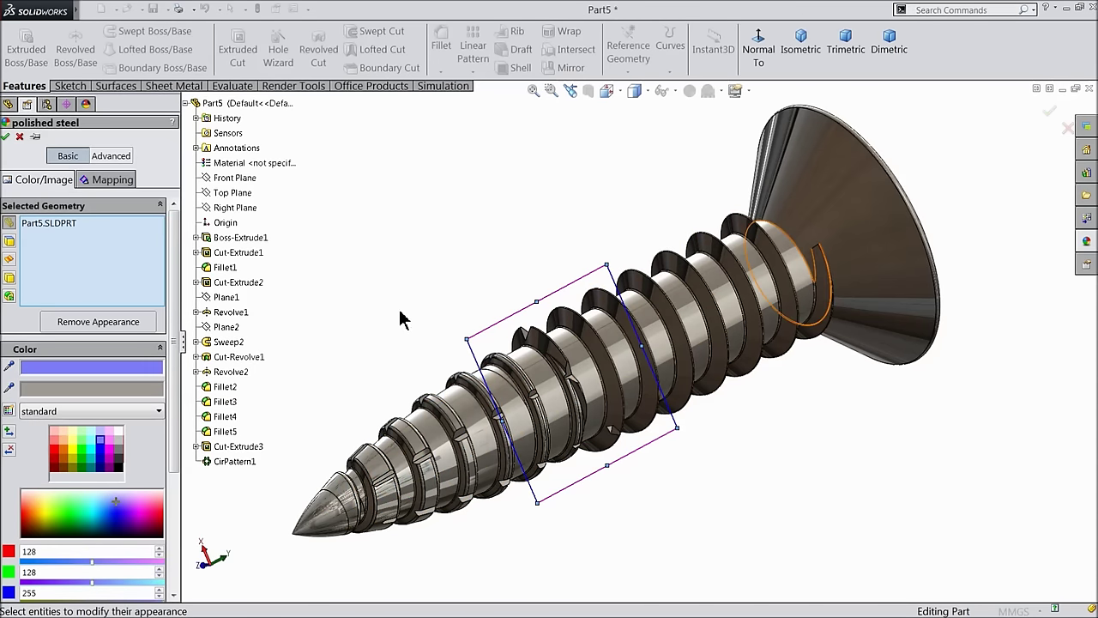
pyautogui.moveTo(403, 320); pyautogui.dragTo(362, 338, button='middle')
pyautogui.click(19, 137)
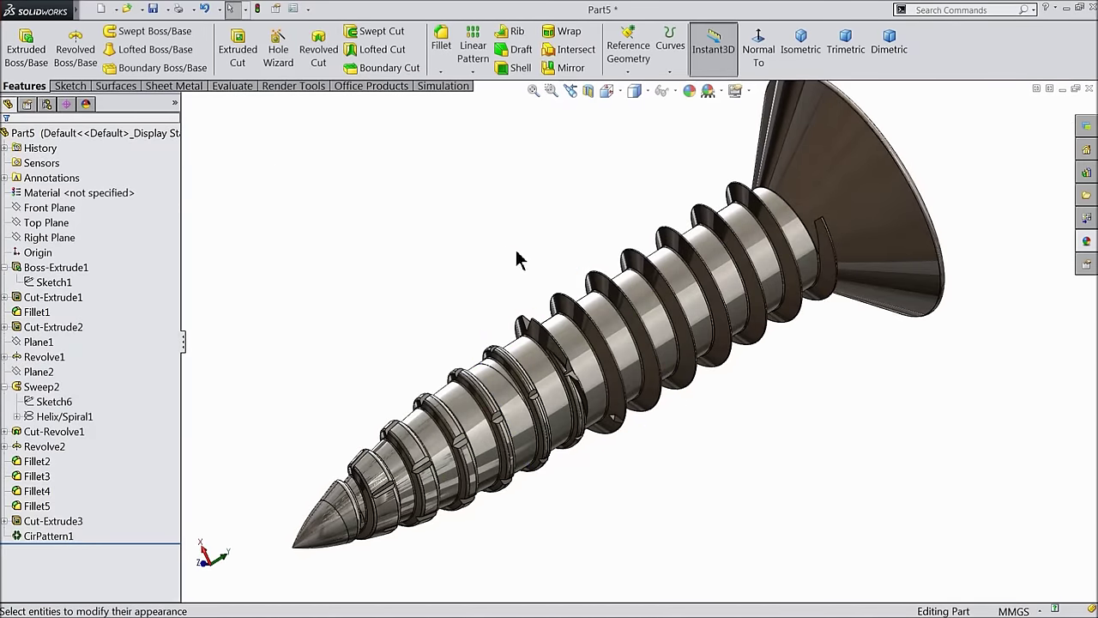
pyautogui.moveTo(515, 254); pyautogui.dragTo(455, 326, button='middle')
# Step: Start a sketch on the hex recess floor and draw a circle centred on the origin
pyautogui.scroll(-5, 687, 296)
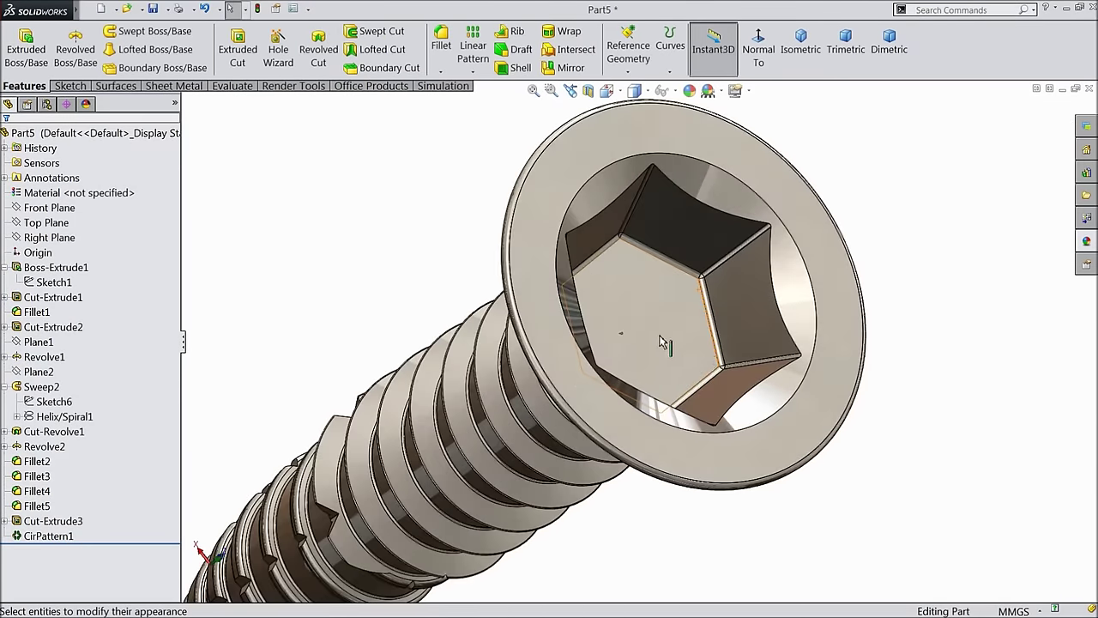
pyautogui.click(667, 331)
pyautogui.click(698, 298)
pyautogui.click(758, 51)
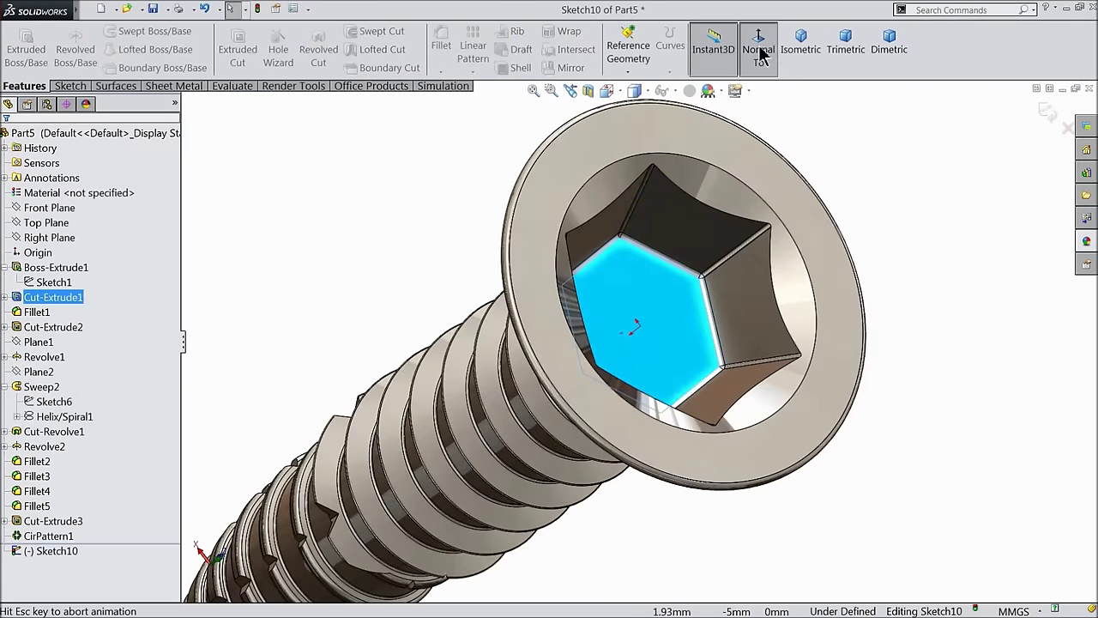
pyautogui.scroll(-2, 680, 326)
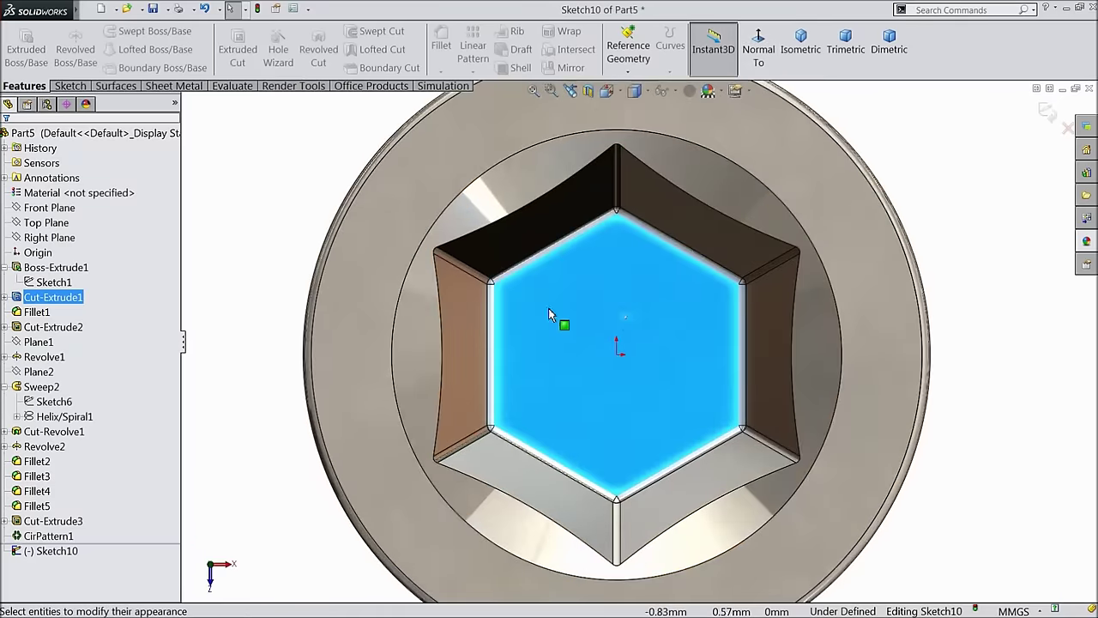
pyautogui.click(70, 86)
pyautogui.click(125, 33)
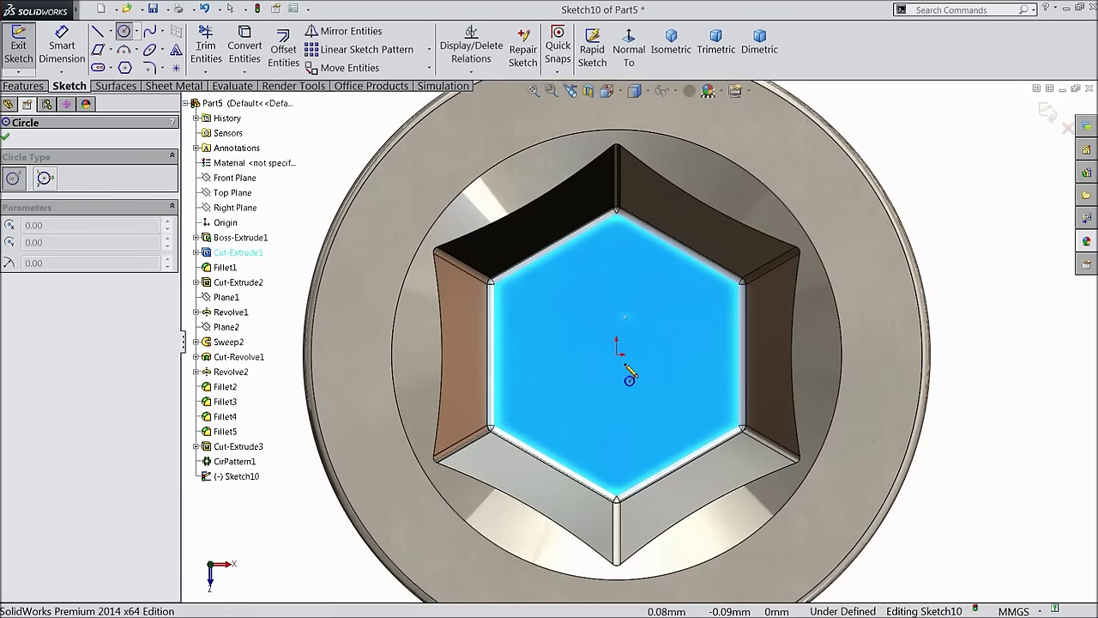
pyautogui.moveTo(620, 359)
pyautogui.mouseDown()
pyautogui.moveTo(578, 300)
pyautogui.moveTo(557, 296)
pyautogui.mouseUp()
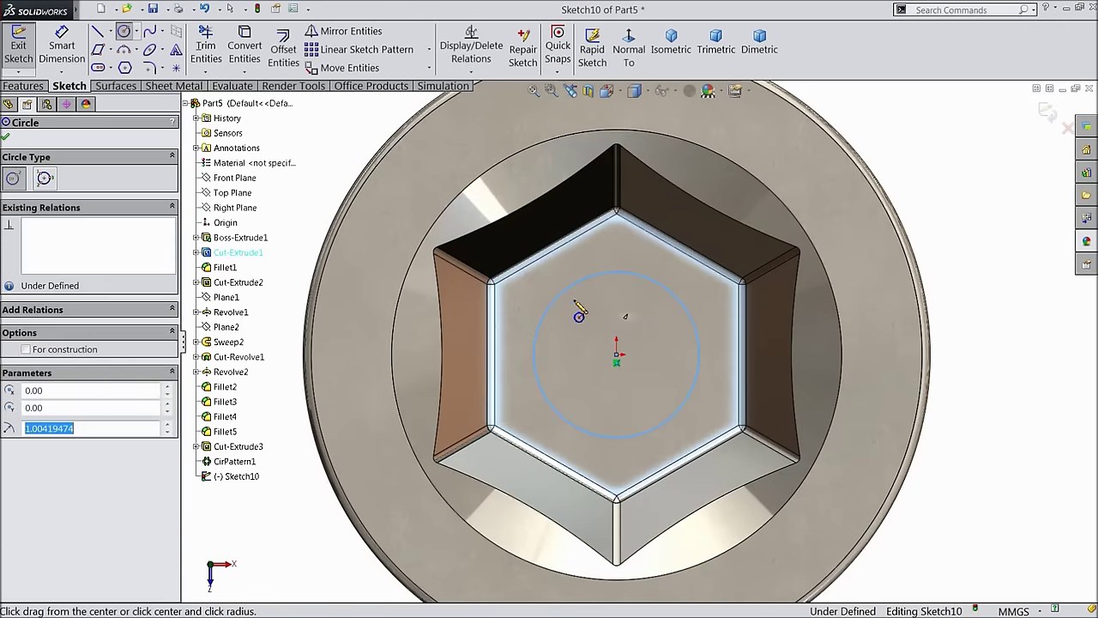
# Step: Draw a vertical line through the circle's centre and trim away the left half
pyautogui.click(98, 33)
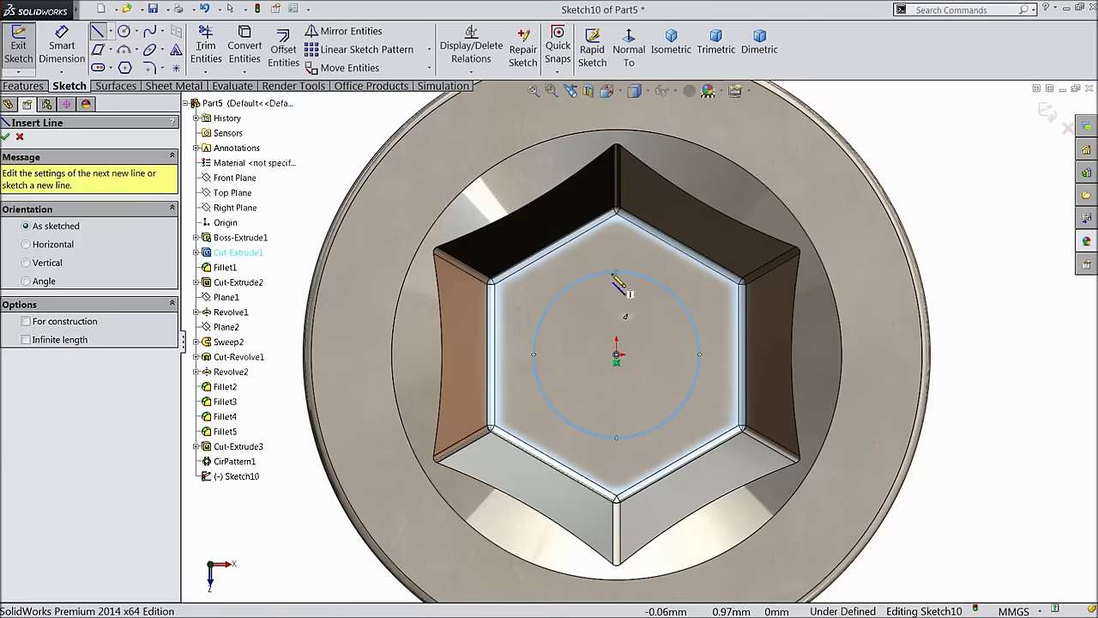
pyautogui.moveTo(618, 272); pyautogui.dragTo(617, 438)
pyautogui.rightClick(662, 362)
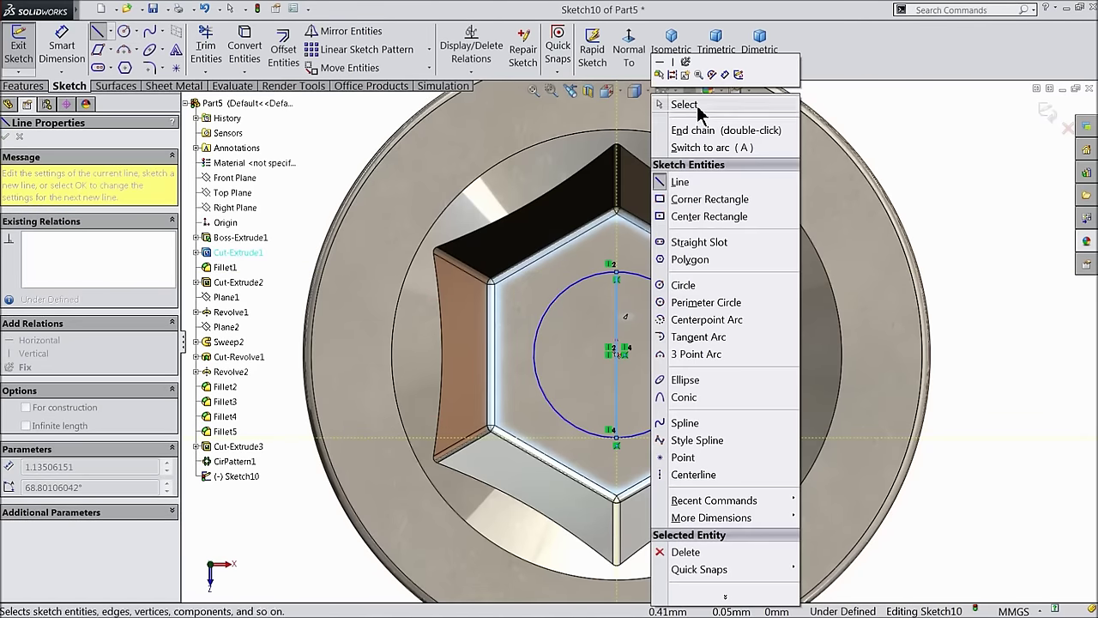
pyautogui.click(698, 103)
pyautogui.click(206, 48)
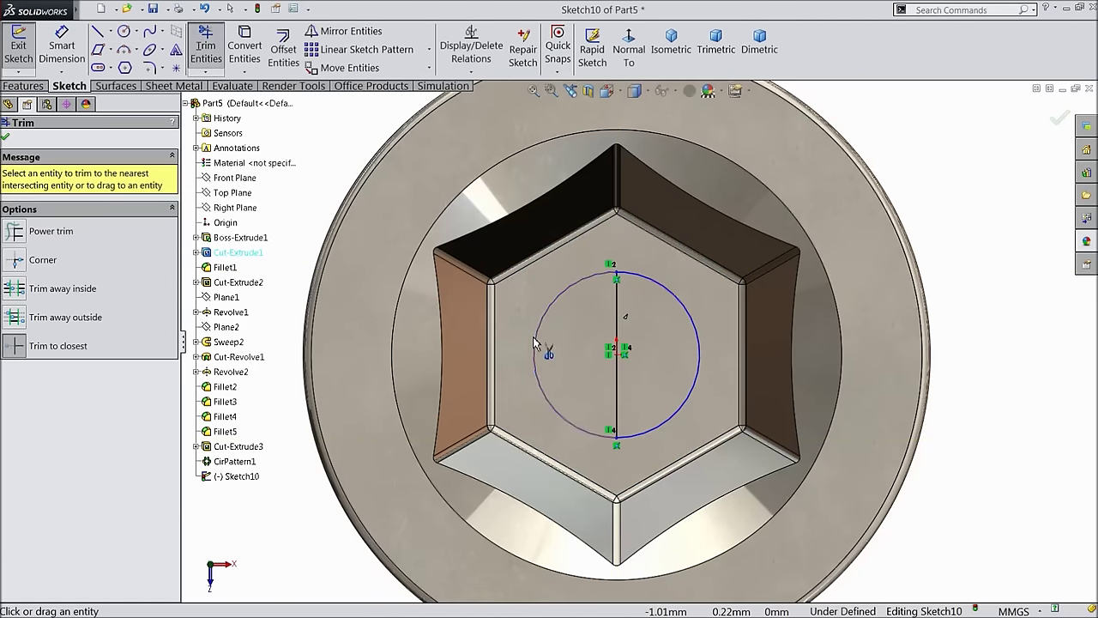
pyautogui.moveTo(533, 336); pyautogui.dragTo(540, 344)
pyautogui.click(6, 136)
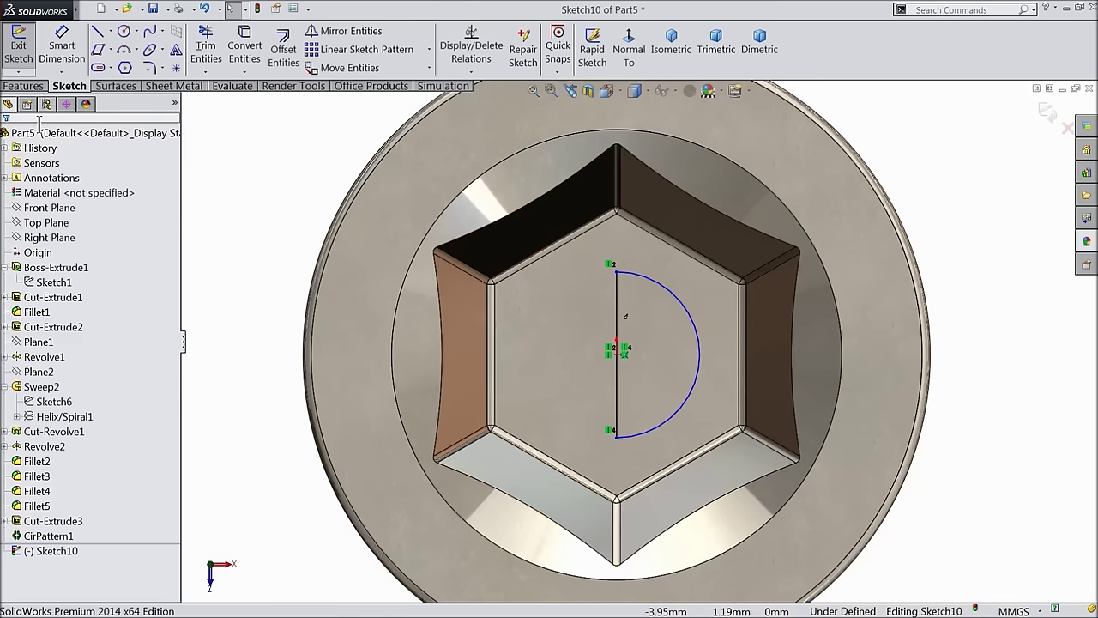
# Step: Dimension the semicircle's radius at 1.09 mm
pyautogui.click(699, 345)
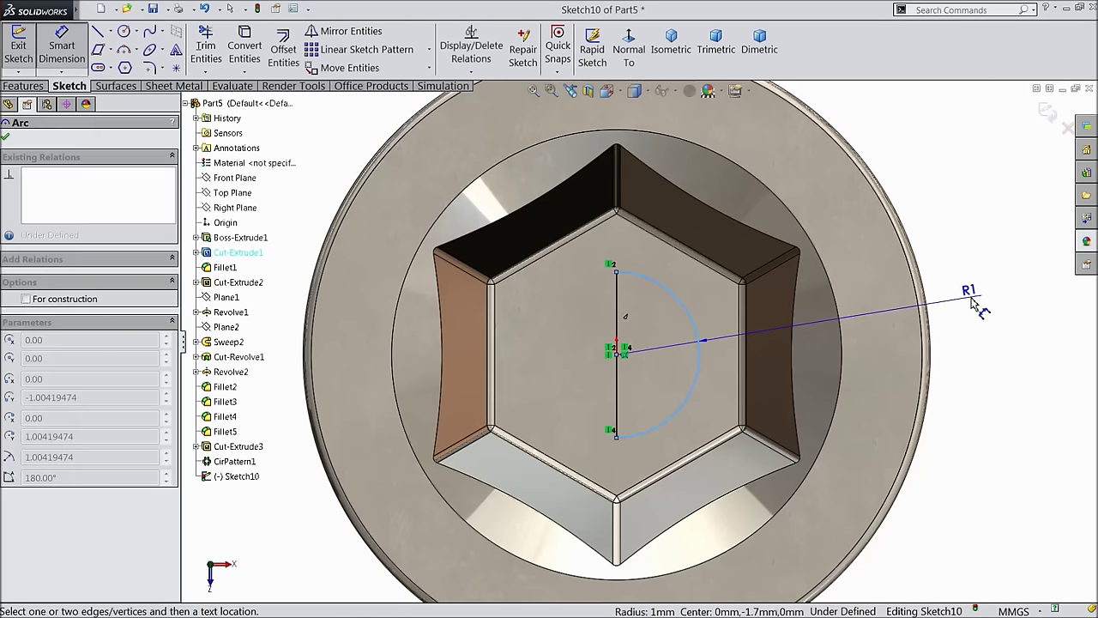
pyautogui.click(908, 305)
pyautogui.write('1.09')
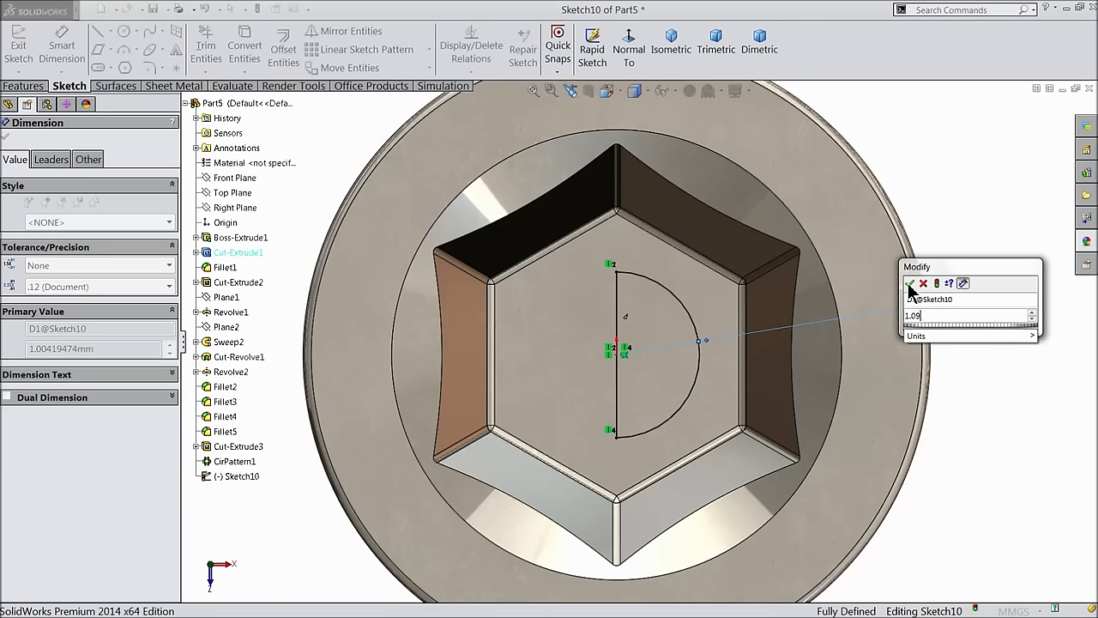
pyautogui.click(910, 283)
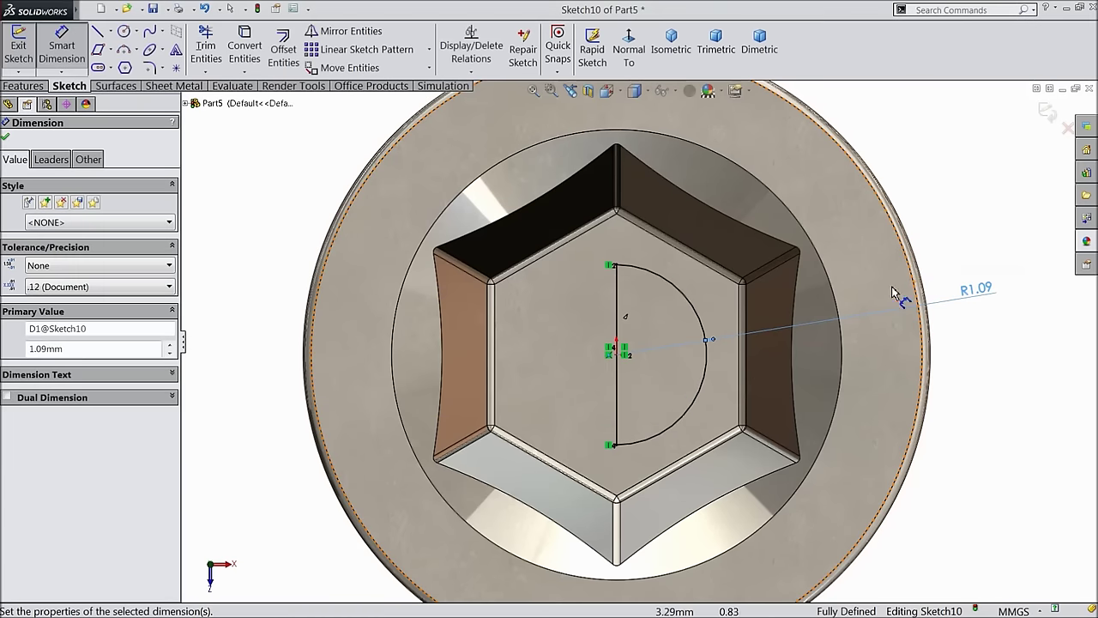
pyautogui.click(6, 138)
pyautogui.click(23, 86)
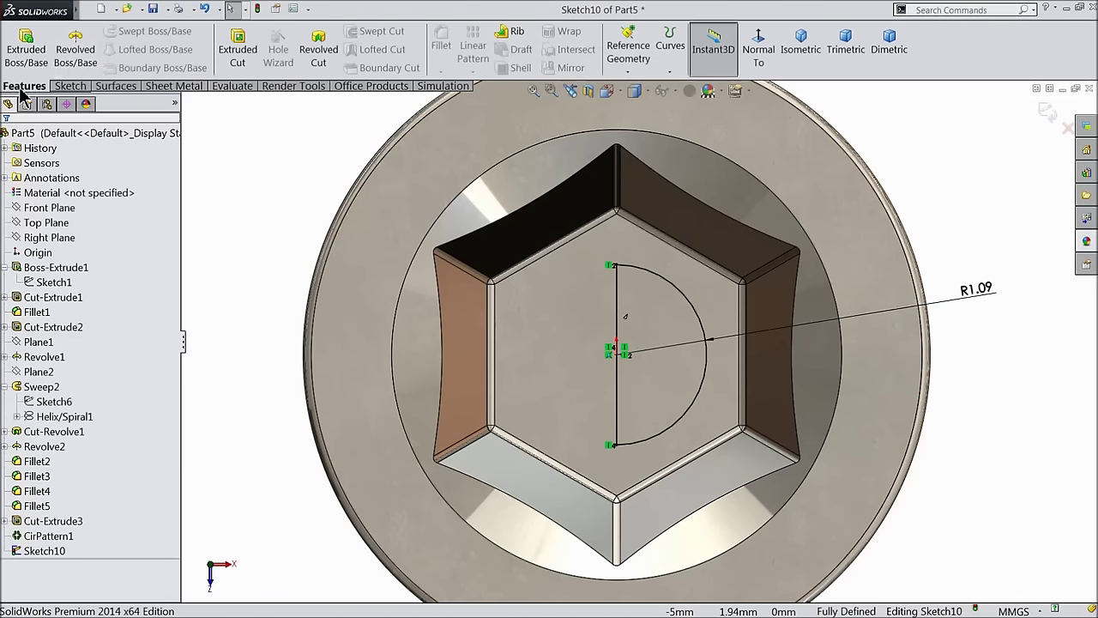
# Step: Revolve the sketch 360° about its vertical line to form a dome in the hex recess
pyautogui.click(75, 52)
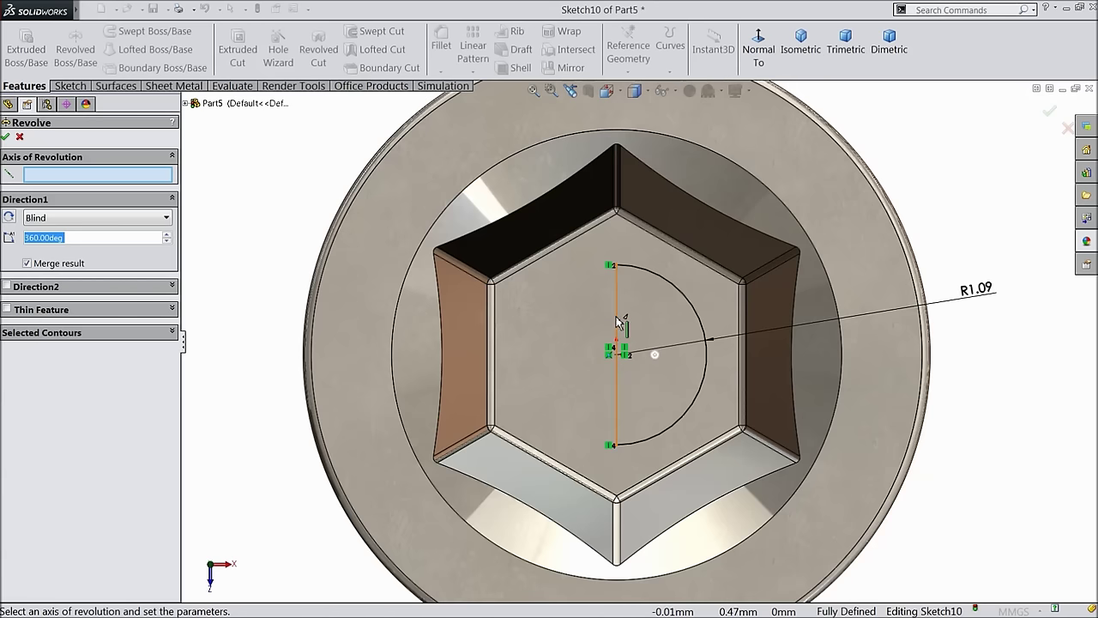
pyautogui.click(617, 318)
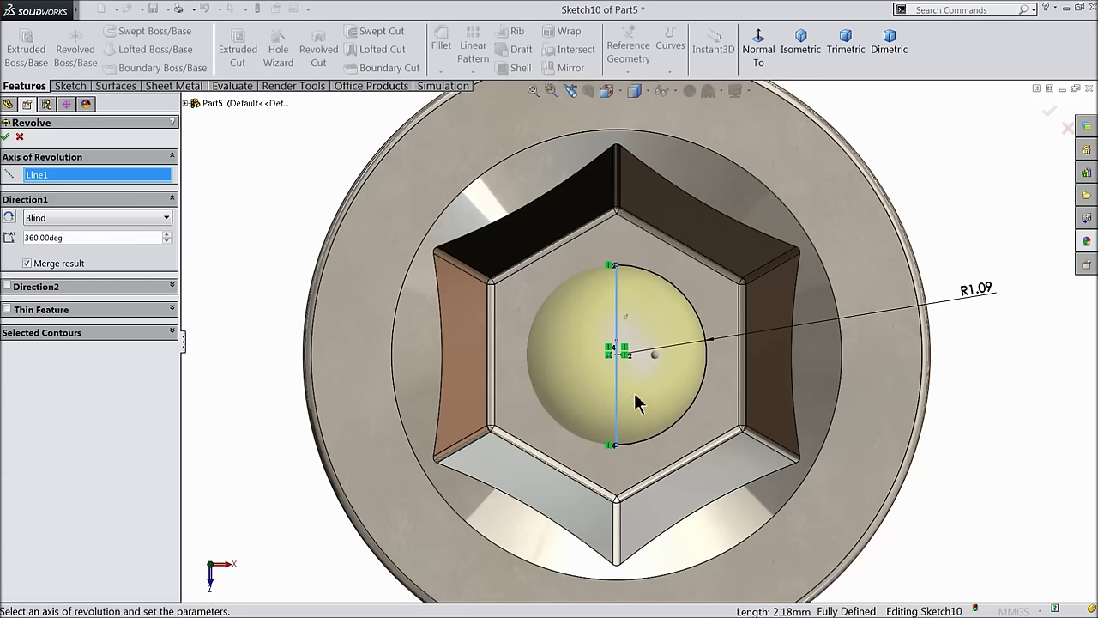
pyautogui.click(7, 138)
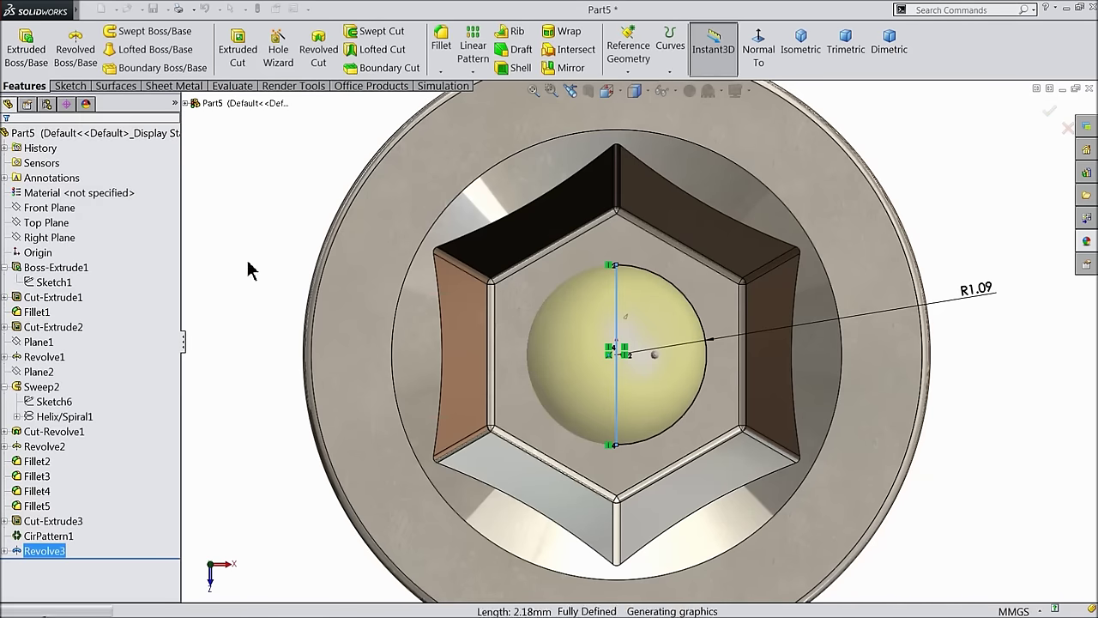
# Step: Orbit and zoom around the screw to inspect the new dome inside the hex socket
pyautogui.press('f')
pyautogui.moveTo(303, 361); pyautogui.dragTo(314, 318, button='middle')
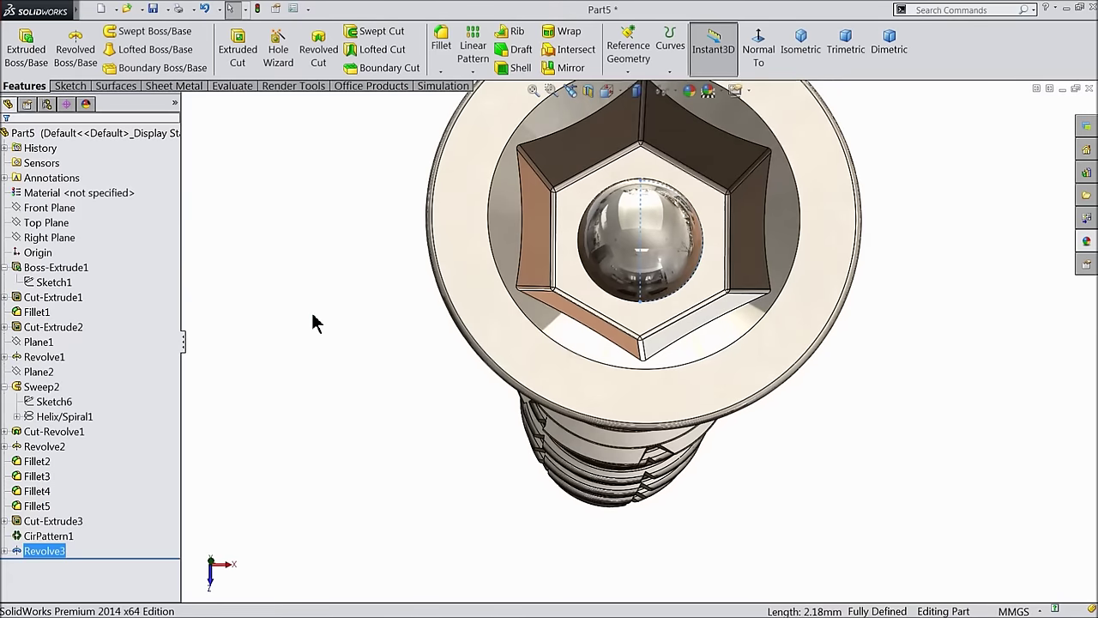
pyautogui.click(356, 329)
pyautogui.press('f')
pyautogui.scroll(-3, 559, 331)
pyautogui.moveTo(639, 331); pyautogui.dragTo(639, 256, button='middle')
pyautogui.scroll(2, 711, 264)
pyautogui.scroll(-2, 711, 264)
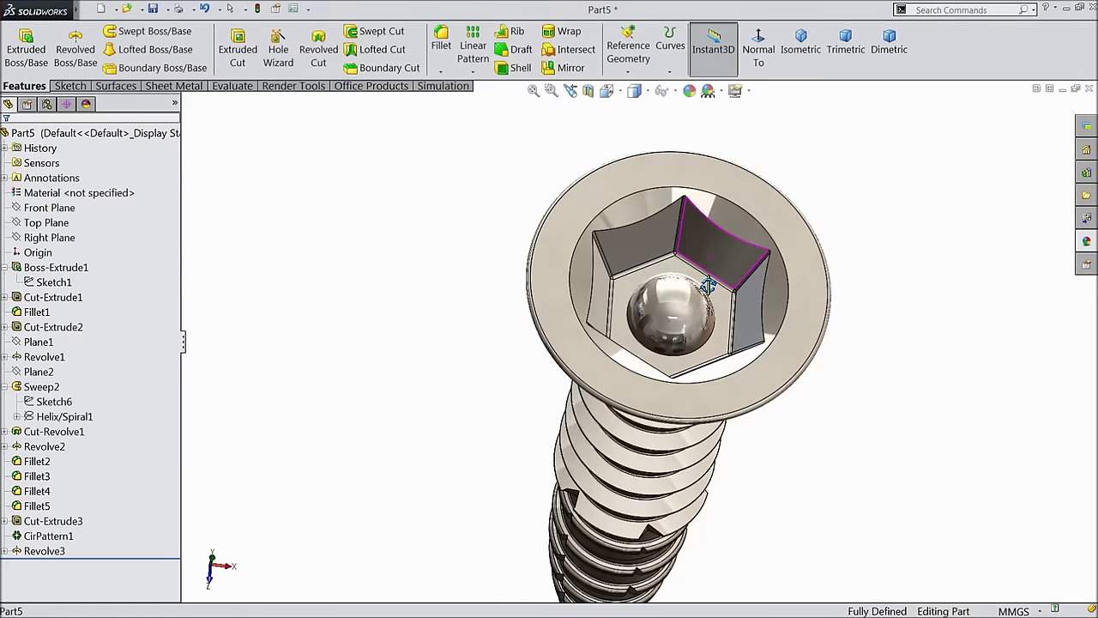
pyautogui.scroll(3, 701, 365)
pyautogui.scroll(-4, 687, 369)
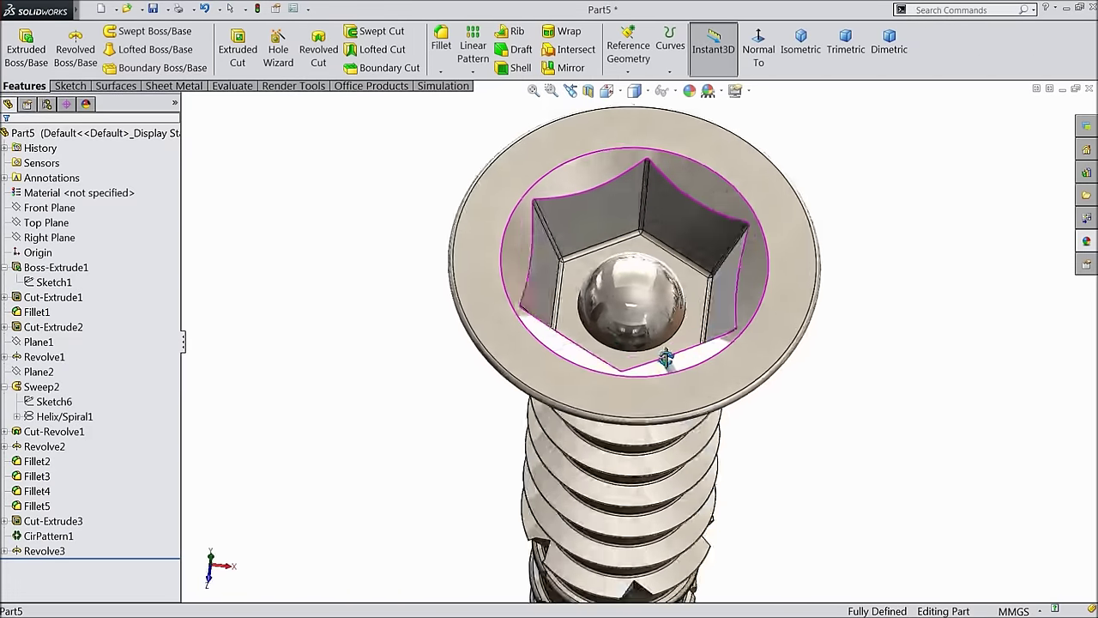
pyautogui.moveTo(662, 363); pyautogui.dragTo(658, 322, button='middle')
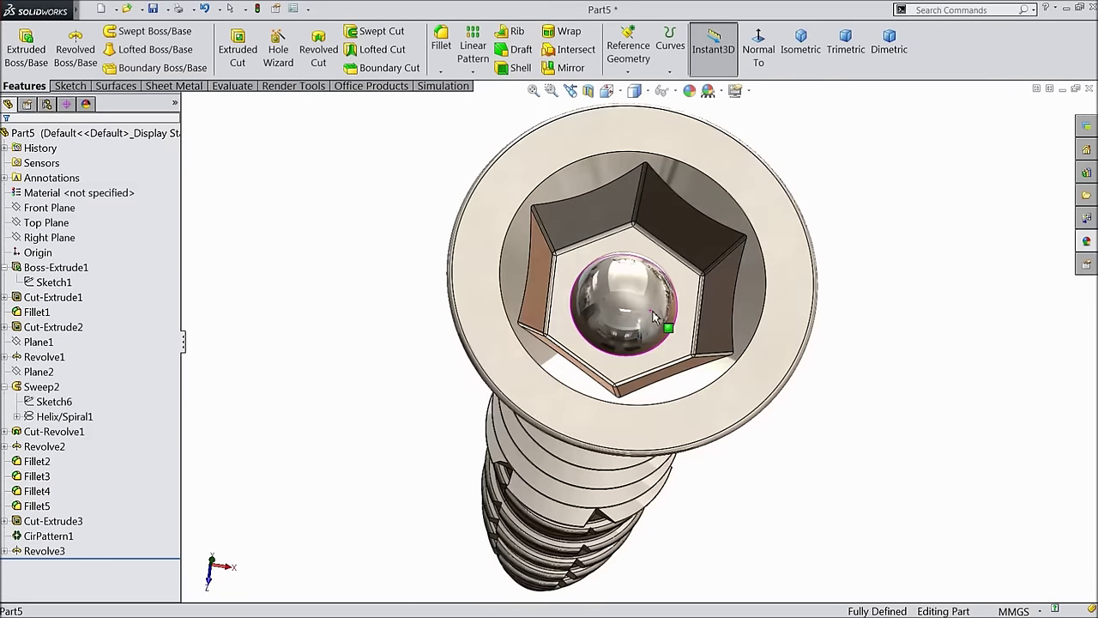
pyautogui.scroll(-5, 566, 253)
# Step: Fillet the dome's base edge at 0.20 mm radius, then select the head's ring-shaped top face
pyautogui.click(439, 65)
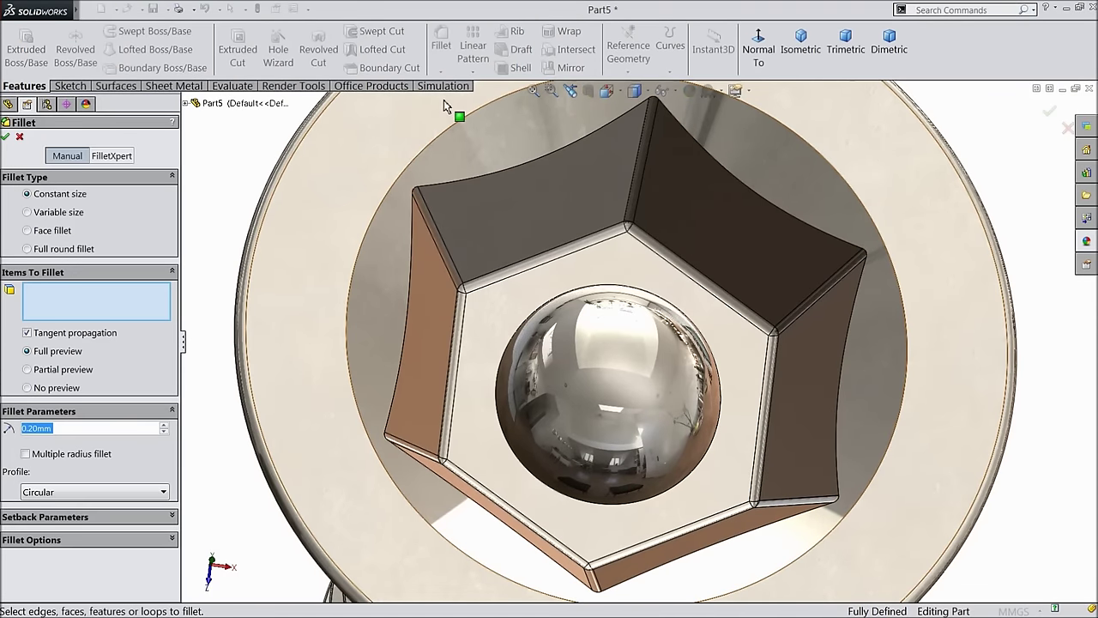
pyautogui.write('0.02')
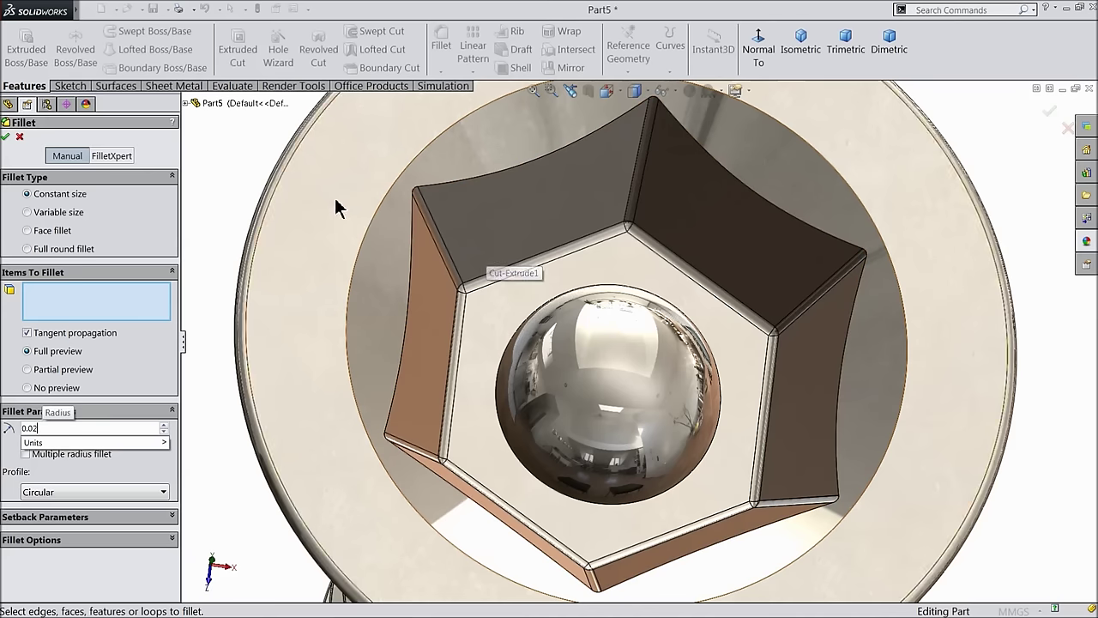
pyautogui.press('Return')
pyautogui.click(520, 347)
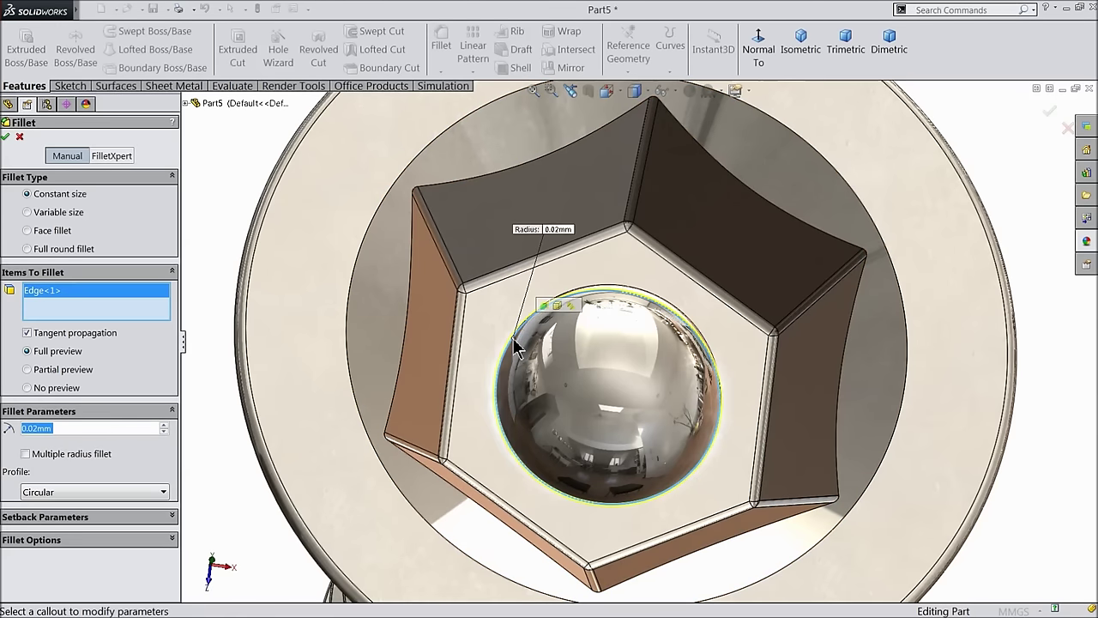
pyautogui.moveTo(766, 386); pyautogui.dragTo(755, 337, button='middle')
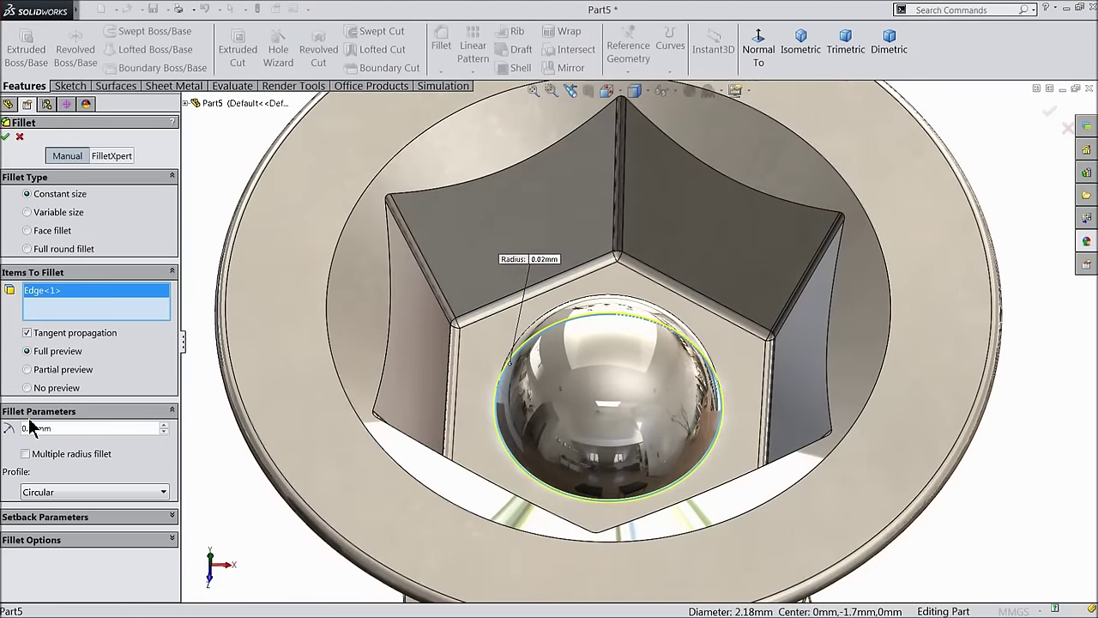
pyautogui.write('0.2')
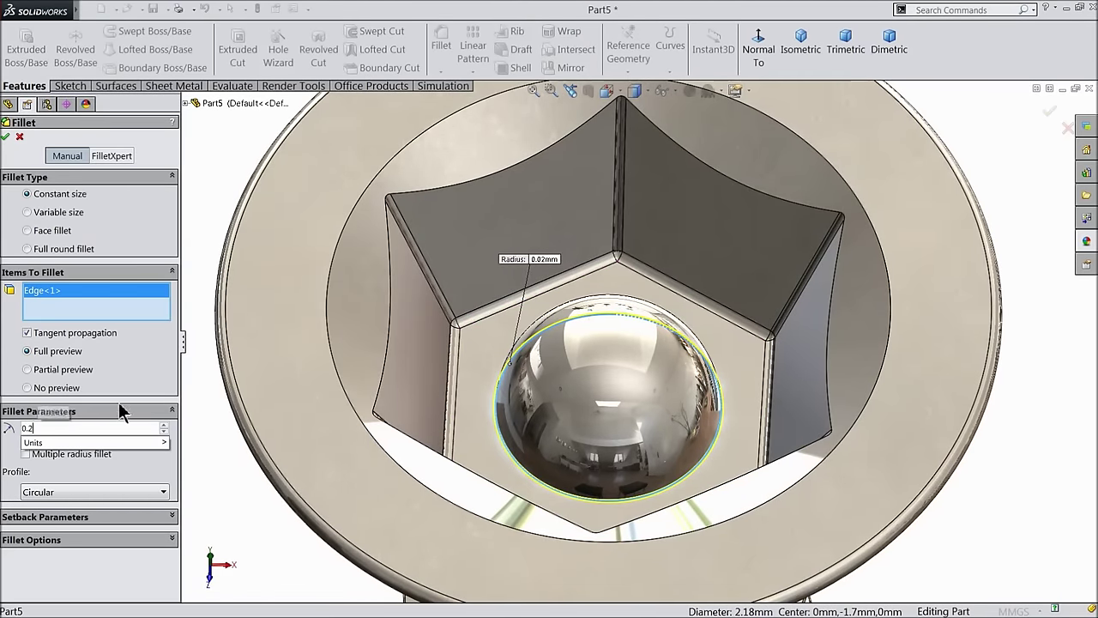
pyautogui.press('Return')
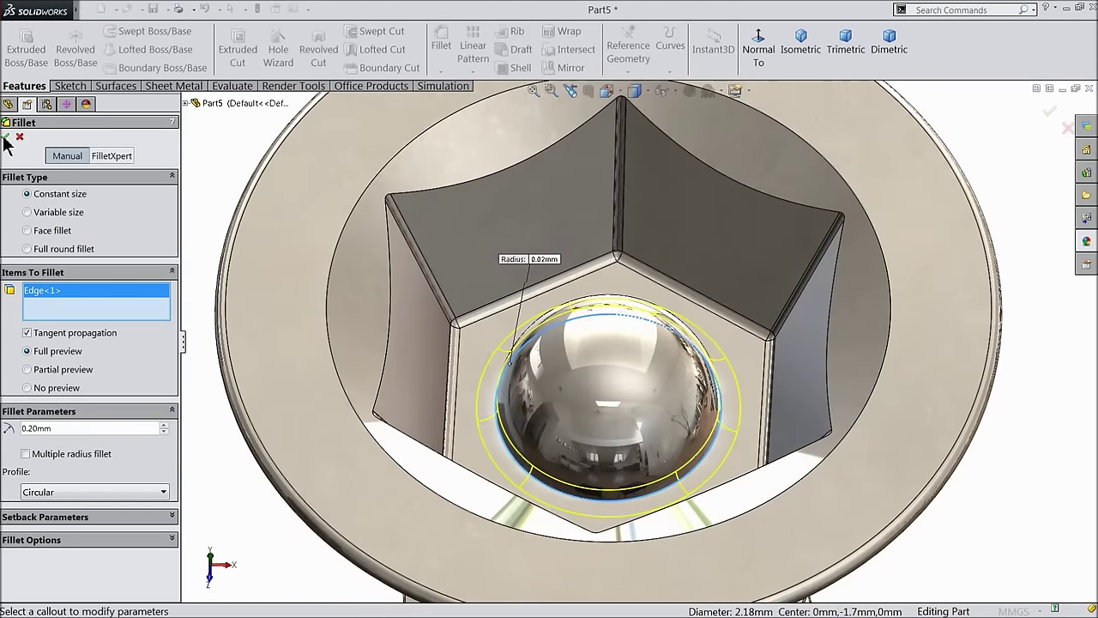
pyautogui.click(7, 137)
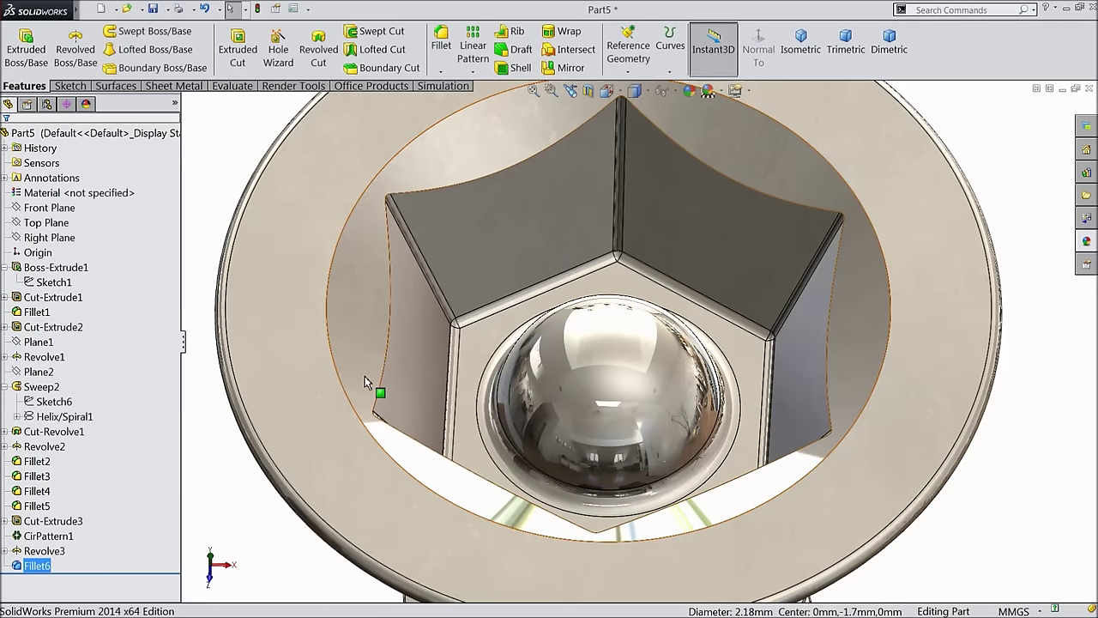
pyautogui.scroll(5, 364, 381)
pyautogui.click(467, 343)
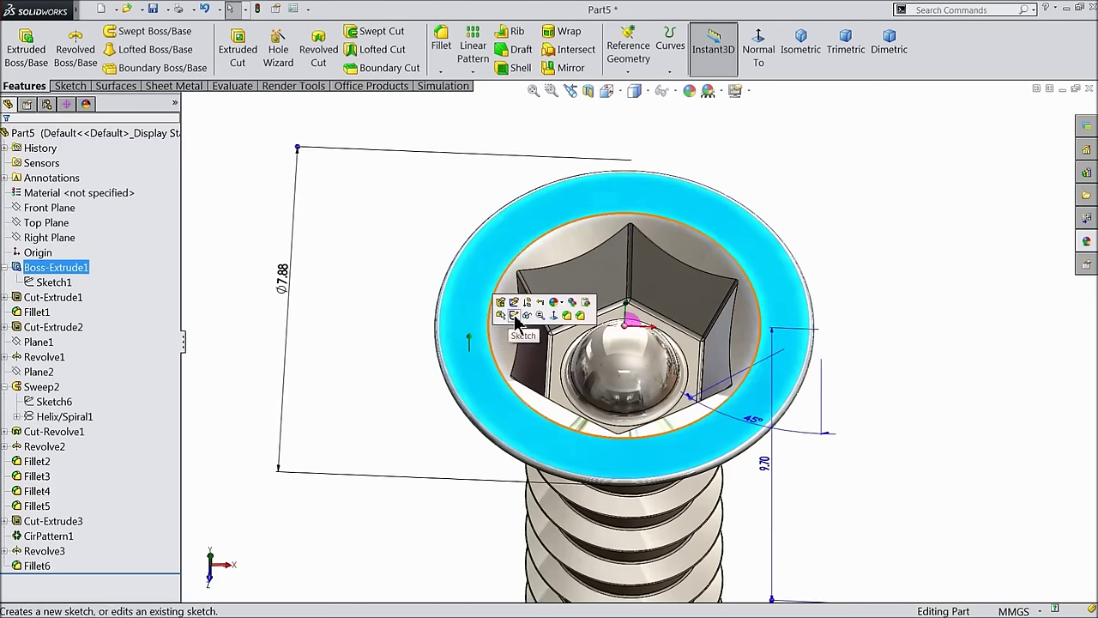
# Step: Sketch an origin-centred 2.92 mm-radius construction circle on the head face as the text path
pyautogui.click(515, 316)
pyautogui.click(758, 41)
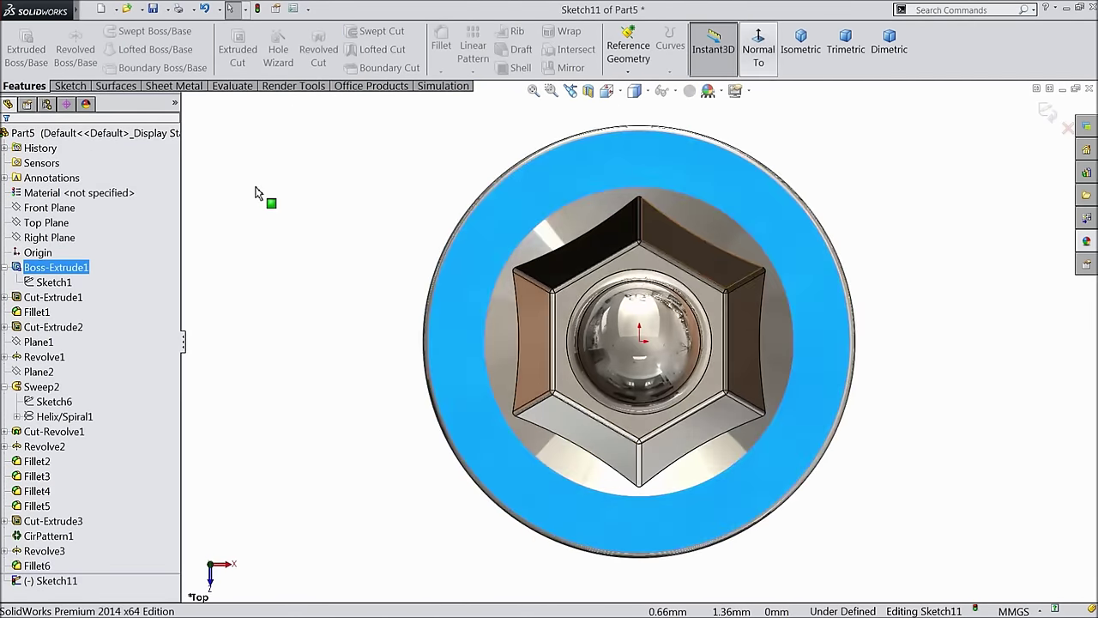
pyautogui.click(72, 86)
pyautogui.click(125, 31)
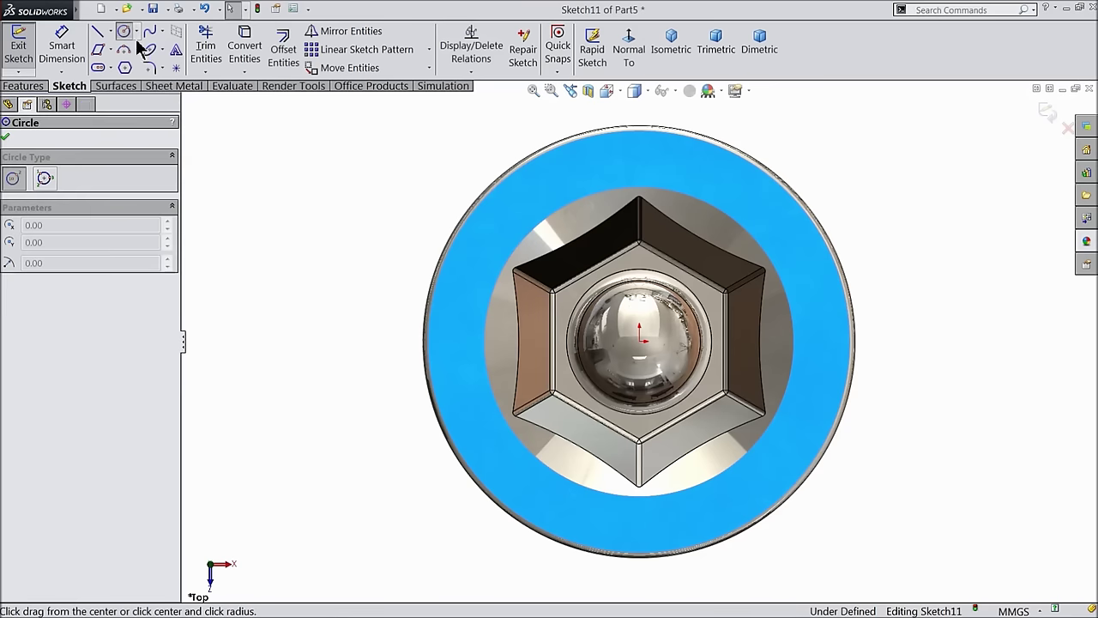
pyautogui.click(640, 339)
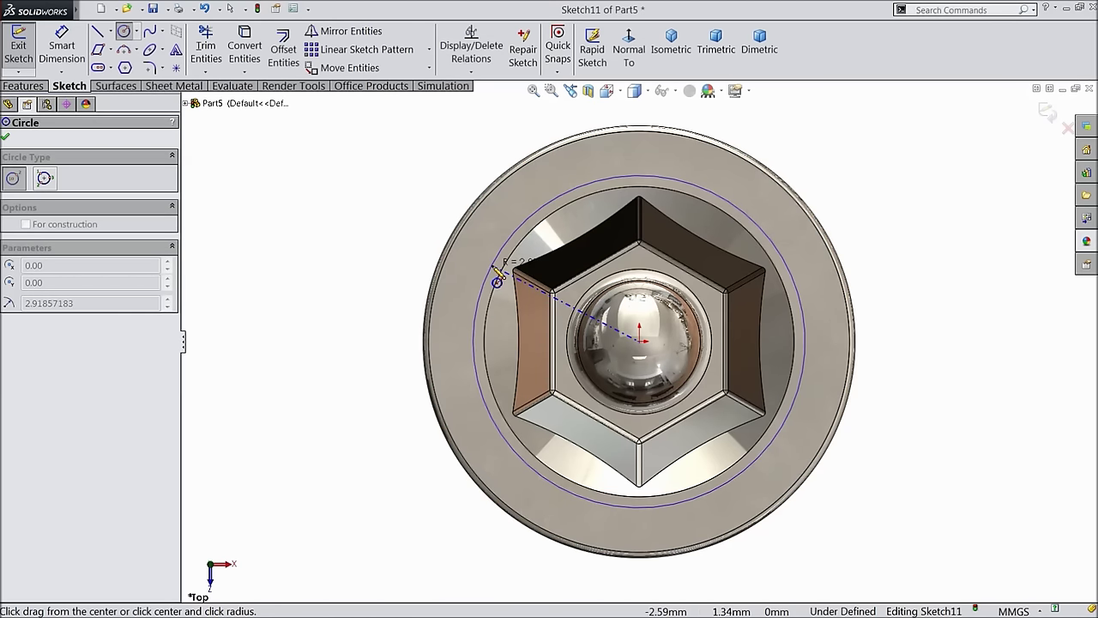
pyautogui.click(493, 271)
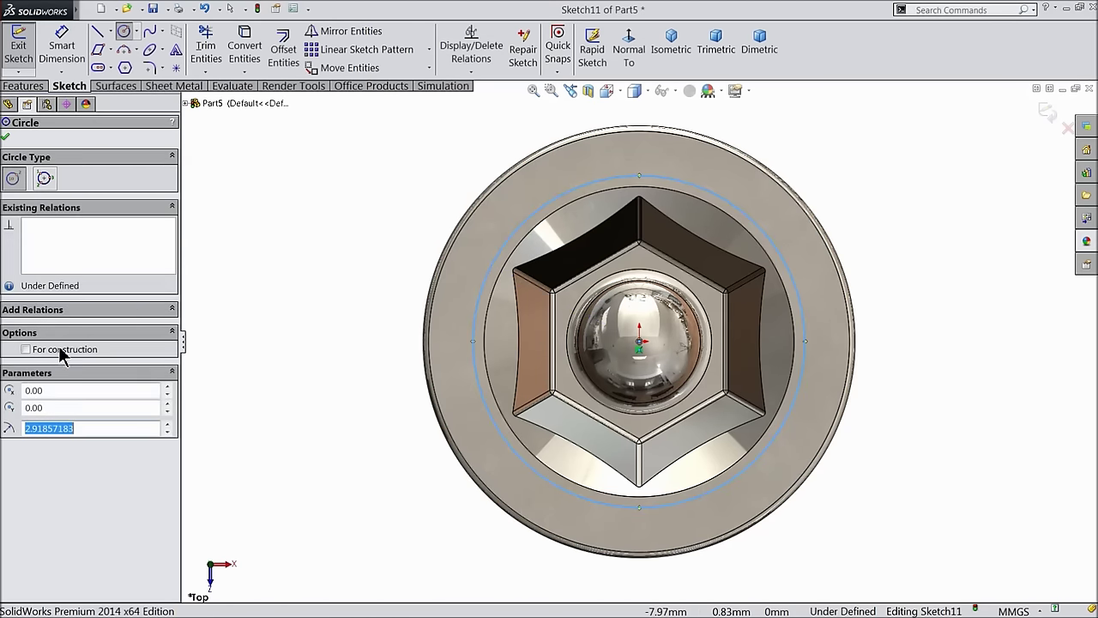
pyautogui.click(26, 350)
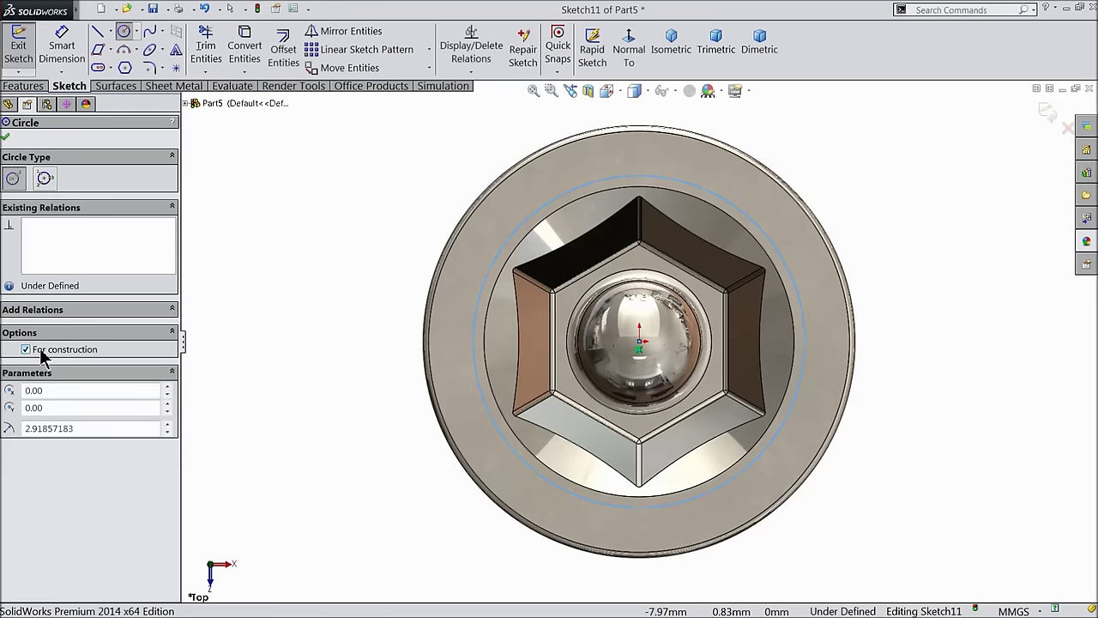
pyautogui.click(4, 136)
pyautogui.click(176, 51)
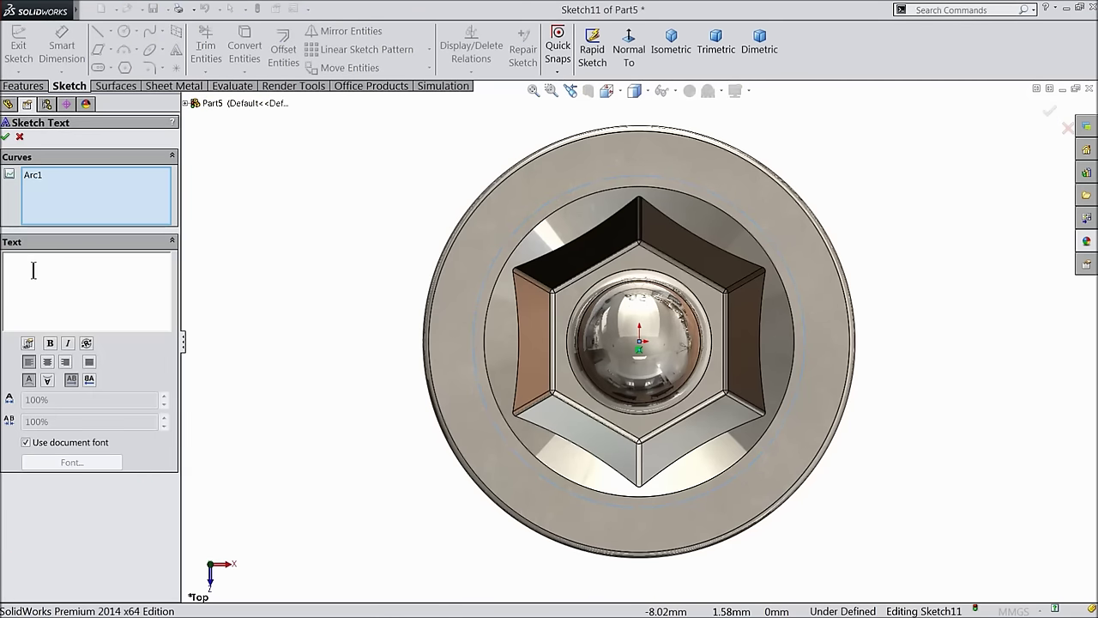
# Step: Place 'Sheet Metal Screw 4X20 Anti Theft' on the circle in Century Gothic, flipped to read normally
pyautogui.write('Sheet Metal Screw 4X20 Anti Theft')
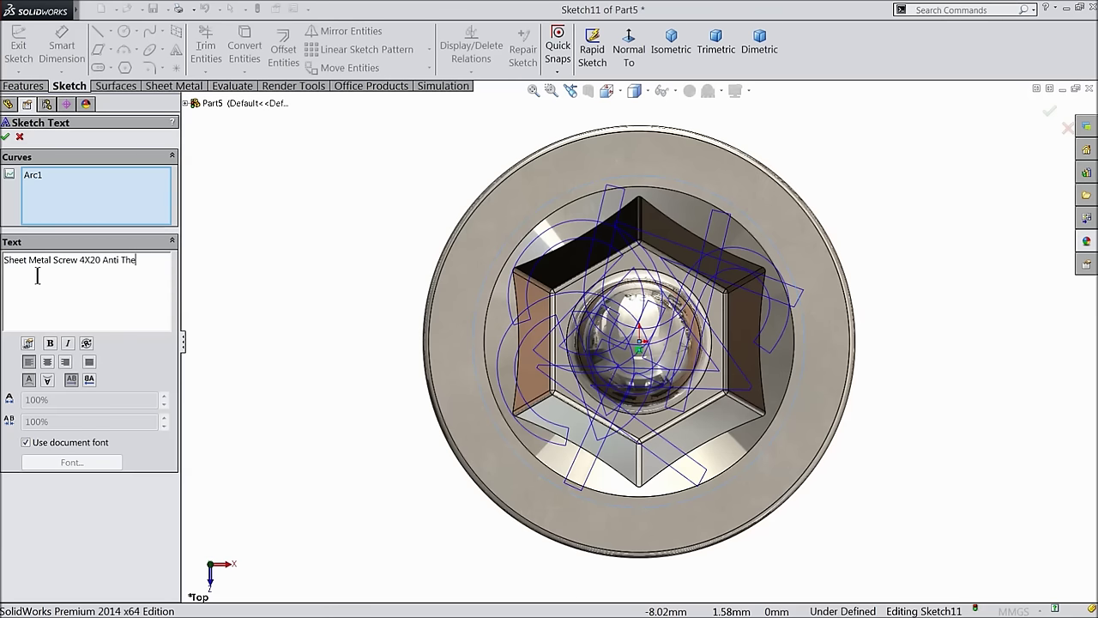
pyautogui.click(26, 443)
pyautogui.click(69, 465)
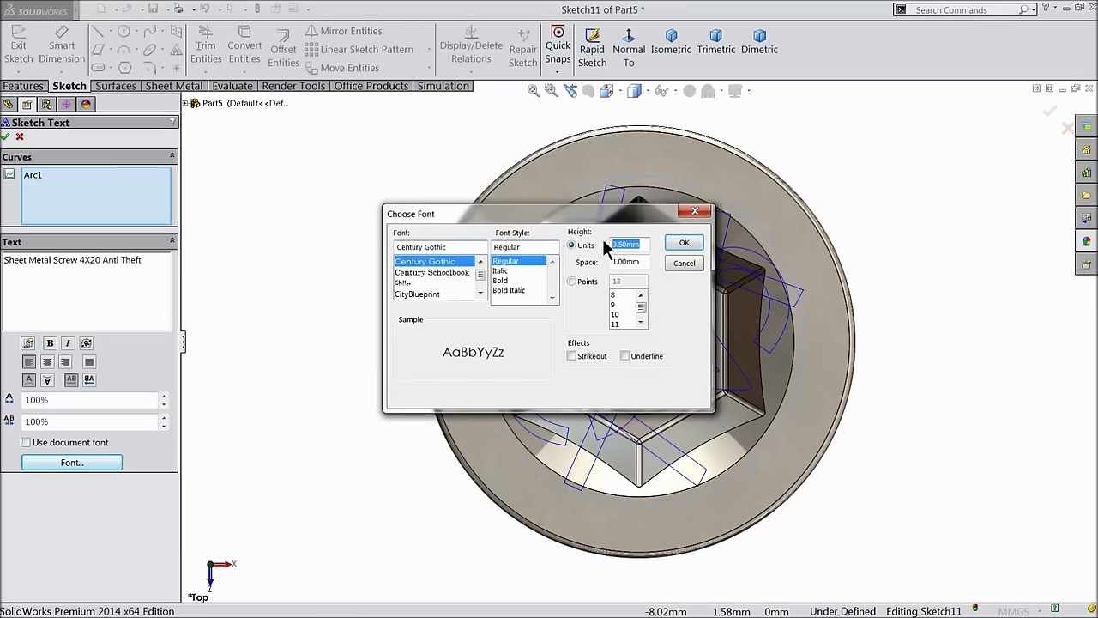
pyautogui.click(697, 243)
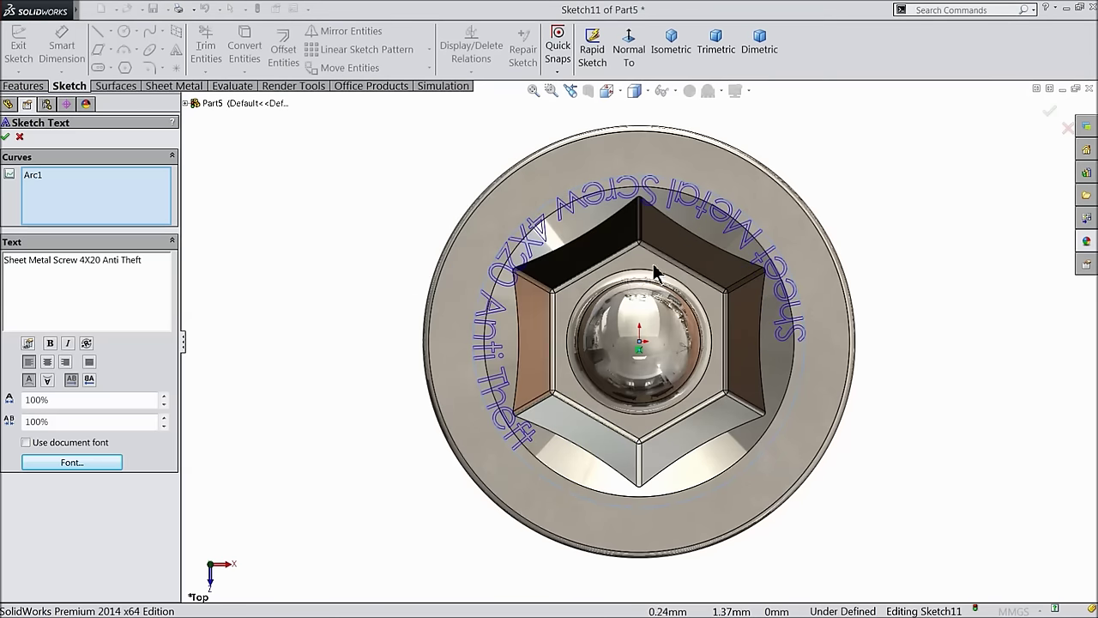
pyautogui.click(47, 380)
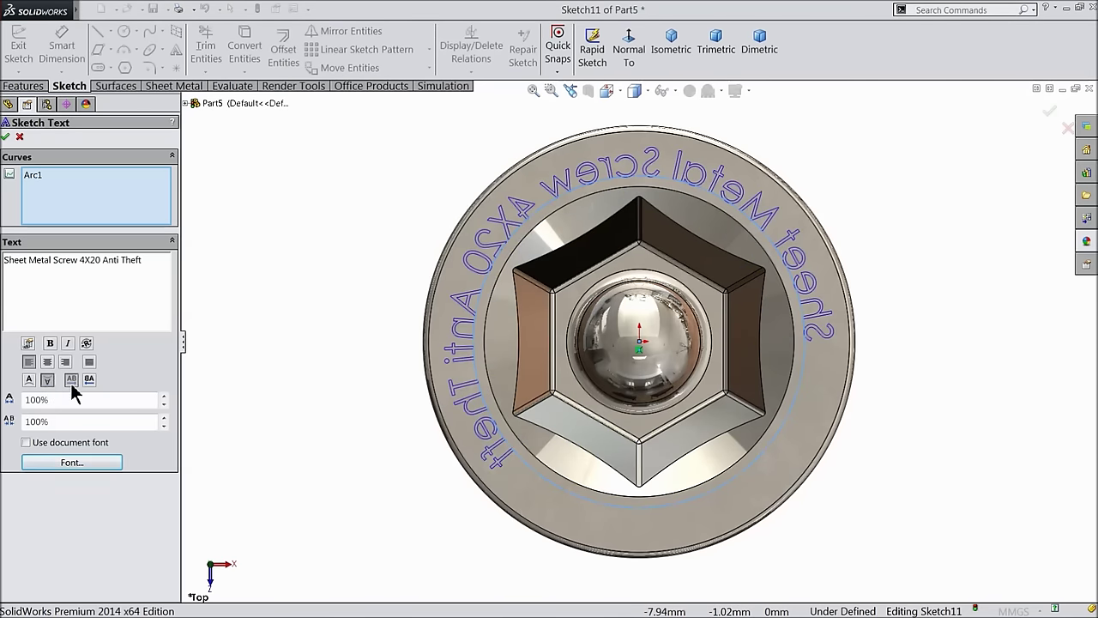
pyautogui.click(88, 380)
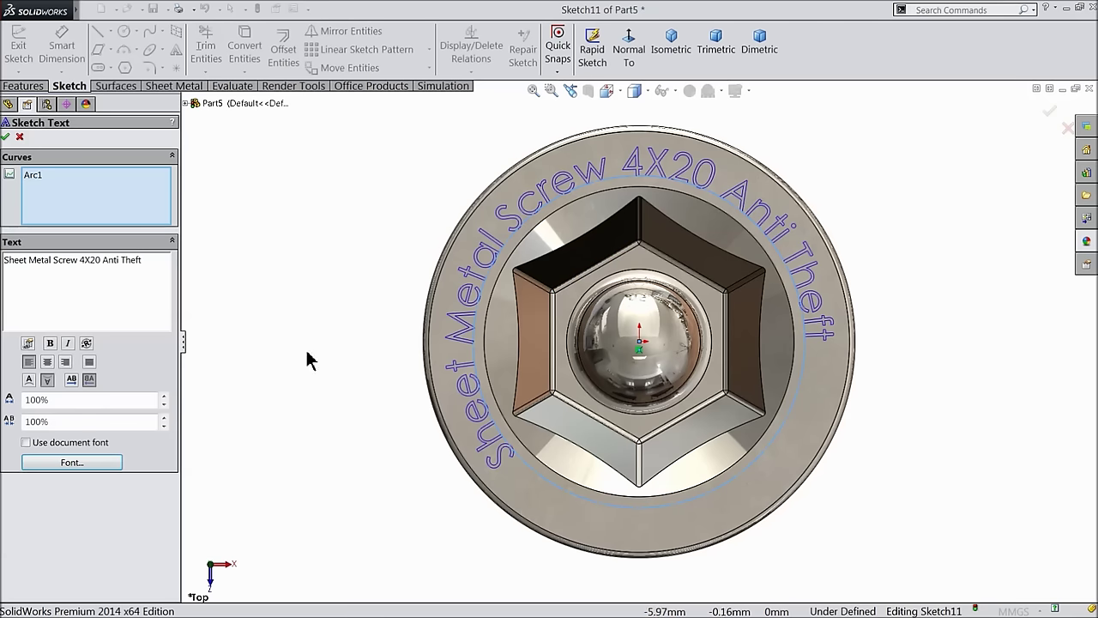
# Step: Make the curved text bold at 0.55 height and finish the text sketch
pyautogui.click(71, 460)
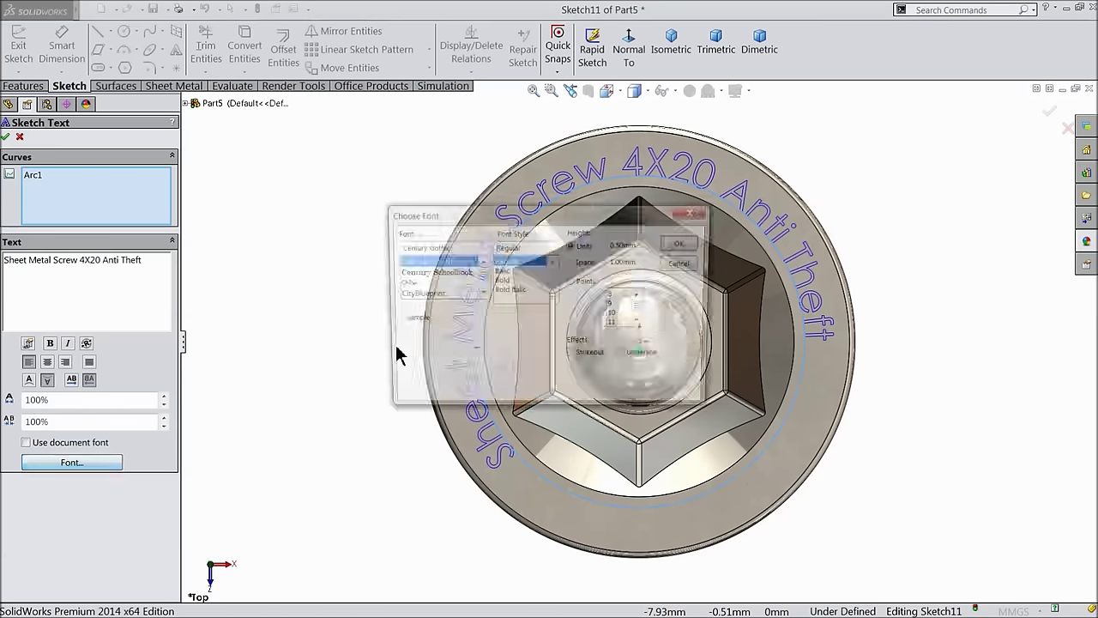
pyautogui.click(506, 281)
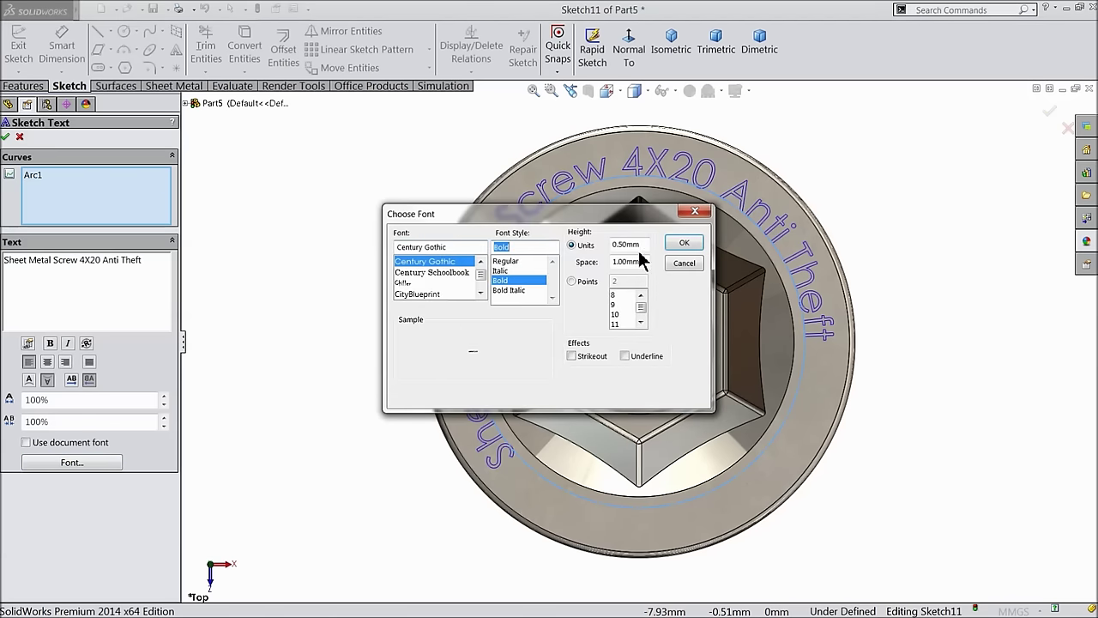
pyautogui.click(684, 242)
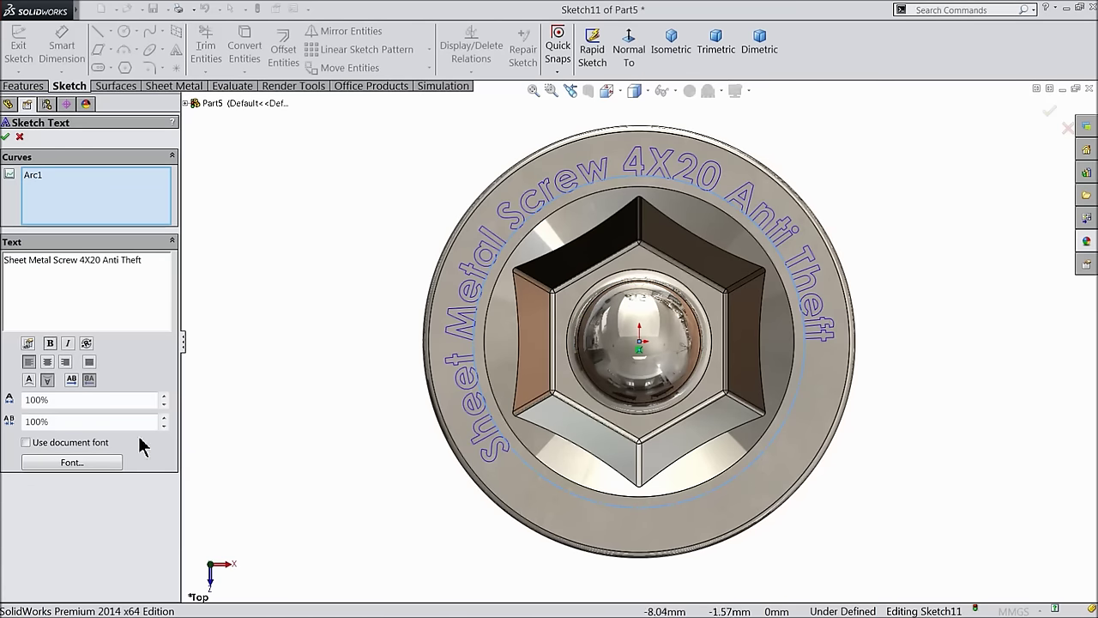
pyautogui.click(57, 466)
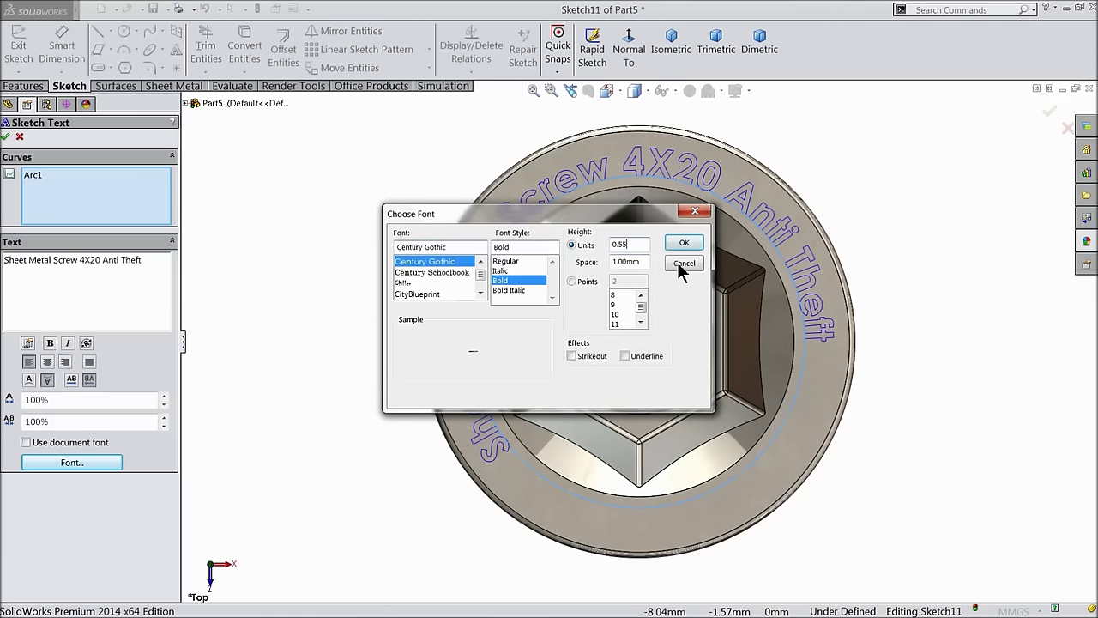
pyautogui.click(684, 243)
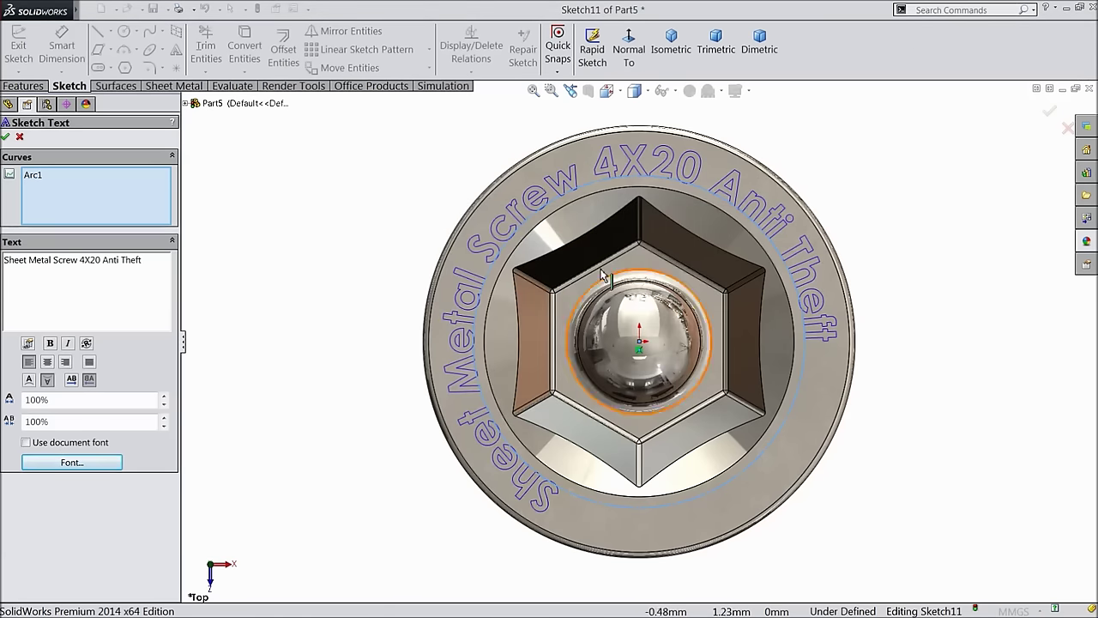
pyautogui.click(6, 137)
pyautogui.click(24, 87)
pyautogui.click(237, 49)
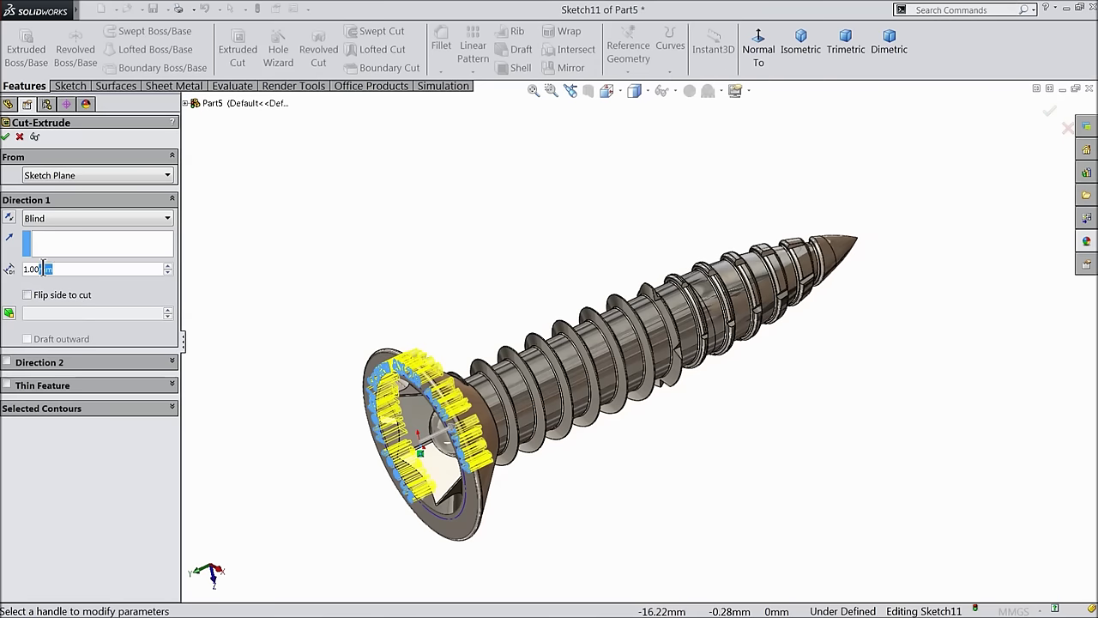
# Step: Engrave the lettering as a 0.02 mm blind extruded cut and inspect the head
pyautogui.write('0.01')
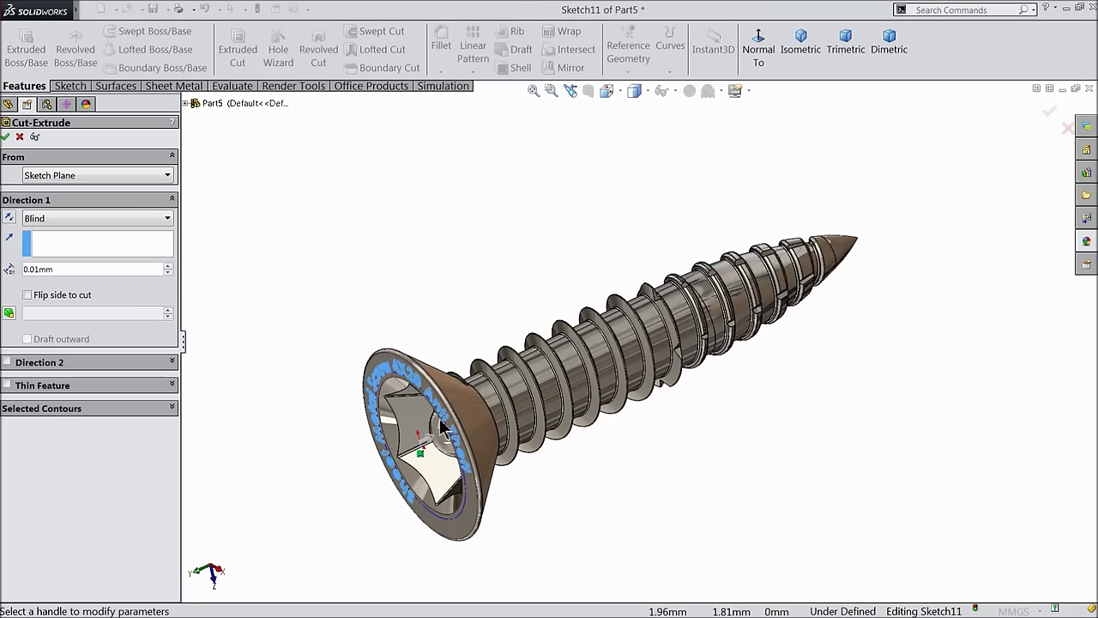
pyautogui.scroll(10, 442, 420)
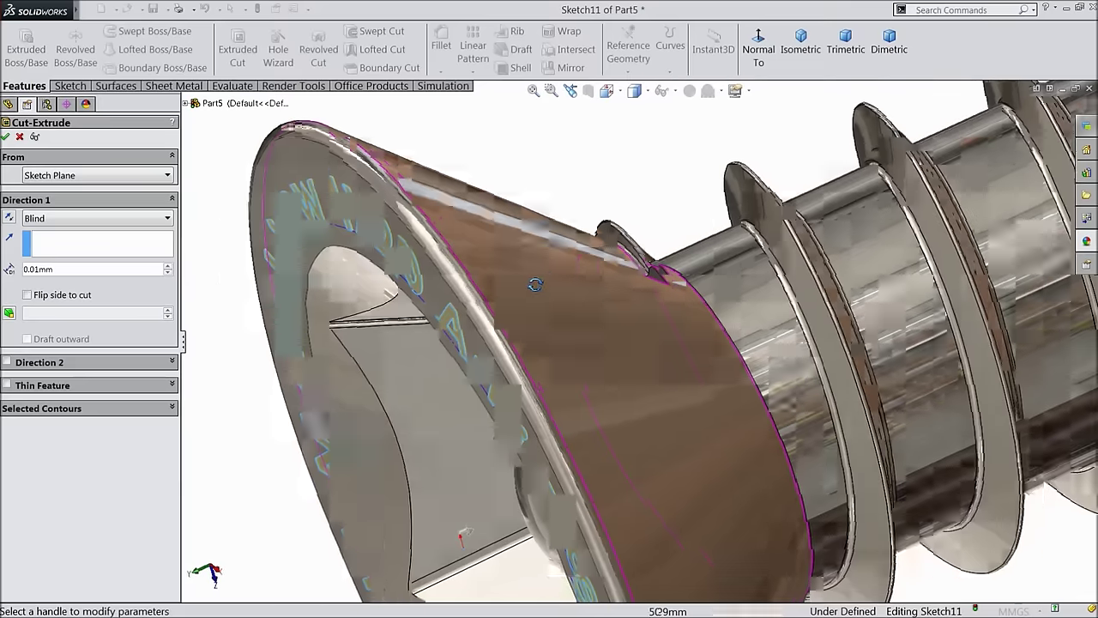
pyautogui.moveTo(534, 284); pyautogui.dragTo(532, 292, button='middle')
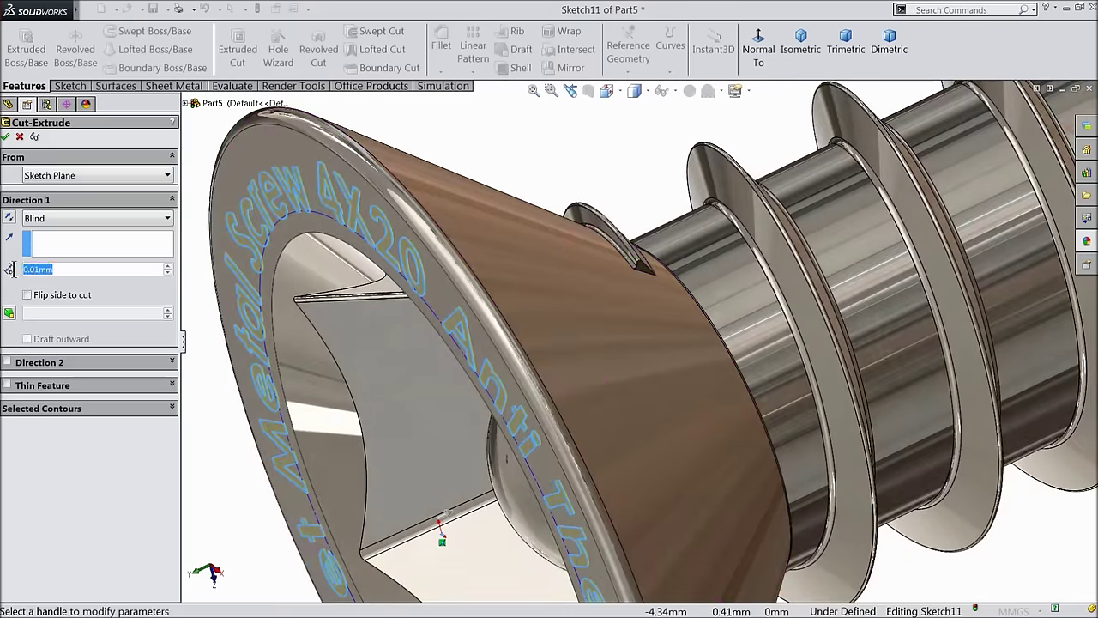
pyautogui.write('0.02')
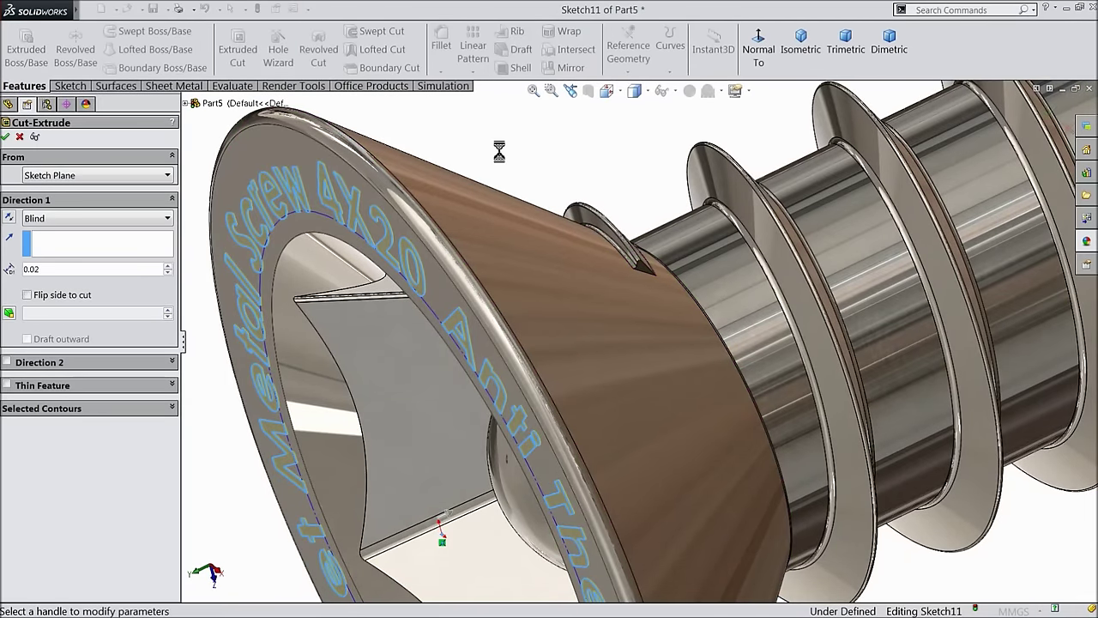
pyautogui.click(8, 137)
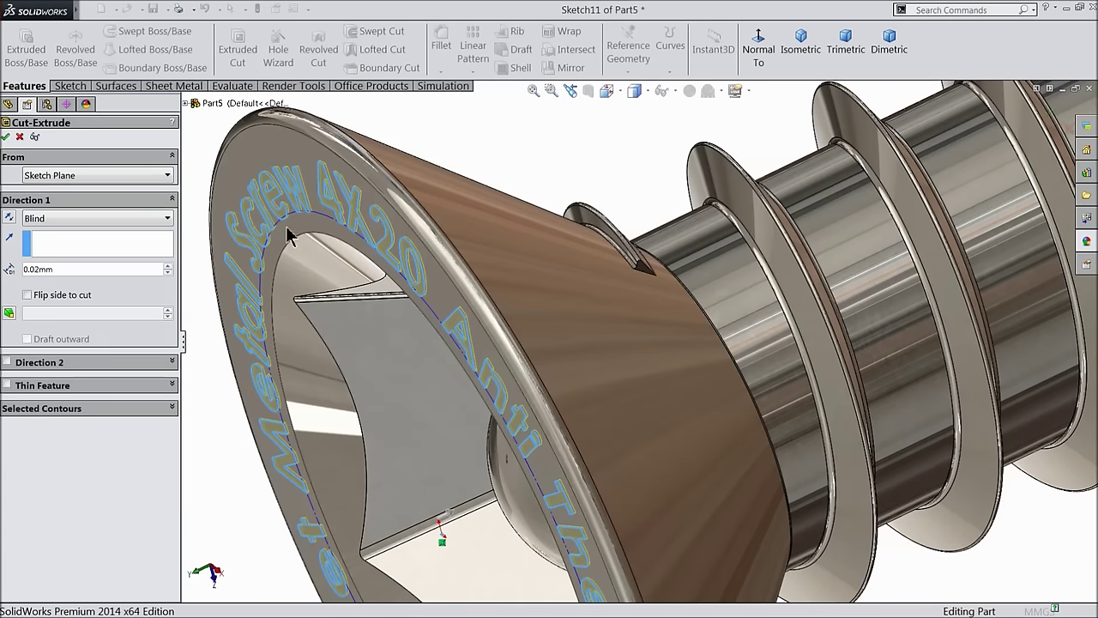
pyautogui.moveTo(368, 252); pyautogui.dragTo(776, 394, button='middle')
pyautogui.scroll(4, 598, 222)
pyautogui.click(579, 197)
pyautogui.moveTo(736, 311); pyautogui.dragTo(646, 259, button='middle')
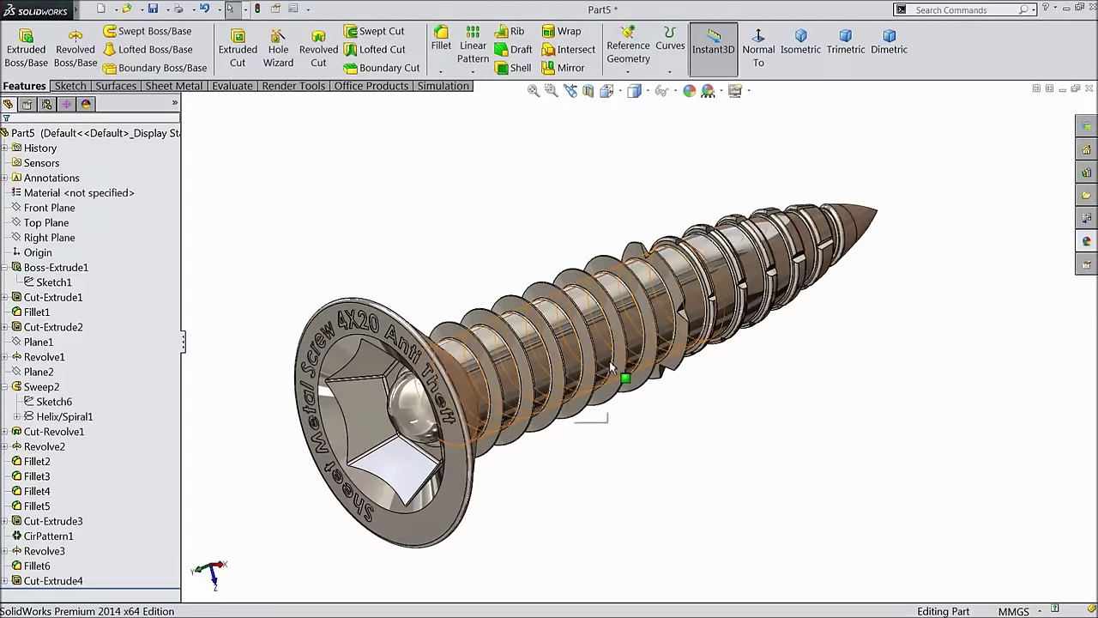